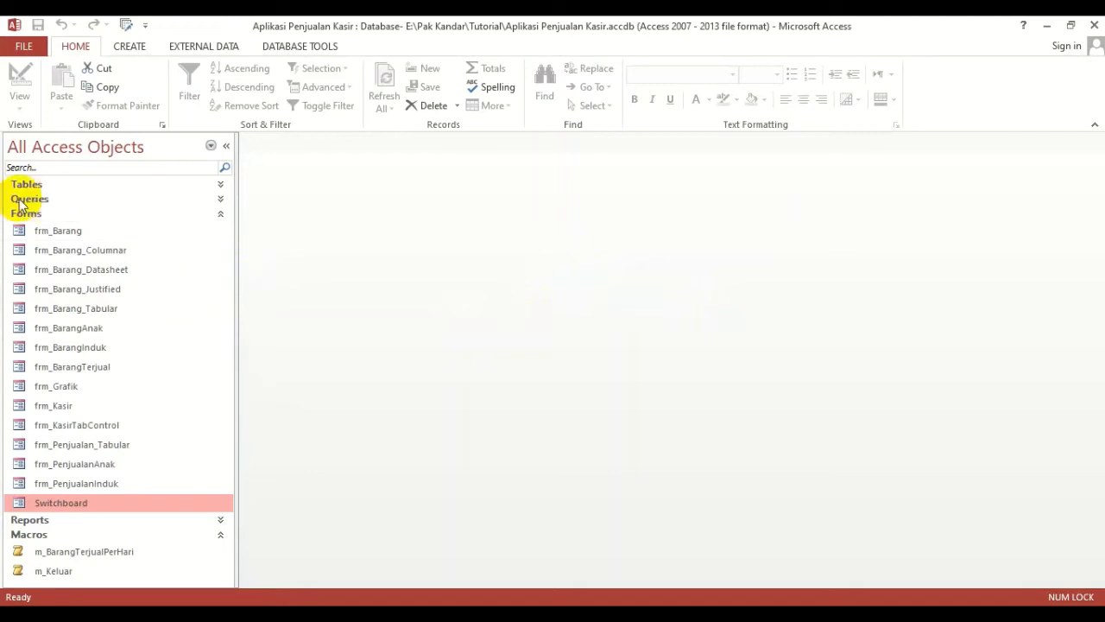
# - List only the database tables, view the records of tb_Barang in datasheet view, and close that table
pyautogui.click(26, 214)
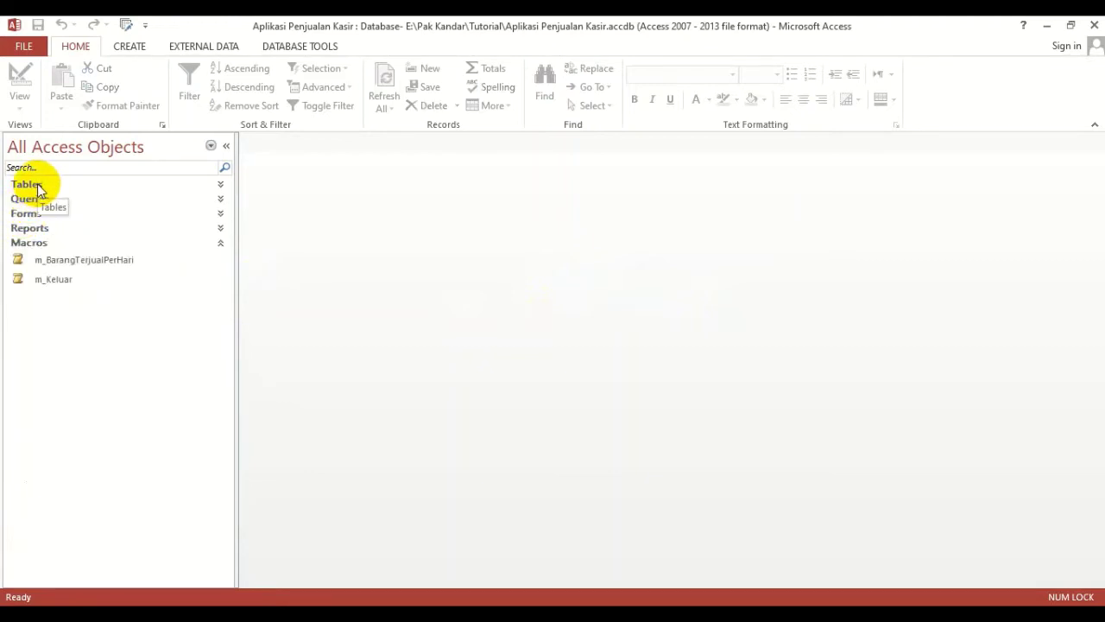
pyautogui.click(26, 184)
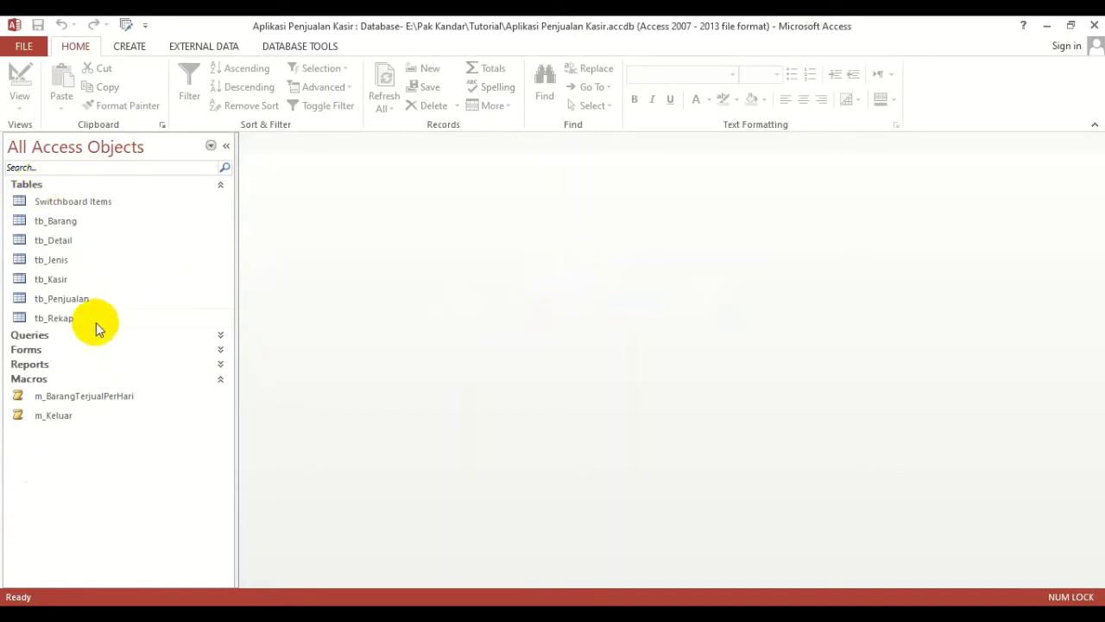
pyautogui.click(48, 222)
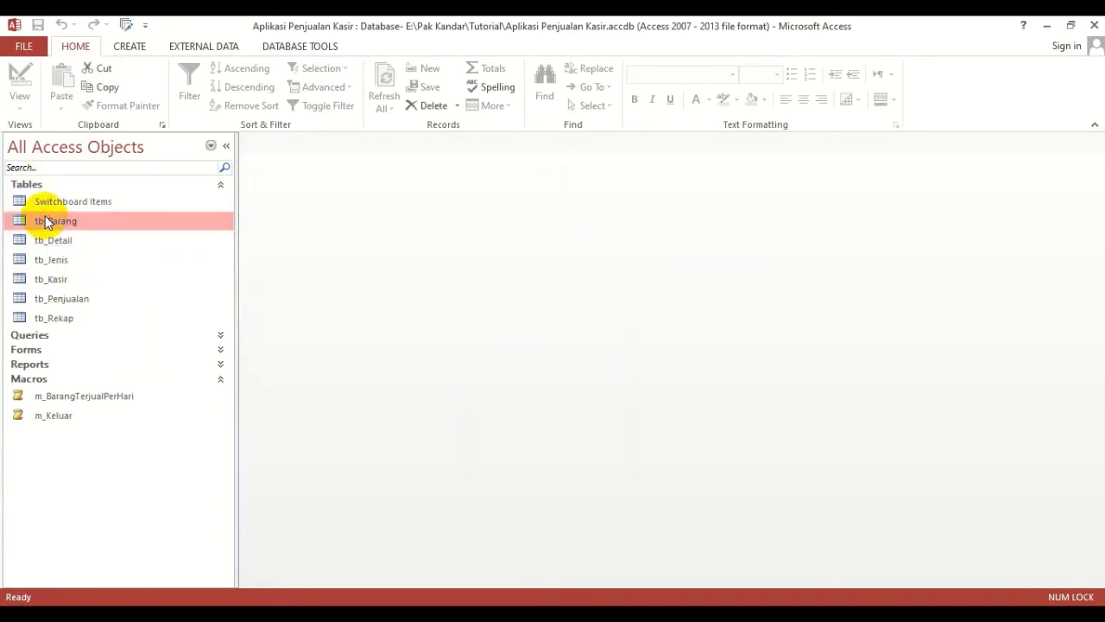
pyautogui.click(42, 378)
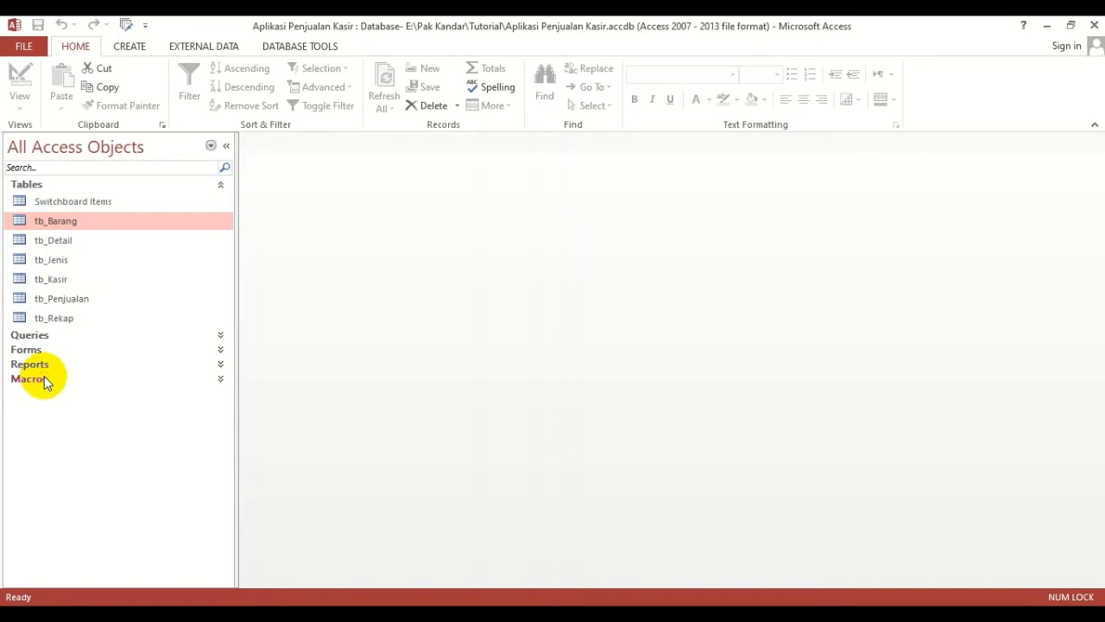
pyautogui.doubleClick(83, 226)
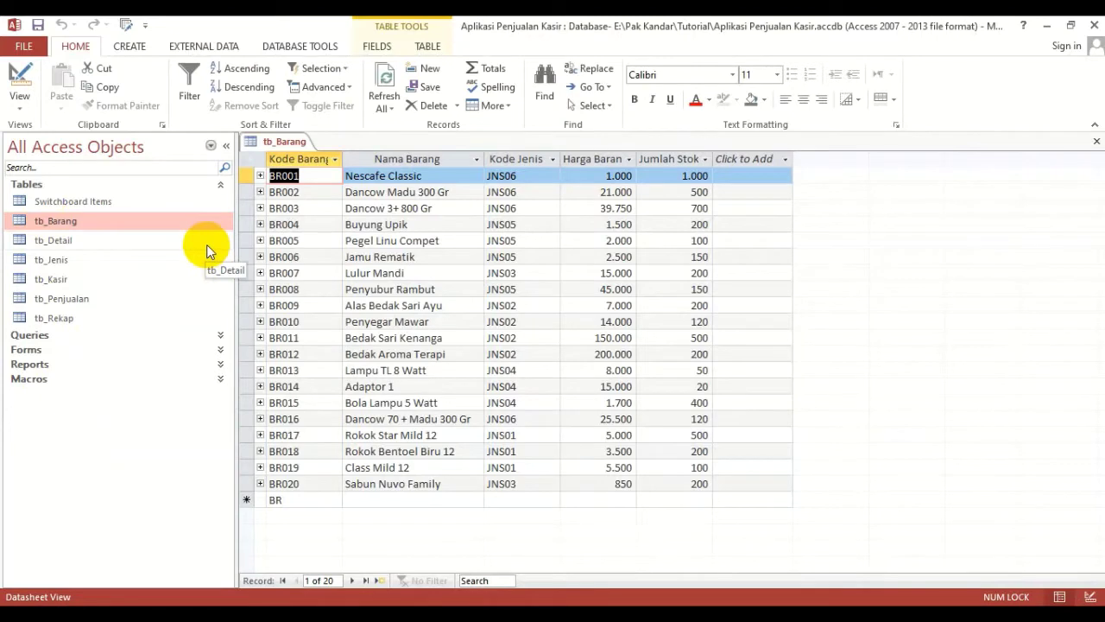
pyautogui.click(1097, 141)
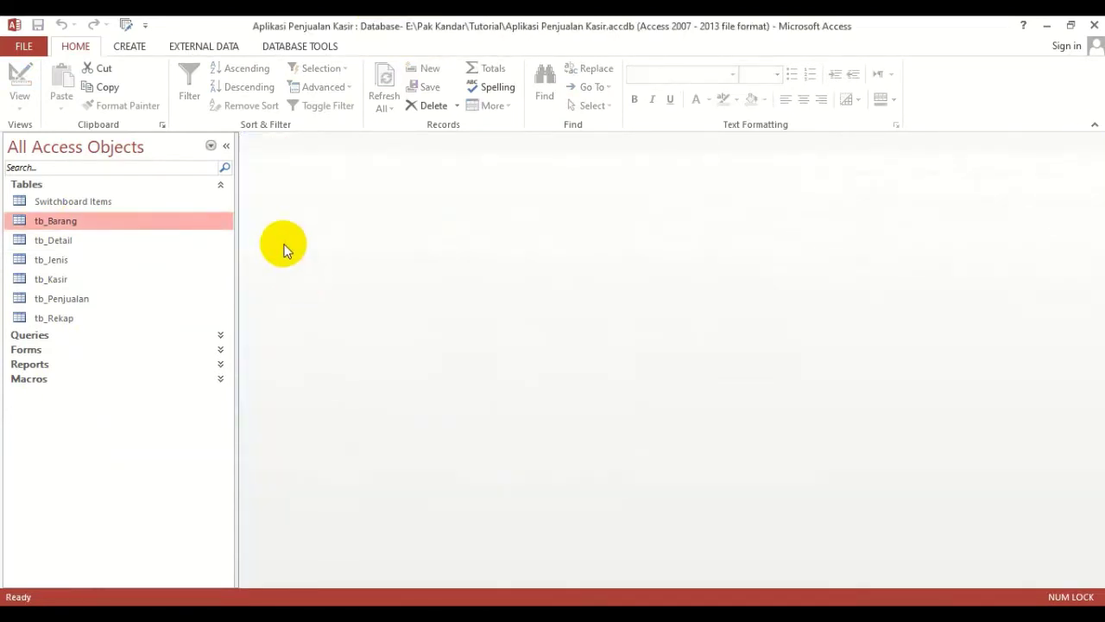
# - Create a new blank report in design view
pyautogui.click(136, 50)
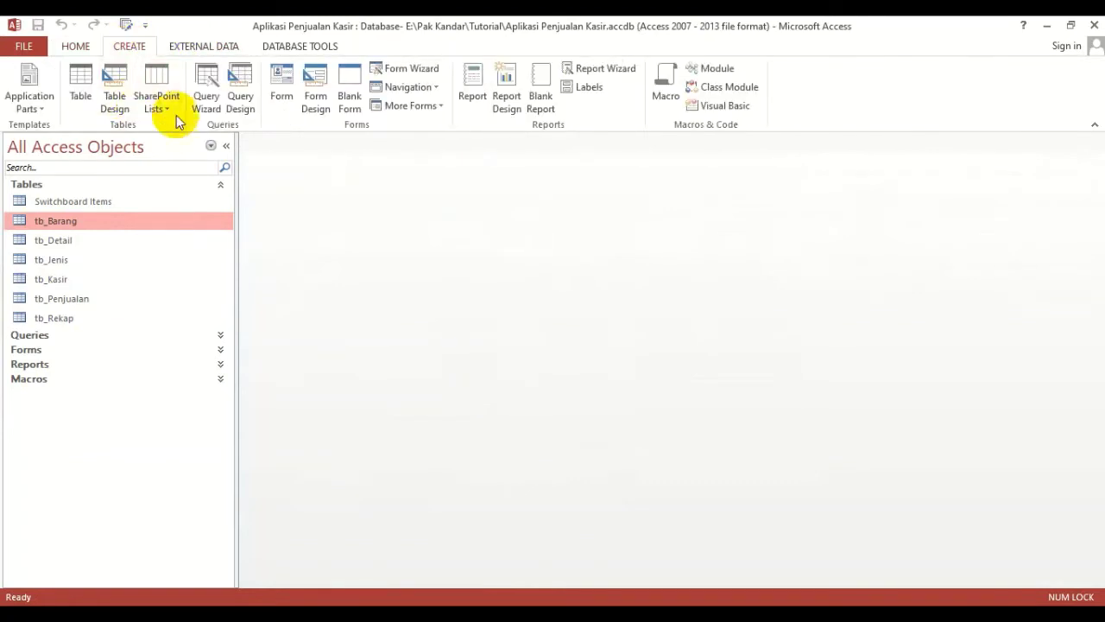
pyautogui.click(502, 89)
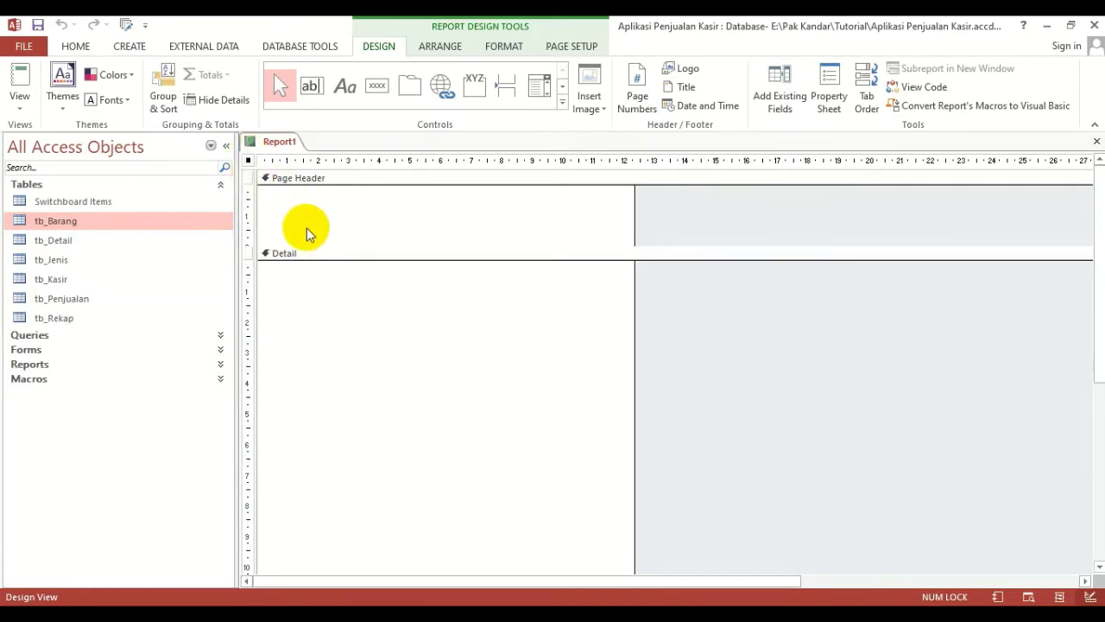
pyautogui.click(373, 207)
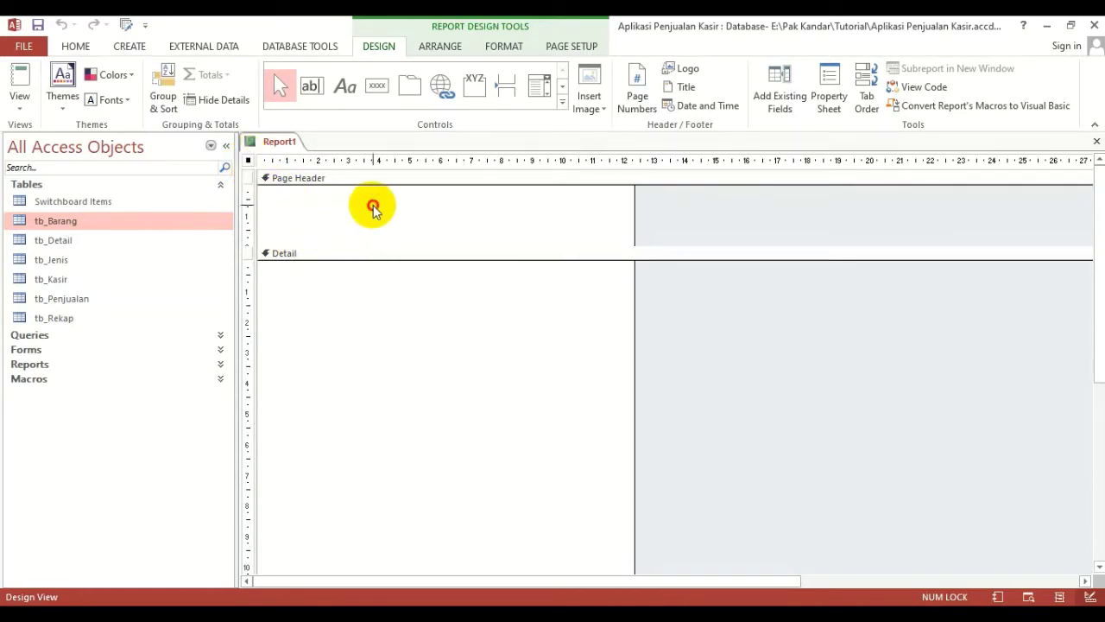
# - Set the record source of the whole report to the tb_Barang table and close its property sheet
pyautogui.click(248, 161)
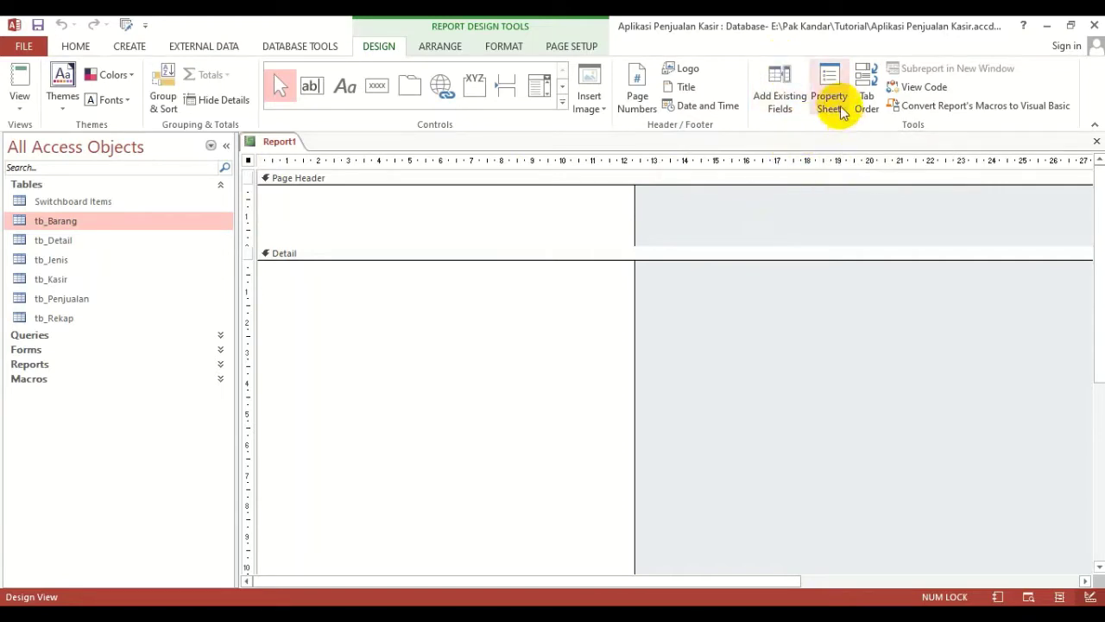
pyautogui.click(376, 50)
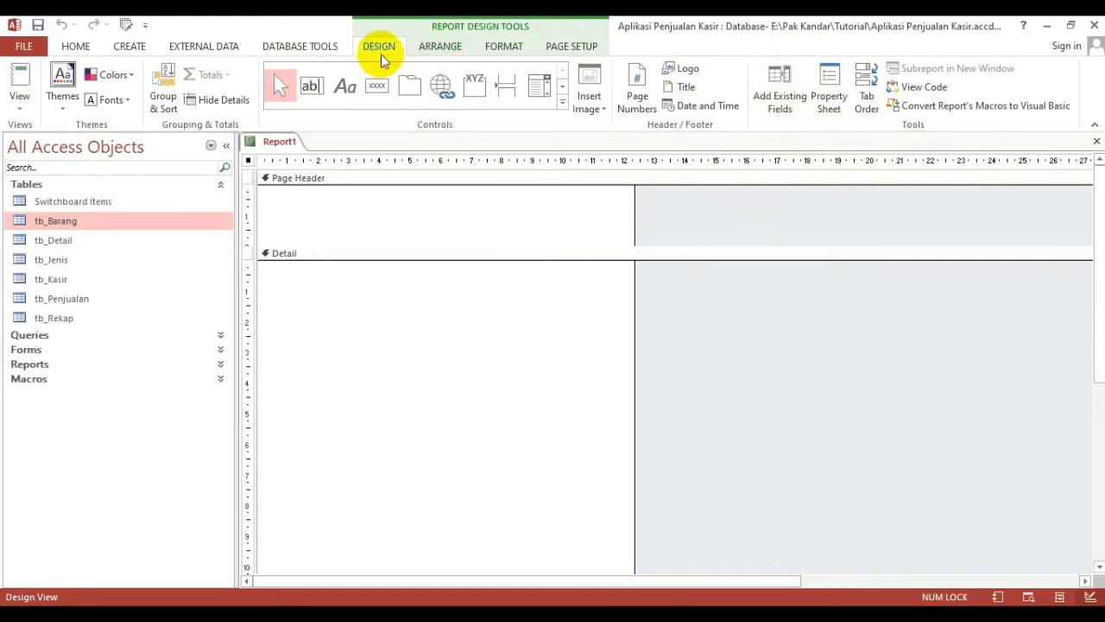
pyautogui.click(829, 102)
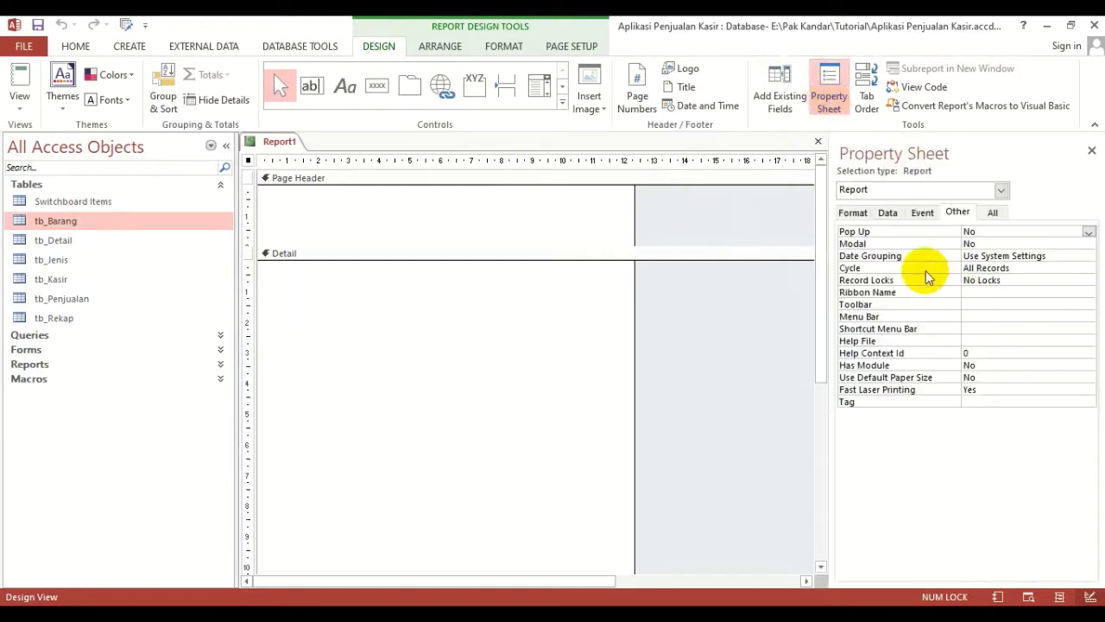
pyautogui.click(889, 212)
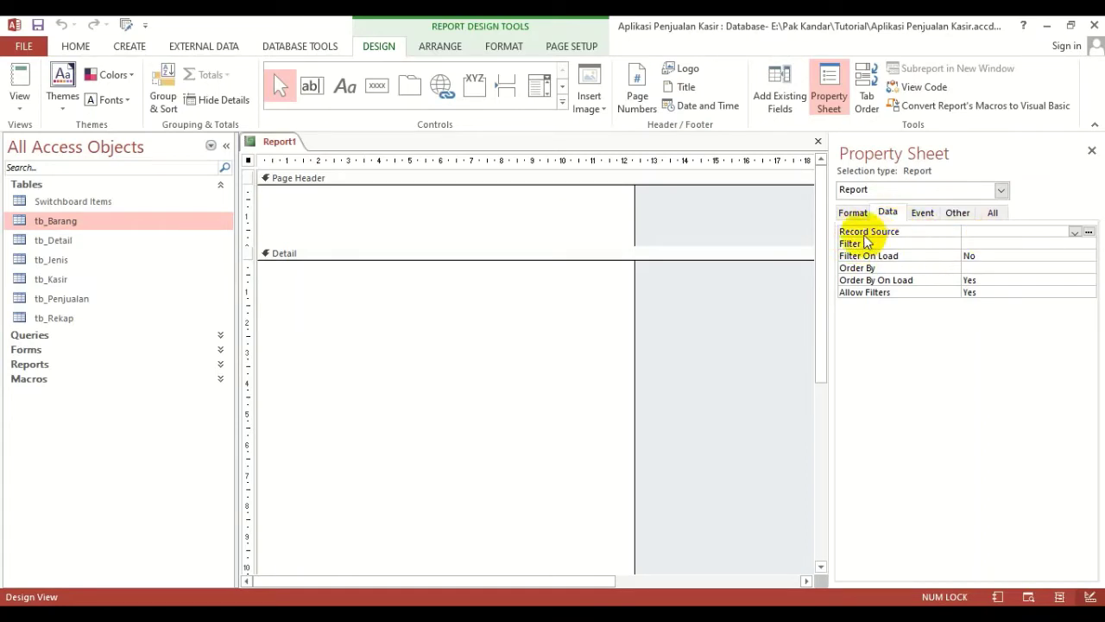
pyautogui.click(1075, 233)
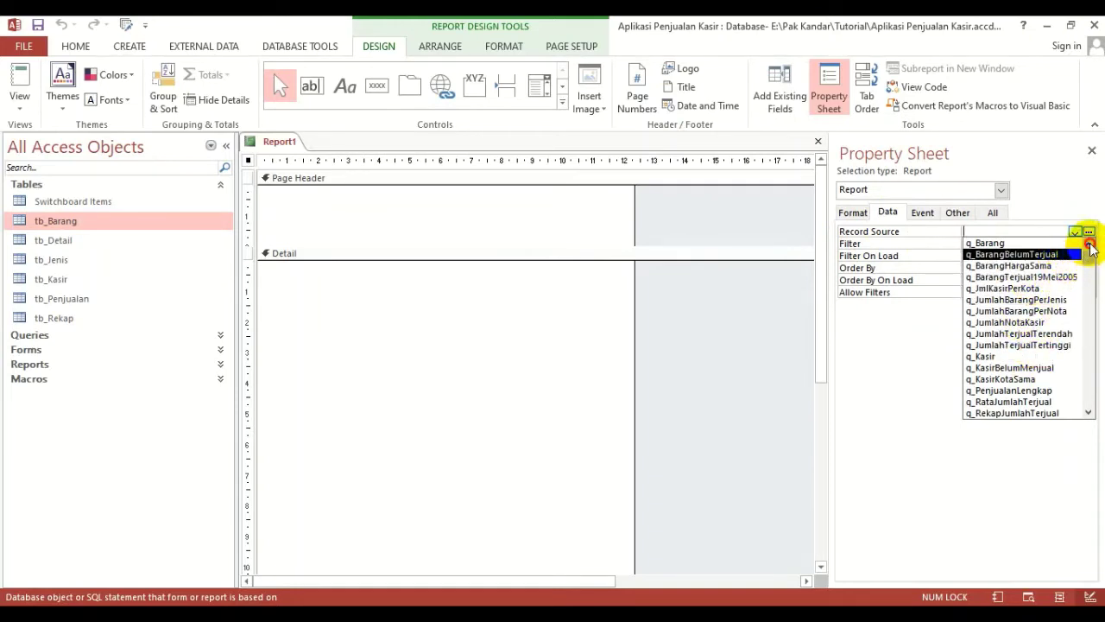
pyautogui.moveTo(1087, 256); pyautogui.dragTo(1088, 379)
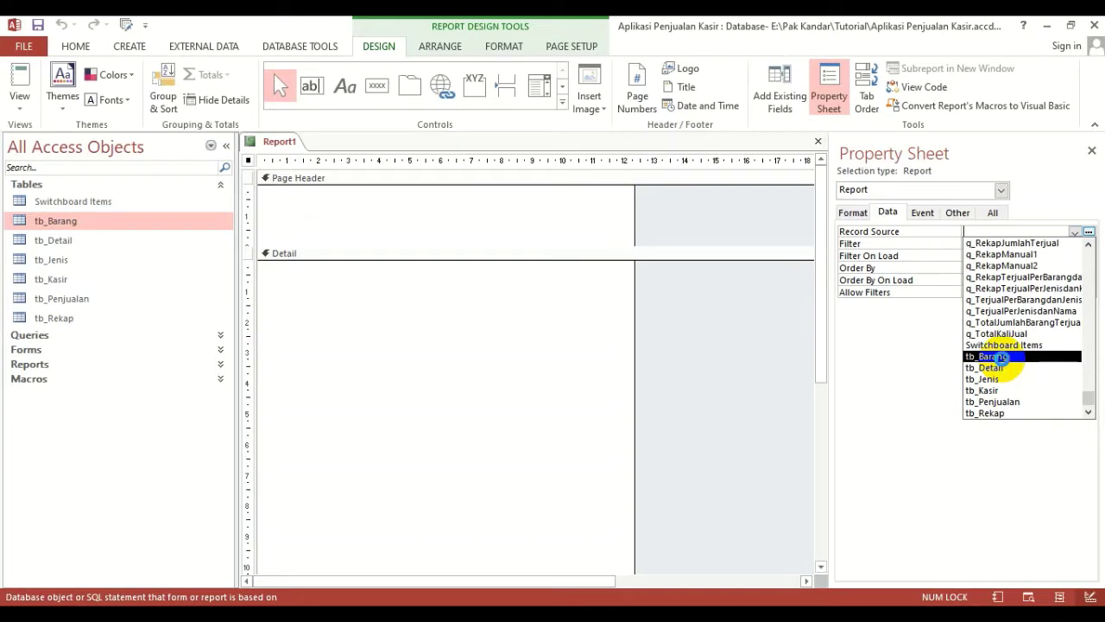
pyautogui.click(997, 357)
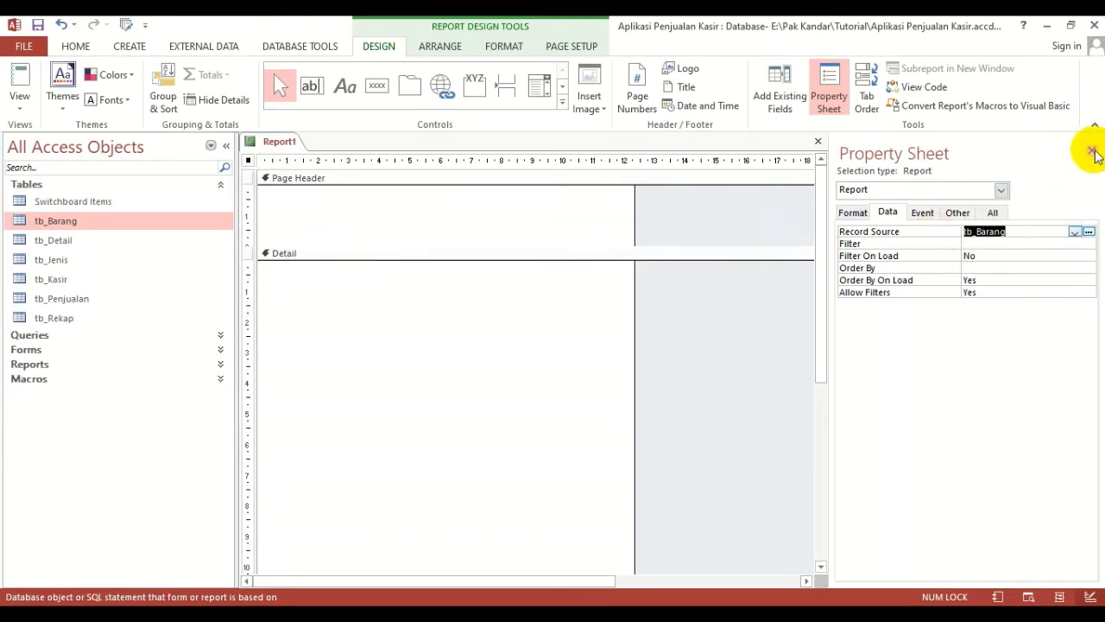
pyautogui.click(827, 82)
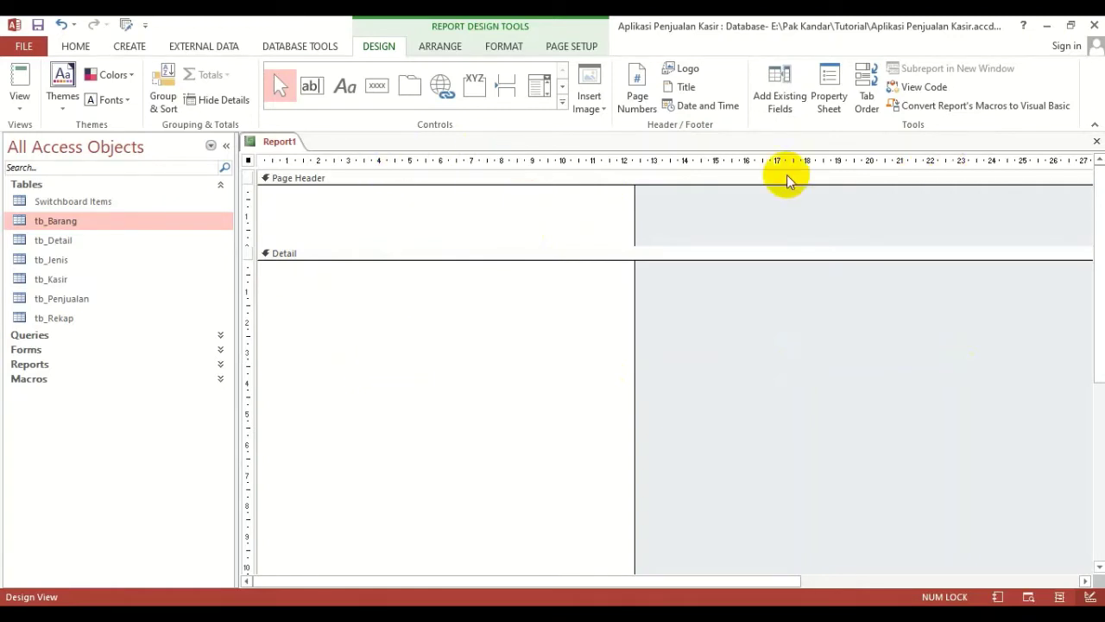
# - Show the list of existing fields available to the report, keeping the full ribbon displayed
pyautogui.click(780, 97)
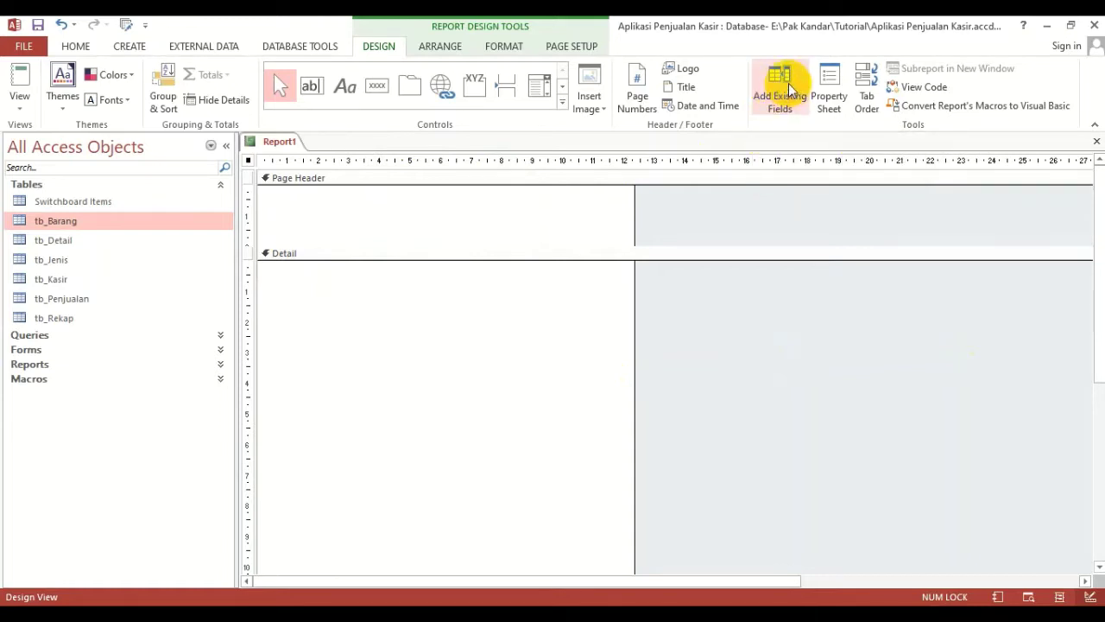
pyautogui.doubleClick(385, 48)
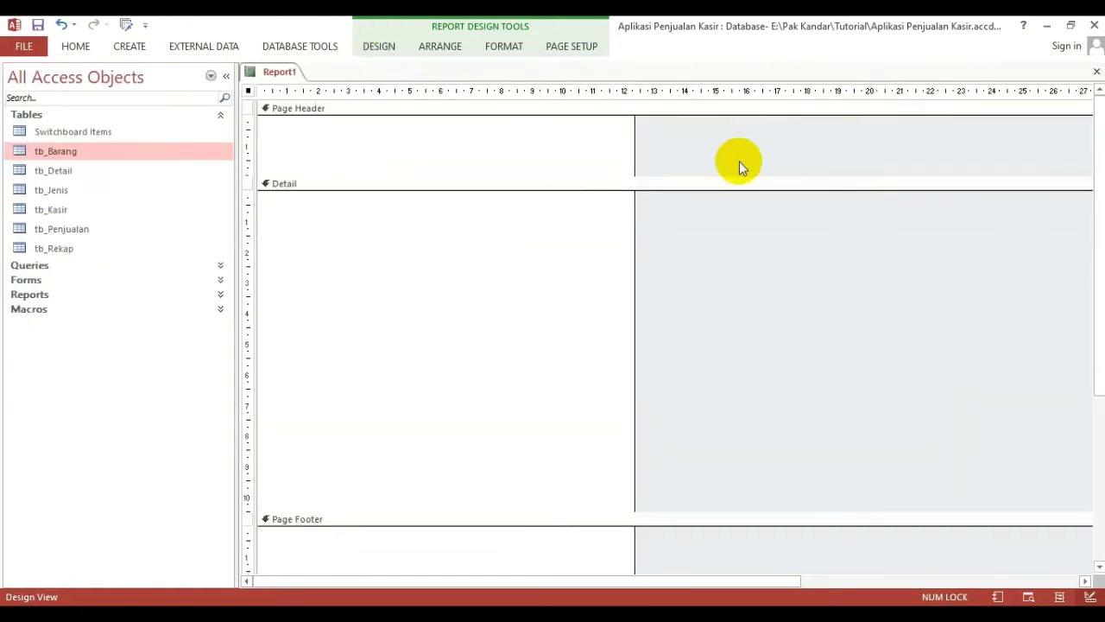
pyautogui.click(373, 50)
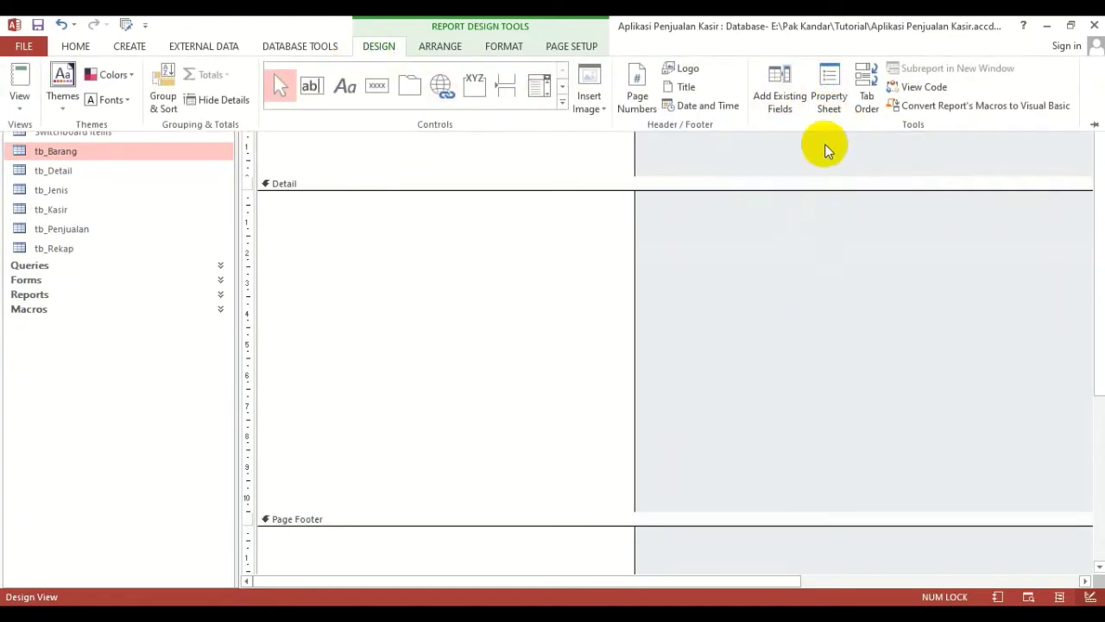
pyautogui.click(777, 86)
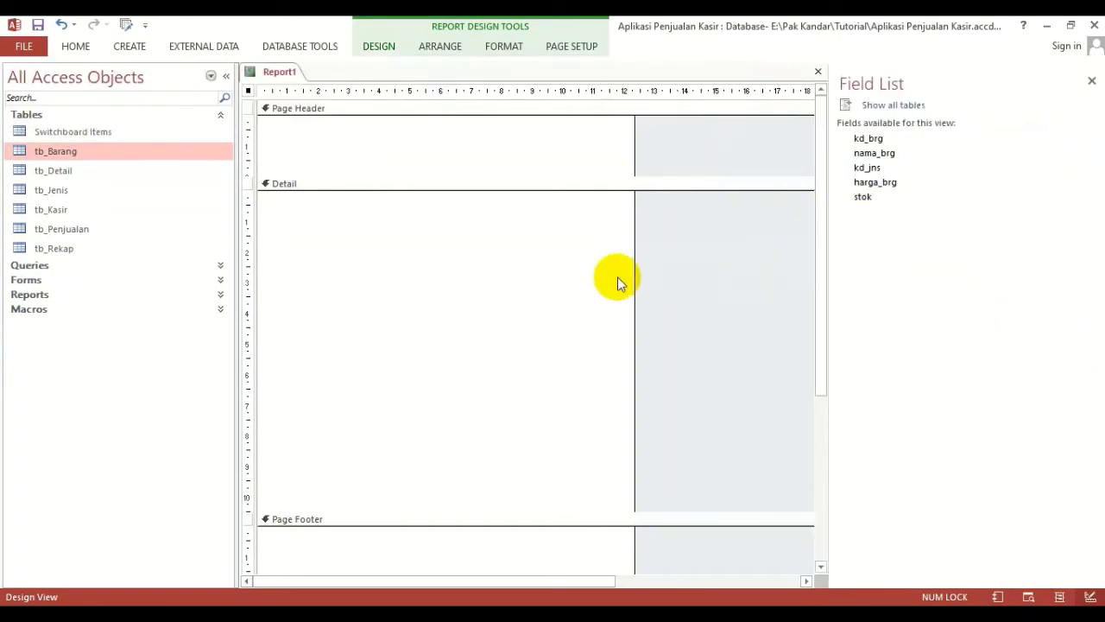
pyautogui.hotkey('ctrl', 'F1')
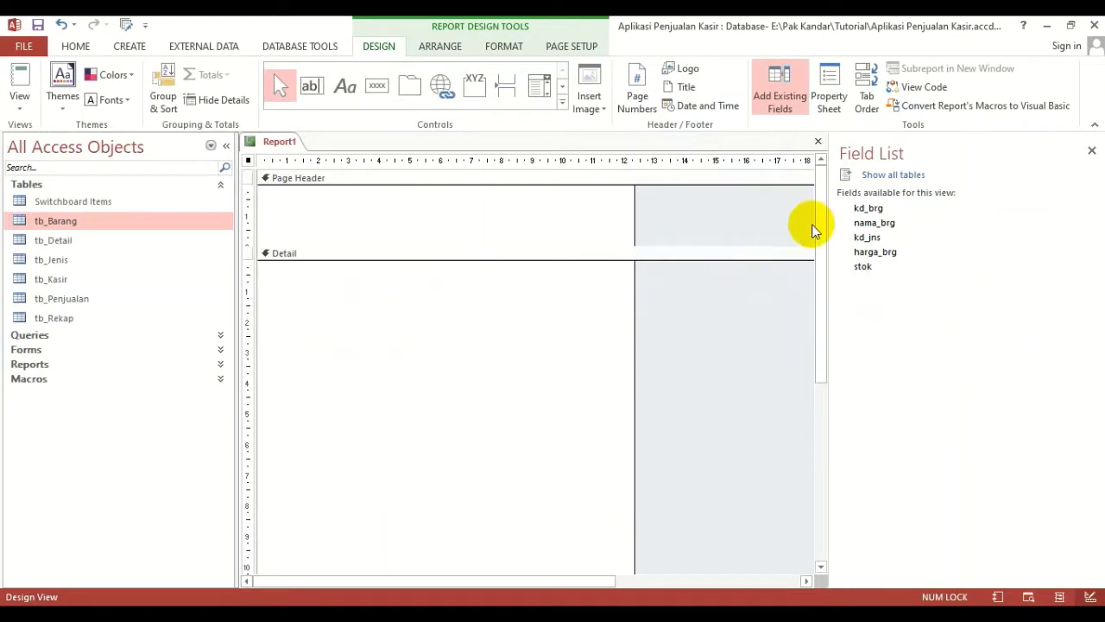
# - Try placing the kd_brg and nama_brg fields one by one in the Detail section, and delete both with their labels
pyautogui.click(872, 211)
pyautogui.moveTo(872, 211); pyautogui.dragTo(395, 286)
pyautogui.moveTo(910, 222); pyautogui.dragTo(372, 331)
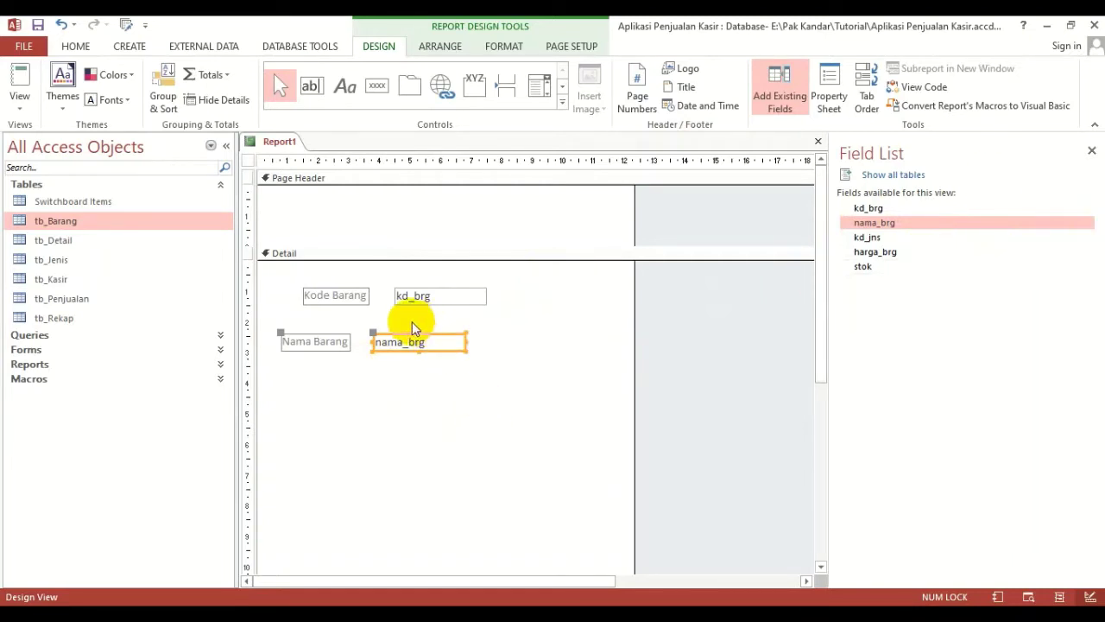
pyautogui.moveTo(553, 283); pyautogui.dragTo(300, 372)
pyautogui.press('Delete')
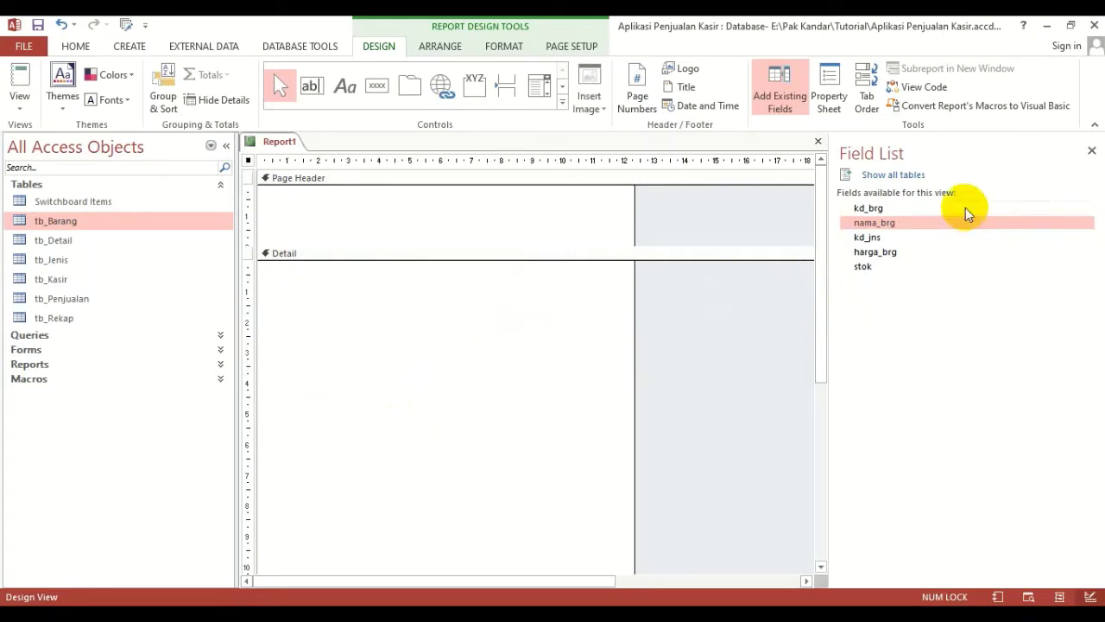
# - Try selecting the consecutive fields kd_brg through harga_brg as a range, and reduce the selection to stok
pyautogui.click(872, 209)
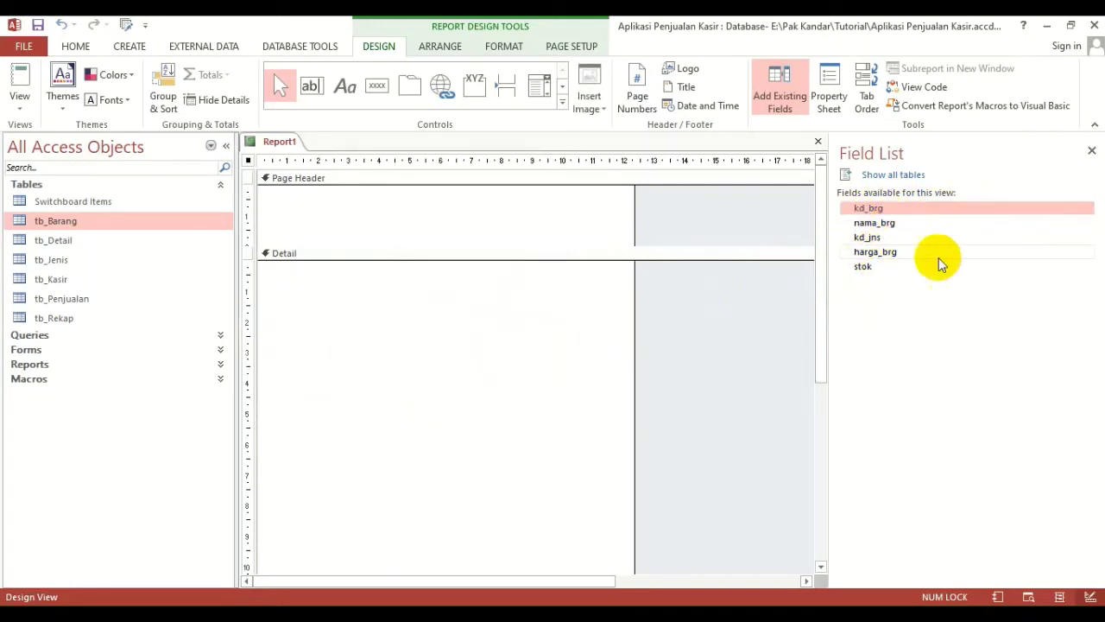
pyautogui.keyDown('shift'); pyautogui.click(888, 262); pyautogui.keyUp('shift')
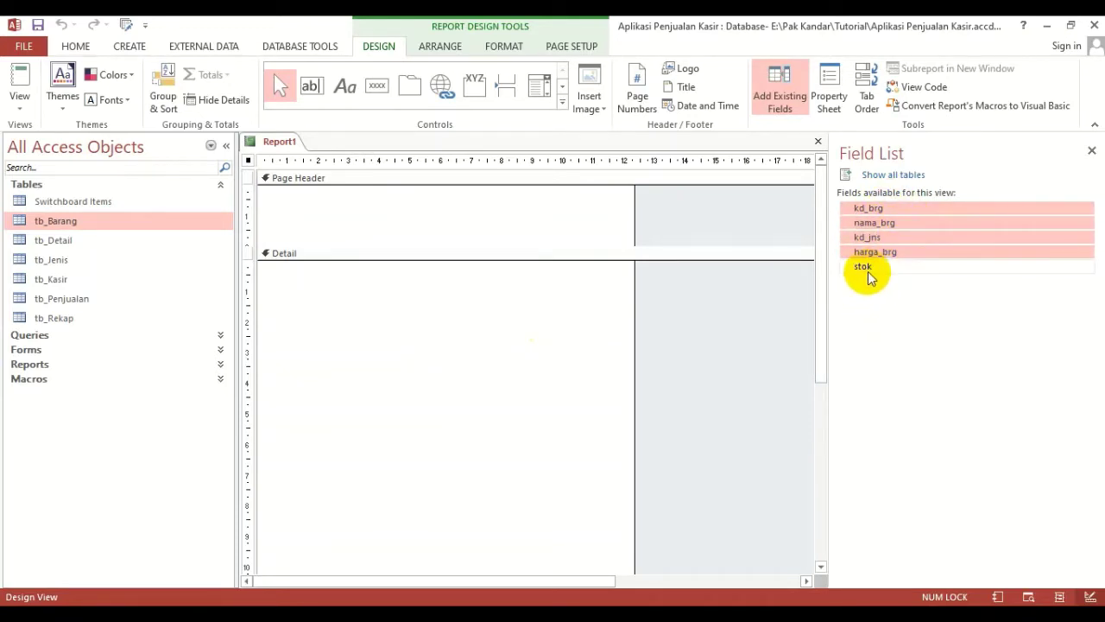
pyautogui.click(871, 270)
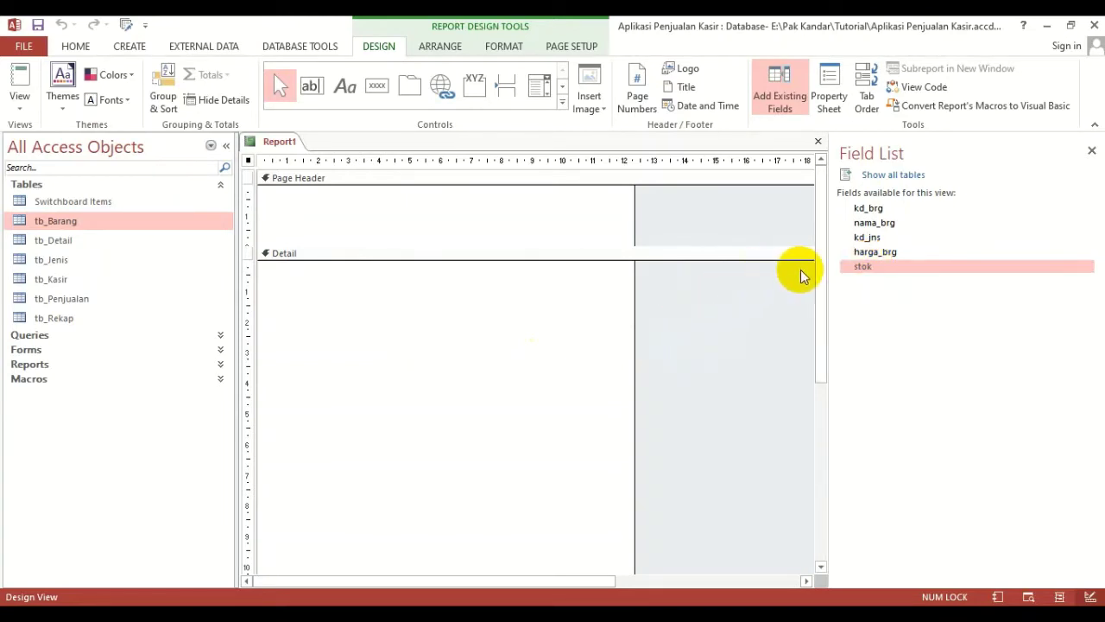
# - Try selecting kd_brg, nama_brg and harga_brg together while skipping kd_jns, and reset the selection to stok alone
pyautogui.click(868, 209)
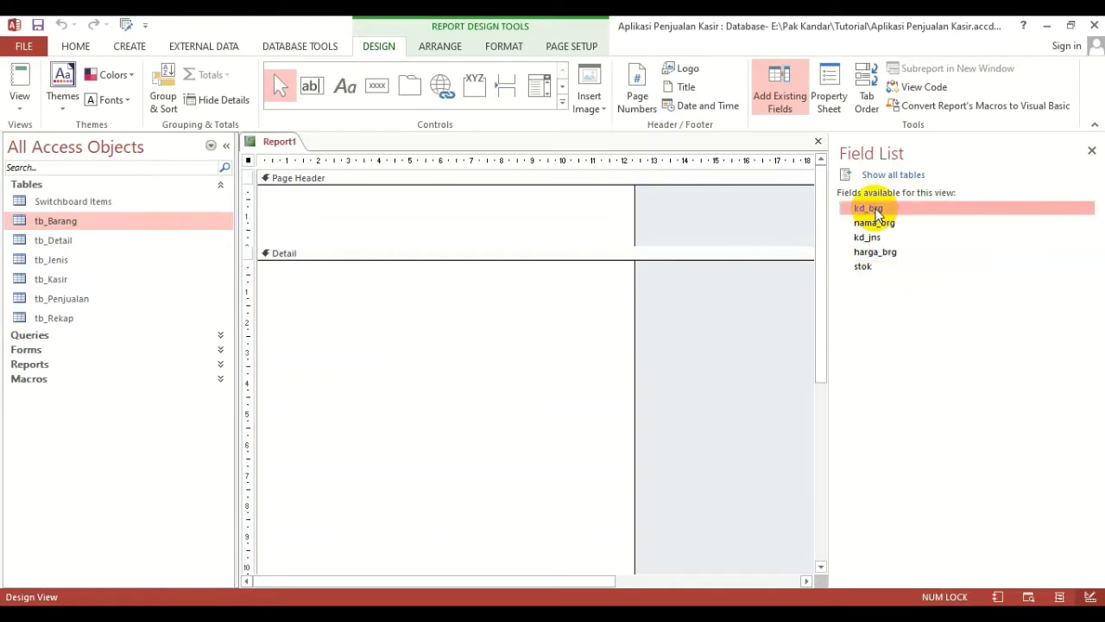
pyautogui.keyDown('shift'); pyautogui.click(884, 226); pyautogui.keyUp('shift')
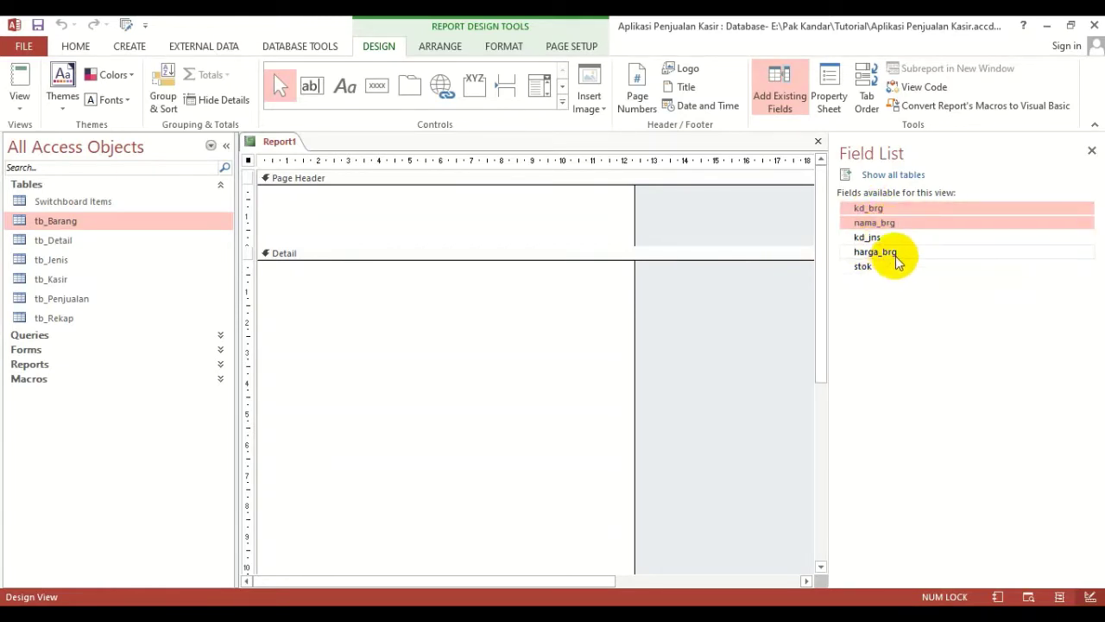
pyautogui.keyDown('ctrl'); pyautogui.click(891, 252); pyautogui.keyUp('ctrl')
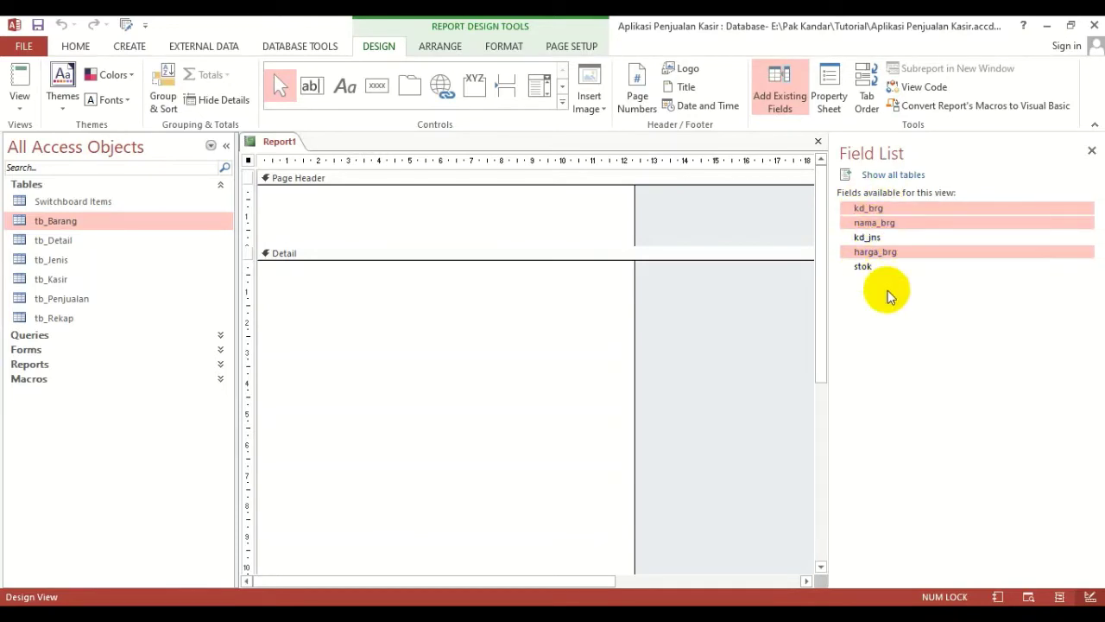
pyautogui.click(865, 267)
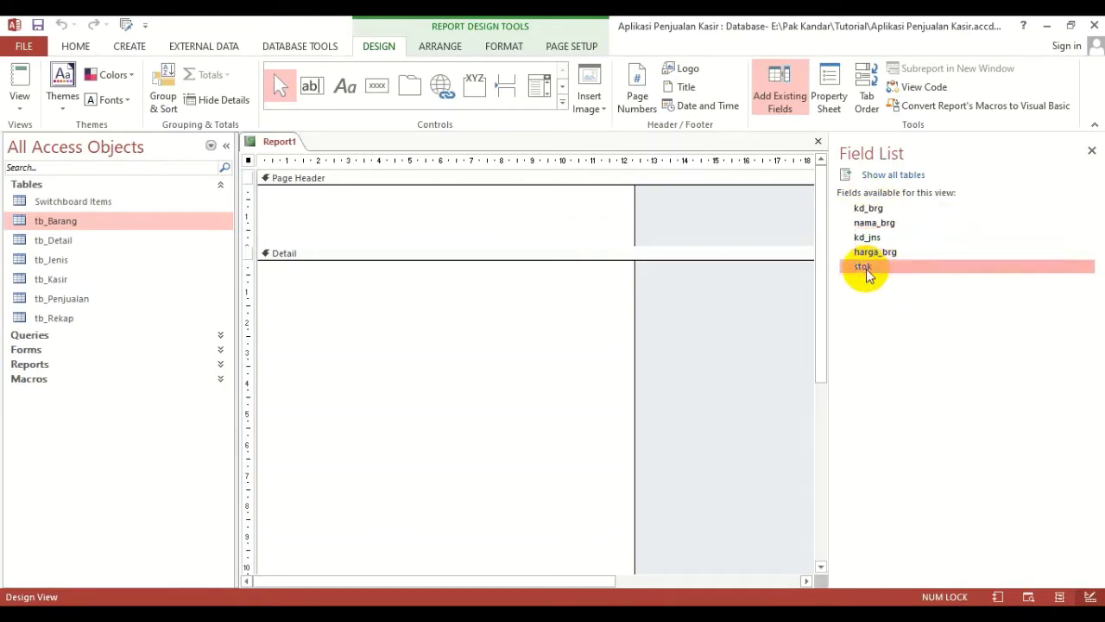
# - Repeat the range selection from kd_brg to harga_brg in the field list, and replace it with only stok
pyautogui.click(872, 209)
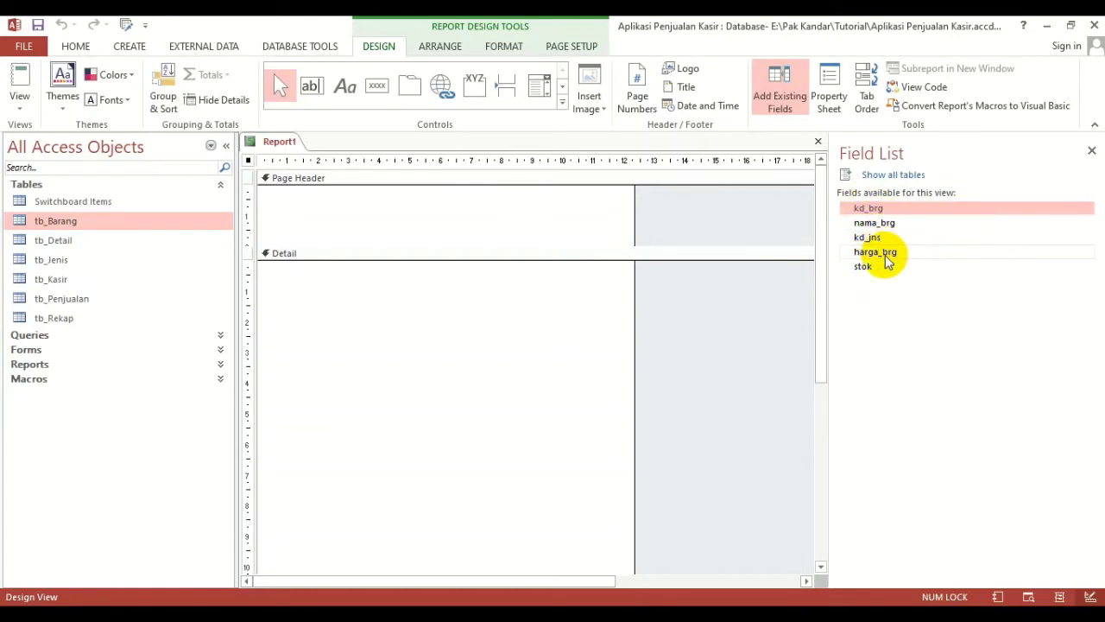
pyautogui.click(886, 255)
pyautogui.click(880, 212)
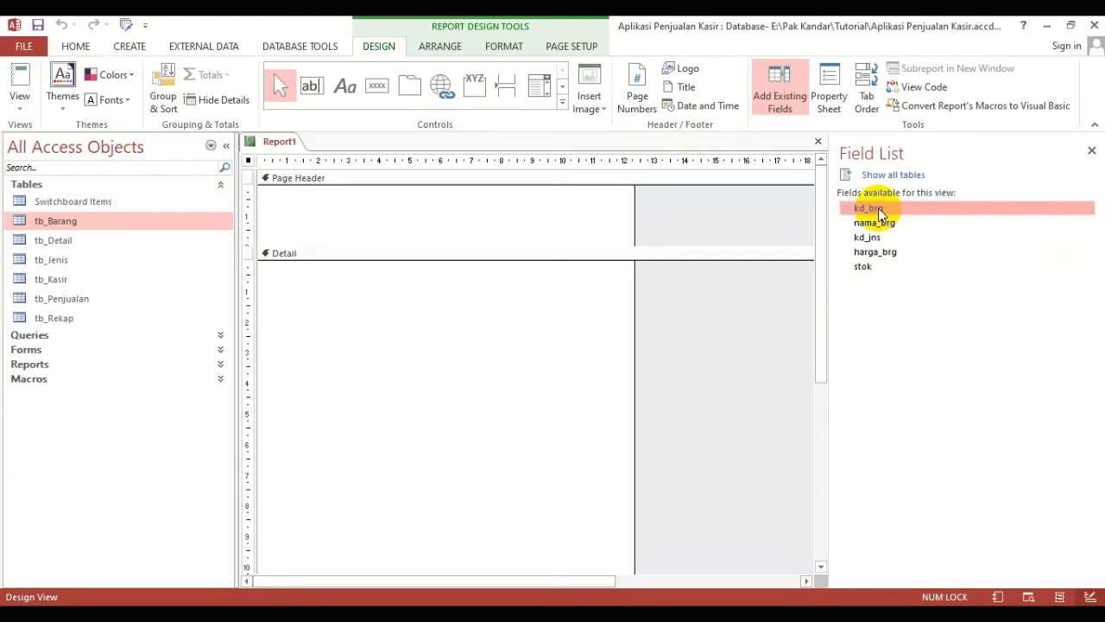
pyautogui.keyDown('shift'); pyautogui.click(893, 256); pyautogui.keyUp('shift')
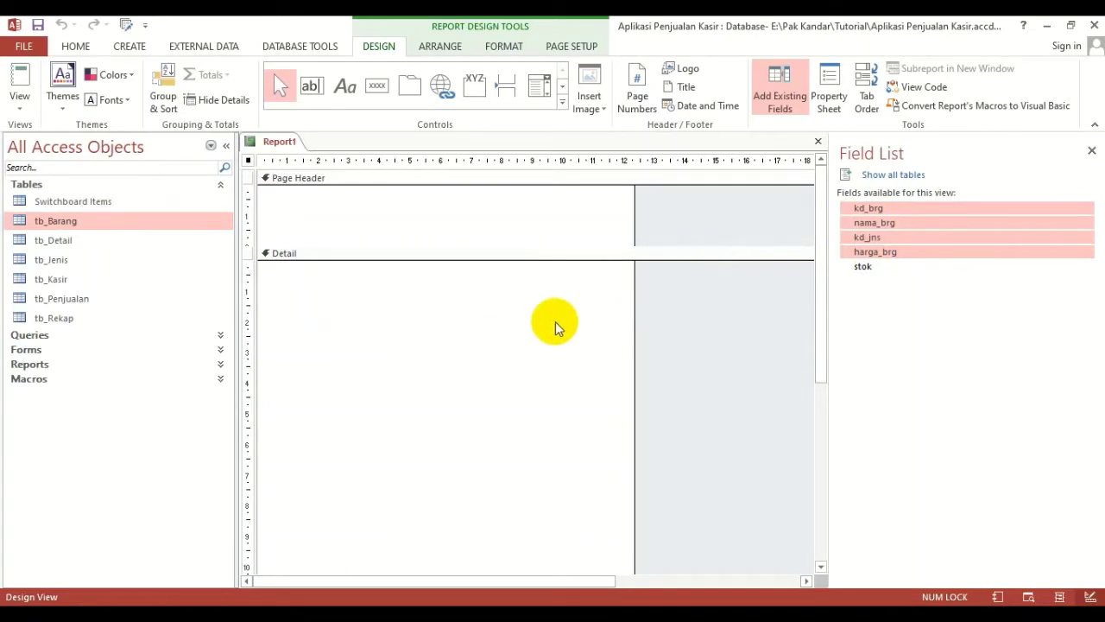
pyautogui.click(863, 268)
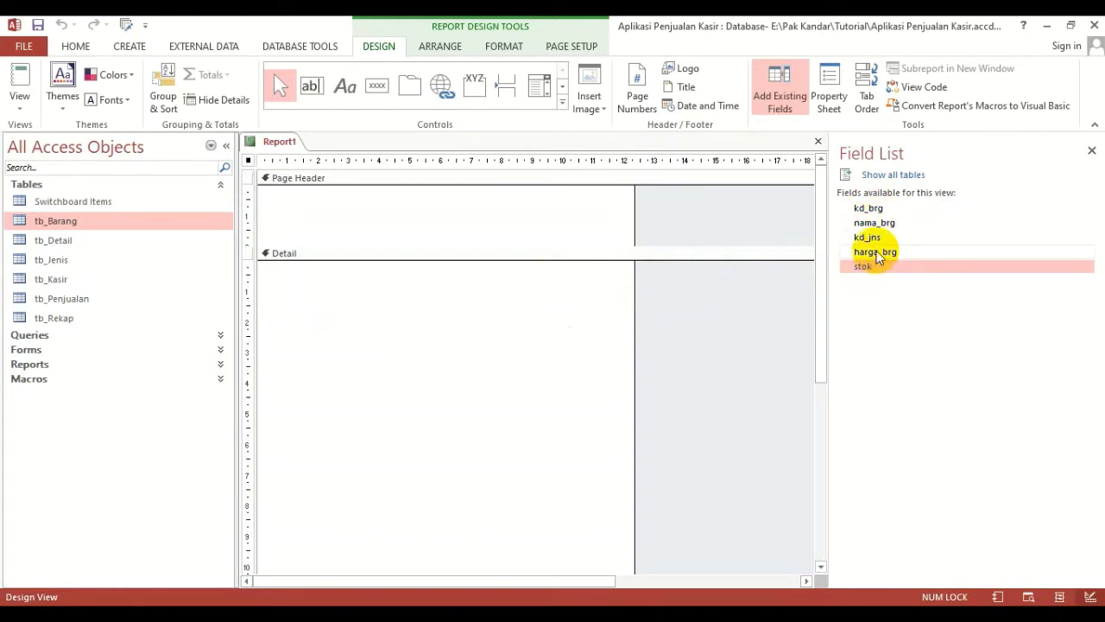
# - Place the kd_brg, nama_brg and harga_brg fields together in the Detail section, and close the field list
pyautogui.click(872, 210)
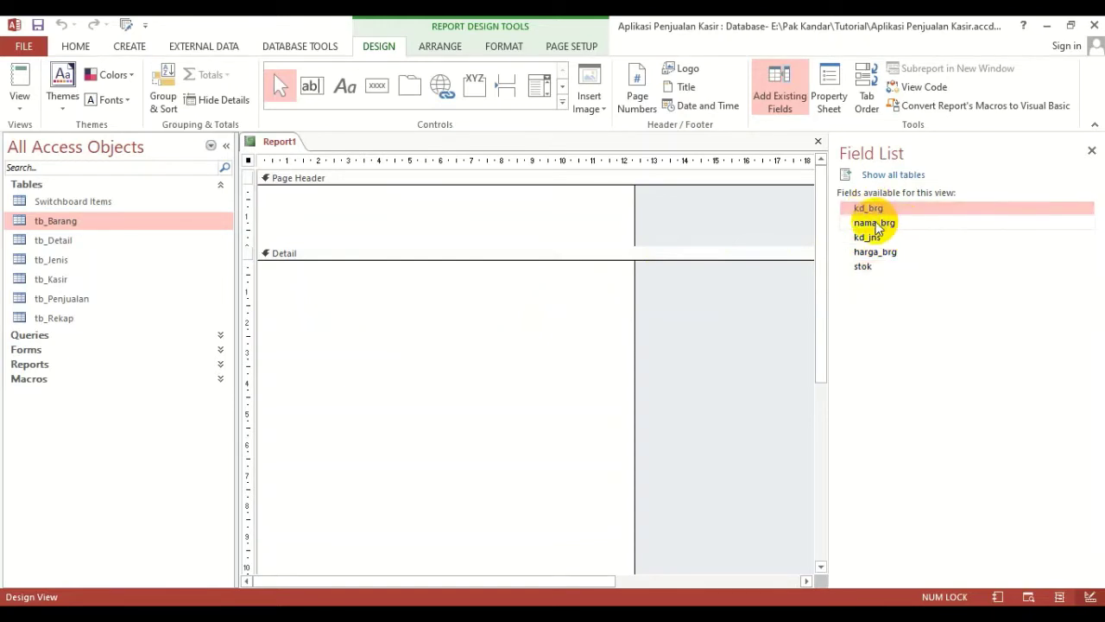
pyautogui.keyDown('ctrl'); pyautogui.click(876, 227); pyautogui.keyUp('ctrl')
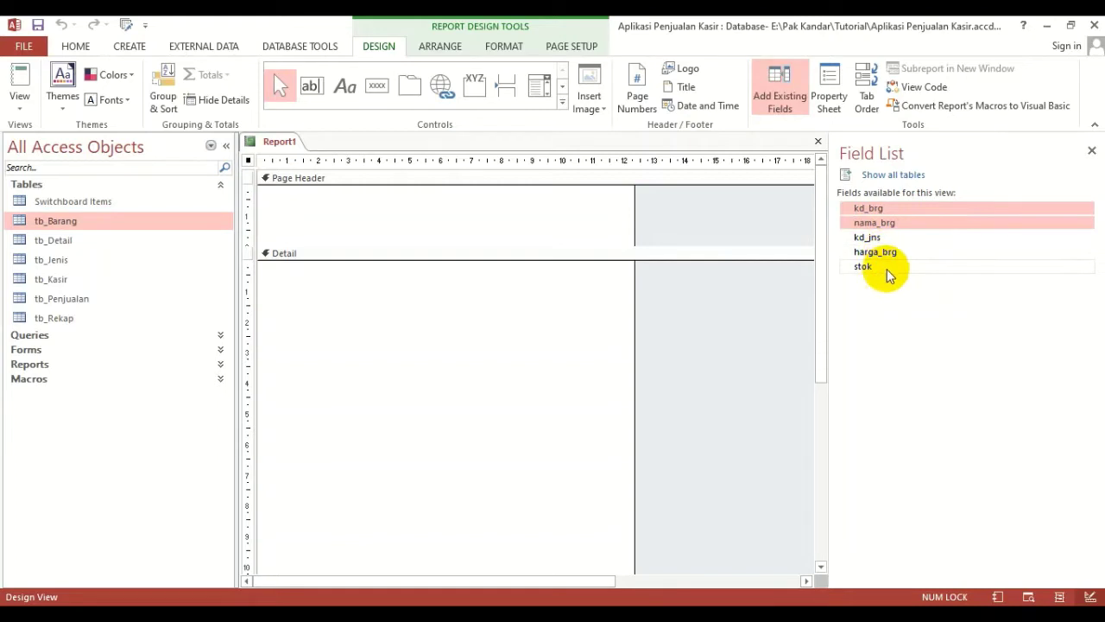
pyautogui.keyDown('ctrl'); pyautogui.click(887, 259); pyautogui.keyUp('ctrl')
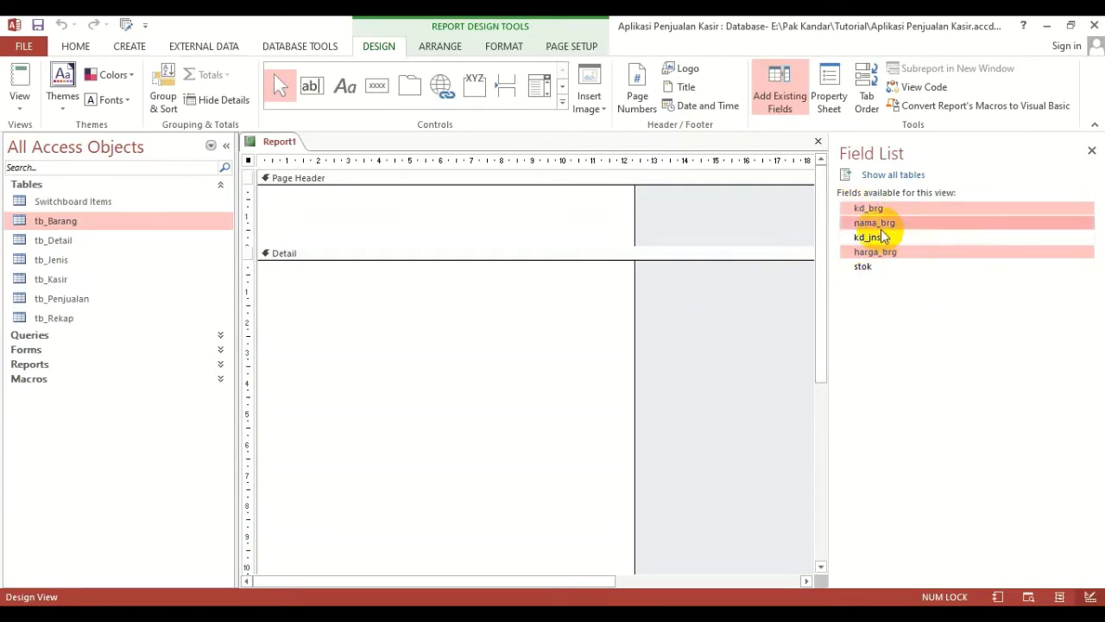
pyautogui.moveTo(878, 204); pyautogui.dragTo(581, 293)
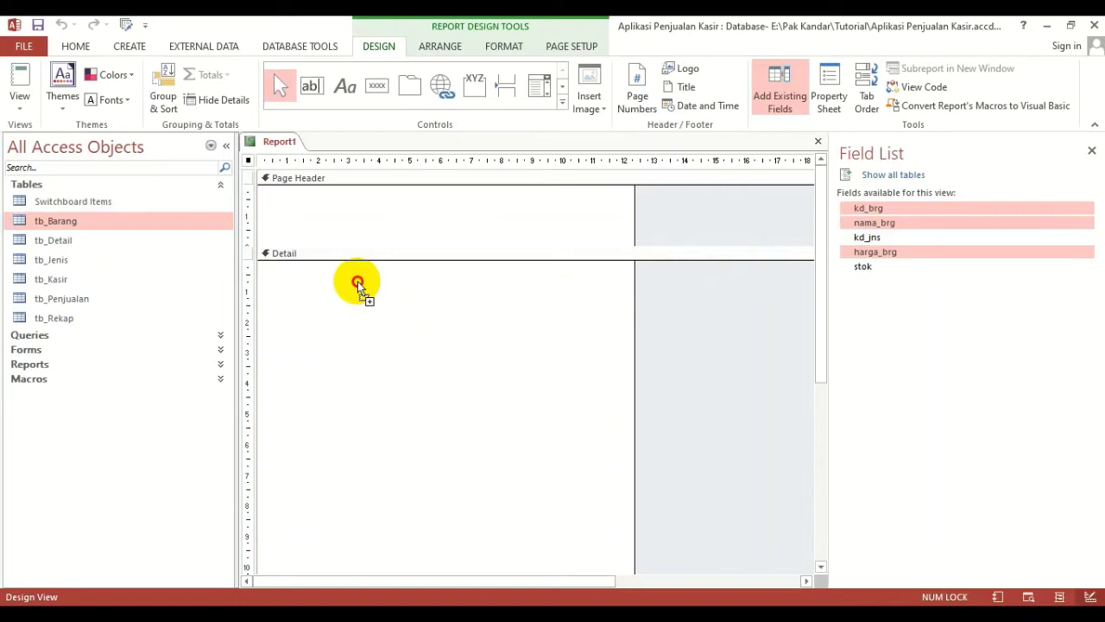
pyautogui.moveTo(357, 280); pyautogui.dragTo(340, 300)
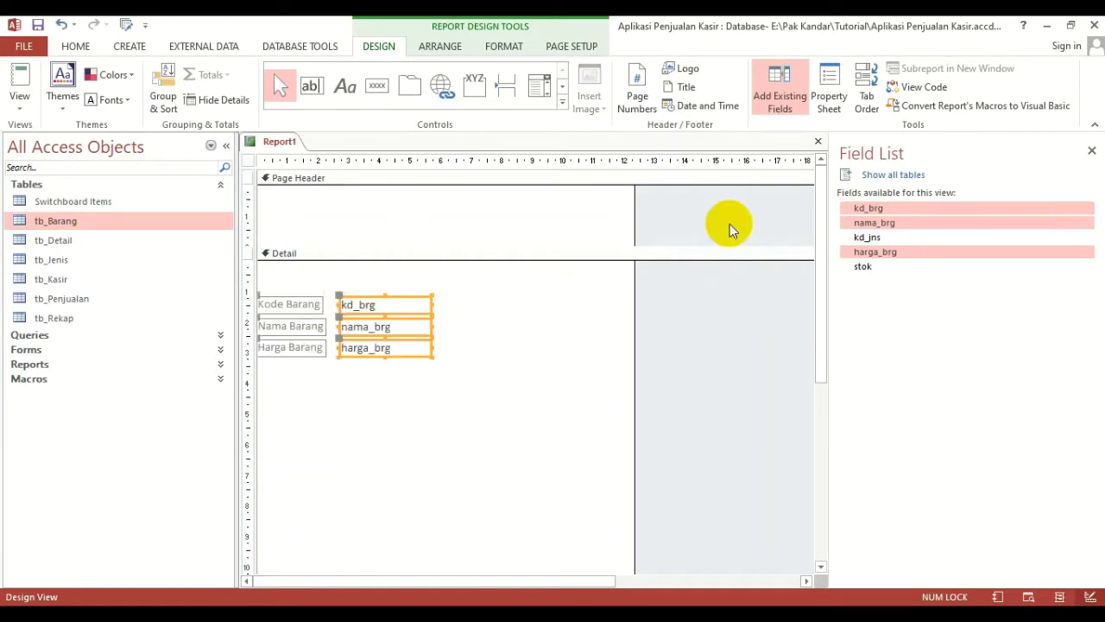
pyautogui.click(780, 84)
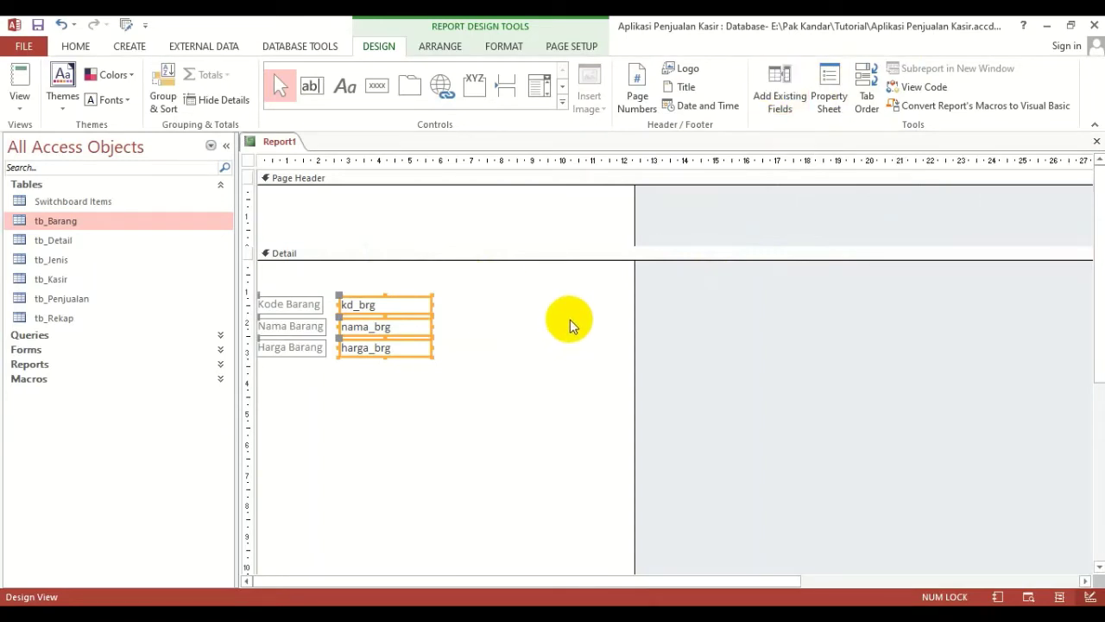
# - Try moving the Kode Barang label with its kd_brg field into the Page Header, and return both to the Detail section
pyautogui.scroll(-2, 500, 399)
pyautogui.scroll(2, 425, 385)
pyautogui.click(358, 213)
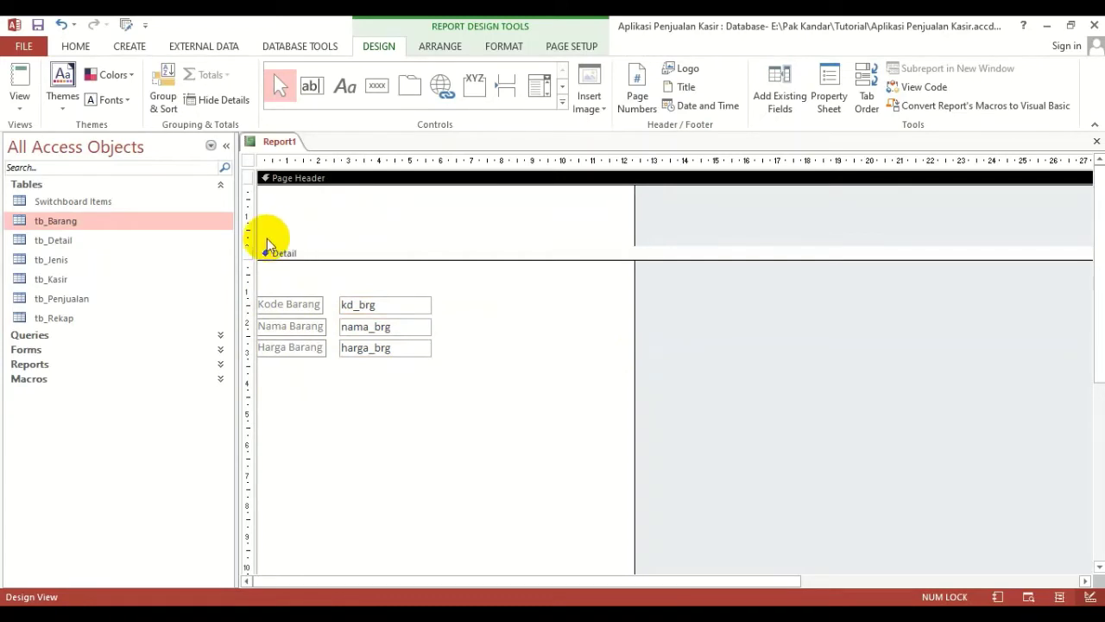
pyautogui.moveTo(286, 305); pyautogui.dragTo(275, 229)
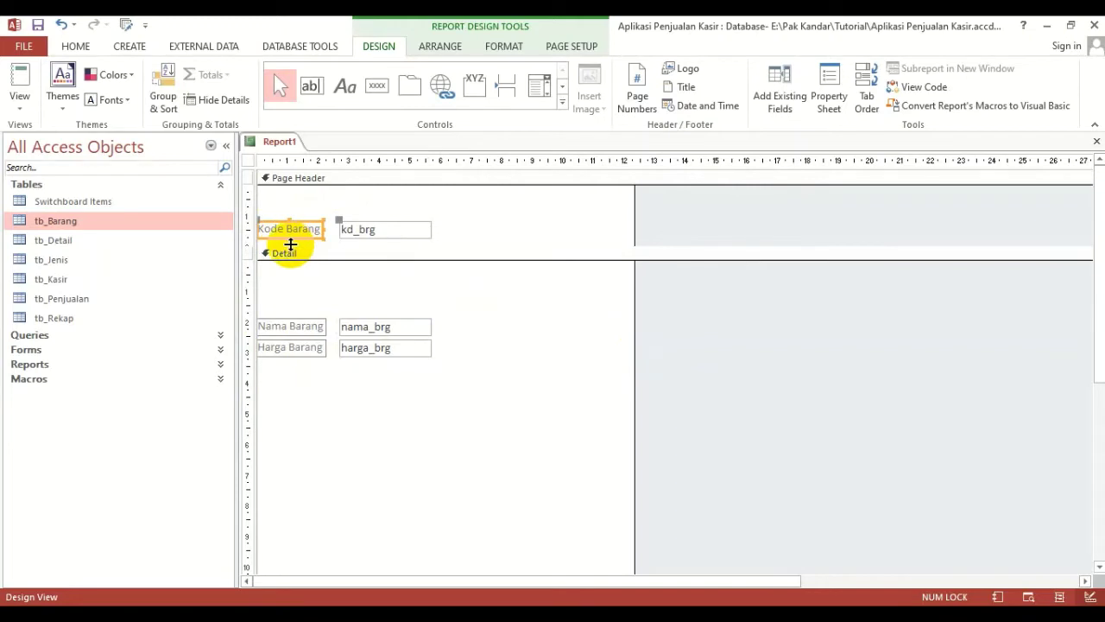
pyautogui.click(502, 298)
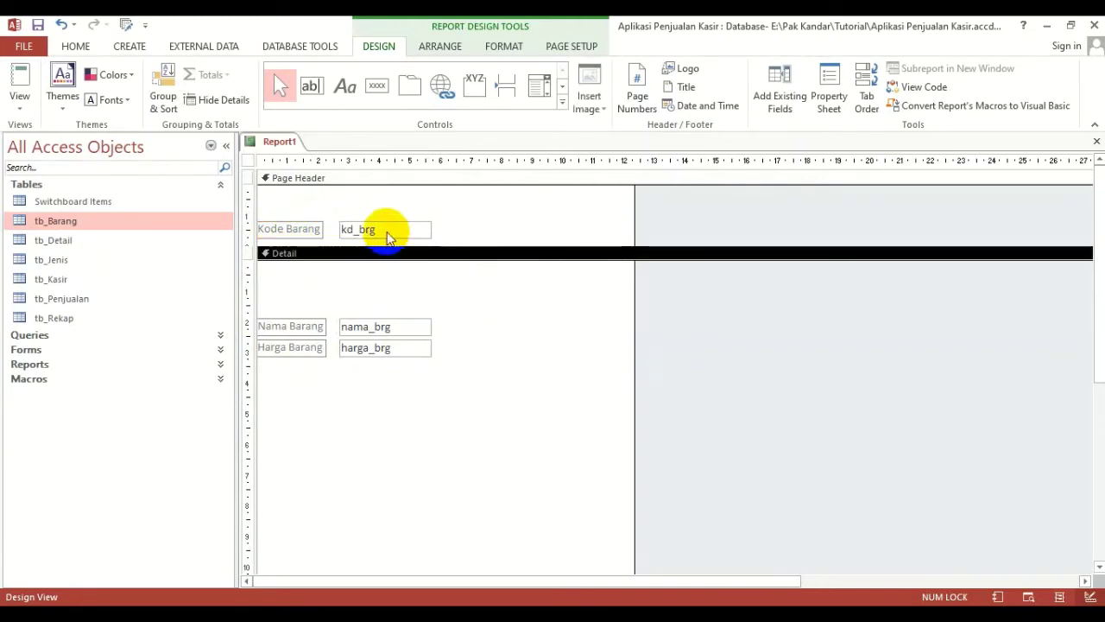
pyautogui.moveTo(387, 238); pyautogui.dragTo(387, 306)
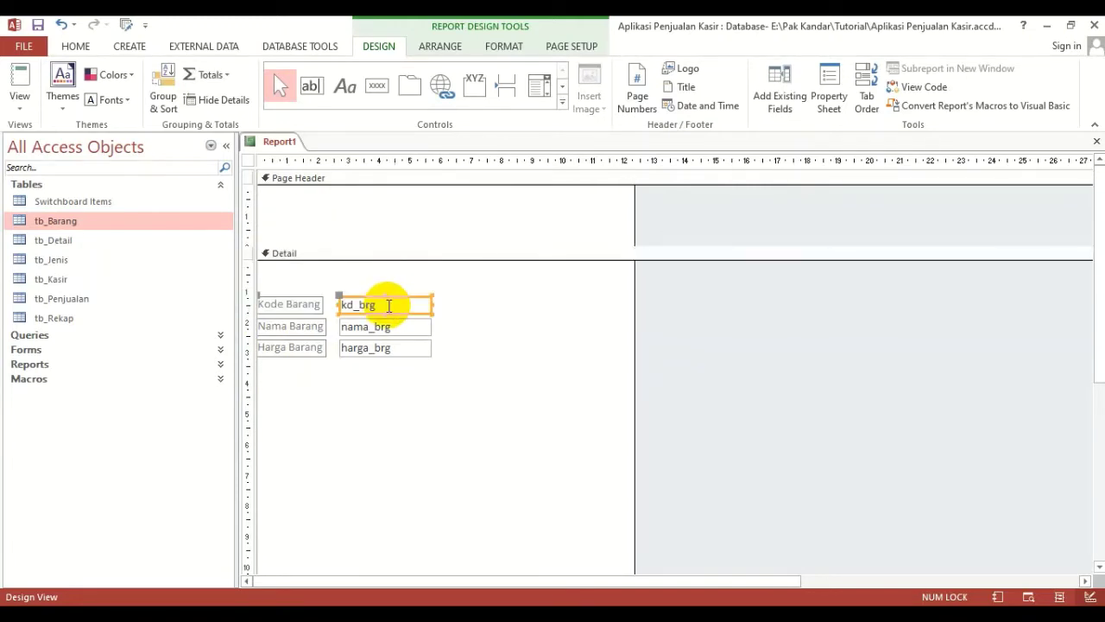
pyautogui.click(466, 282)
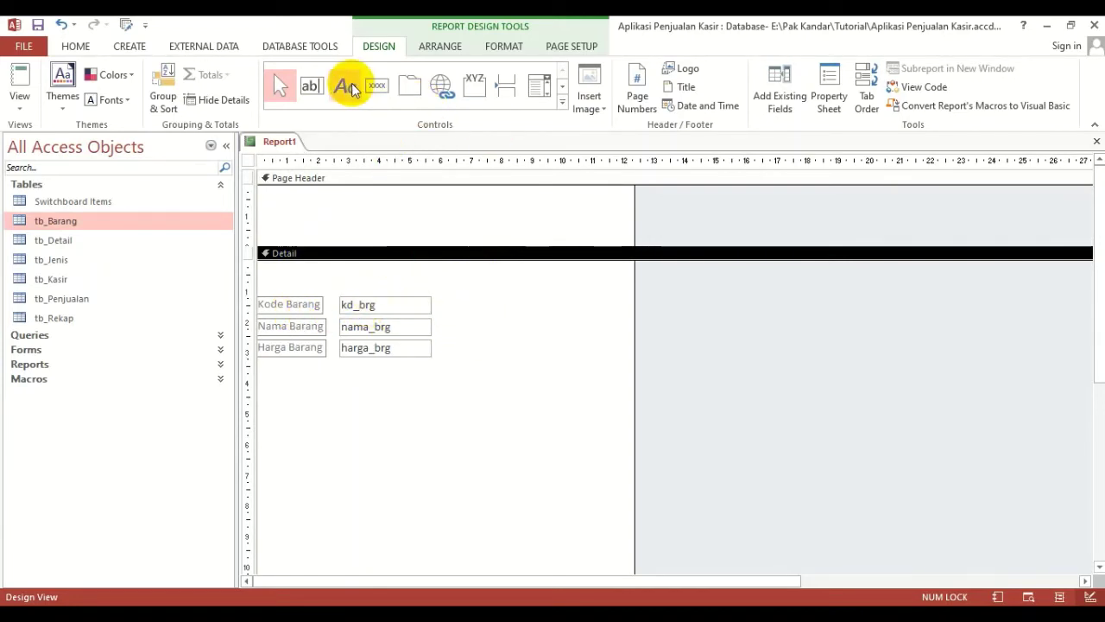
# - Try placing an unbound text box below harga_brg in the Detail section, and delete both its label and the box
pyautogui.click(307, 85)
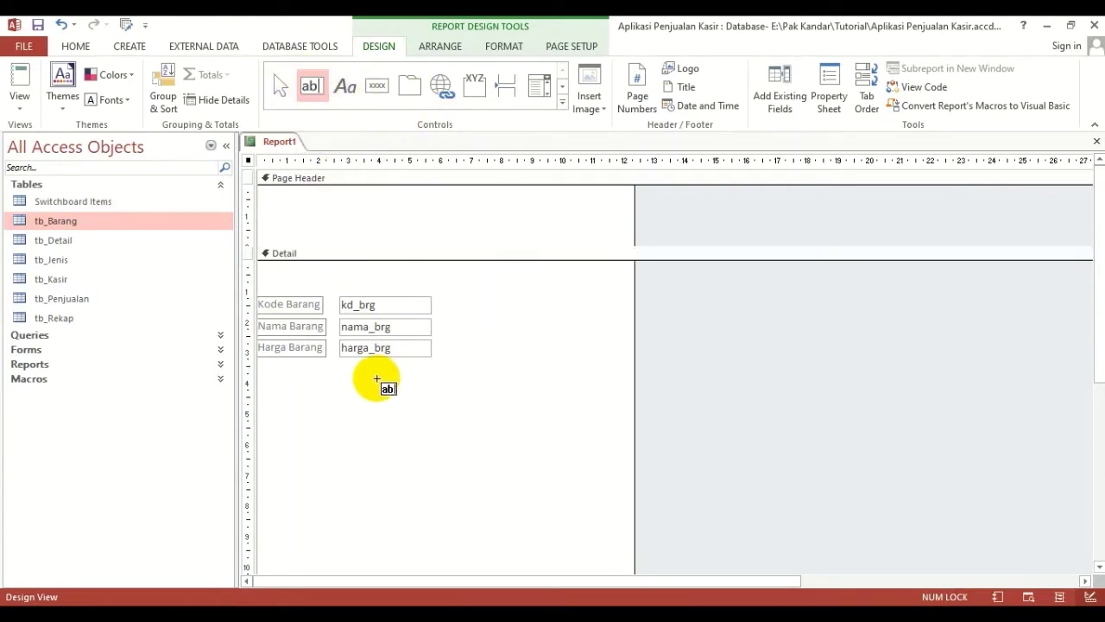
pyautogui.click(376, 378)
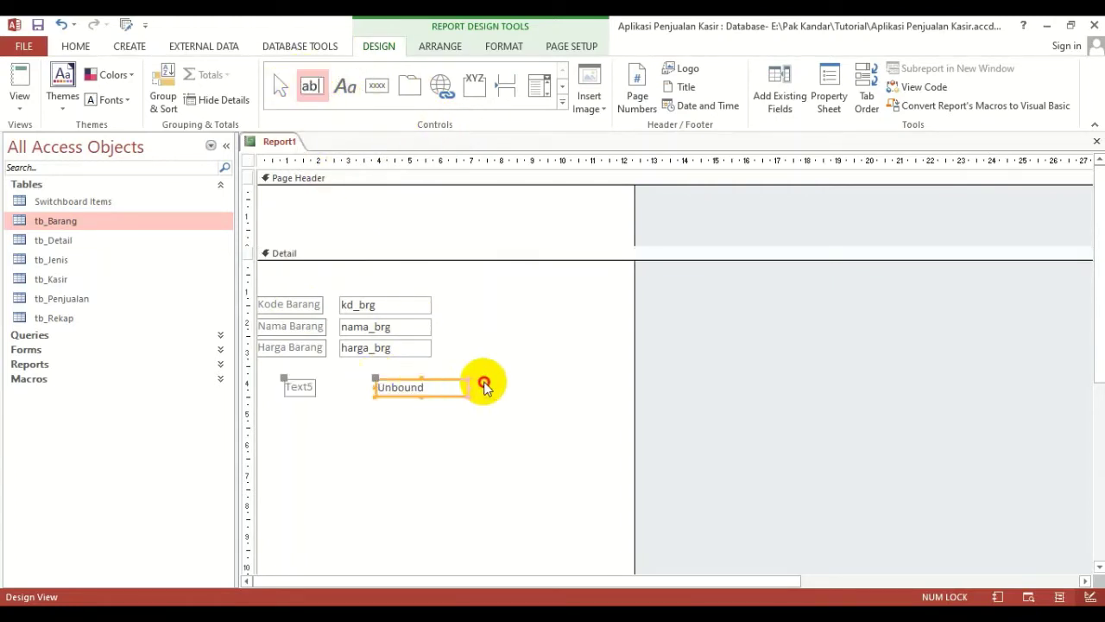
pyautogui.click(431, 401)
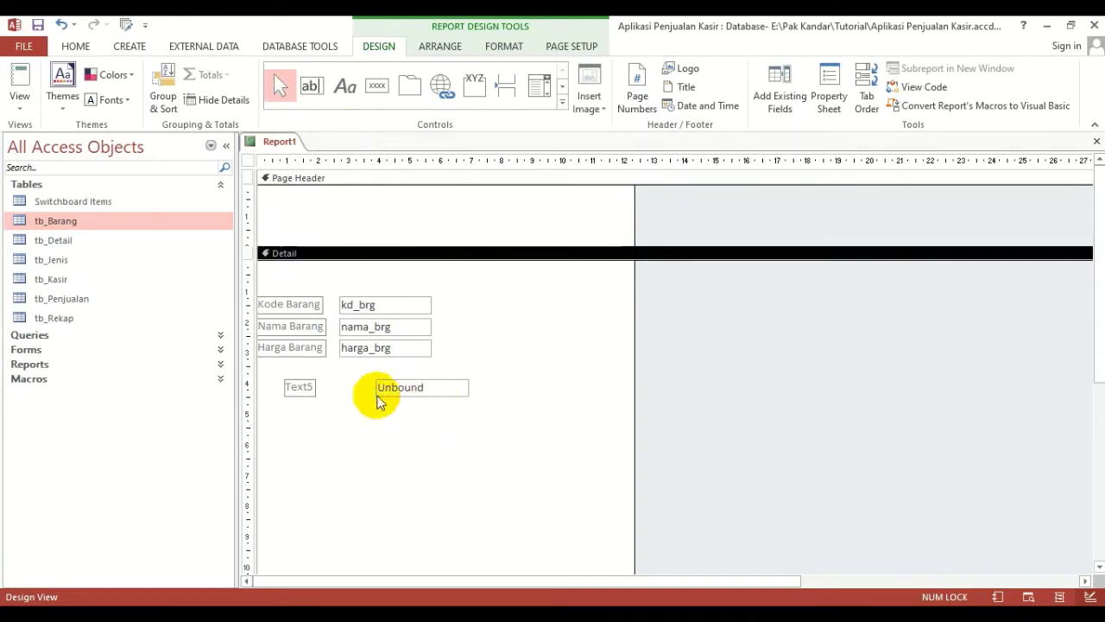
pyautogui.click(298, 385)
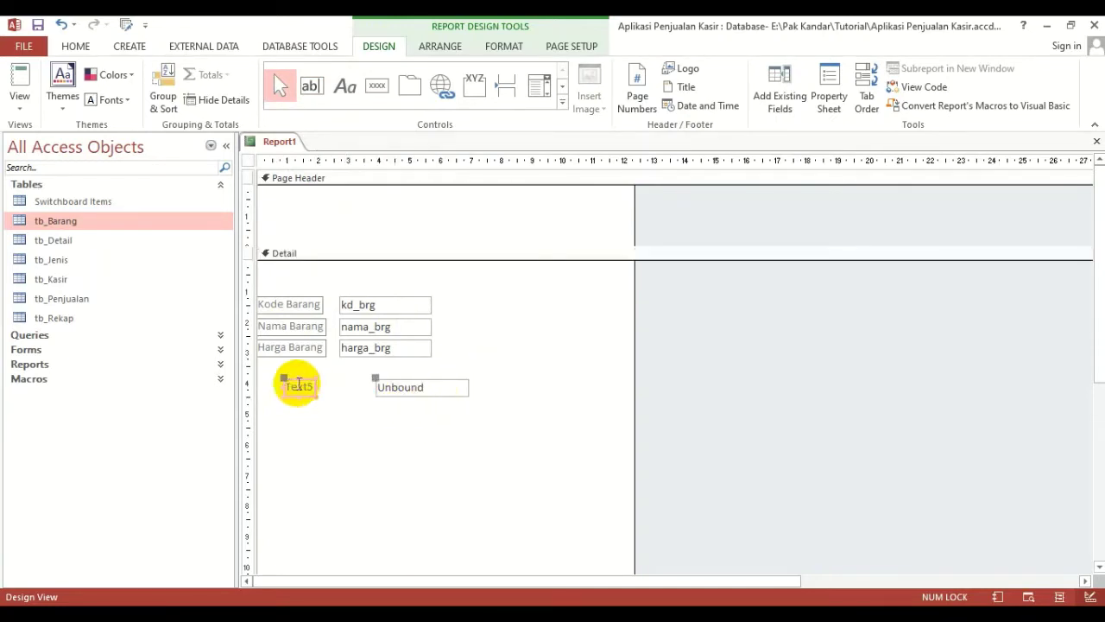
pyautogui.press('Delete')
pyautogui.click(385, 388)
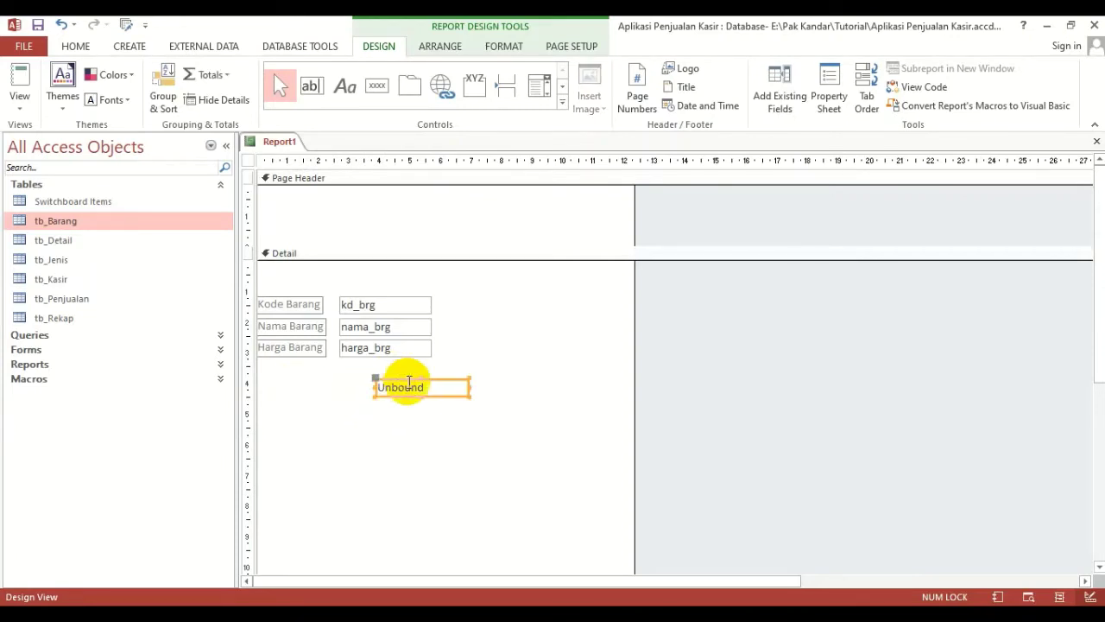
pyautogui.press('Delete')
# - Delete the Kode Barang, Nama Barang and Harga Barang labels from the Detail section, keeping their fields
pyautogui.moveTo(281, 404); pyautogui.dragTo(309, 291)
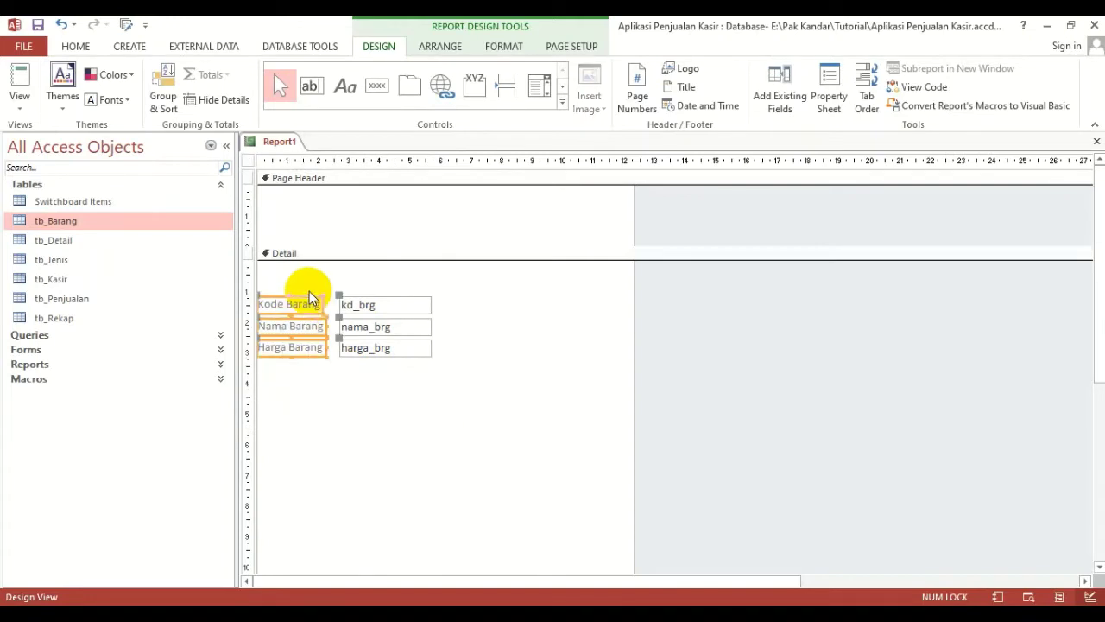
pyautogui.moveTo(296, 393); pyautogui.dragTo(320, 297)
pyautogui.press('Delete')
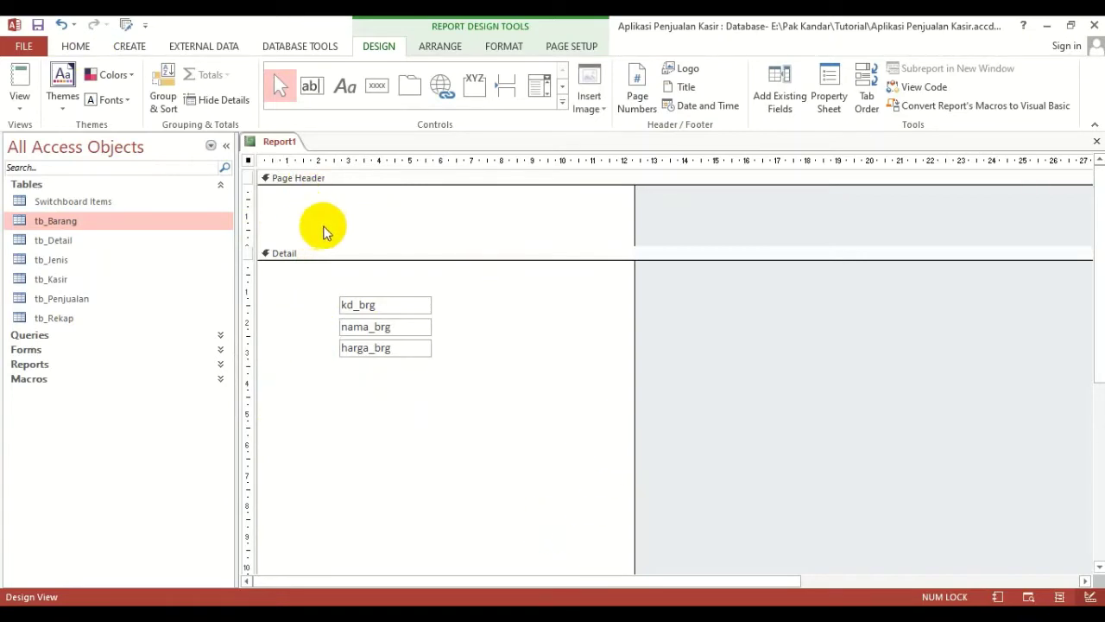
# - Add a label with the caption Kode near the left edge of the Page Header section
pyautogui.click(345, 87)
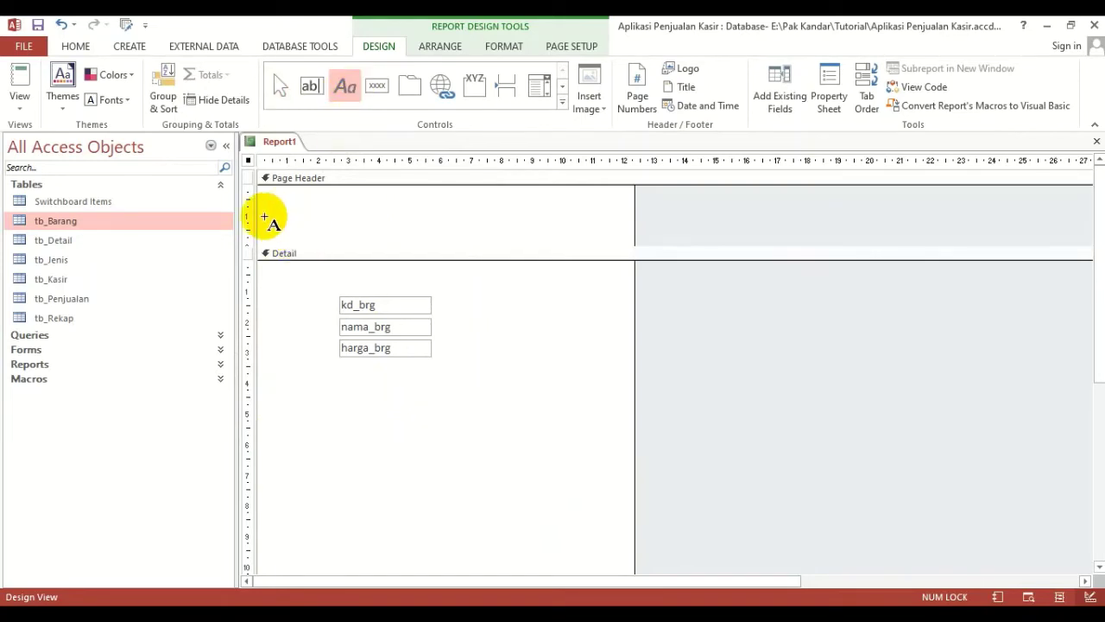
pyautogui.moveTo(264, 216); pyautogui.dragTo(377, 235)
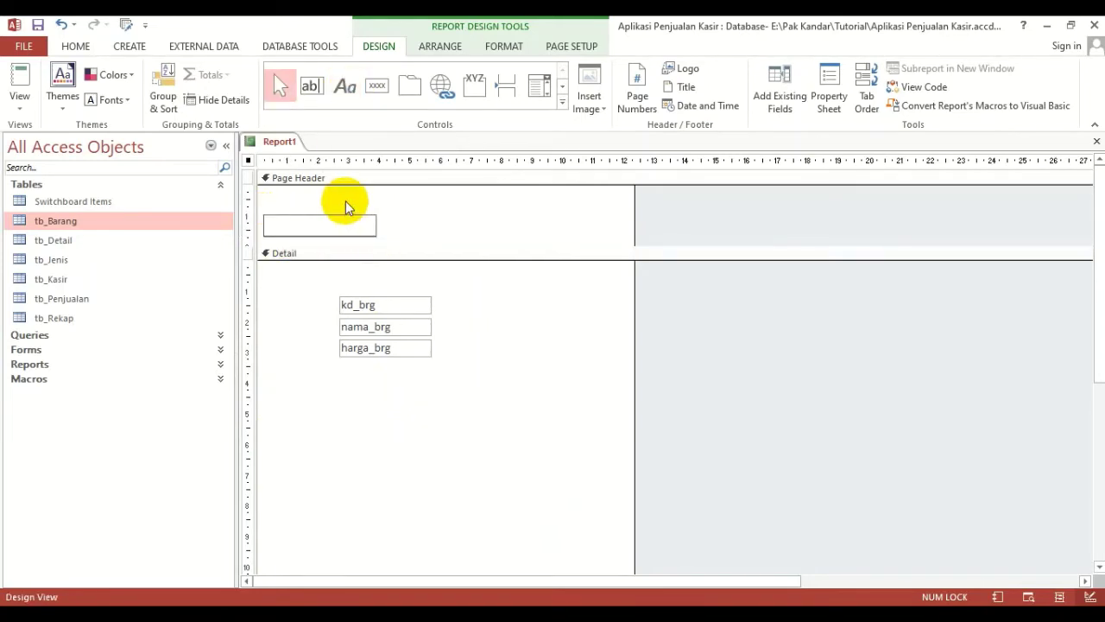
pyautogui.write('Kode')
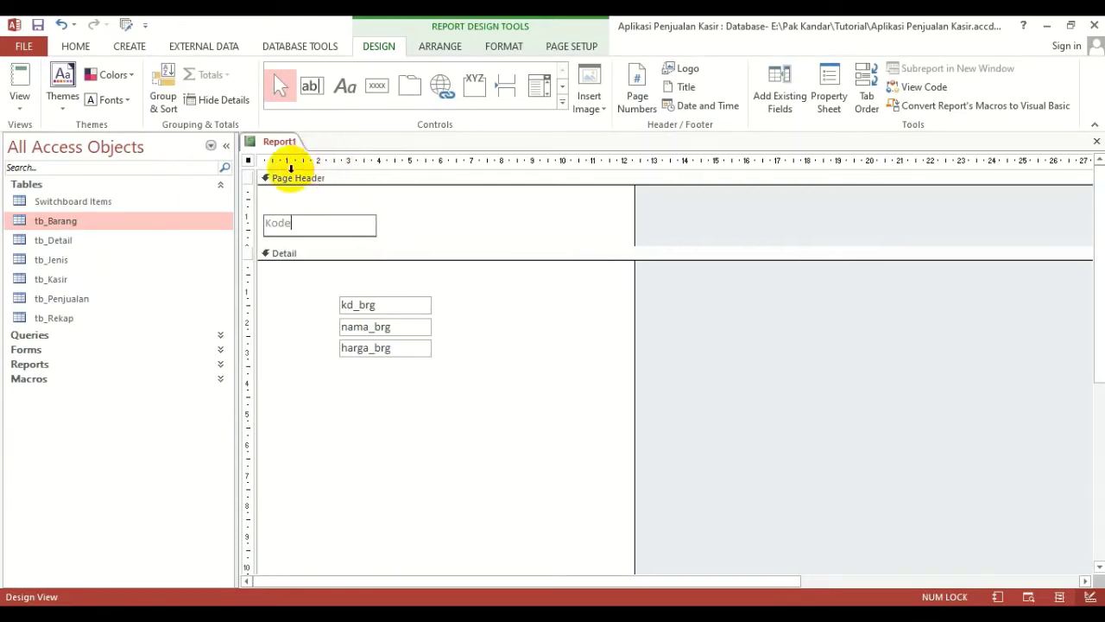
pyautogui.click(417, 216)
pyautogui.click(346, 89)
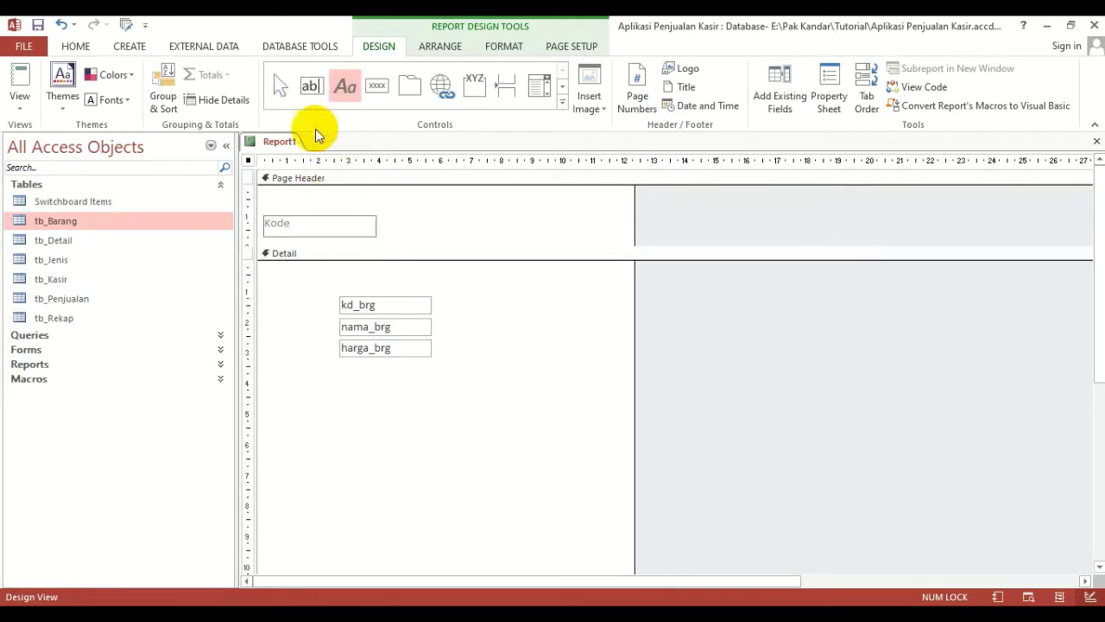
pyautogui.moveTo(392, 216); pyautogui.dragTo(514, 234)
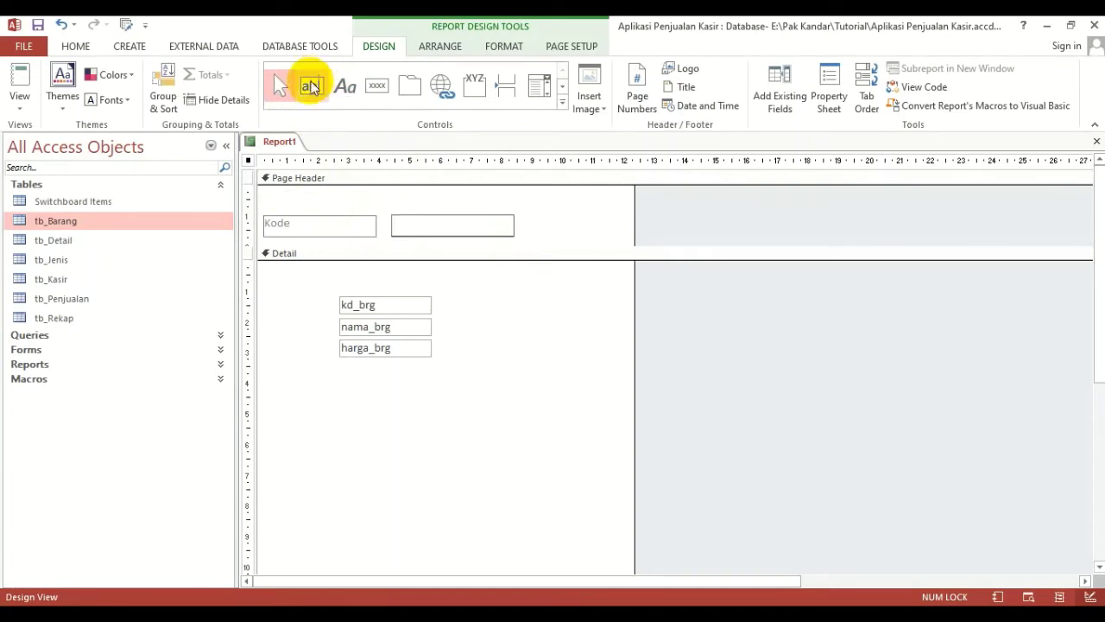
pyautogui.click(446, 153)
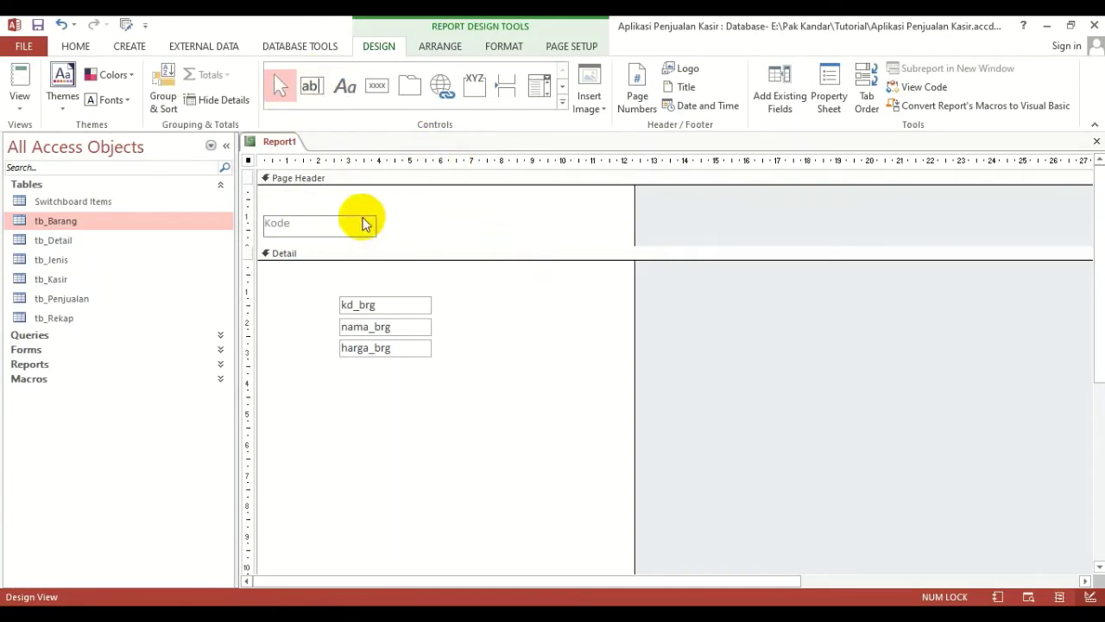
# - Reduce the Kode label's height slightly, and format its text as bold, black and centred
pyautogui.click(349, 221)
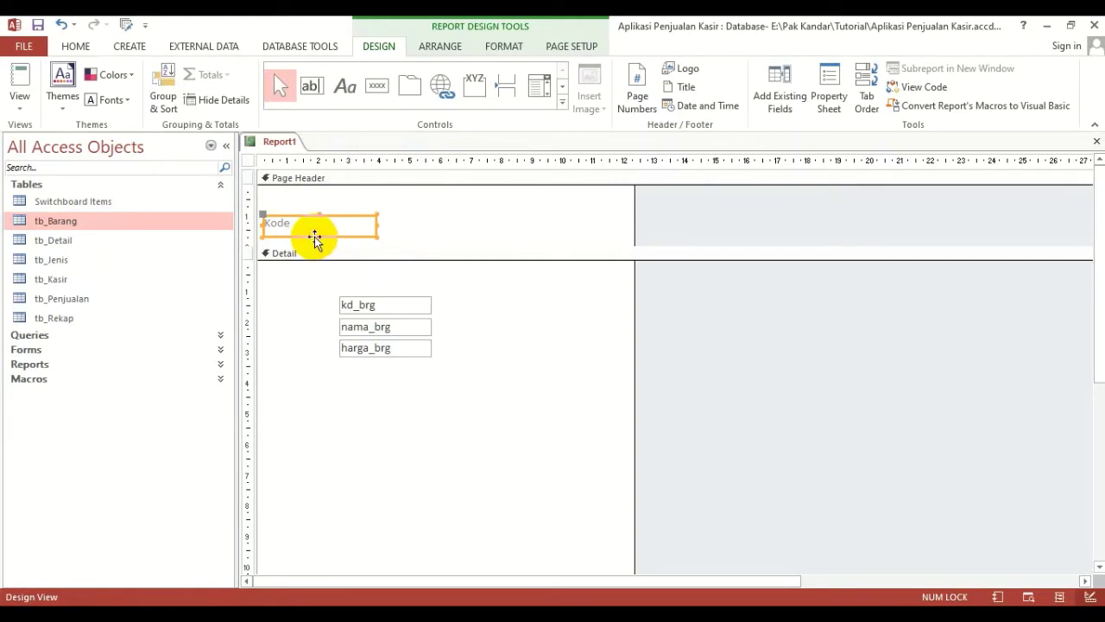
pyautogui.moveTo(320, 236); pyautogui.dragTo(320, 233)
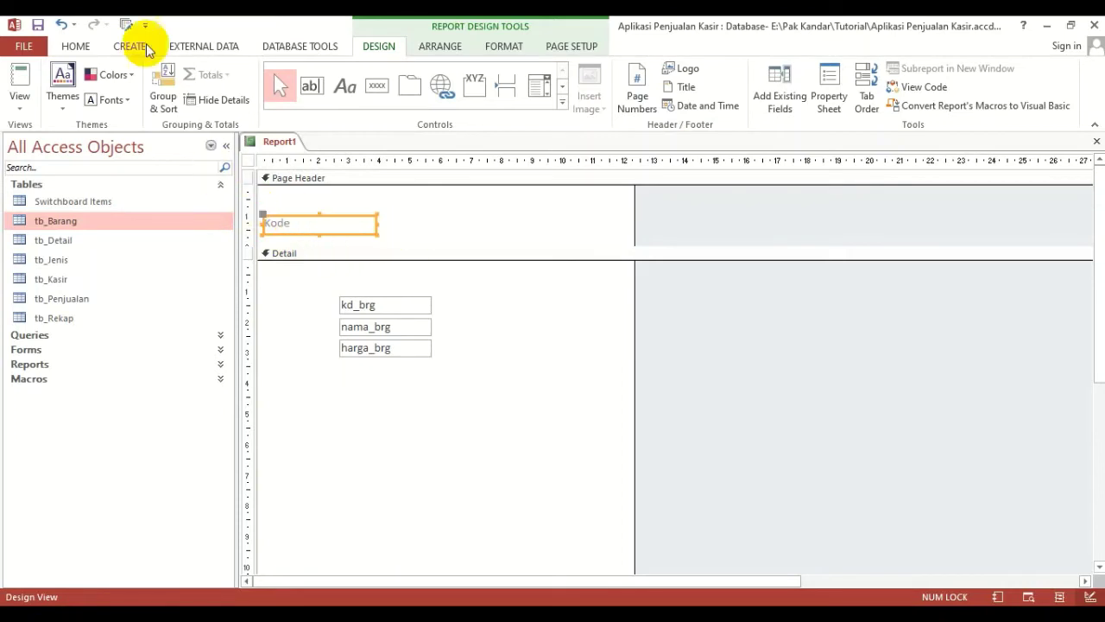
pyautogui.click(76, 46)
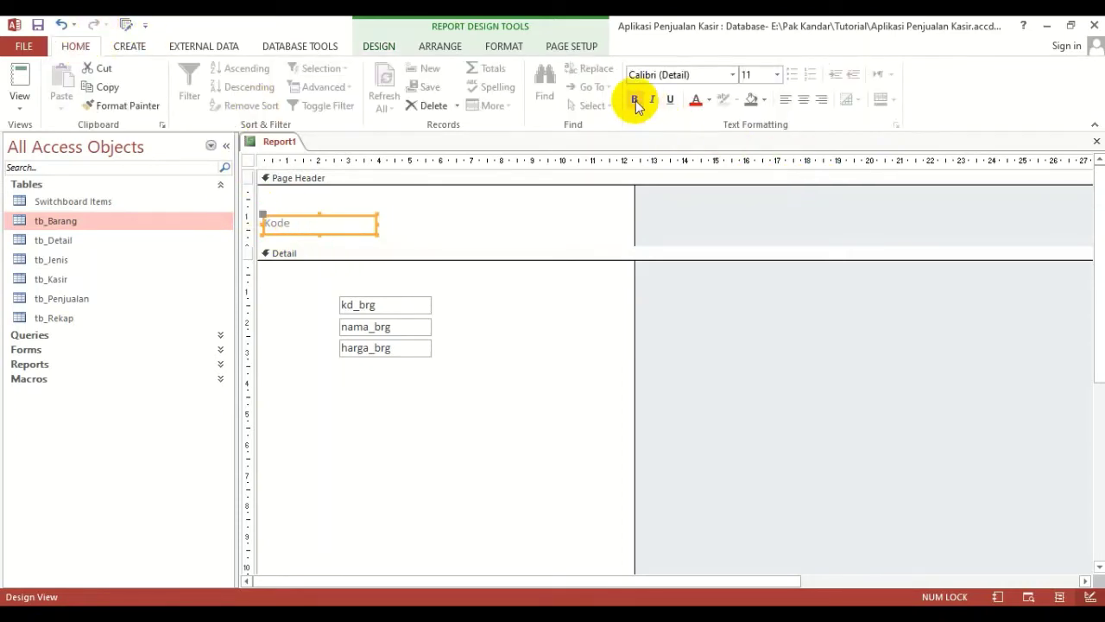
pyautogui.click(709, 99)
pyautogui.click(706, 120)
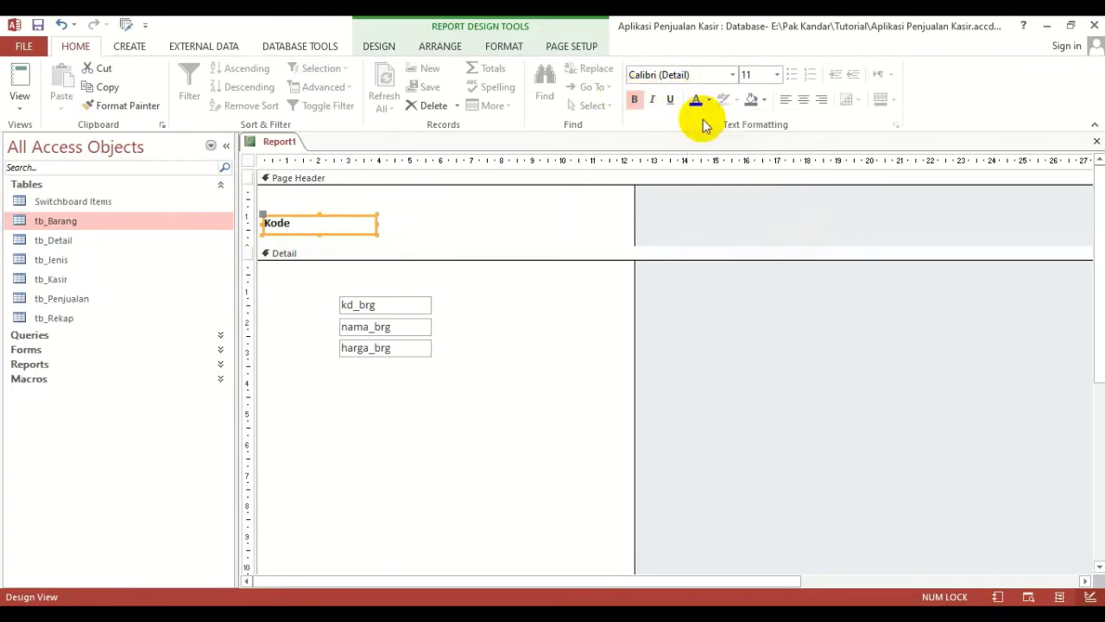
pyautogui.click(803, 99)
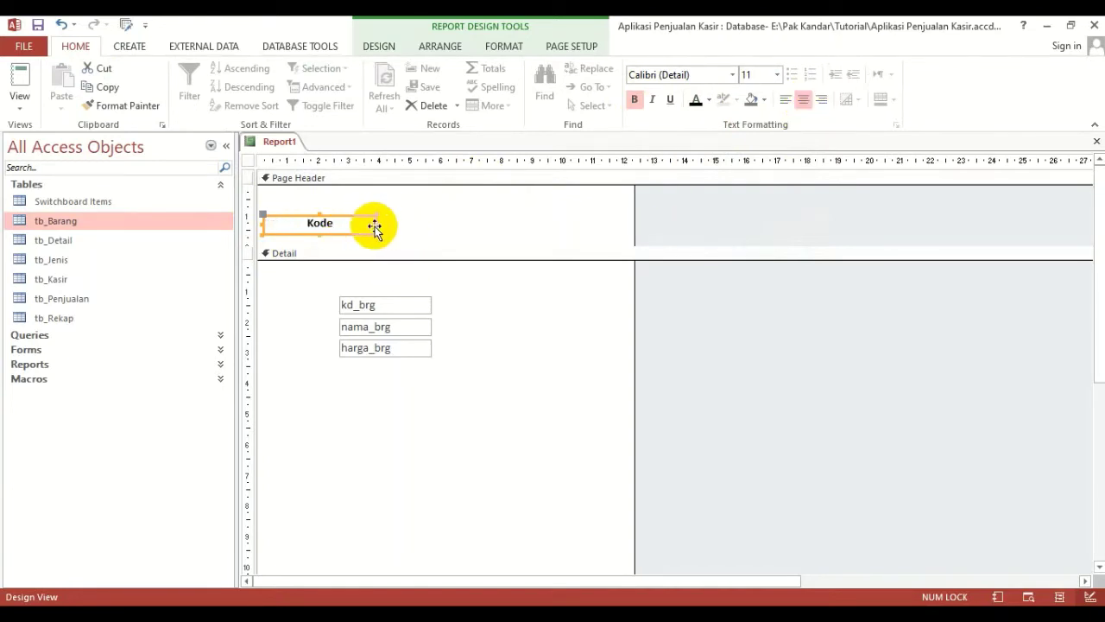
pyautogui.click(397, 229)
# - Copy the formatted Kode label and paste two duplicates into the Page Header section
pyautogui.click(337, 231)
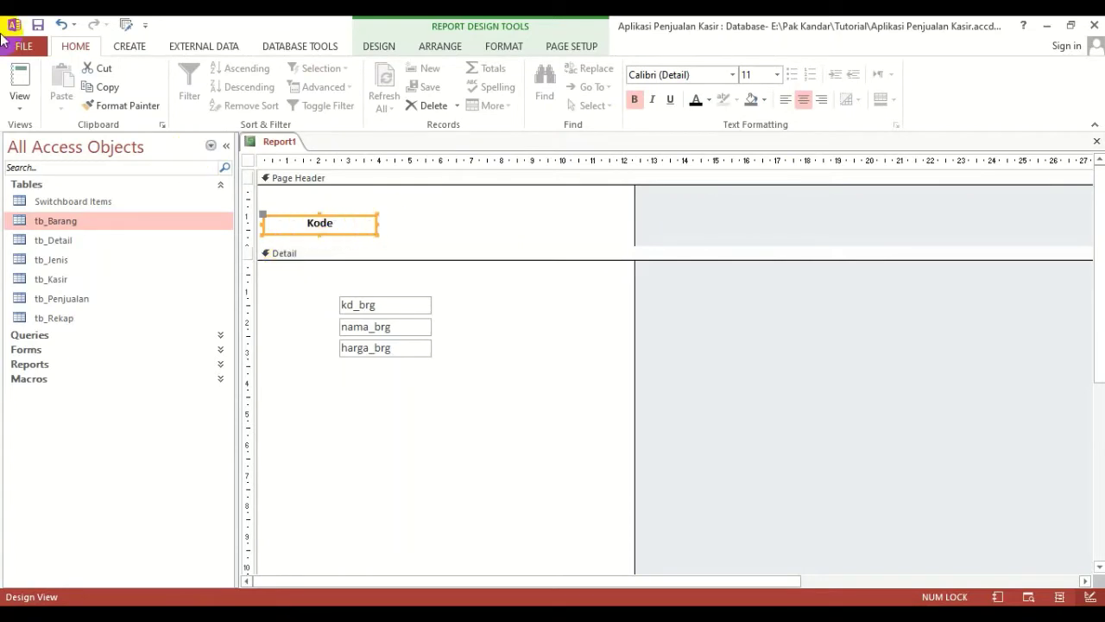
pyautogui.click(101, 88)
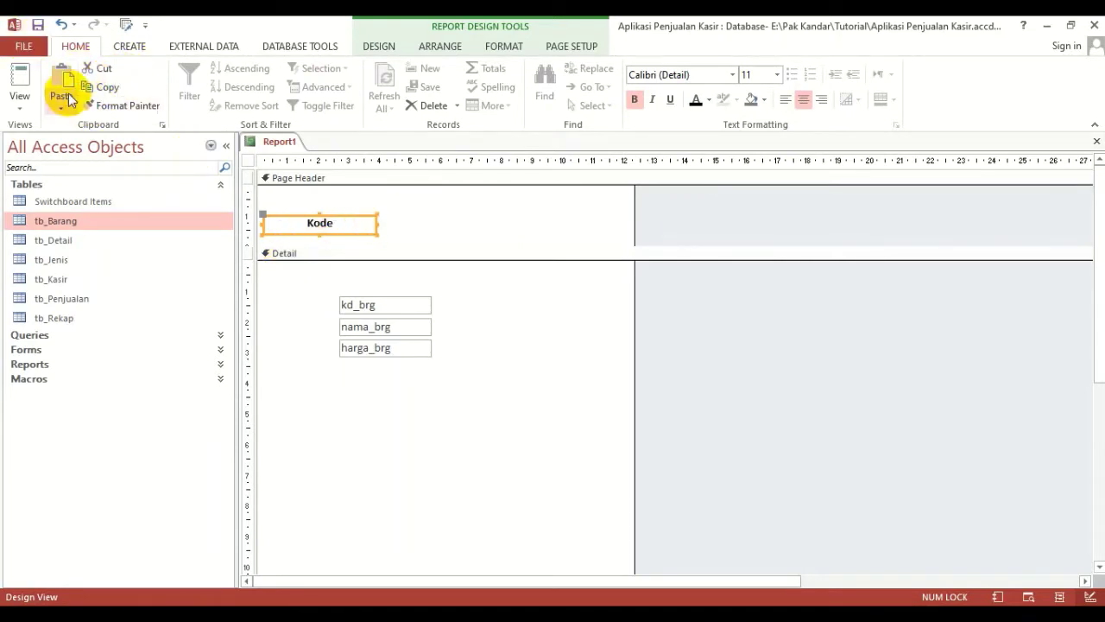
pyautogui.click(57, 82)
pyautogui.click(57, 82)
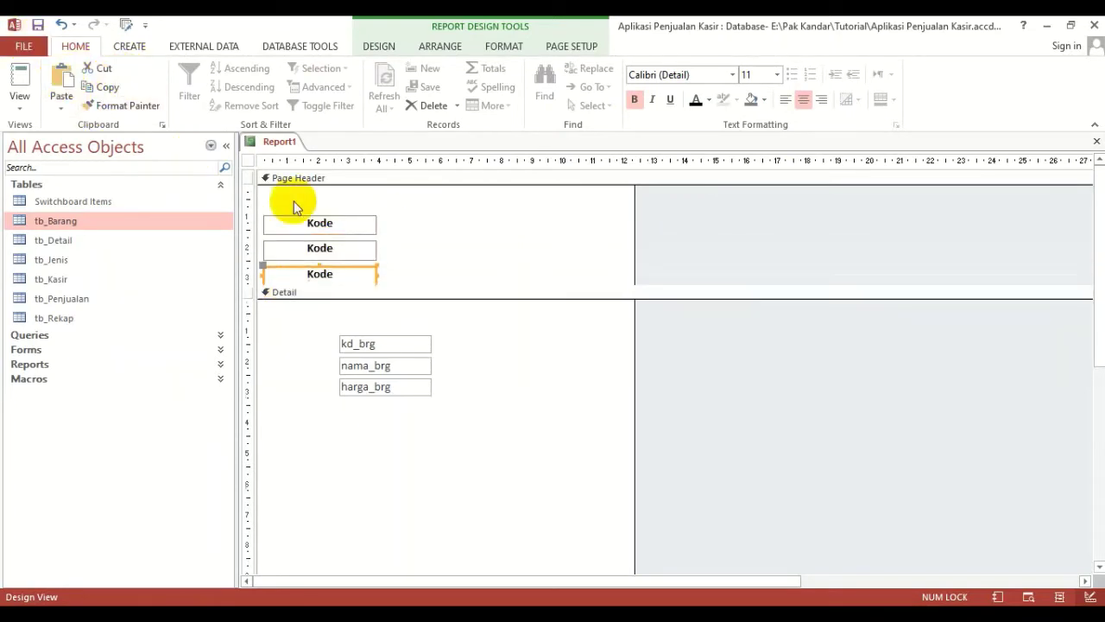
pyautogui.click(357, 251)
pyautogui.click(357, 251)
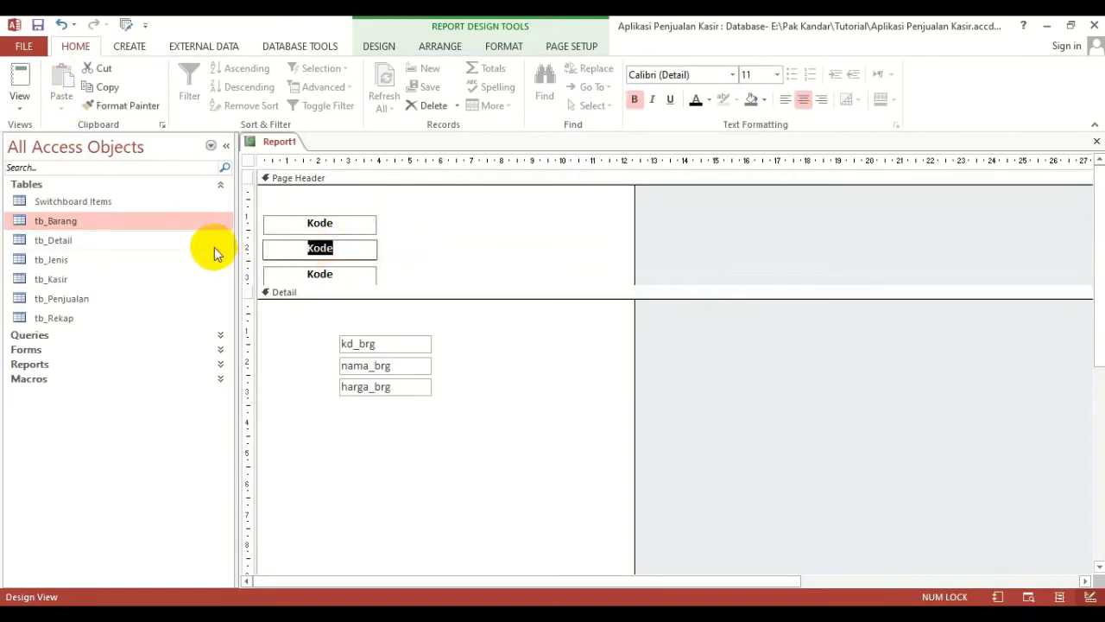
pyautogui.write('Nama Barang')
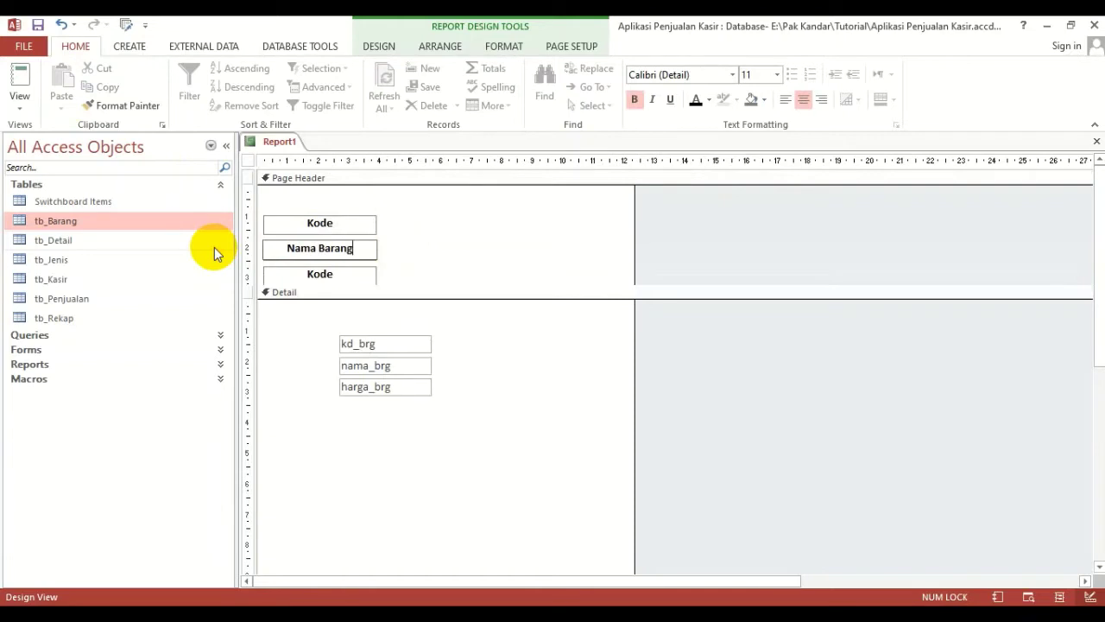
pyautogui.click(346, 271)
pyautogui.moveTo(320, 274); pyautogui.dragTo(200, 271)
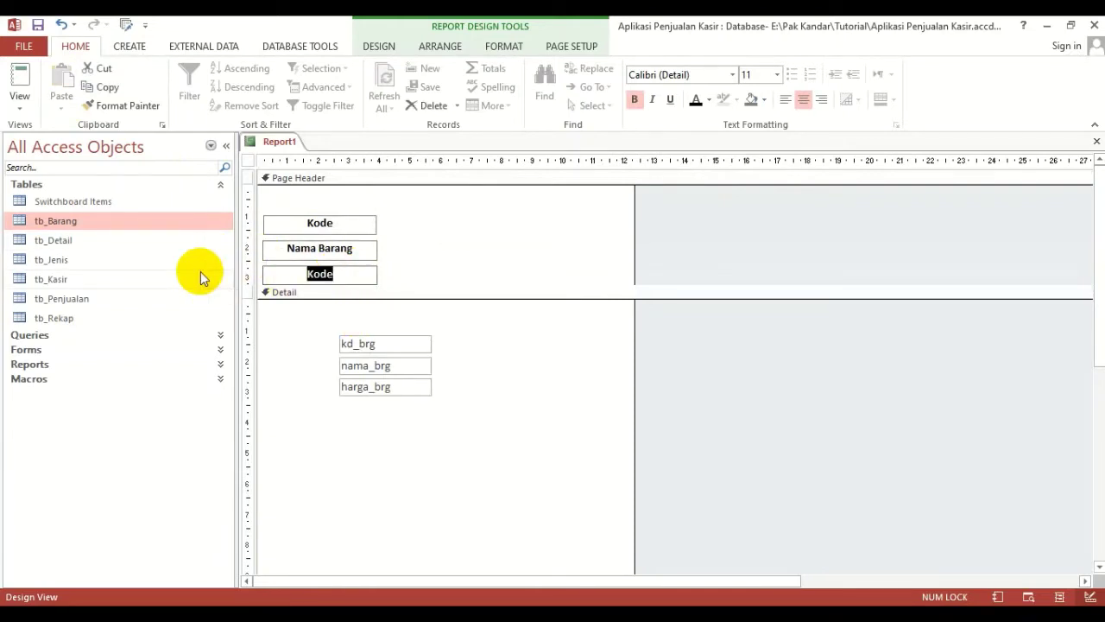
pyautogui.write('@Harga')
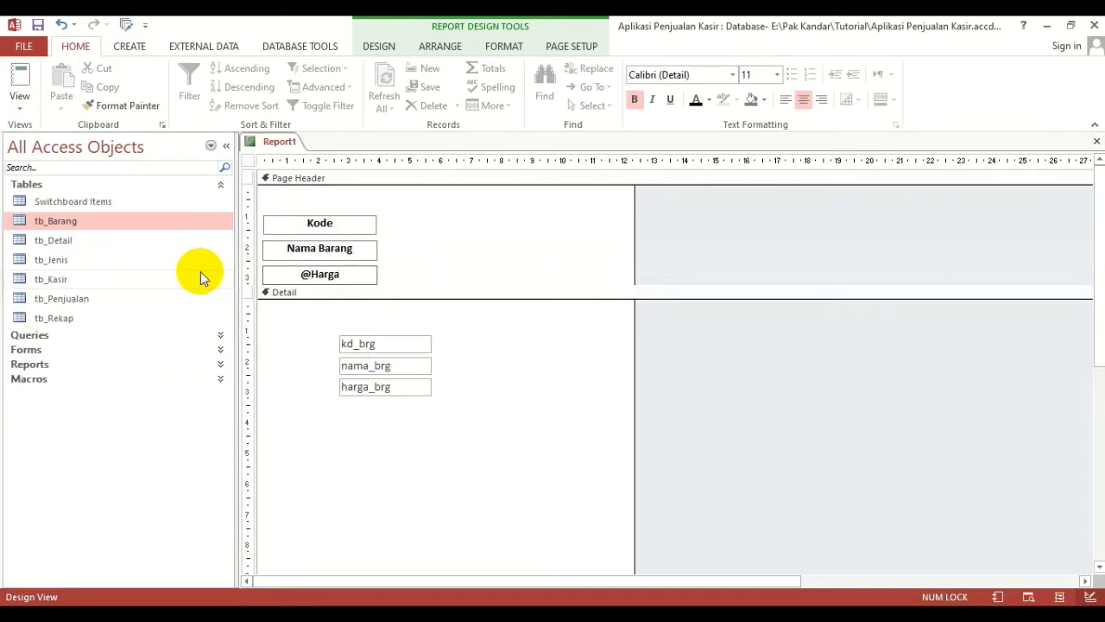
pyautogui.click(430, 249)
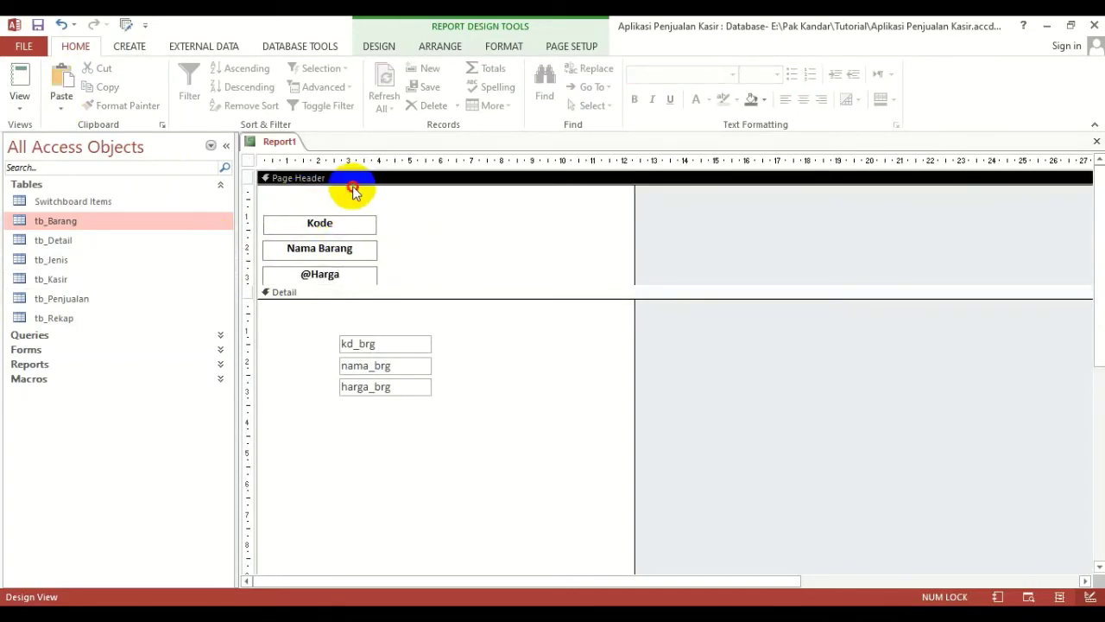
# - Move the Kode label to the upper-left corner of the Page Header section and narrow it to about 2.2 cm
pyautogui.moveTo(307, 224); pyautogui.dragTo(285, 191)
pyautogui.click(394, 227)
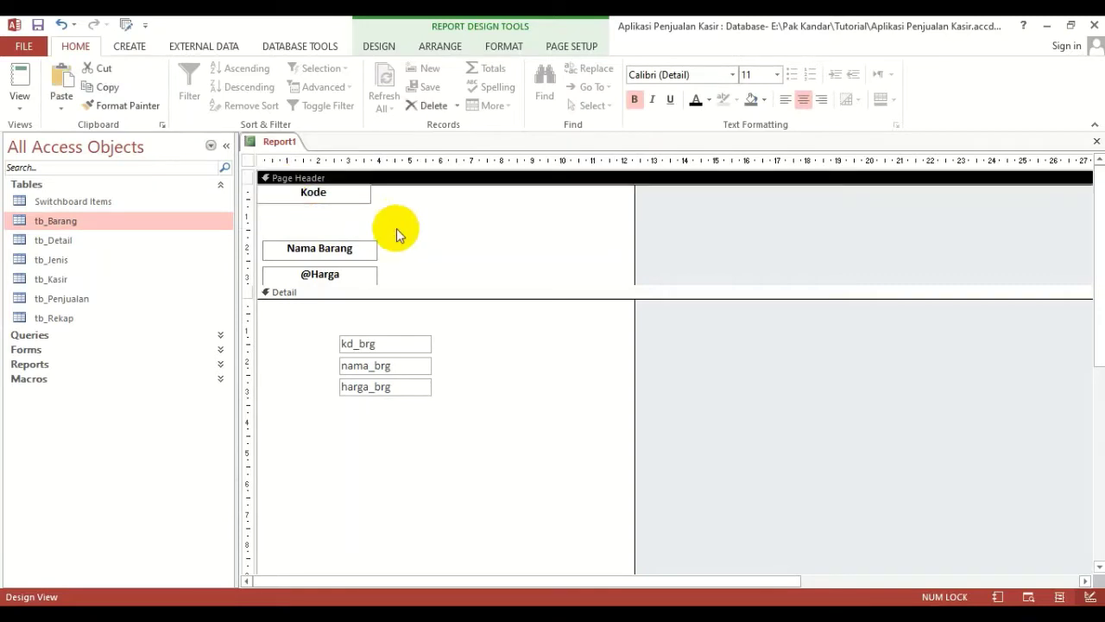
pyautogui.click(347, 195)
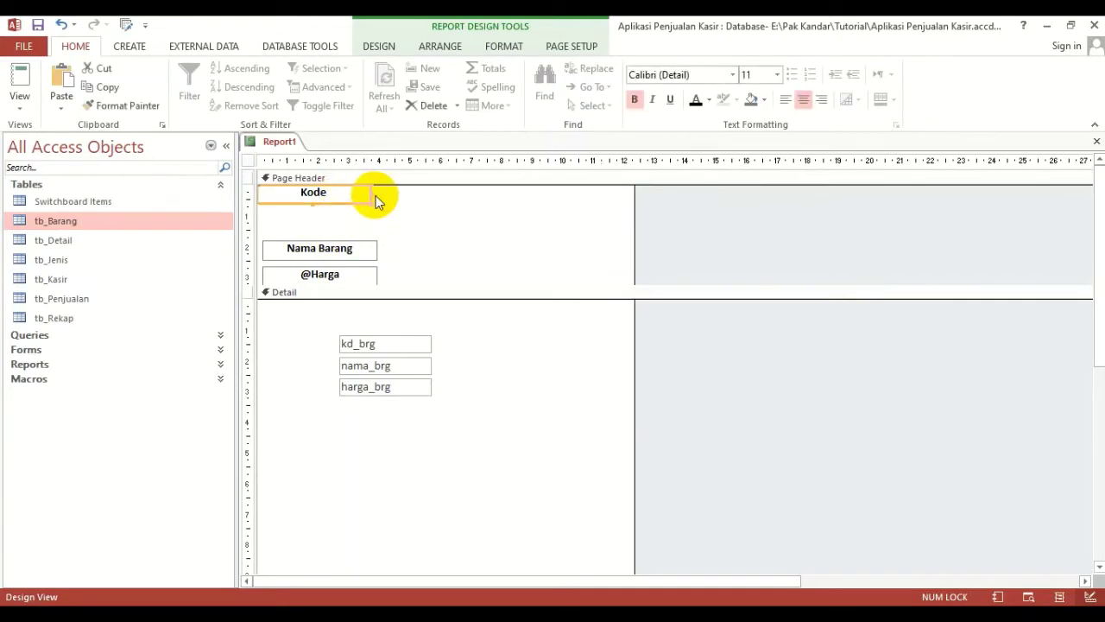
pyautogui.moveTo(369, 193); pyautogui.dragTo(325, 194)
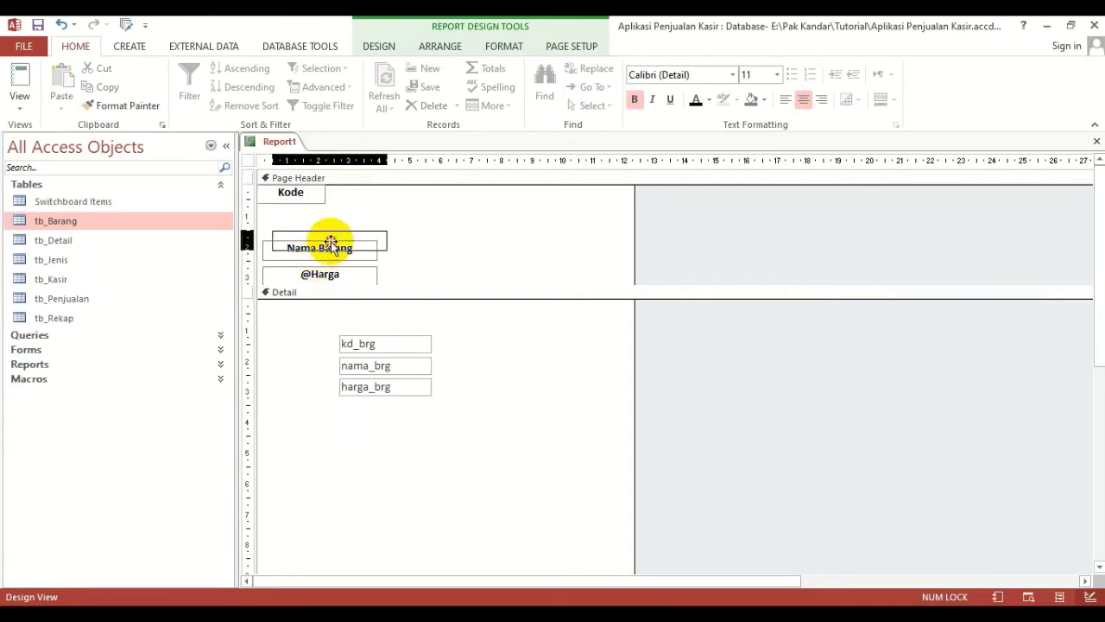
# - Place the Nama Barang label directly beside the Kode label at the top of the Page Header, narrowing Kode to about 1.7 cm
pyautogui.moveTo(321, 247); pyautogui.dragTo(387, 192)
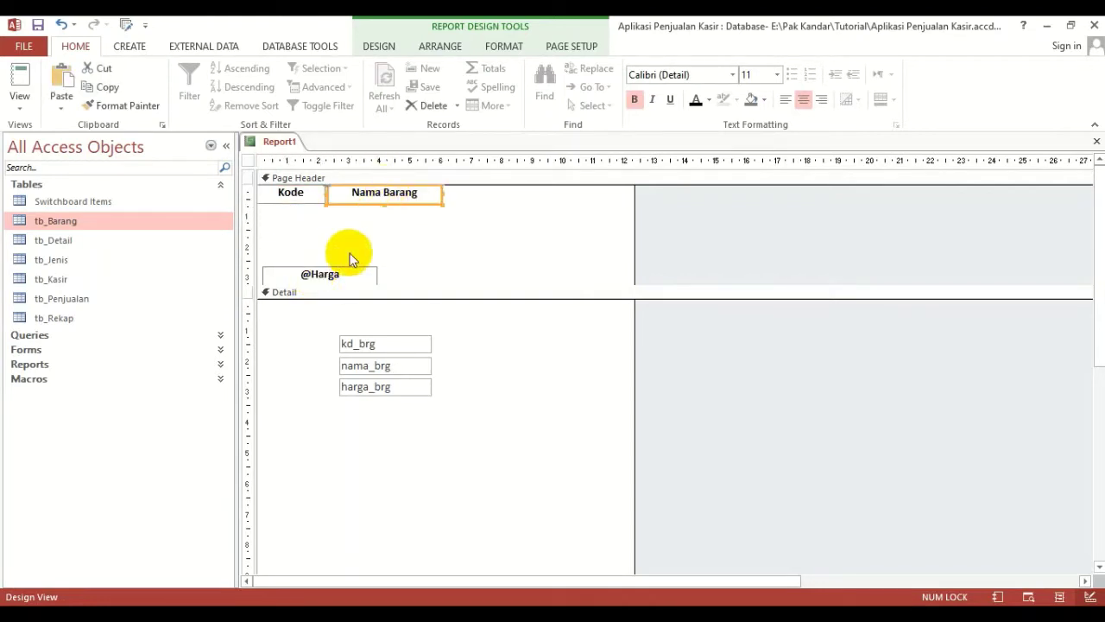
pyautogui.click(310, 197)
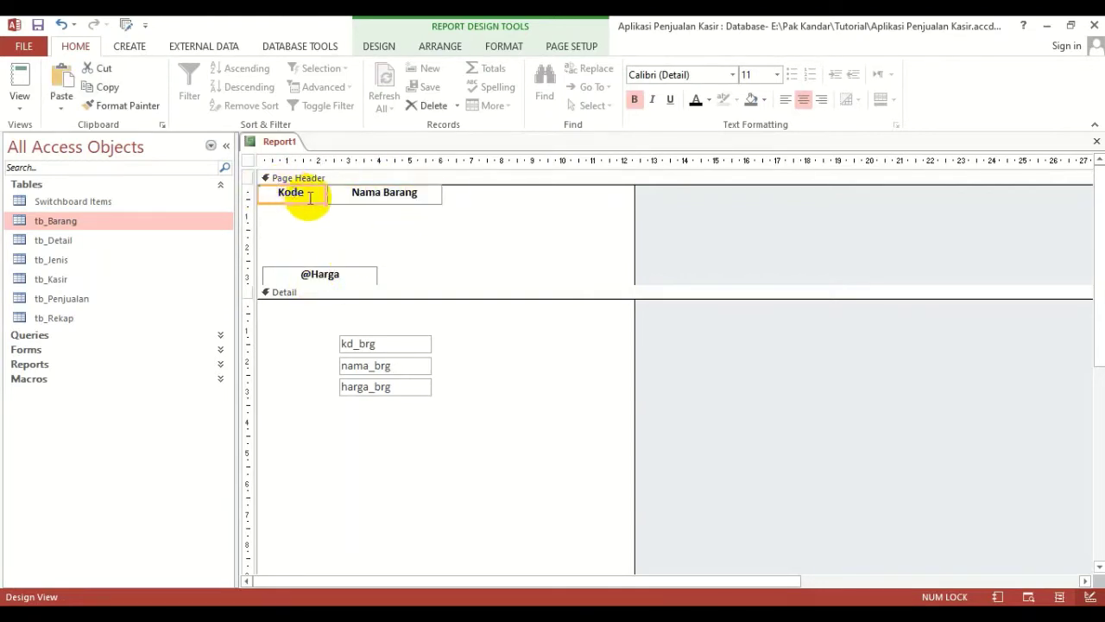
pyautogui.moveTo(327, 194); pyautogui.dragTo(309, 193)
pyautogui.moveTo(345, 194); pyautogui.dragTo(327, 193)
pyautogui.click(346, 209)
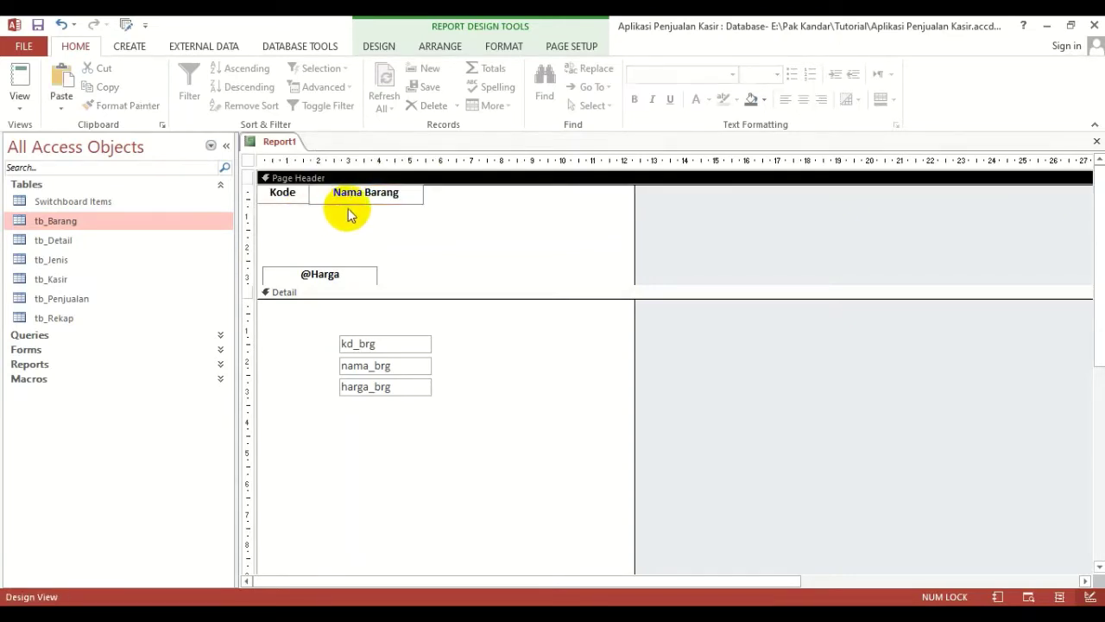
# - Widen the Nama Barang label in the Page Header so its right edge reaches about the 8 cm ruler mark
pyautogui.doubleClick(399, 193)
pyautogui.click(397, 216)
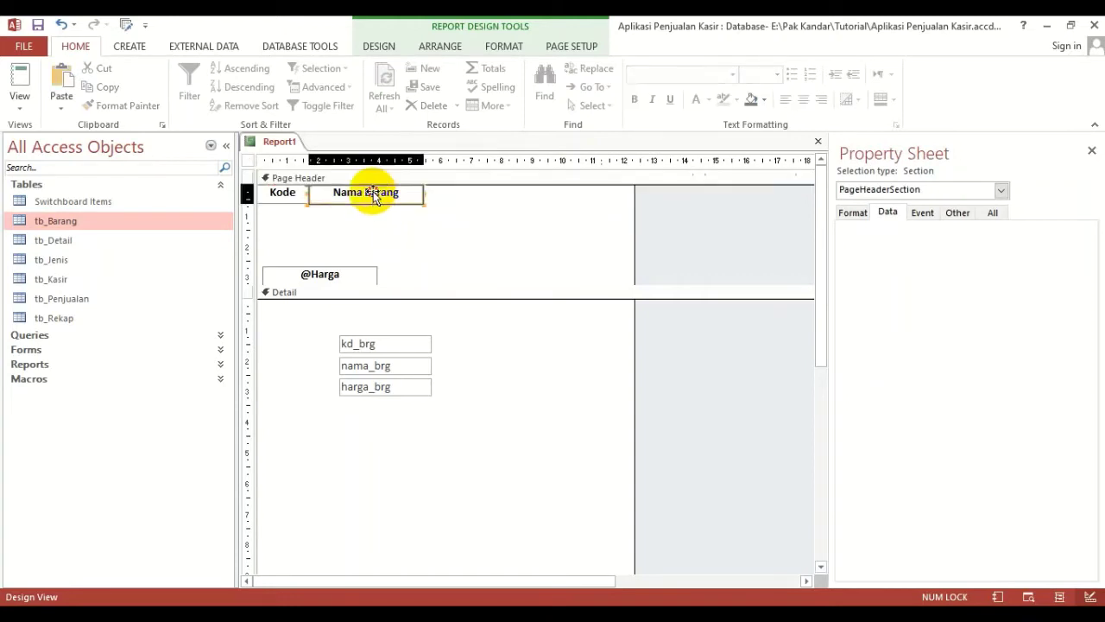
pyautogui.click(375, 193)
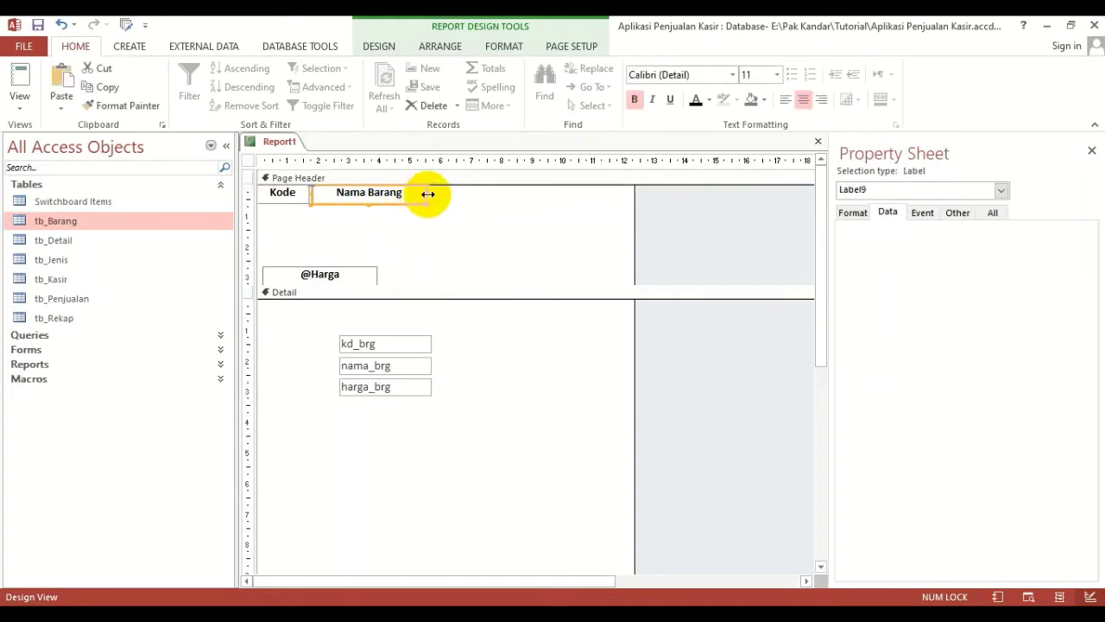
pyautogui.moveTo(428, 194); pyautogui.dragTo(505, 194)
pyautogui.click(337, 276)
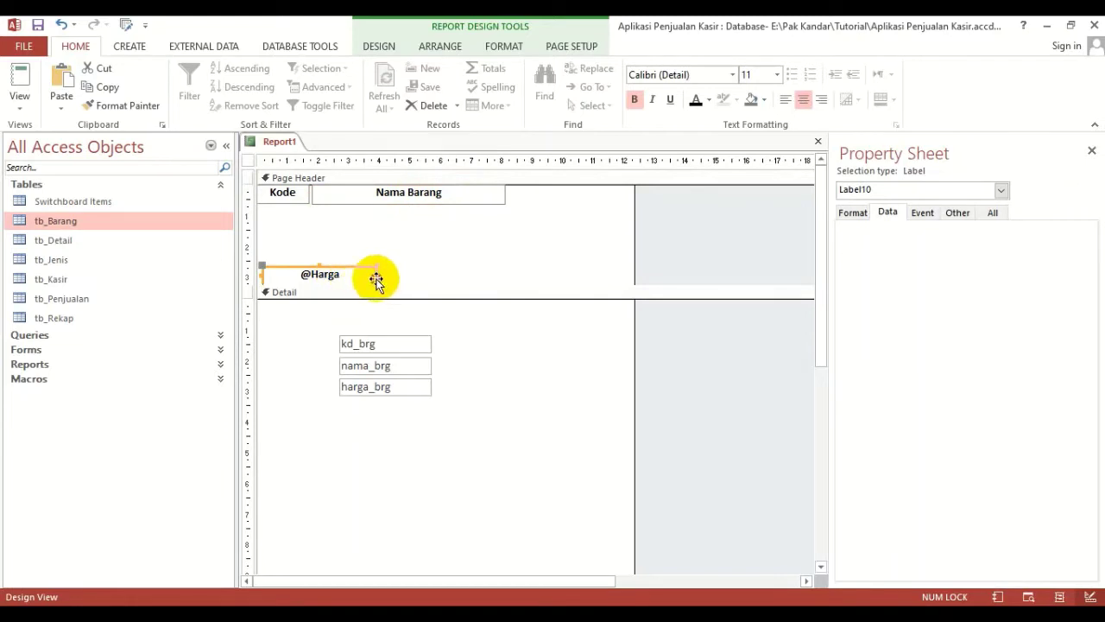
pyautogui.click(375, 275)
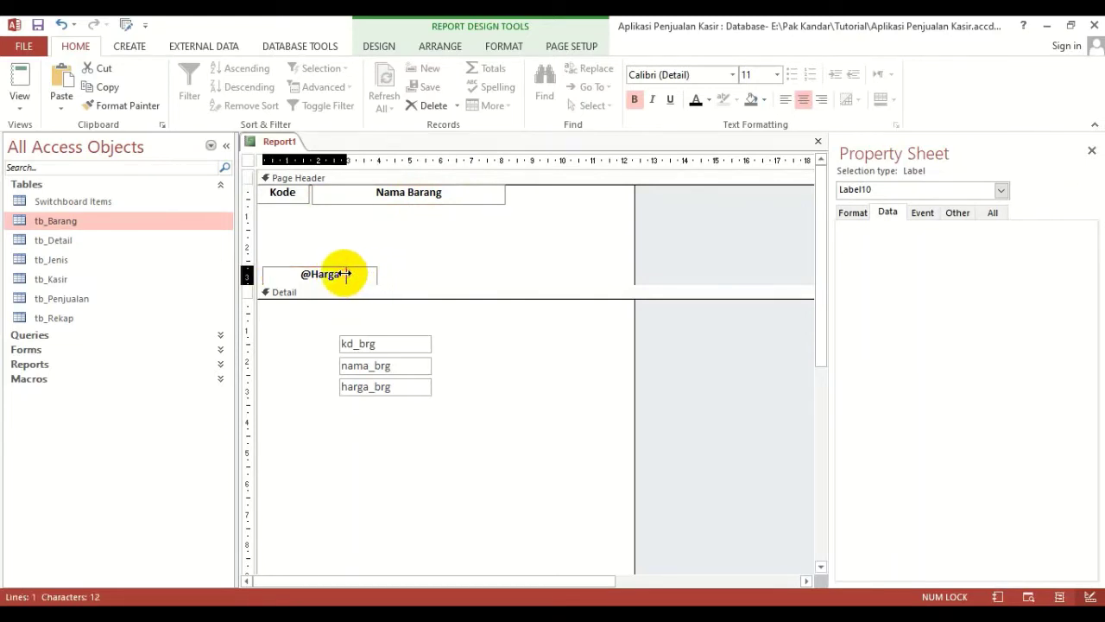
pyautogui.click(351, 267)
pyautogui.moveTo(308, 273); pyautogui.dragTo(565, 192)
pyautogui.click(457, 256)
pyautogui.click(554, 257)
# - Size the three column labels to the shortest one and shrink the Page Header section to fit their height
pyautogui.moveTo(561, 268); pyautogui.dragTo(284, 187)
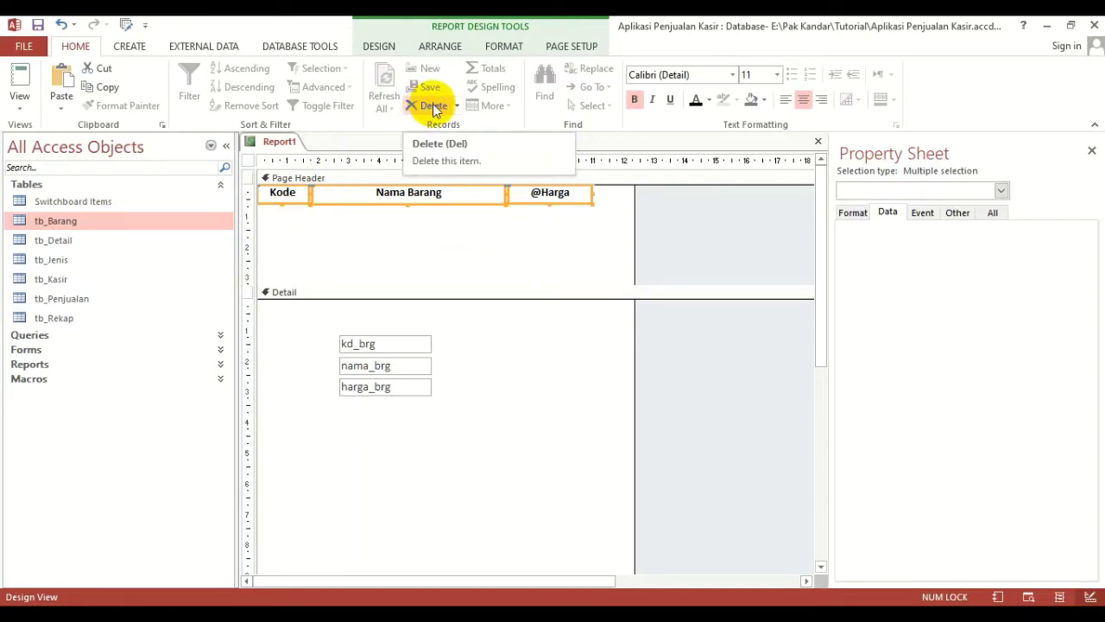
pyautogui.click(447, 47)
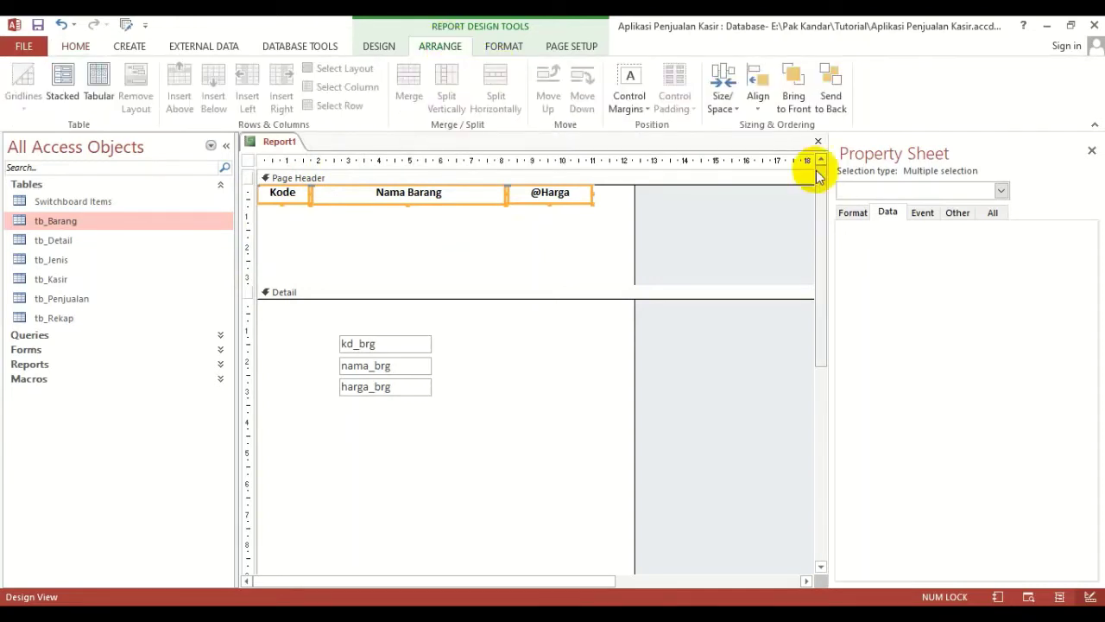
pyautogui.click(723, 104)
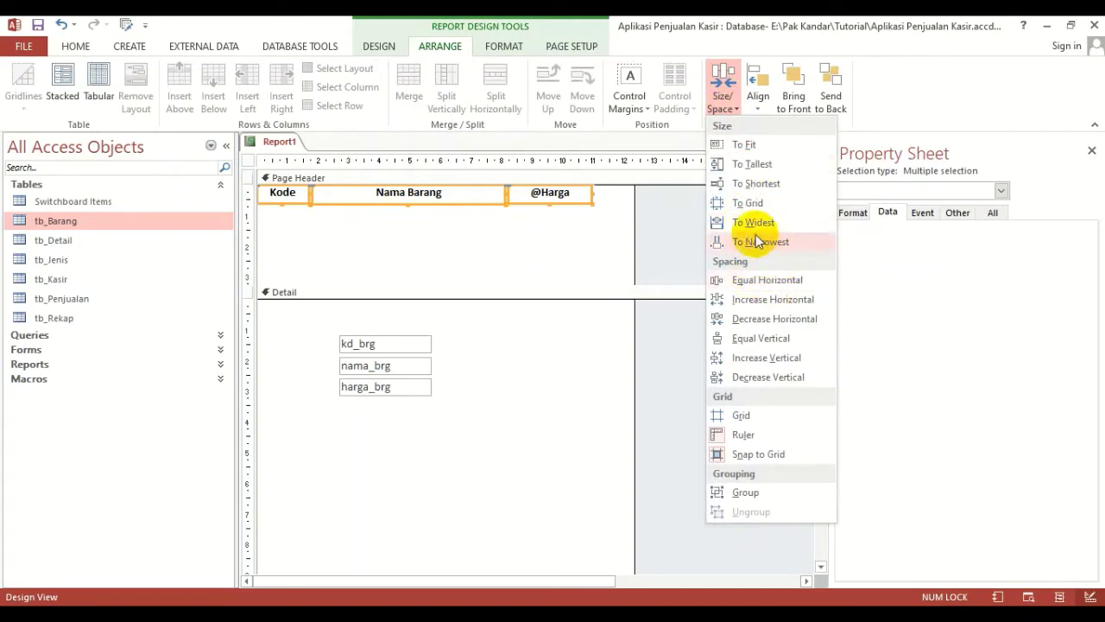
pyautogui.click(757, 184)
pyautogui.click(530, 233)
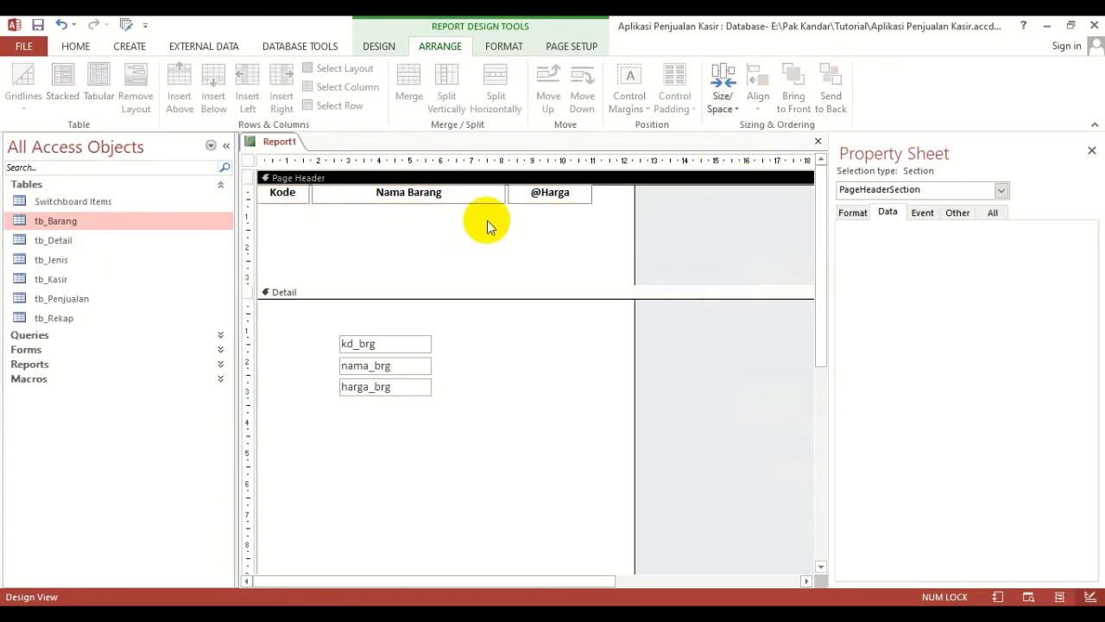
pyautogui.moveTo(439, 284); pyautogui.dragTo(427, 198)
pyautogui.click(492, 285)
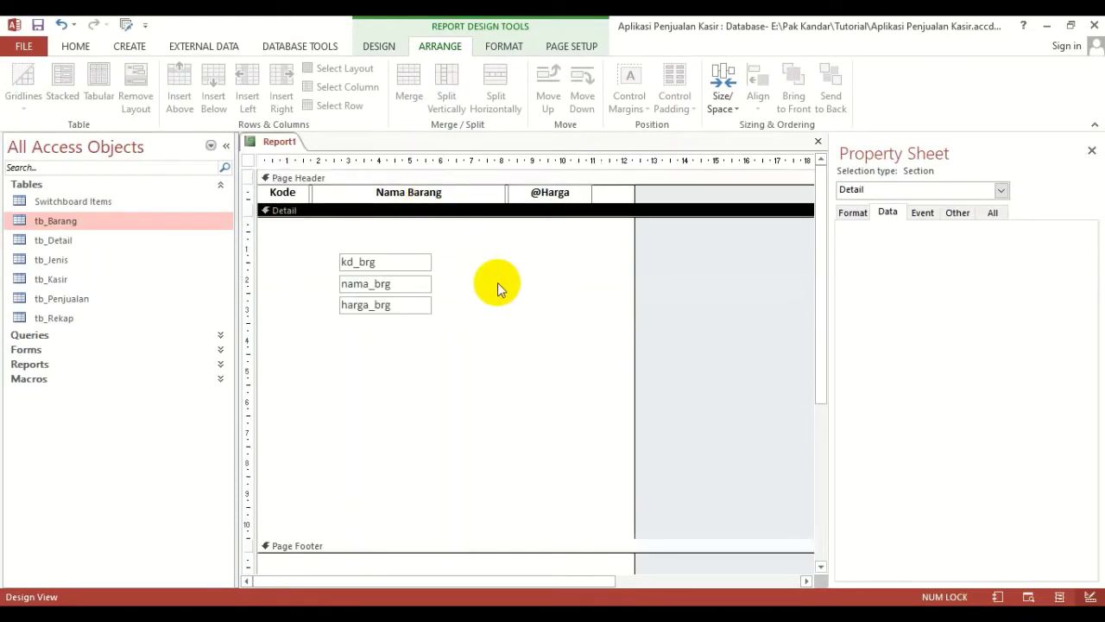
# - Close the Property Sheet and set the text of the kd_brg, nama_brg and harga_brg fields to black
pyautogui.moveTo(361, 235); pyautogui.dragTo(381, 340)
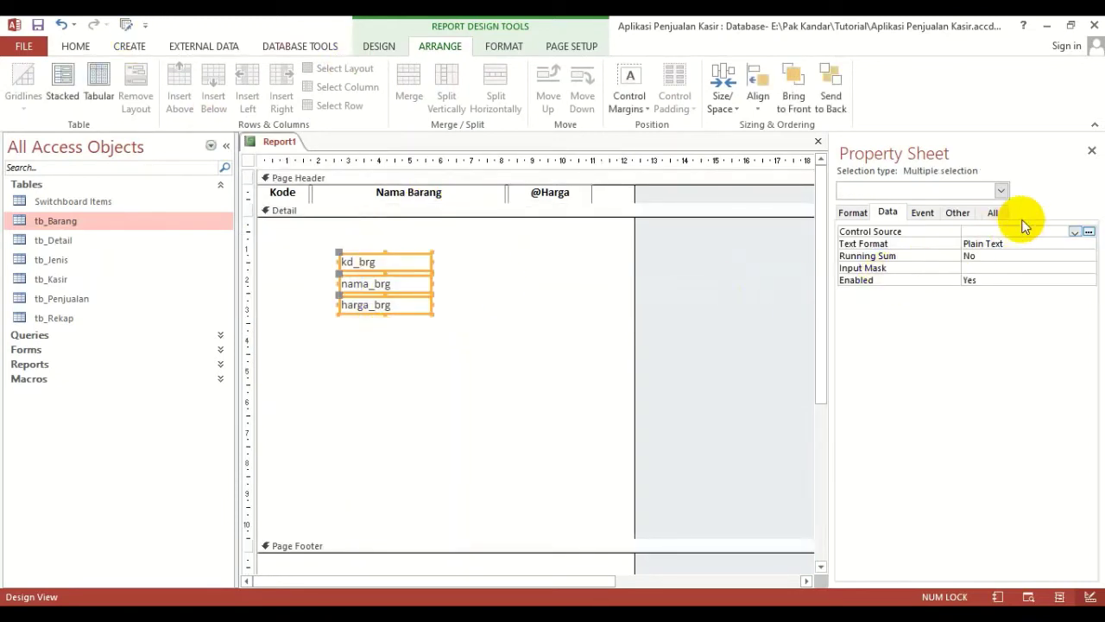
pyautogui.click(1092, 154)
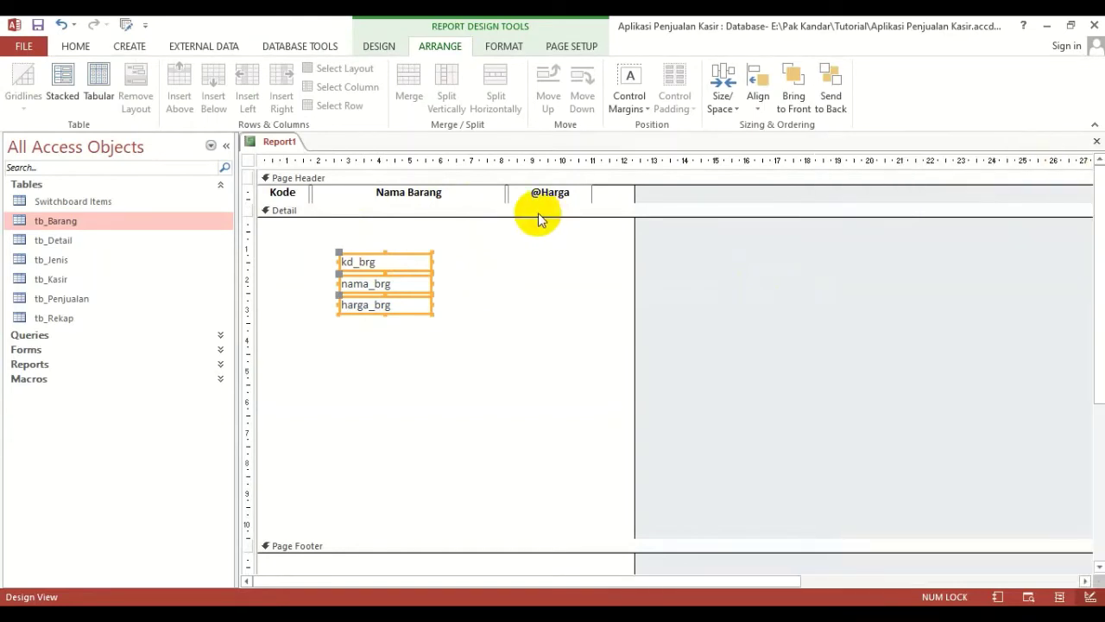
pyautogui.moveTo(293, 249); pyautogui.dragTo(411, 349)
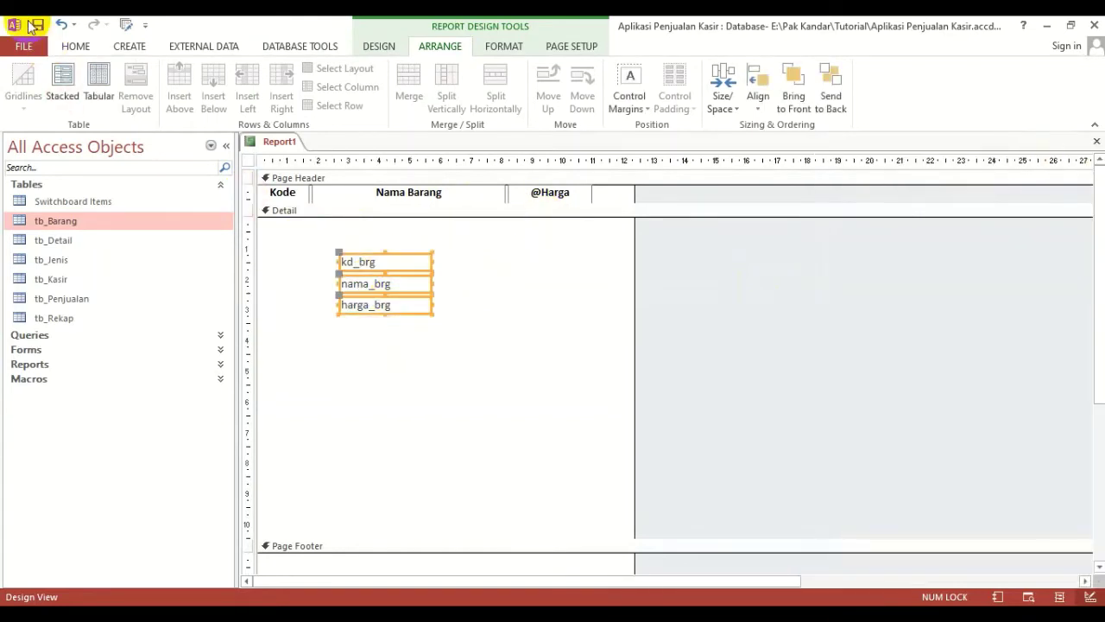
pyautogui.click(76, 46)
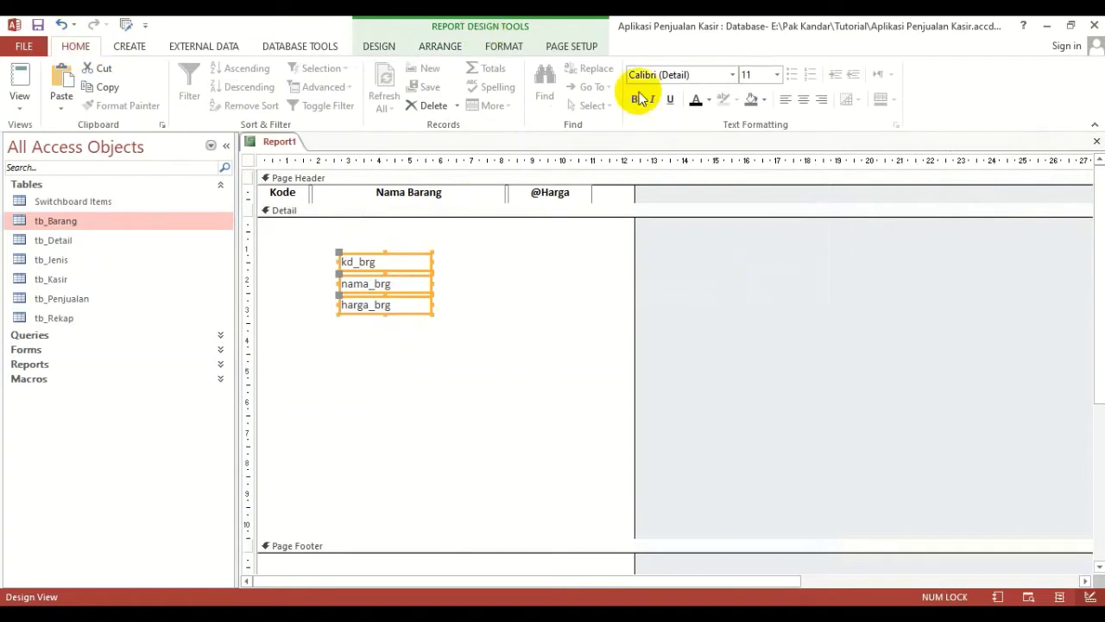
pyautogui.click(445, 272)
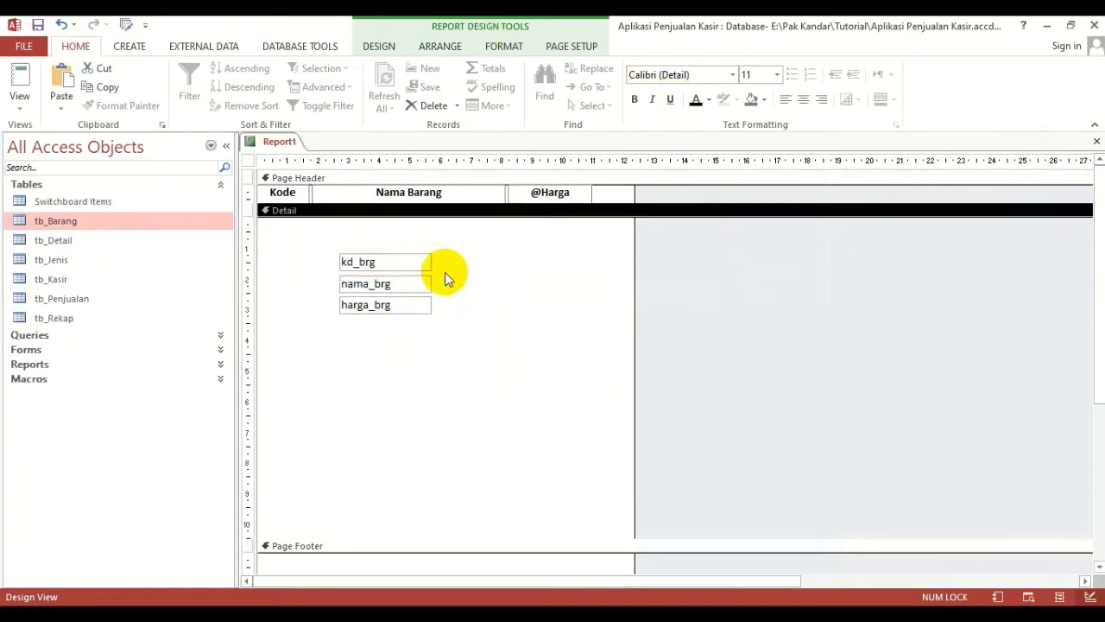
# - Centre the text of the kd_brg field and right-align the text of the harga_brg field
pyautogui.click(412, 257)
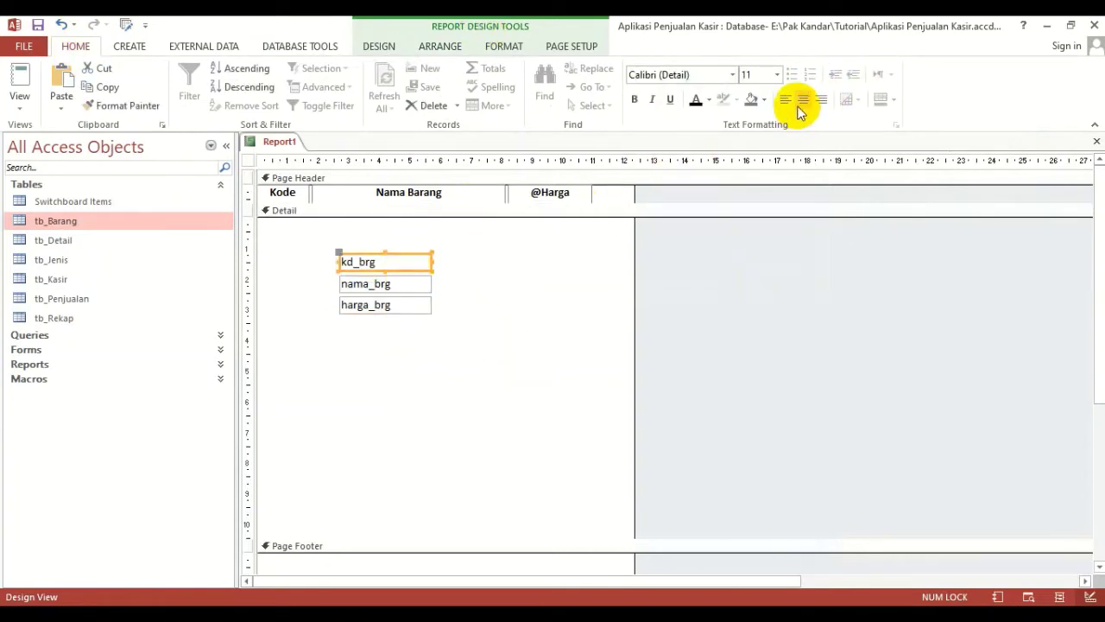
pyautogui.click(363, 305)
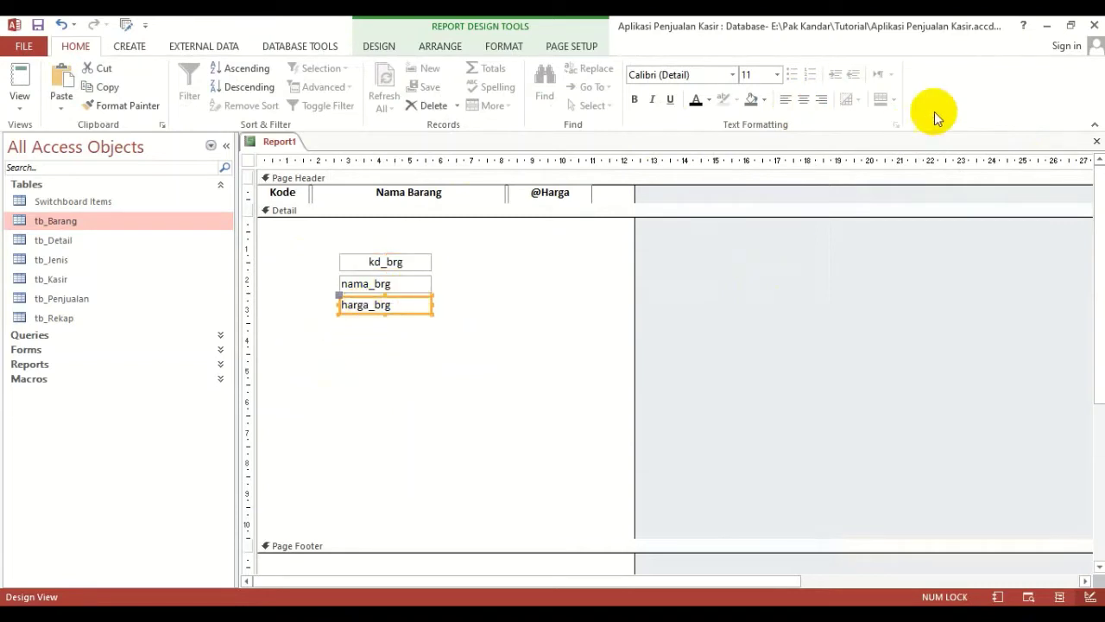
pyautogui.click(821, 99)
# - Arrange the kd_brg, nama_brg and harga_brg fields in one row along the top of the Detail section
pyautogui.click(457, 251)
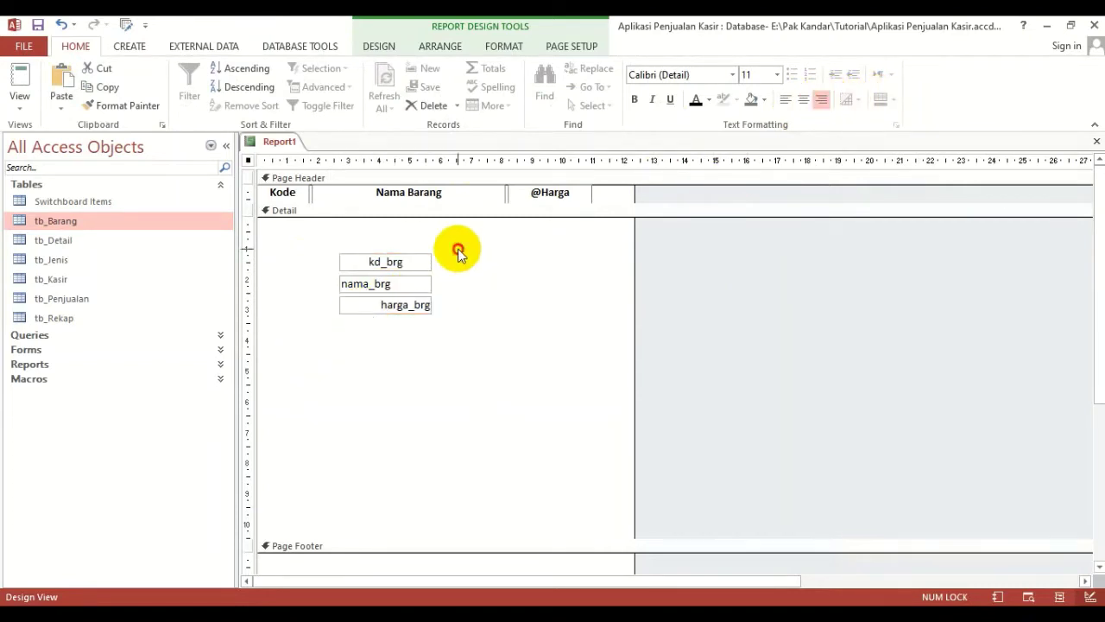
pyautogui.moveTo(397, 263); pyautogui.dragTo(309, 225)
pyautogui.moveTo(382, 284); pyautogui.dragTo(544, 221)
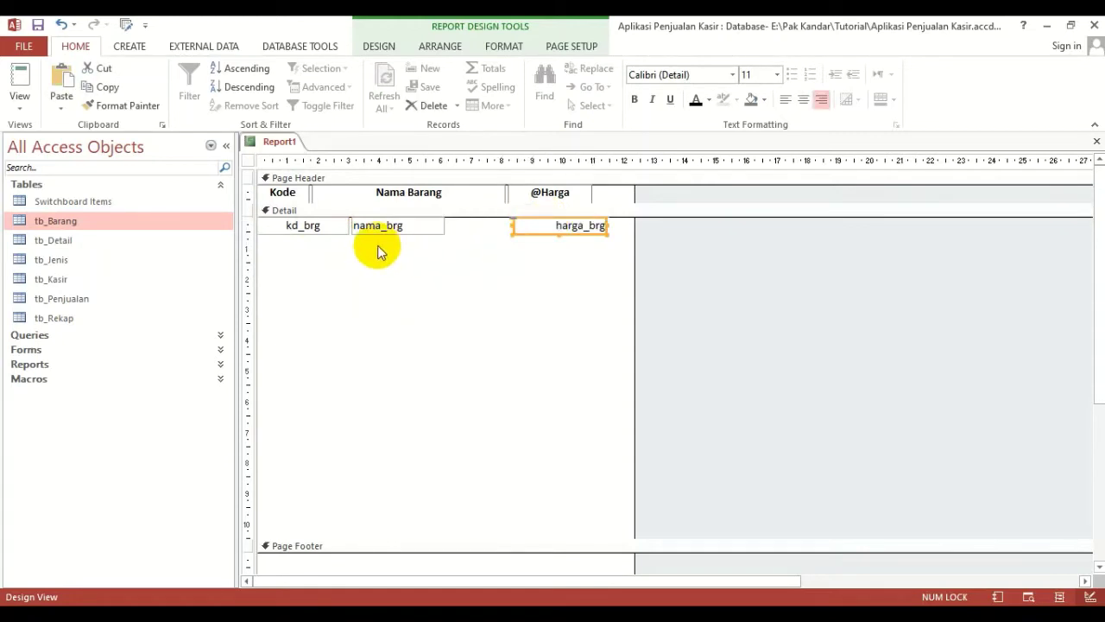
# - Align the left edges of the Kode label in the Page Header and the kd_brg field in the Detail section
pyautogui.click(279, 228)
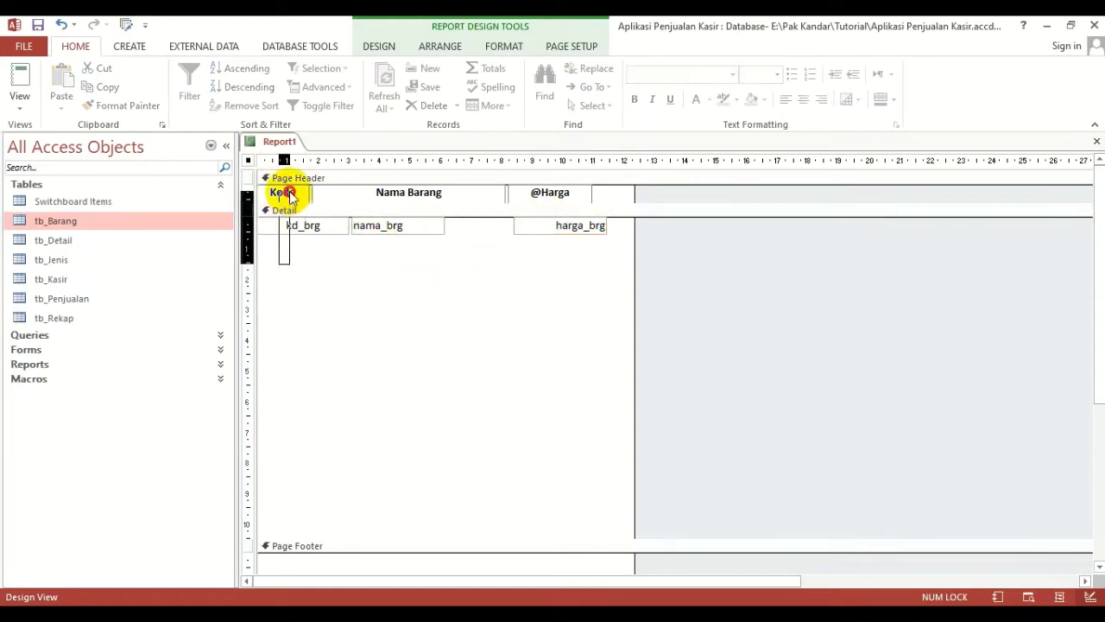
pyautogui.keyDown('shift'); pyautogui.click(281, 190); pyautogui.keyUp('shift')
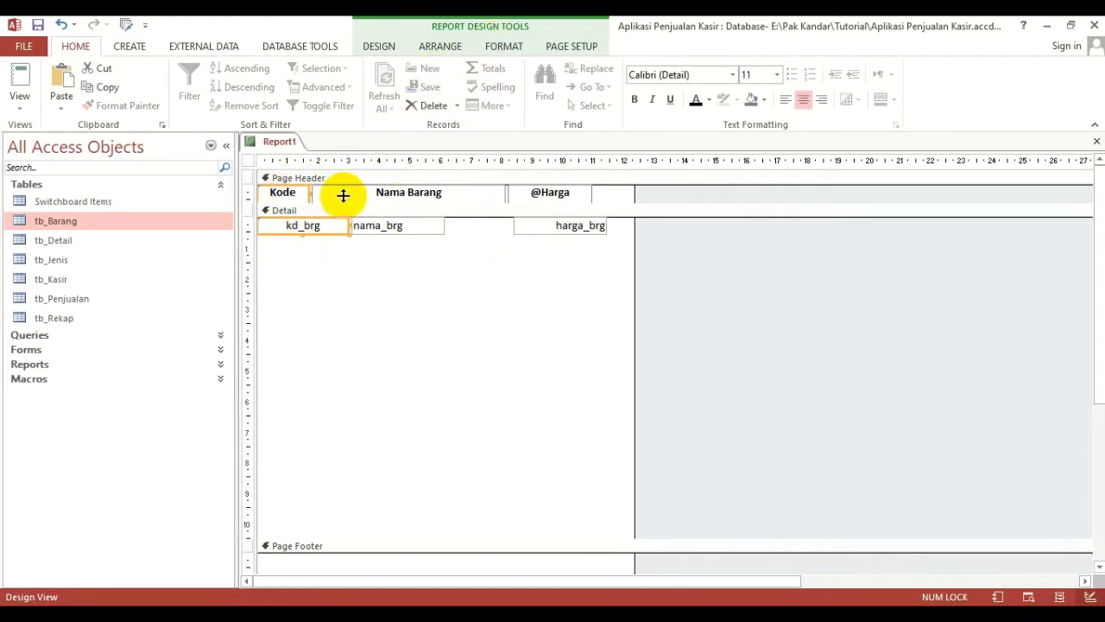
pyautogui.click(312, 229)
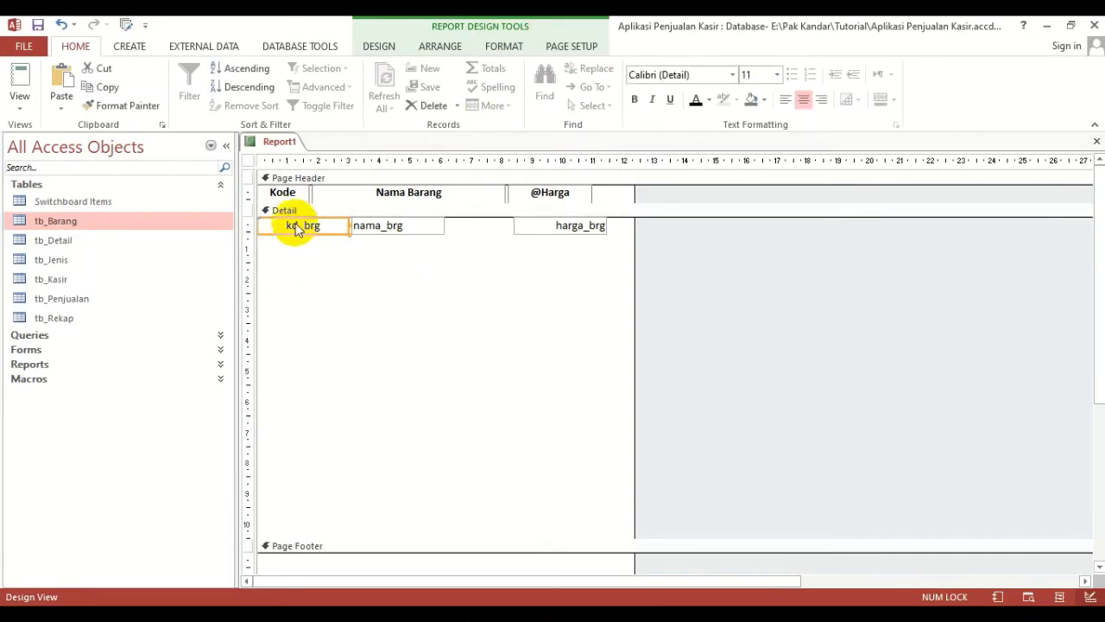
pyautogui.click(282, 192)
pyautogui.moveTo(281, 254); pyautogui.dragTo(297, 190)
pyautogui.click(418, 48)
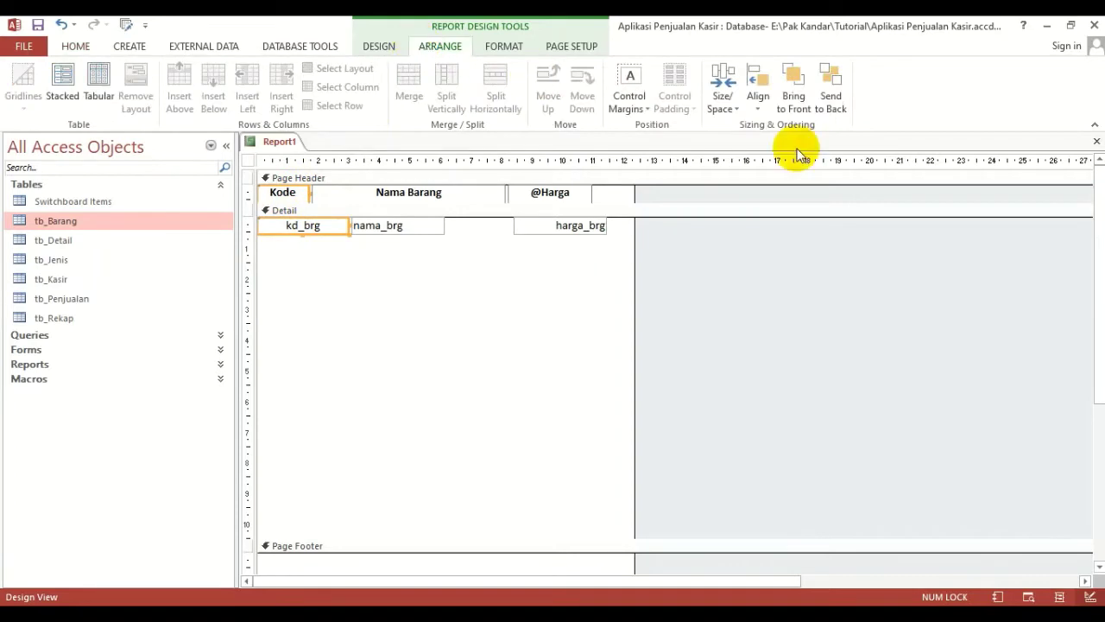
pyautogui.click(763, 102)
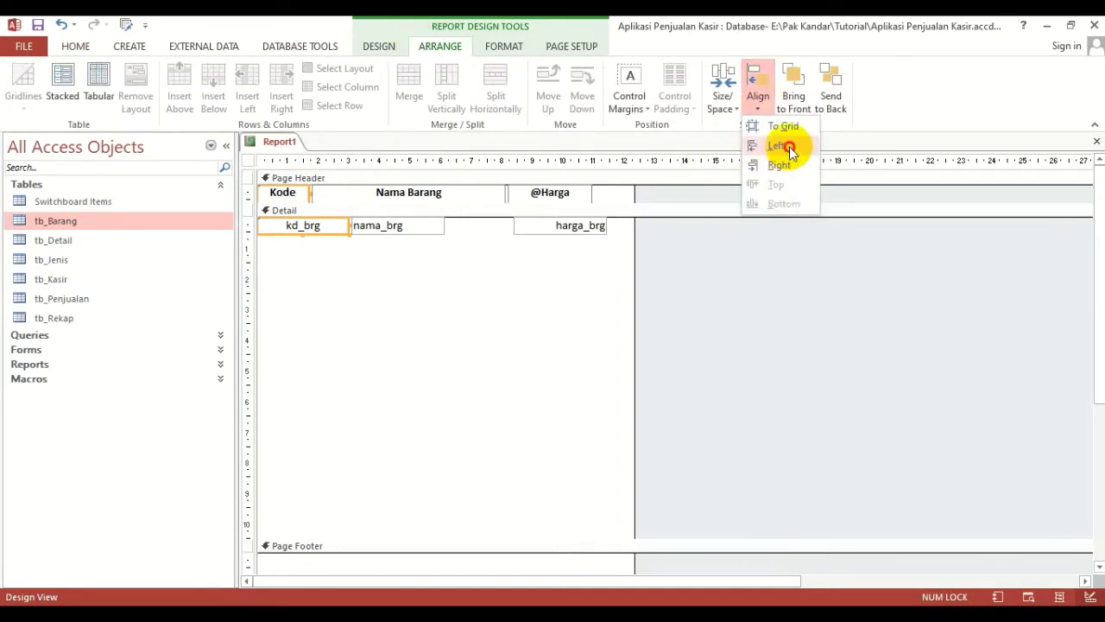
pyautogui.click(781, 145)
# - Match the width of the kd_brg field to the narrower Kode label using the To Narrowest sizing
pyautogui.click(721, 105)
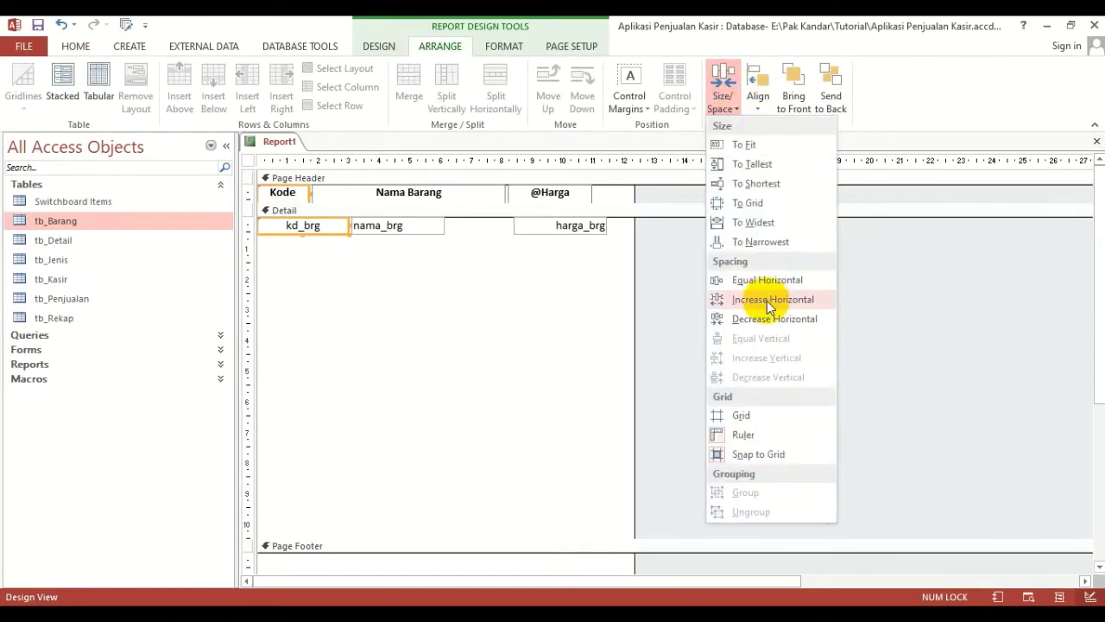
pyautogui.click(773, 243)
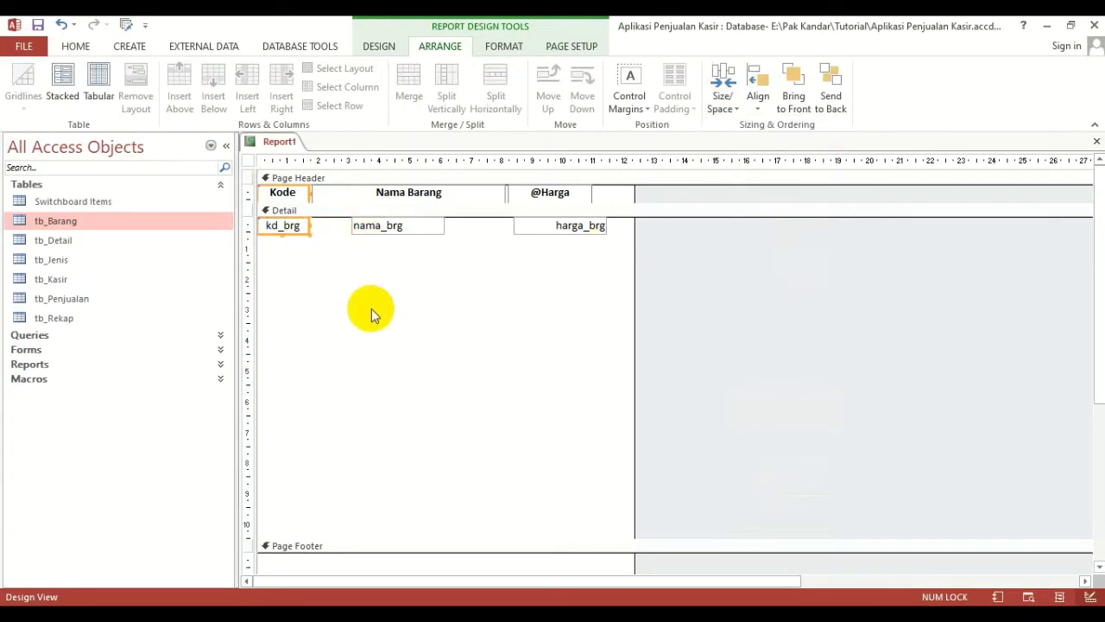
# - Align the nama_brg field with the left edge of the Nama Barang label and widen it to match using To Widest
pyautogui.moveTo(396, 279); pyautogui.dragTo(429, 193)
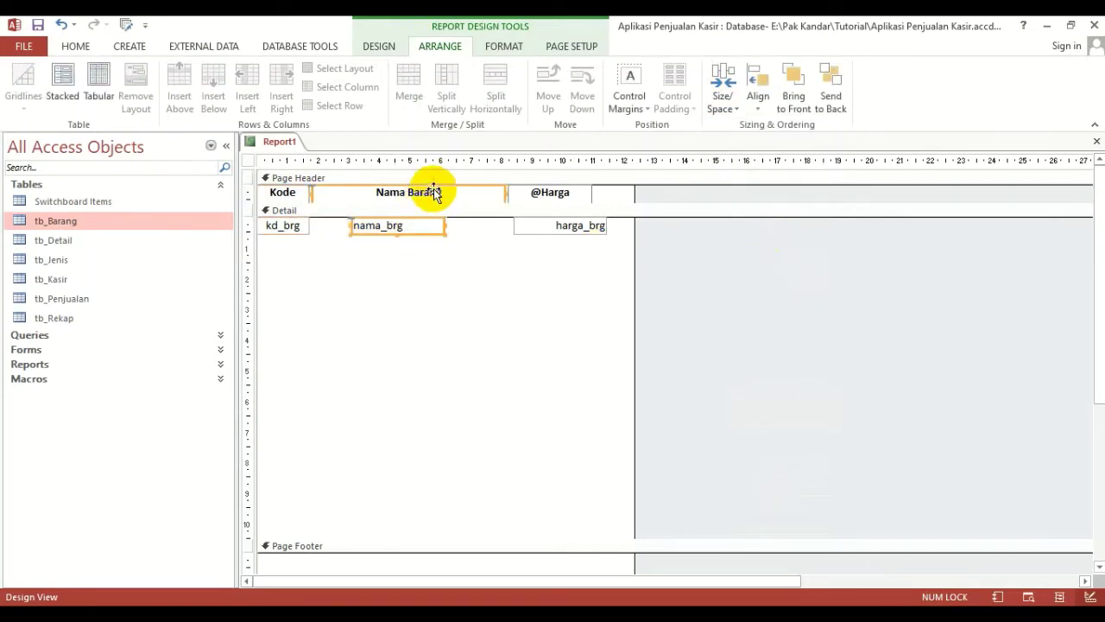
pyautogui.click(757, 99)
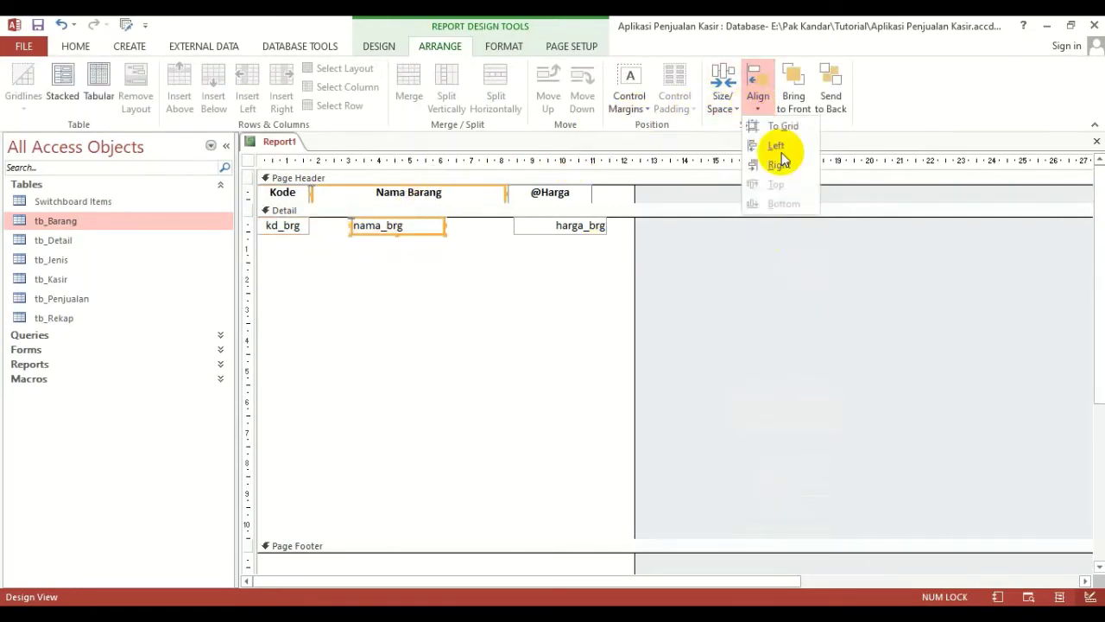
pyautogui.click(785, 152)
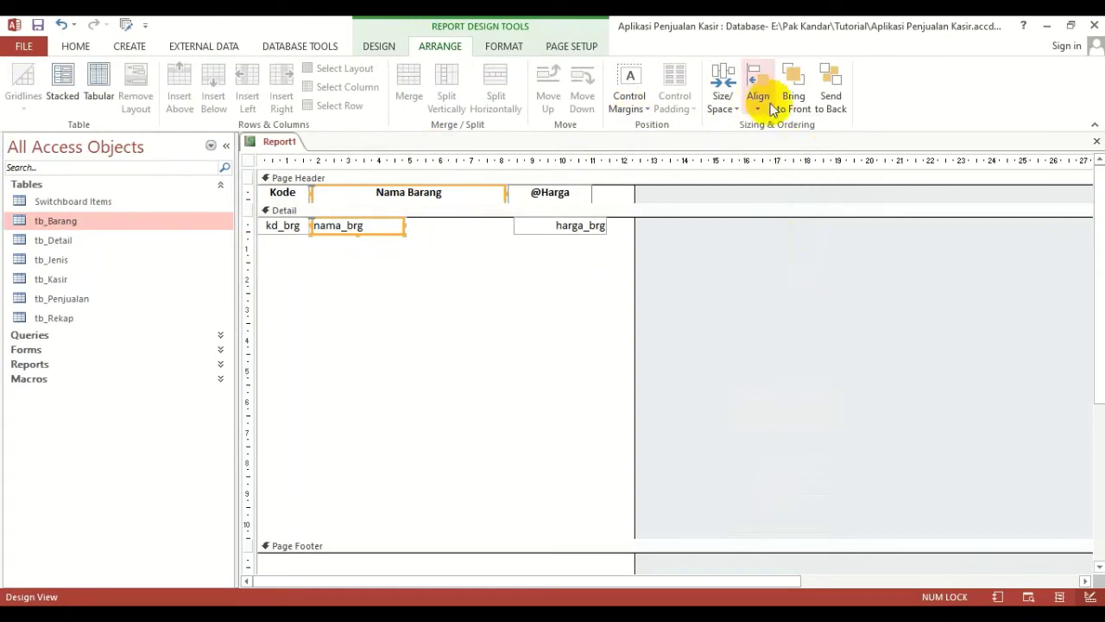
pyautogui.click(725, 102)
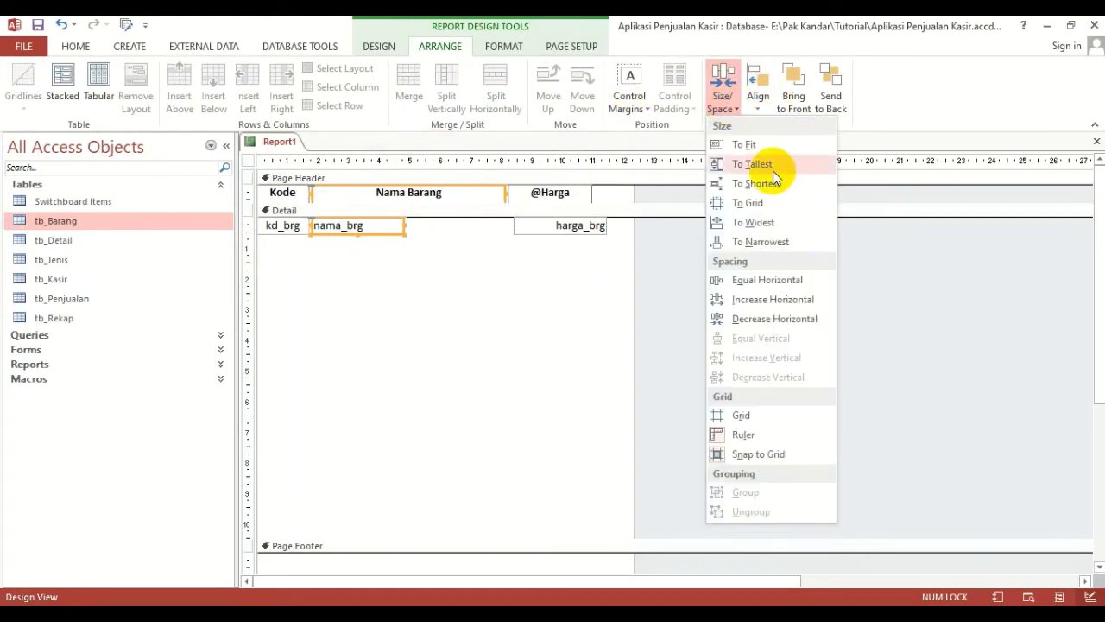
pyautogui.click(769, 223)
pyautogui.moveTo(569, 271); pyautogui.dragTo(594, 186)
pyautogui.click(596, 188)
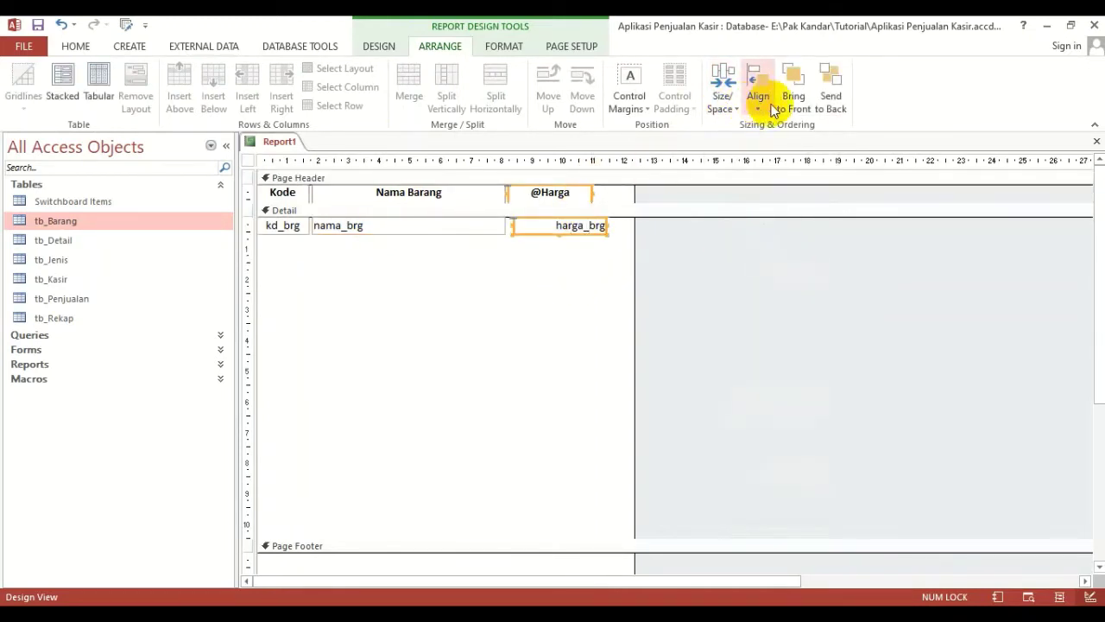
pyautogui.click(758, 96)
pyautogui.click(788, 146)
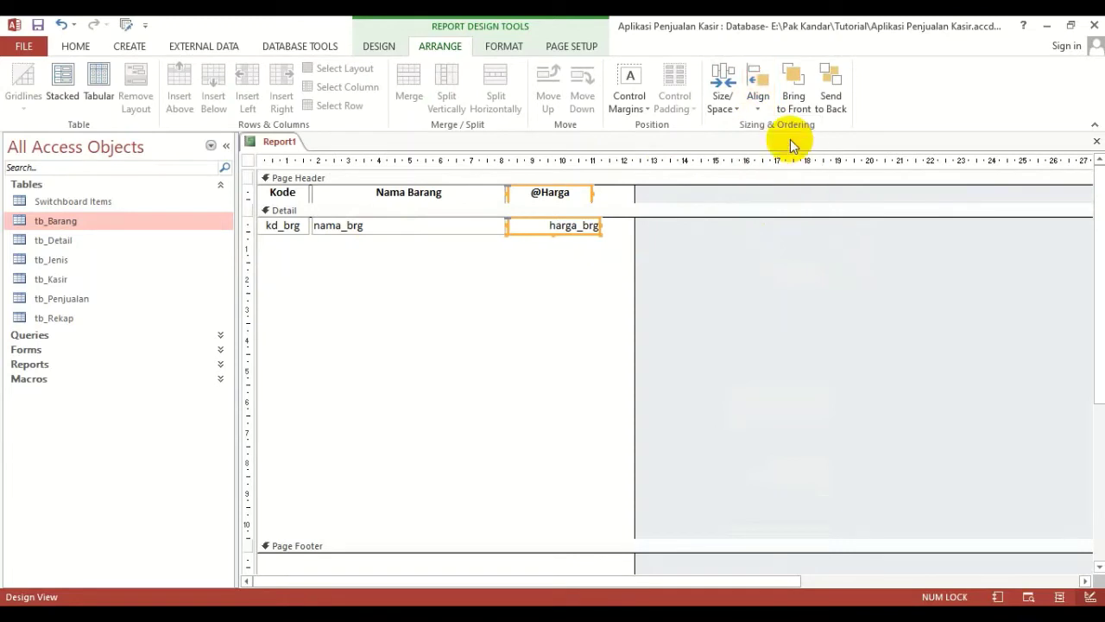
pyautogui.click(714, 105)
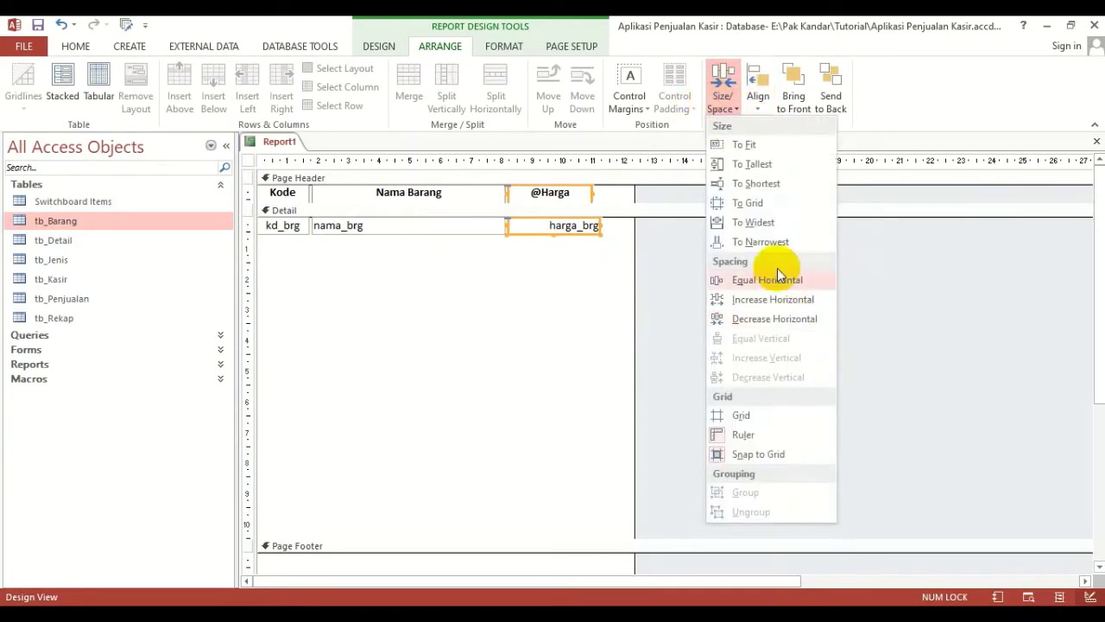
pyautogui.click(764, 241)
pyautogui.click(602, 306)
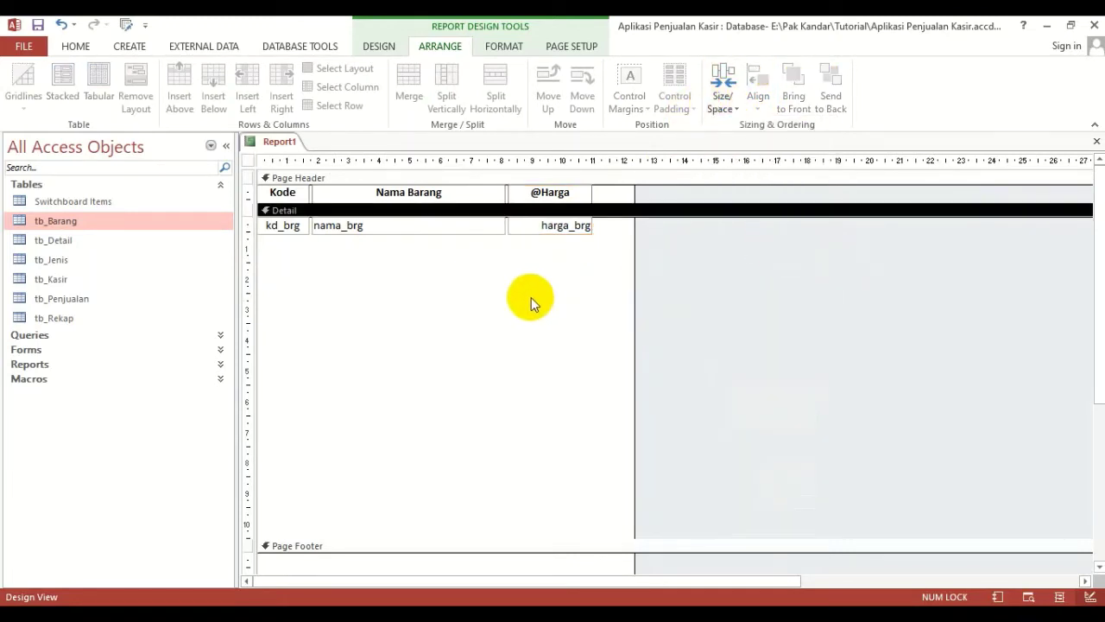
# - Check the number format of the harga_brg field in the Property Sheet, and close the sheet
pyautogui.click(562, 228)
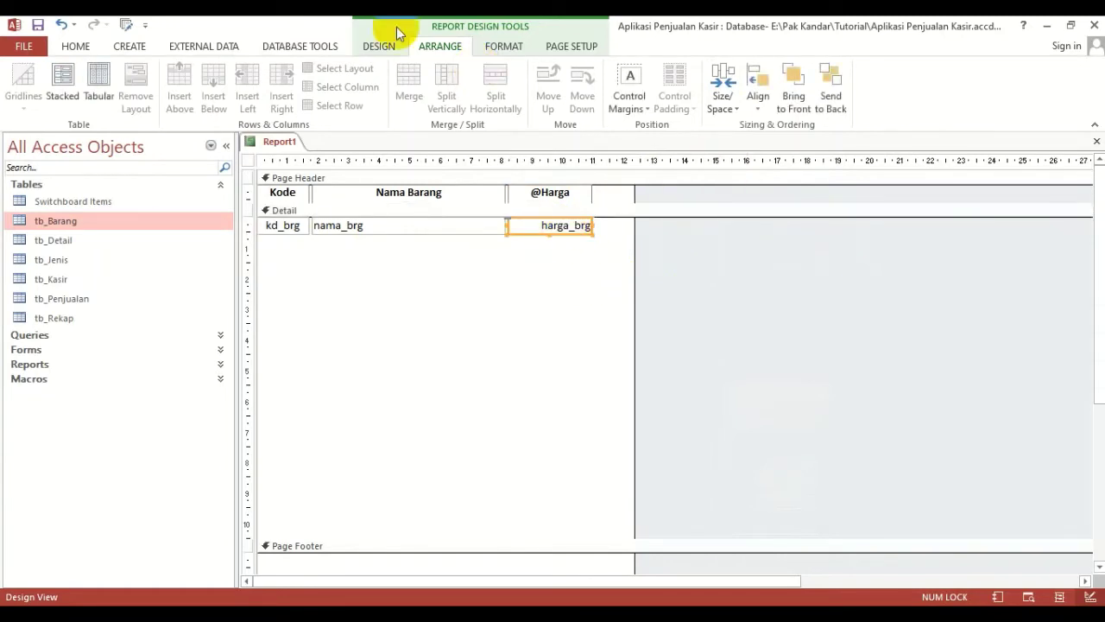
pyautogui.click(559, 318)
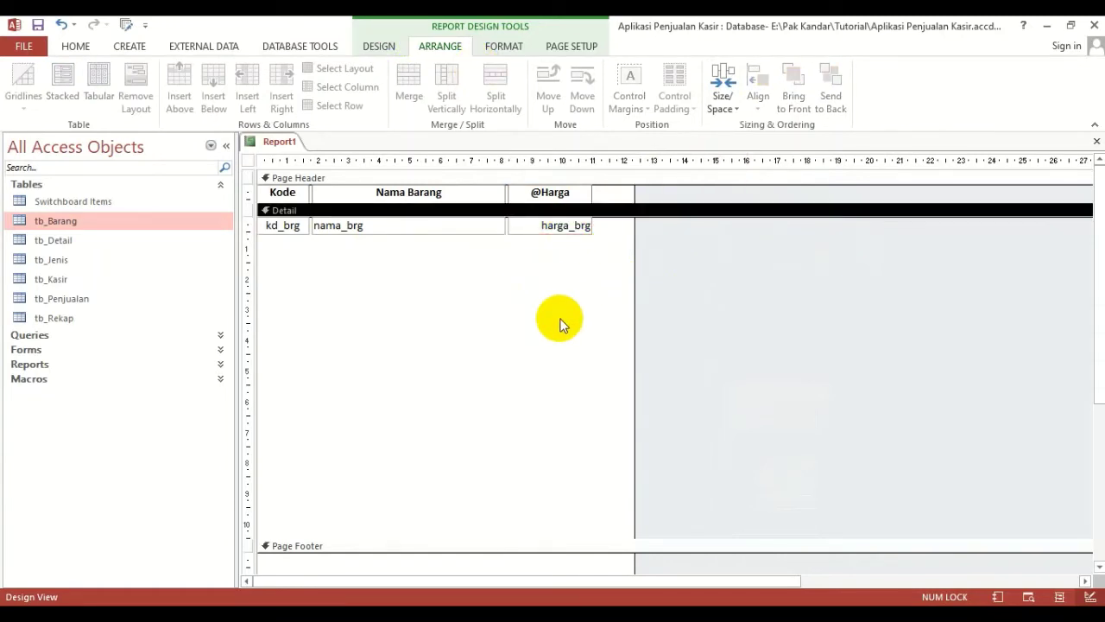
pyautogui.click(570, 231)
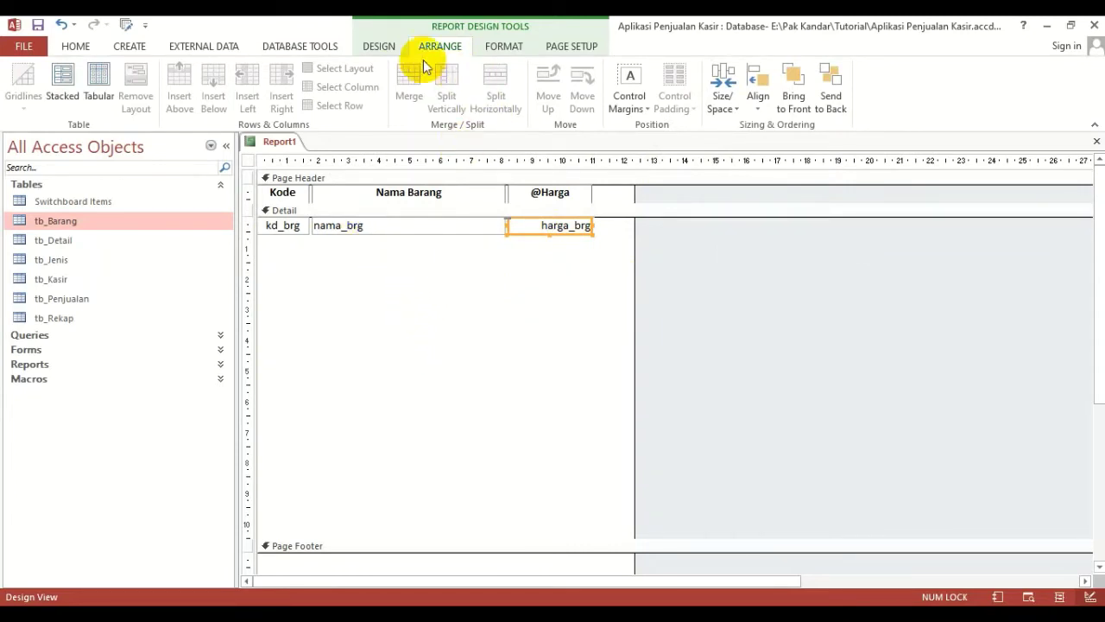
pyautogui.click(375, 50)
pyautogui.click(611, 504)
pyautogui.click(553, 228)
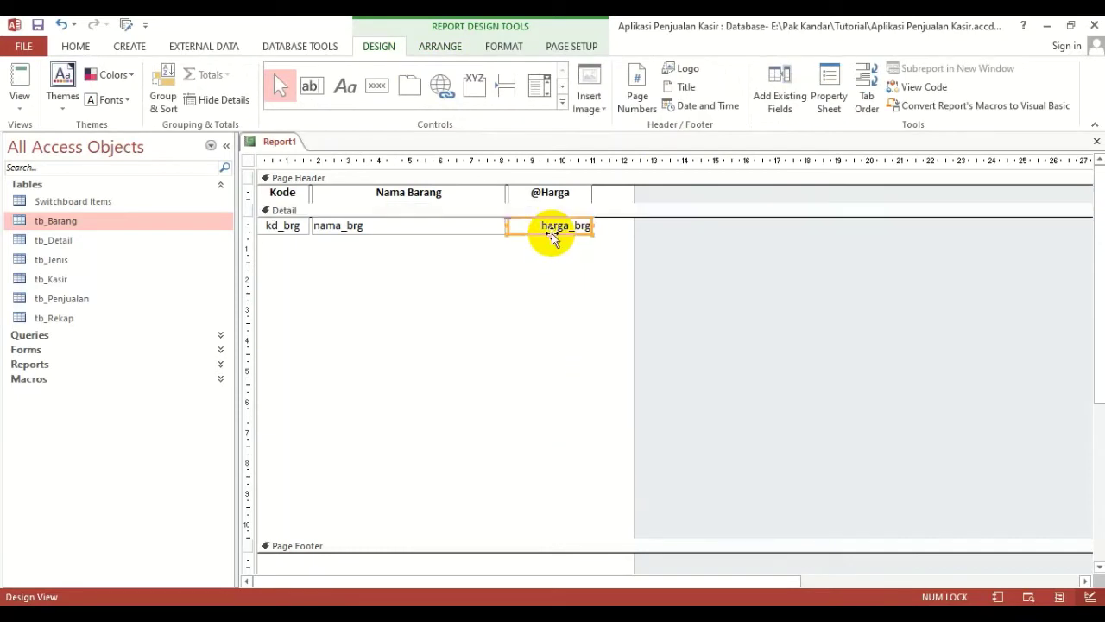
pyautogui.click(834, 91)
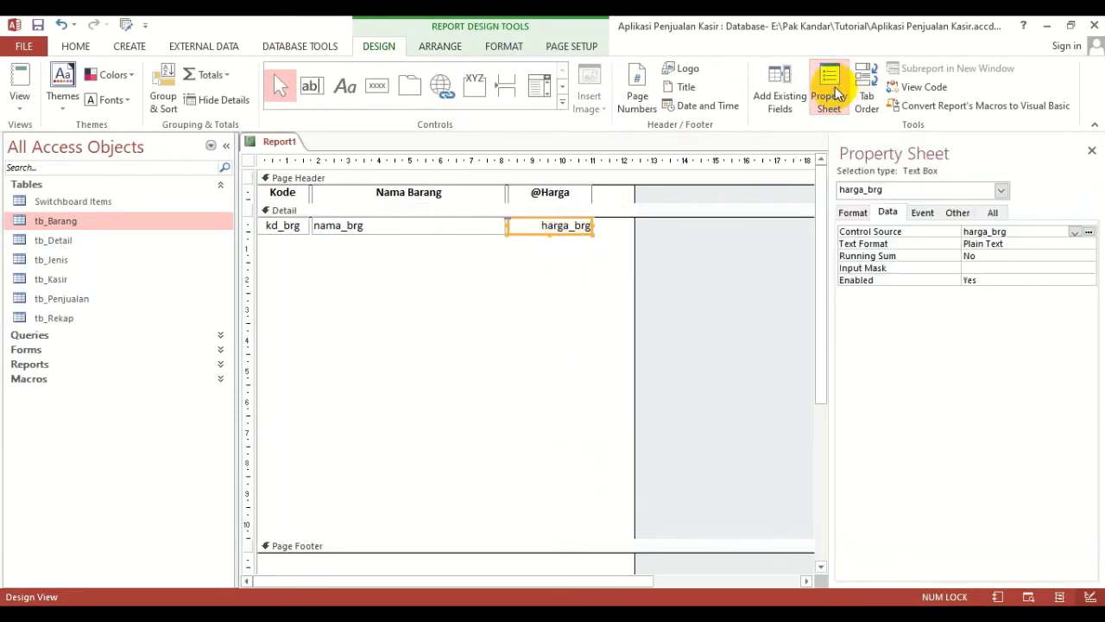
pyautogui.click(853, 214)
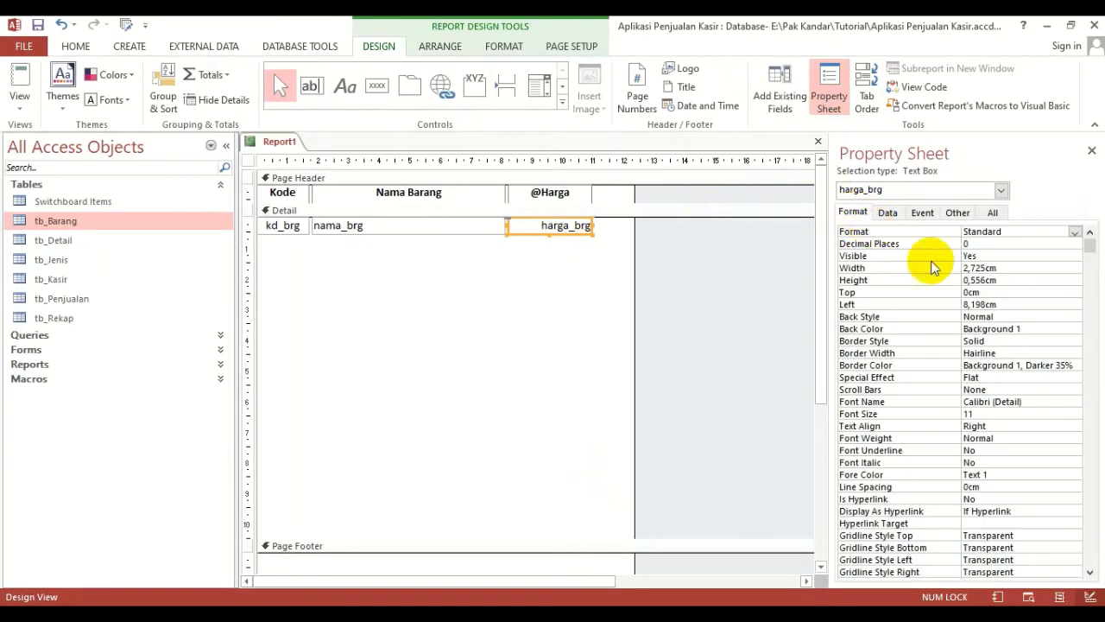
pyautogui.click(1013, 231)
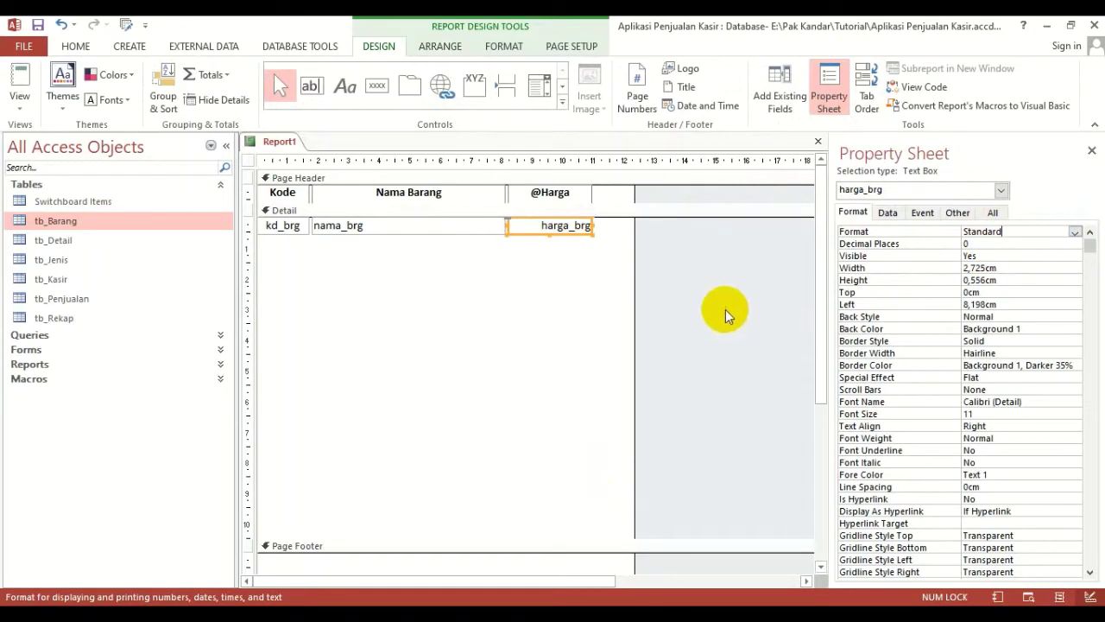
pyautogui.click(830, 91)
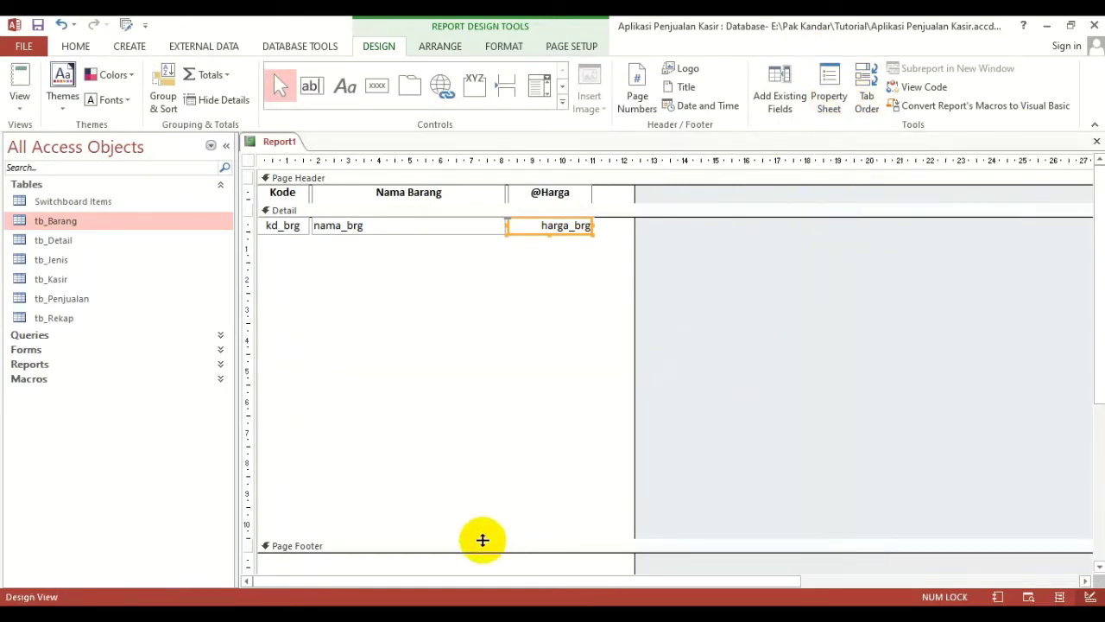
# - Shrink the Detail section to the height of its field row and collapse the Page Footer section completely
pyautogui.moveTo(482, 538); pyautogui.dragTo(494, 240)
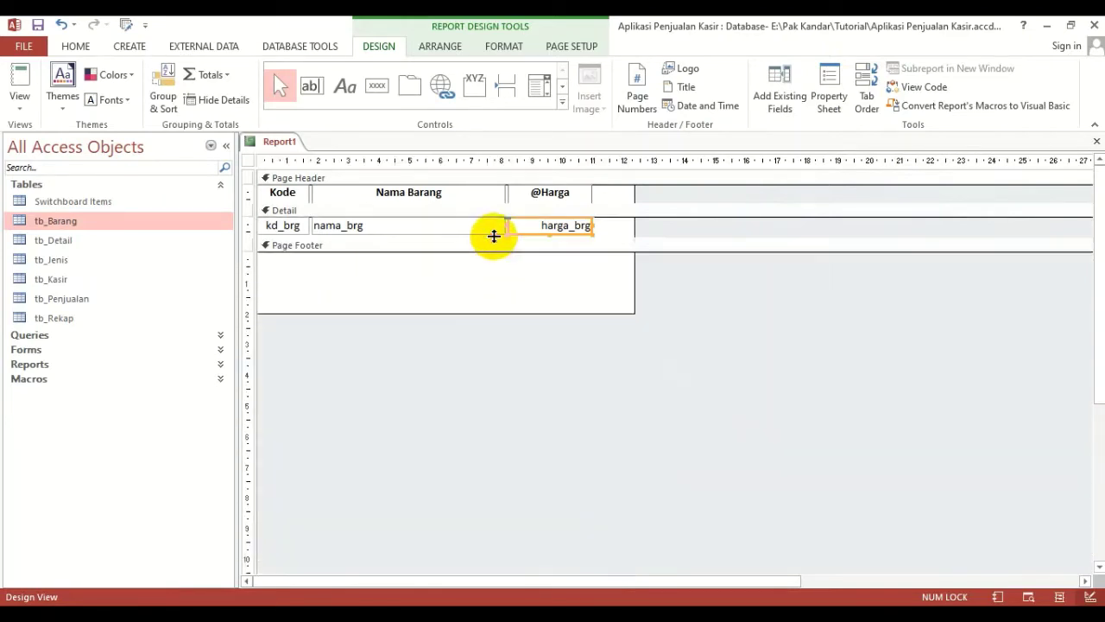
pyautogui.moveTo(453, 311); pyautogui.dragTo(465, 236)
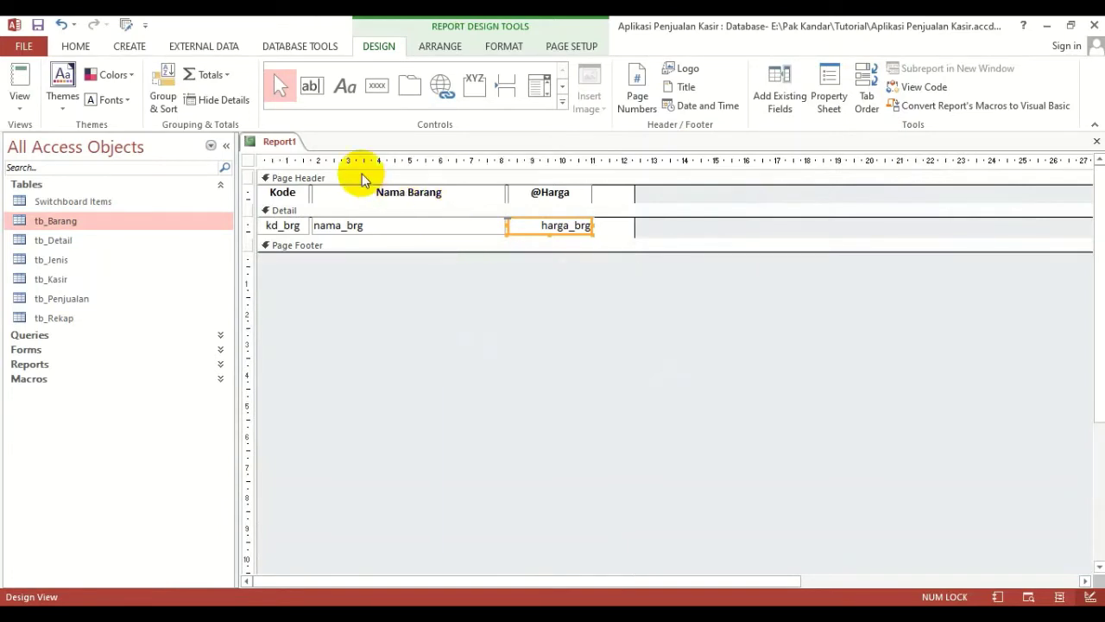
# - Set the Default View property of the whole report to Print Preview
pyautogui.click(249, 162)
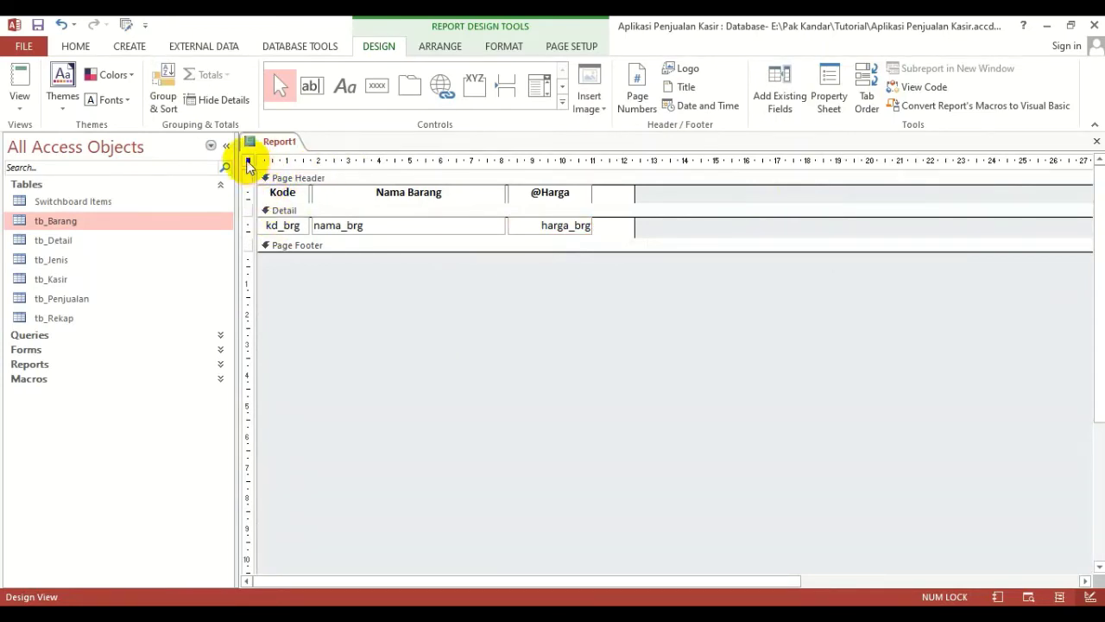
pyautogui.click(830, 97)
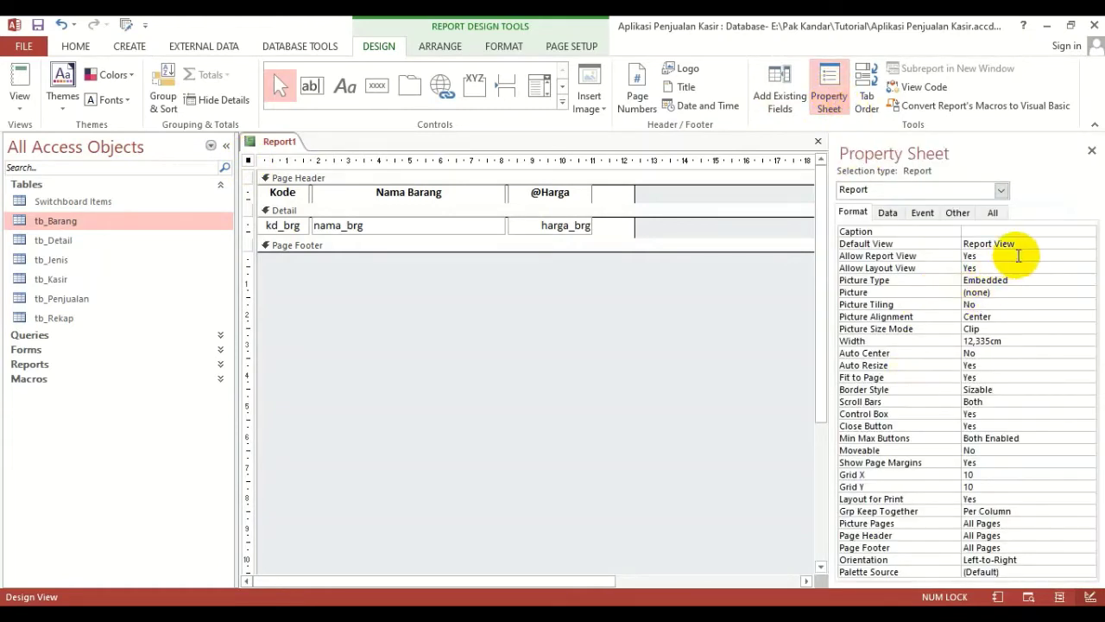
pyautogui.click(1043, 239)
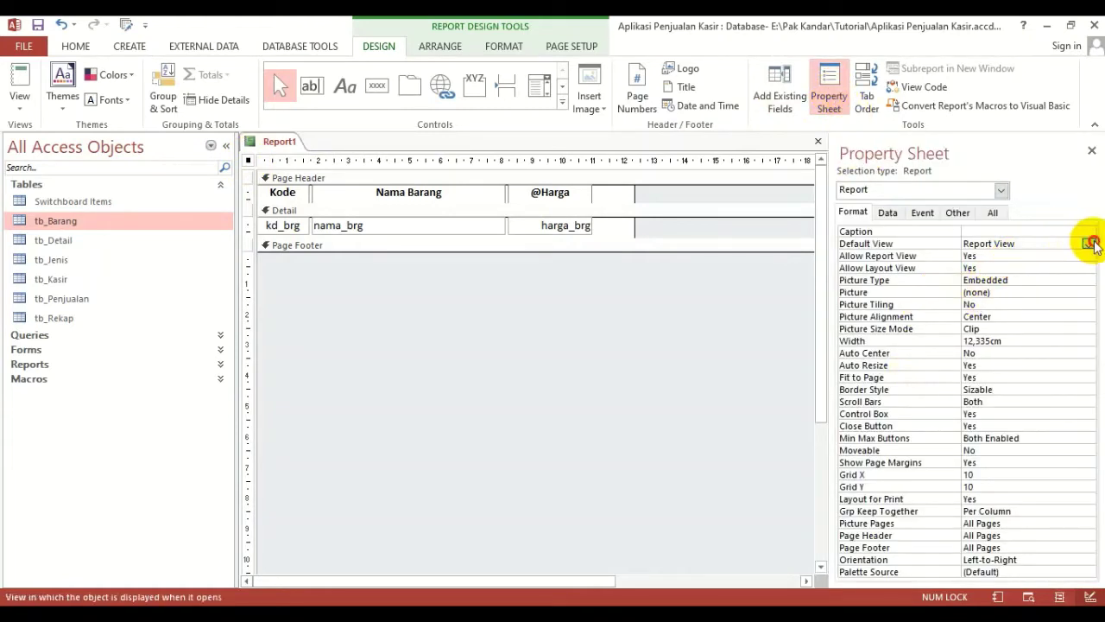
pyautogui.click(1090, 244)
pyautogui.click(1007, 267)
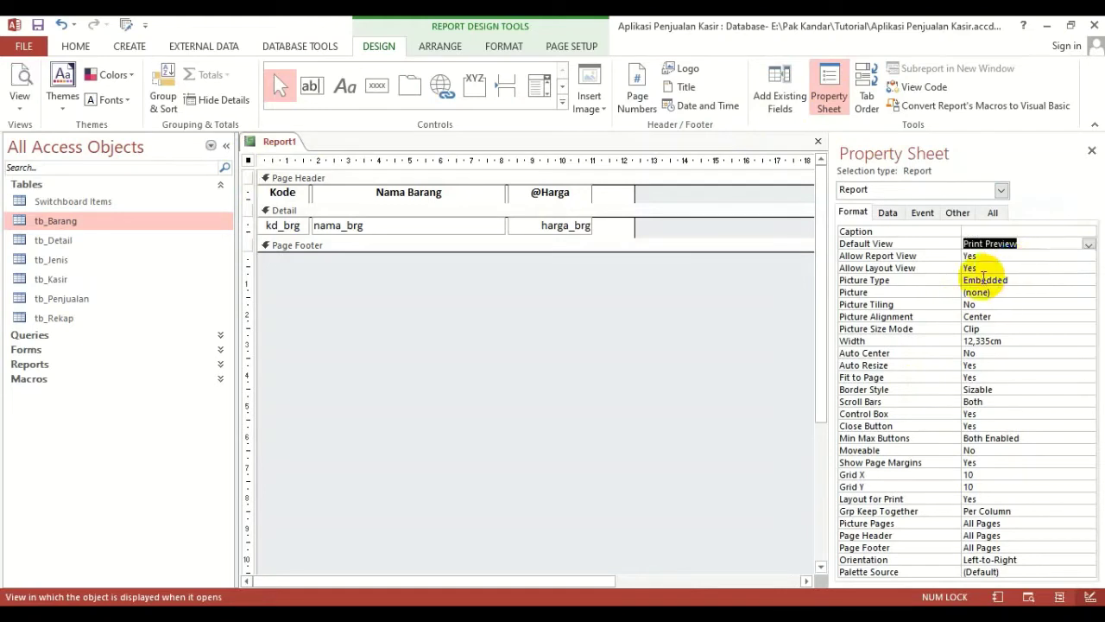
# - Set the report's Pop Up and Modal properties to Yes and close the Property Sheet
pyautogui.click(957, 213)
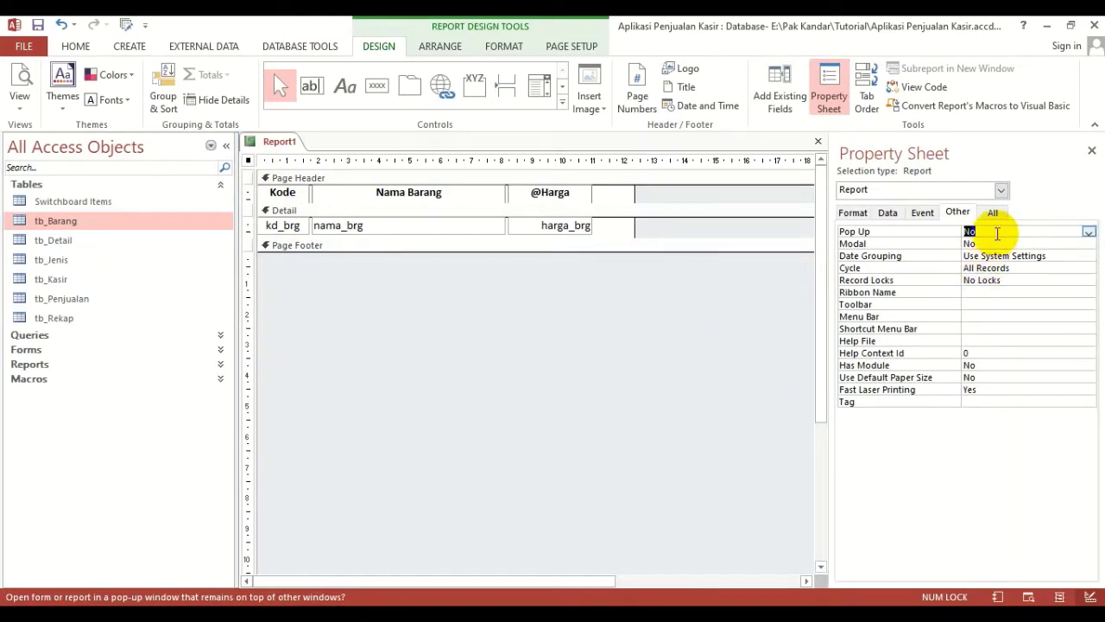
pyautogui.click(1088, 231)
pyautogui.click(1039, 244)
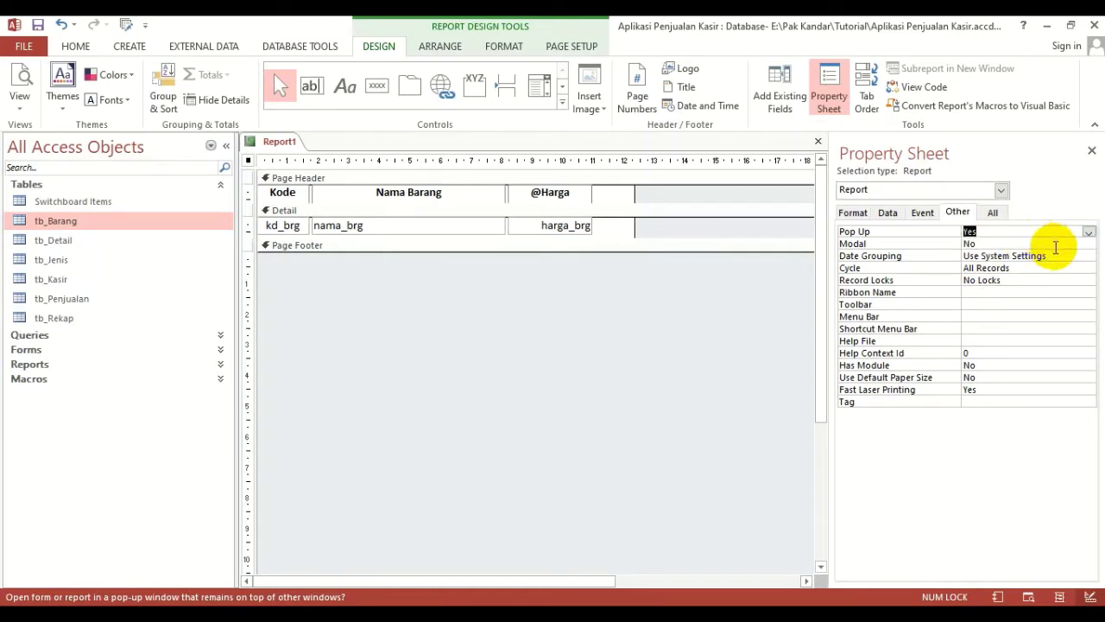
pyautogui.click(1065, 245)
pyautogui.click(1089, 245)
pyautogui.click(1036, 255)
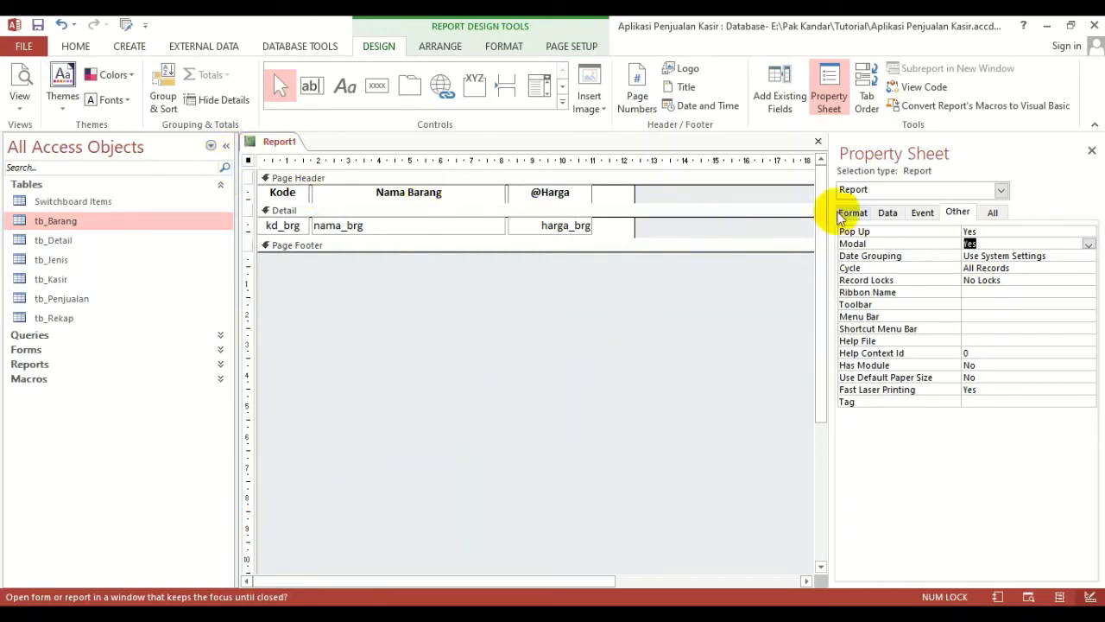
pyautogui.click(1093, 152)
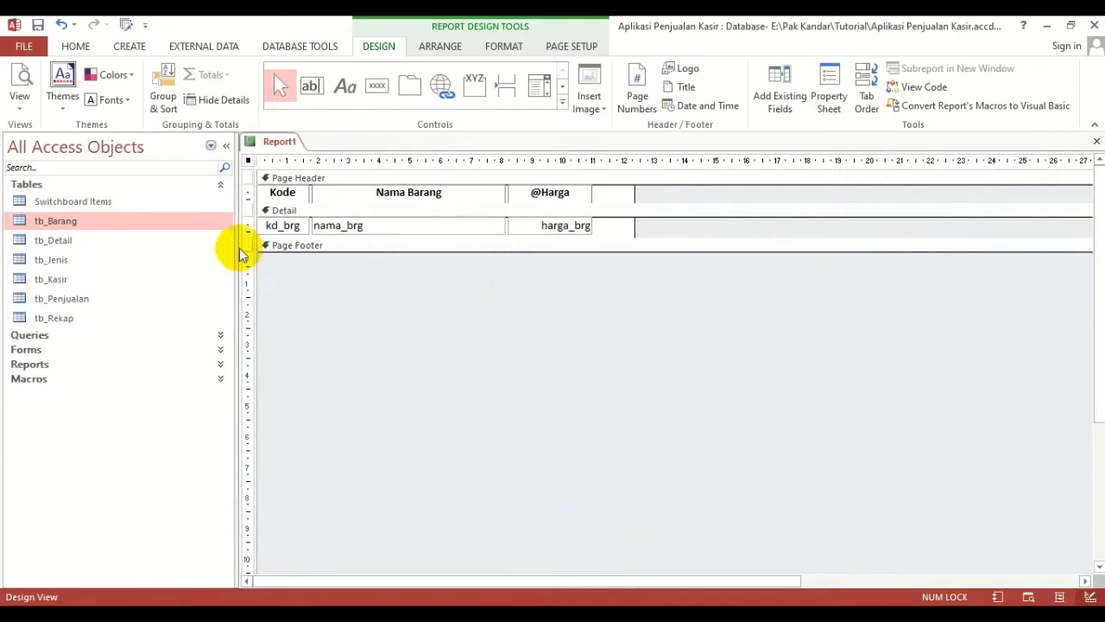
# - Close the report and save it under the name rpt_PriceList
pyautogui.click(1097, 140)
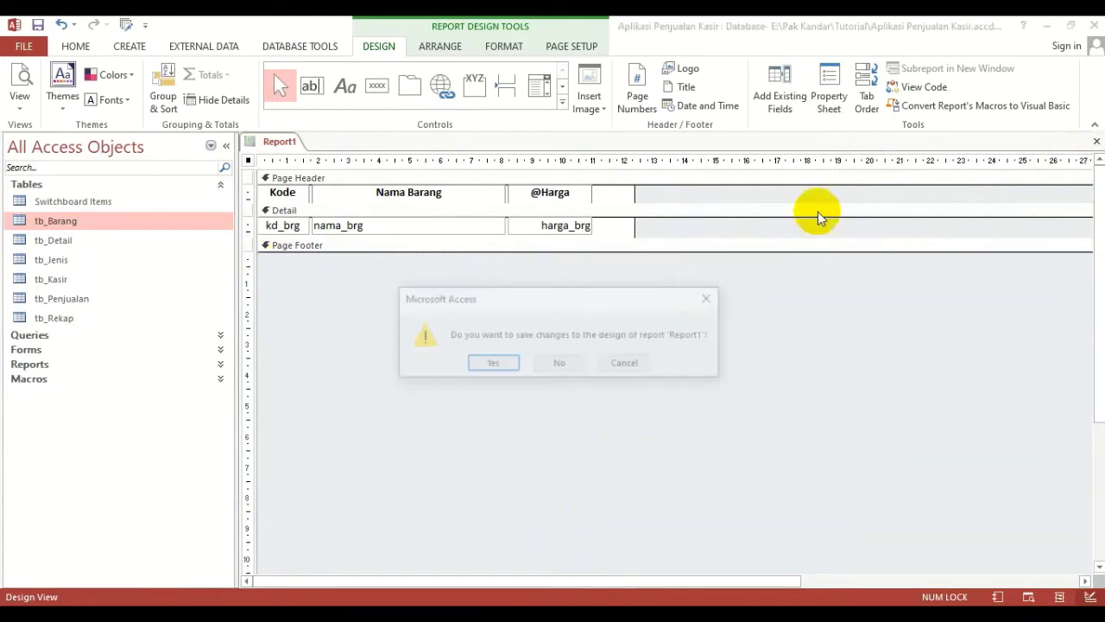
pyautogui.click(494, 364)
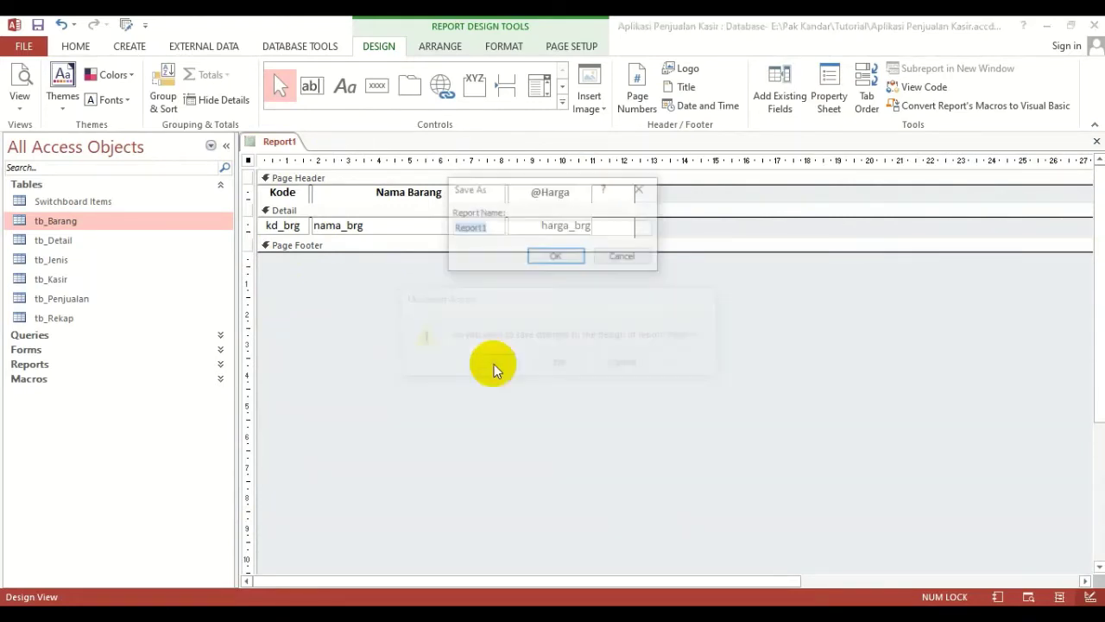
pyautogui.write('rpt')
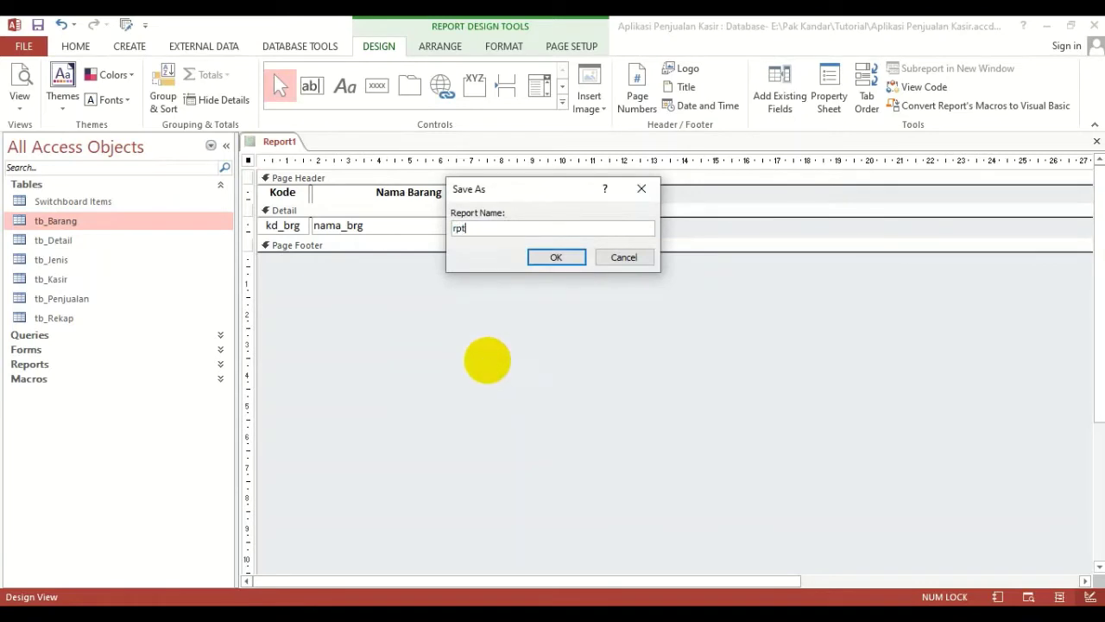
pyautogui.write('_PriceList')
pyautogui.click(555, 259)
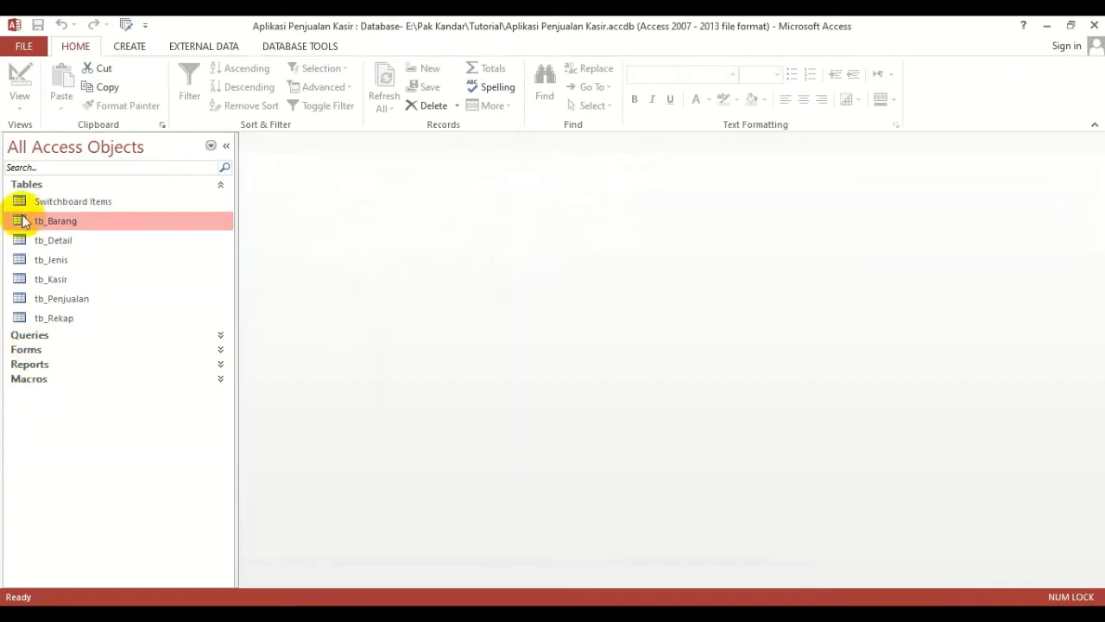
# - Collapse the Tables group, expand the Reports group and open rpt_PriceList to view the finished report
pyautogui.click(28, 184)
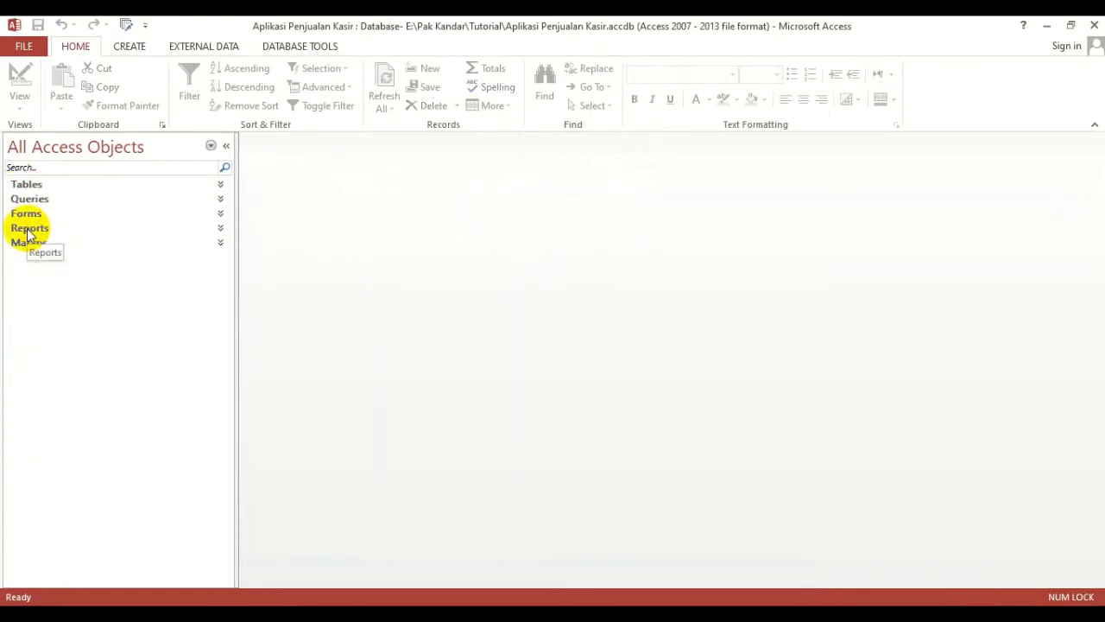
pyautogui.click(27, 230)
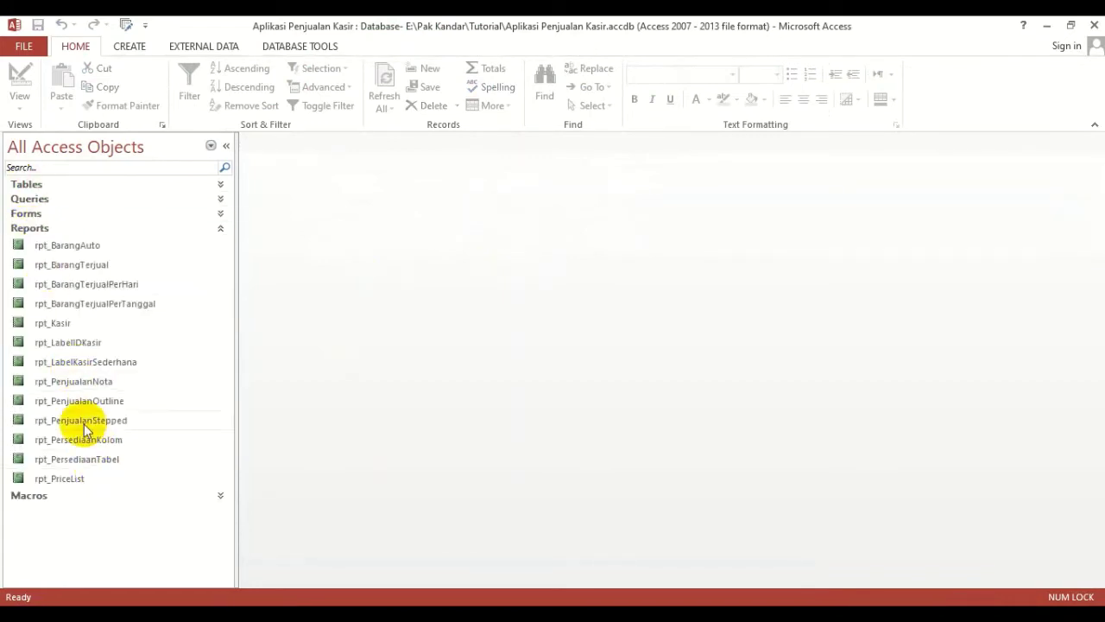
pyautogui.doubleClick(78, 480)
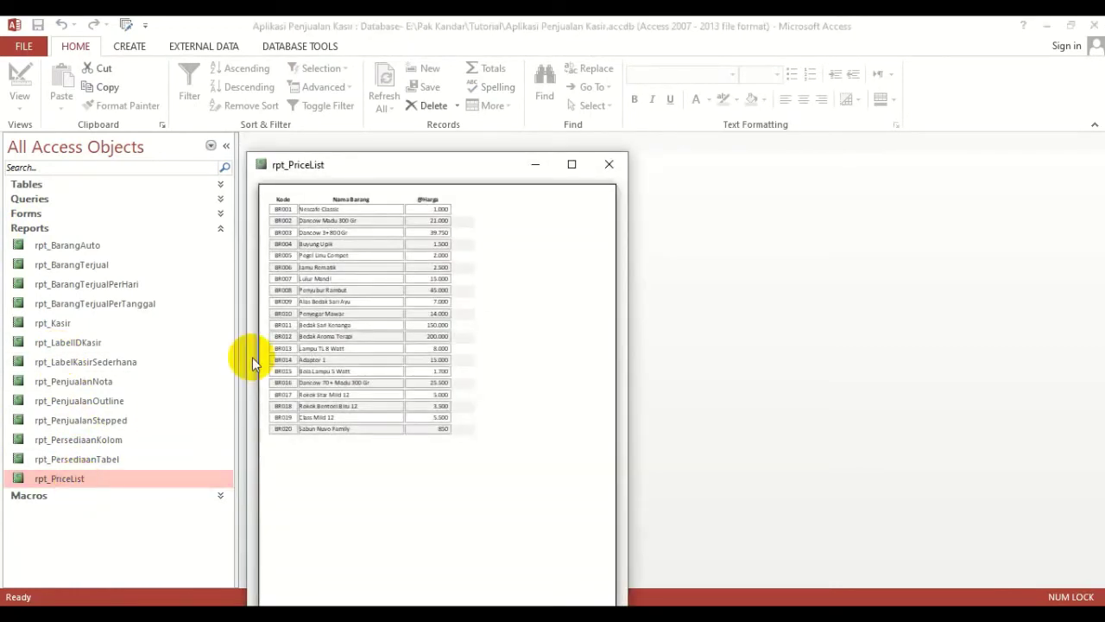
# - Examine the price list enlarged in the maximized rpt_PriceList preview and return the report to Design View
pyautogui.click(572, 164)
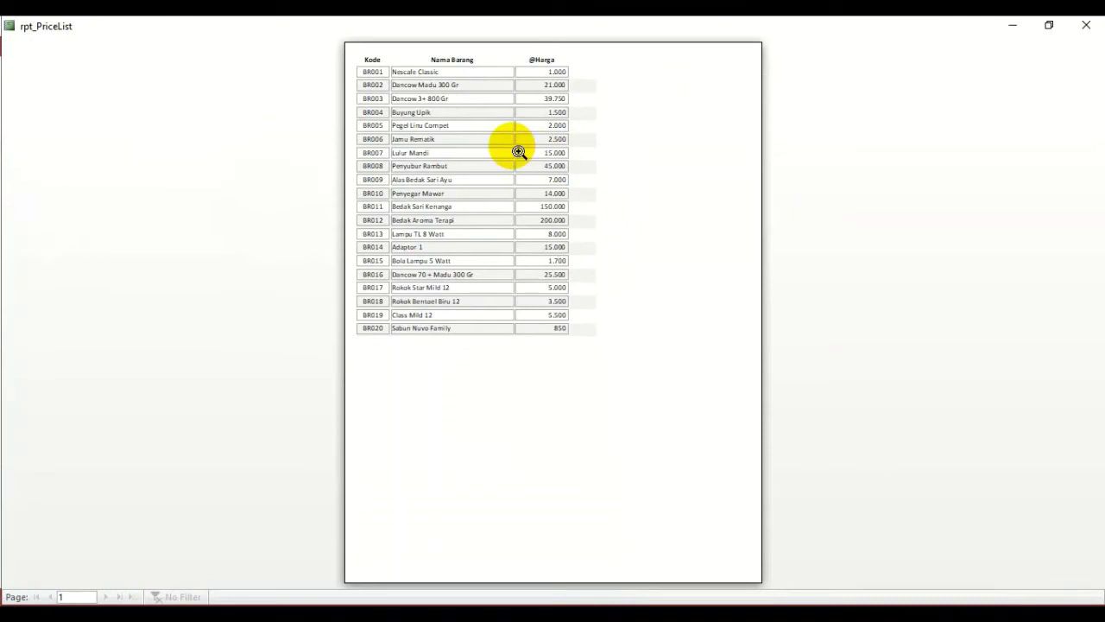
pyautogui.click(503, 79)
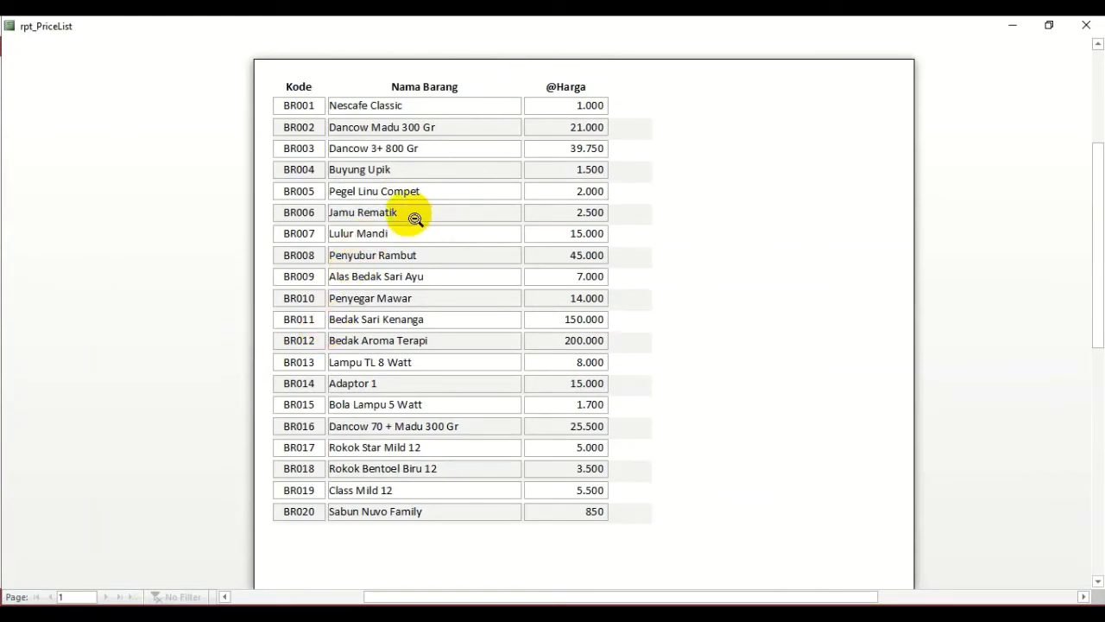
pyautogui.rightClick(568, 178)
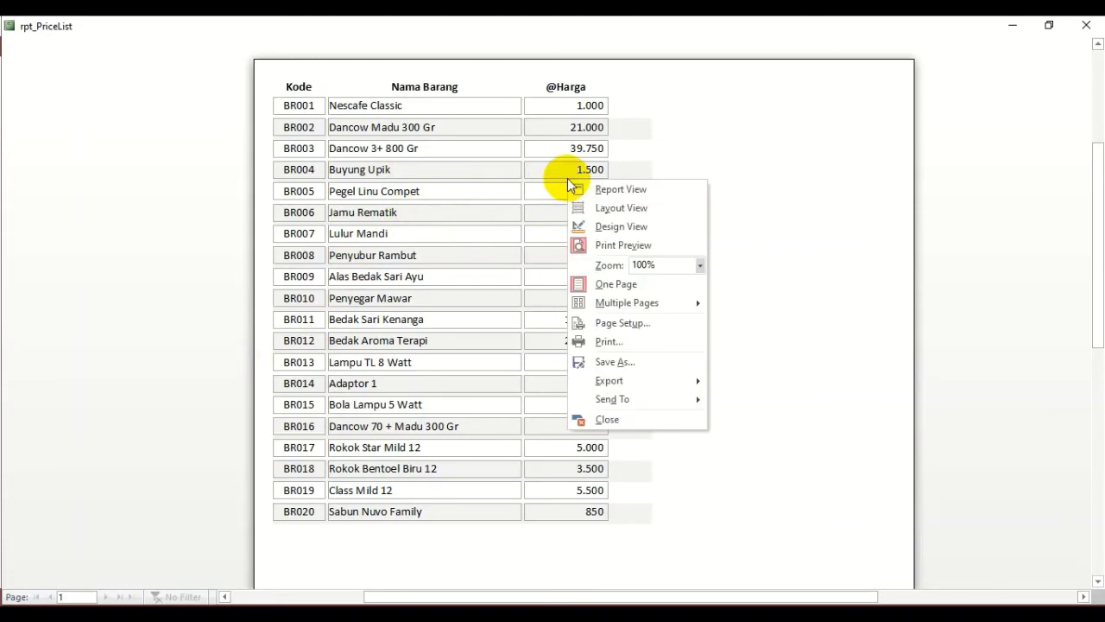
pyautogui.click(618, 227)
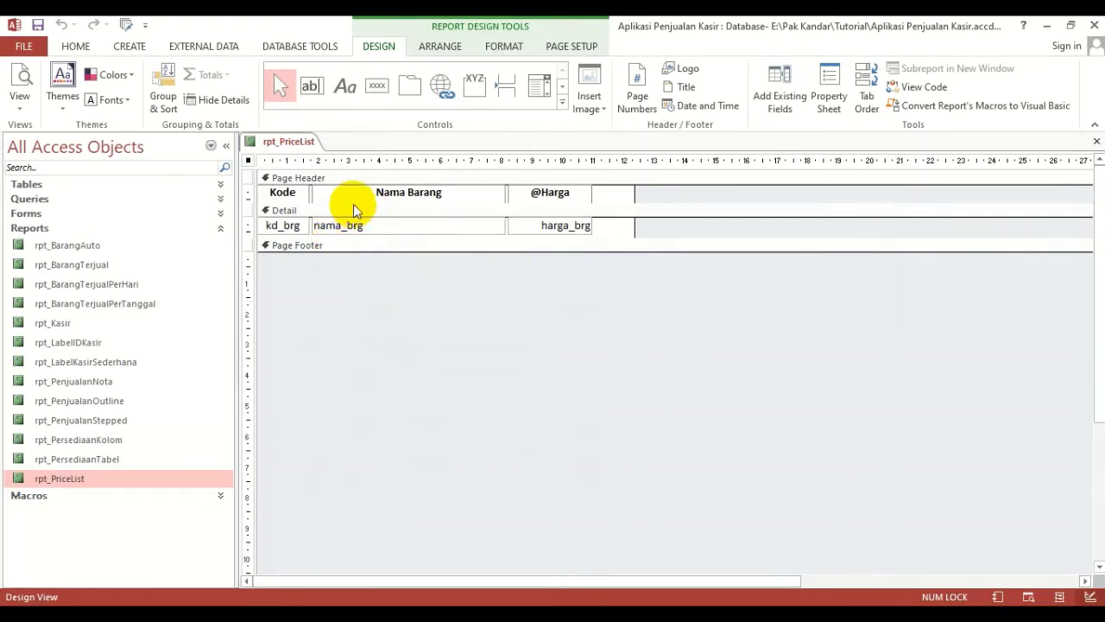
# - Make the Detail section taller, select its kd_brg, nama_brg and harga_brg fields and set their Border Width to 1 pt
pyautogui.moveTo(356, 237); pyautogui.dragTo(363, 285)
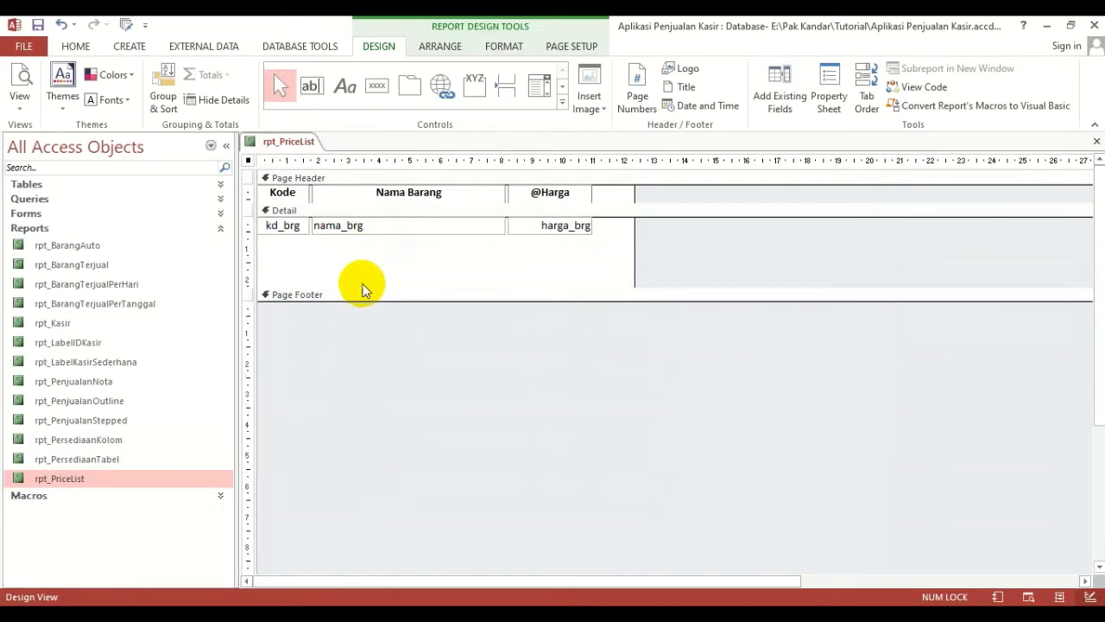
pyautogui.click(285, 227)
pyautogui.moveTo(359, 286); pyautogui.dragTo(360, 287)
pyautogui.moveTo(548, 272); pyautogui.dragTo(270, 226)
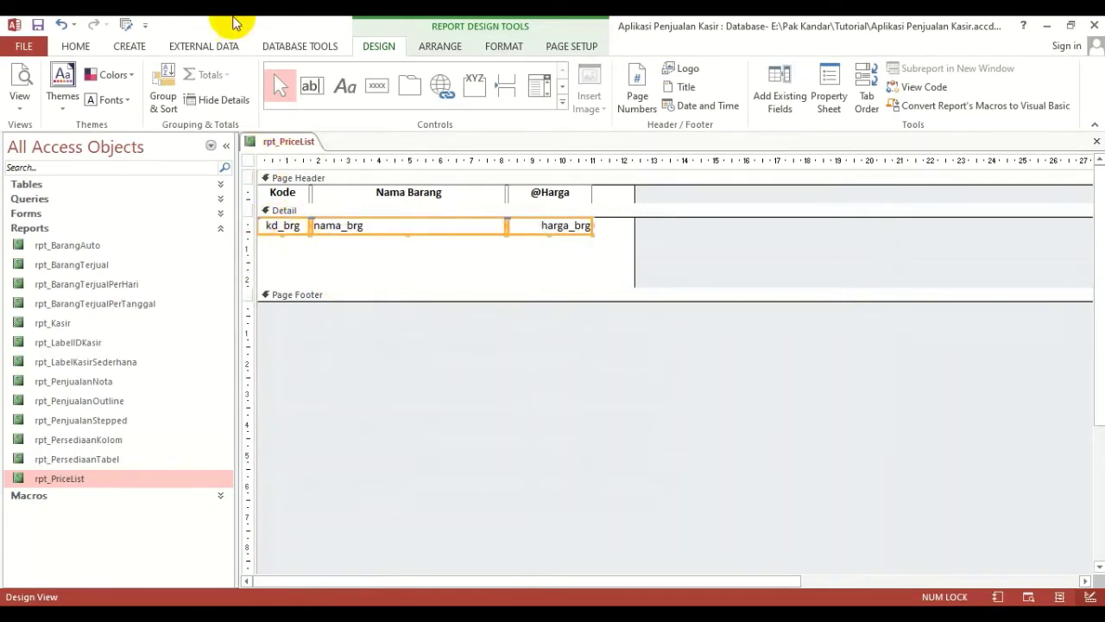
pyautogui.click(831, 97)
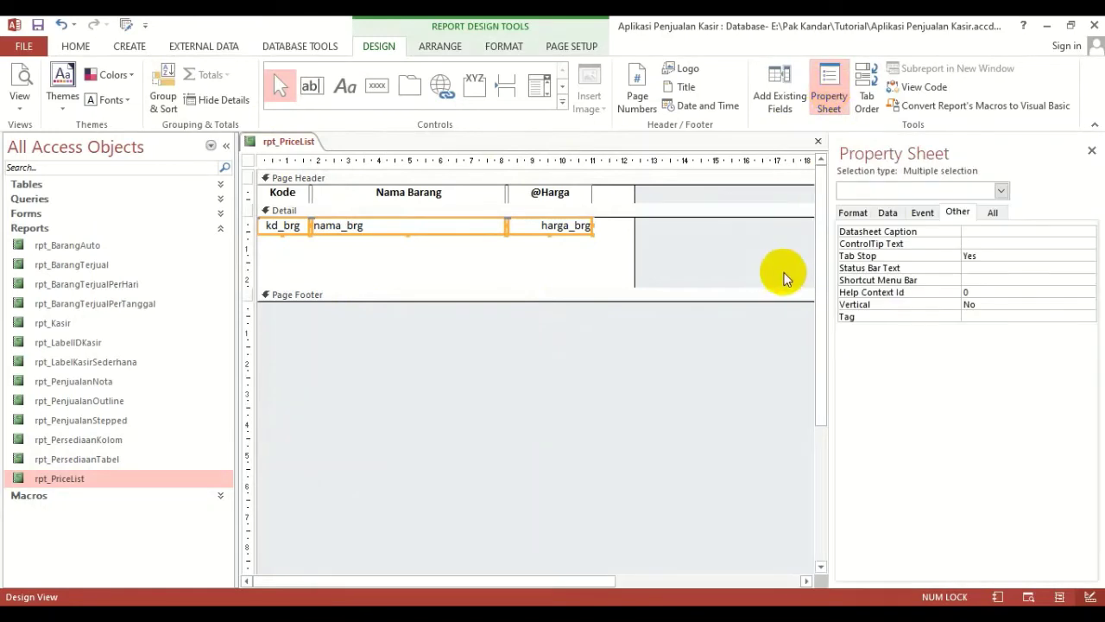
pyautogui.click(851, 216)
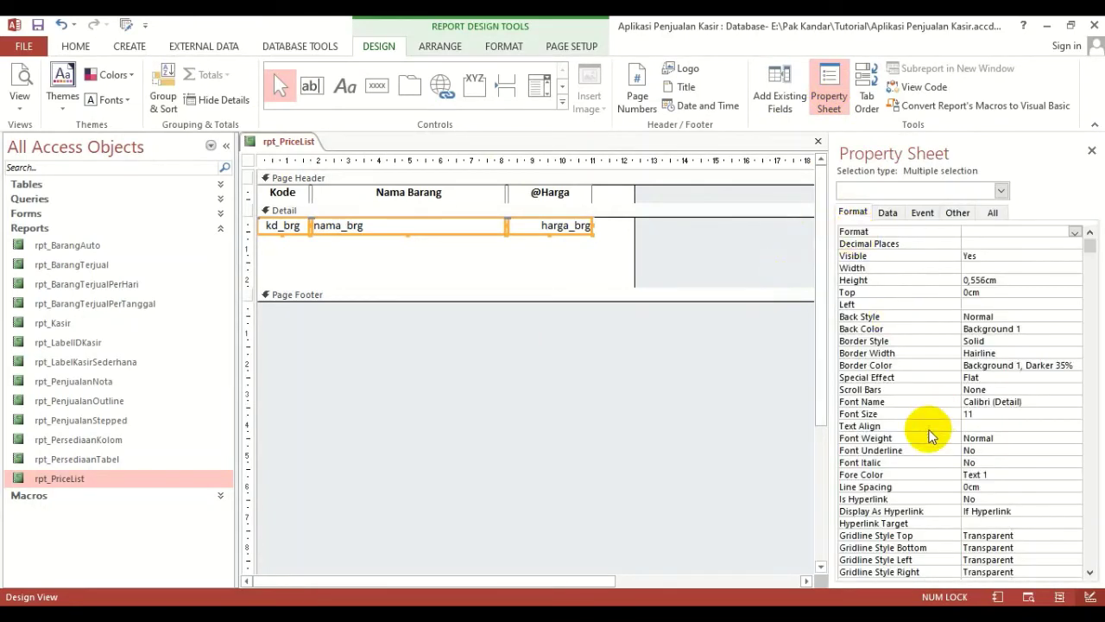
pyautogui.doubleClick(1001, 353)
pyautogui.click(1074, 354)
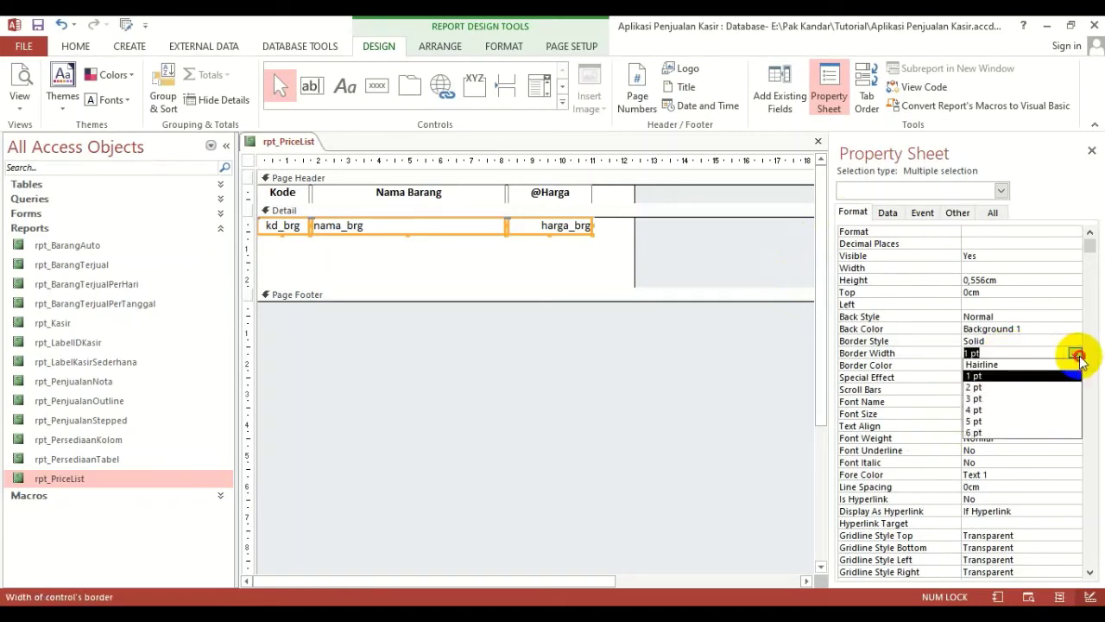
pyautogui.click(975, 377)
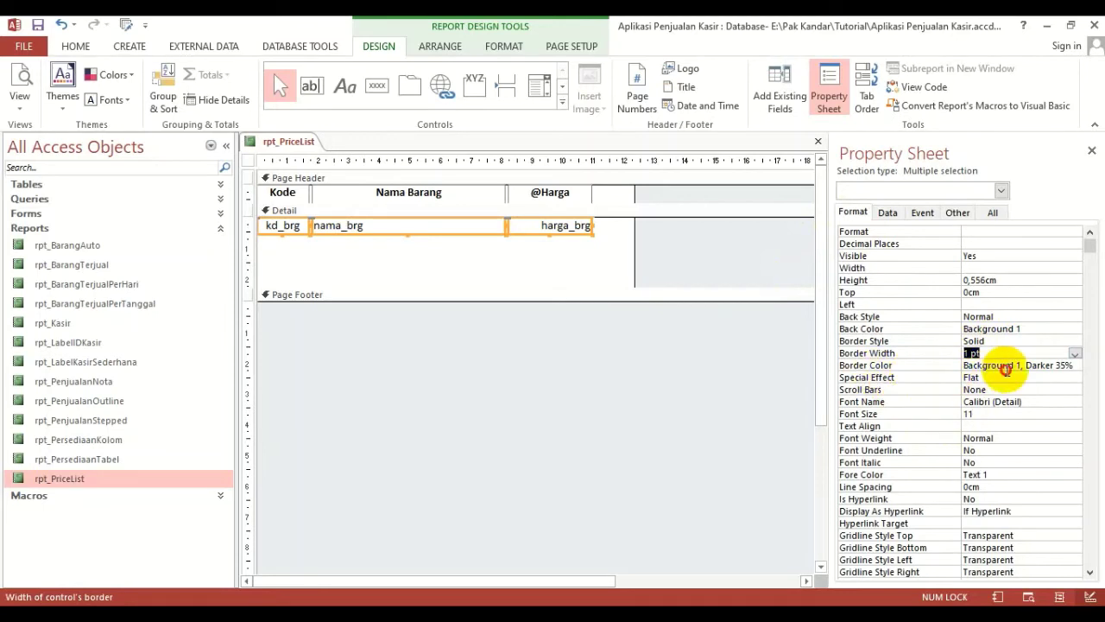
# - Set the Border Color of the three Detail fields to black (Text 1) and close the Property Sheet
pyautogui.click(1075, 365)
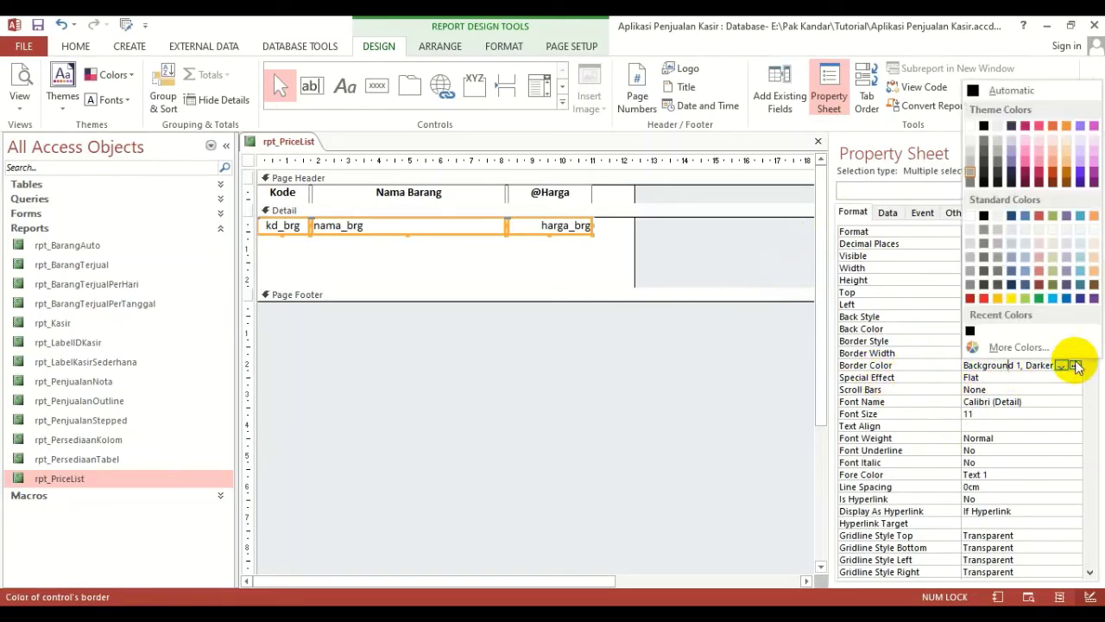
pyautogui.click(984, 125)
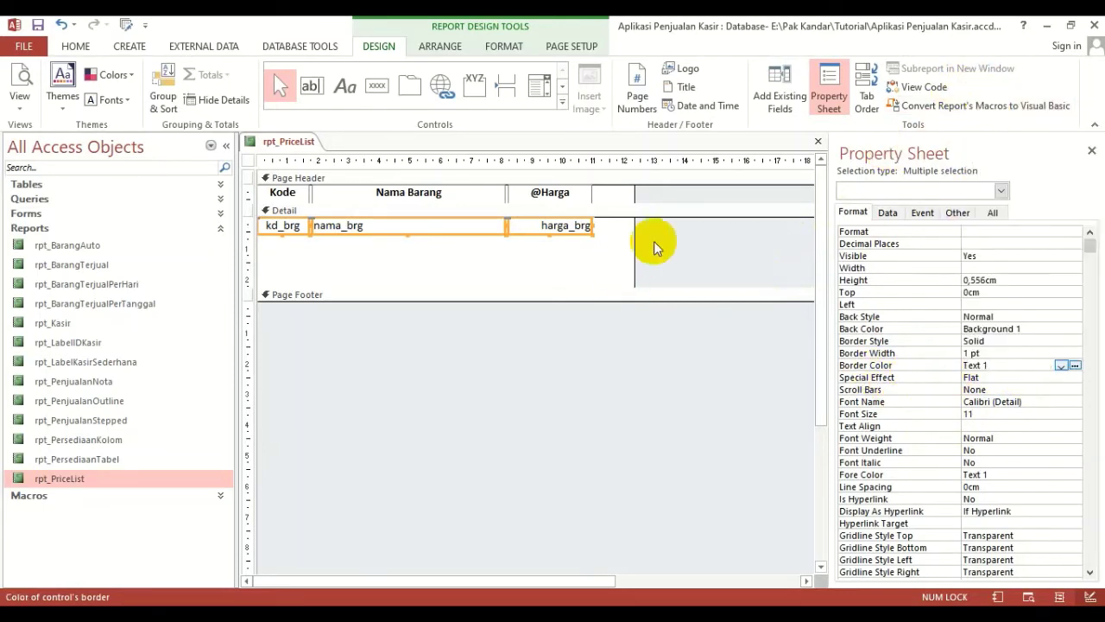
pyautogui.click(829, 93)
pyautogui.click(565, 262)
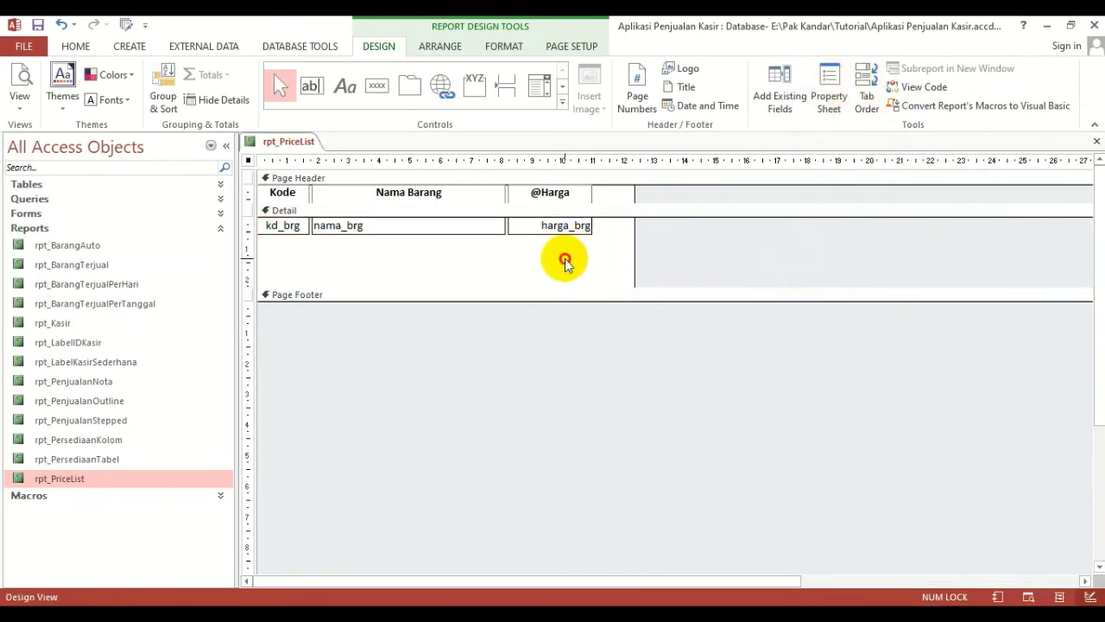
# - Shrink the Detail section to the height of its fields and switch the report to Print Preview
pyautogui.moveTo(543, 287); pyautogui.dragTo(545, 240)
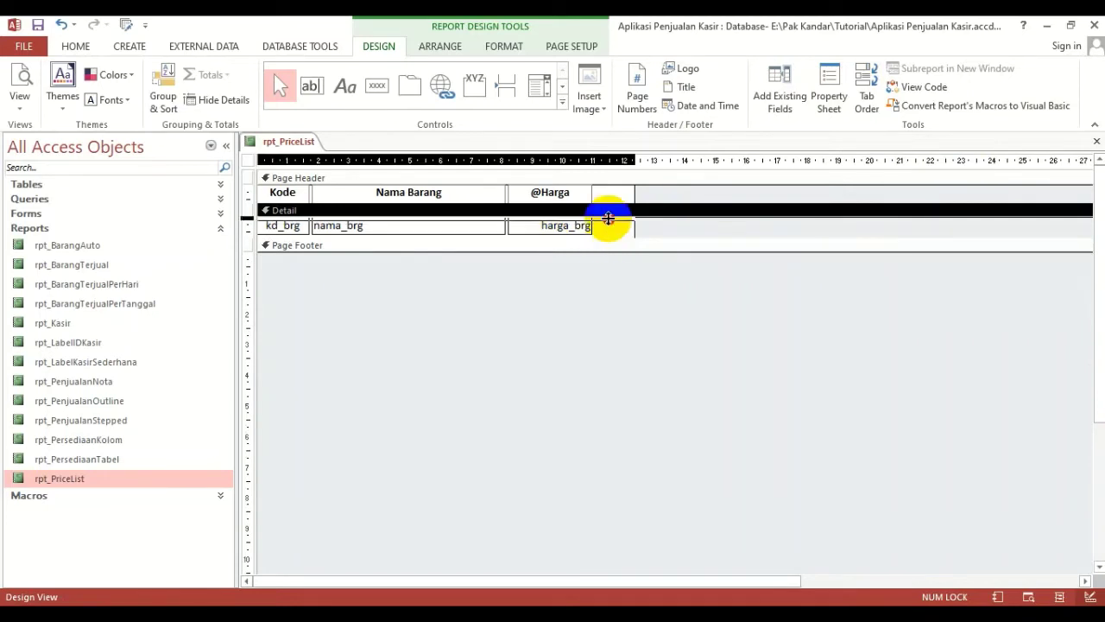
pyautogui.click(608, 218)
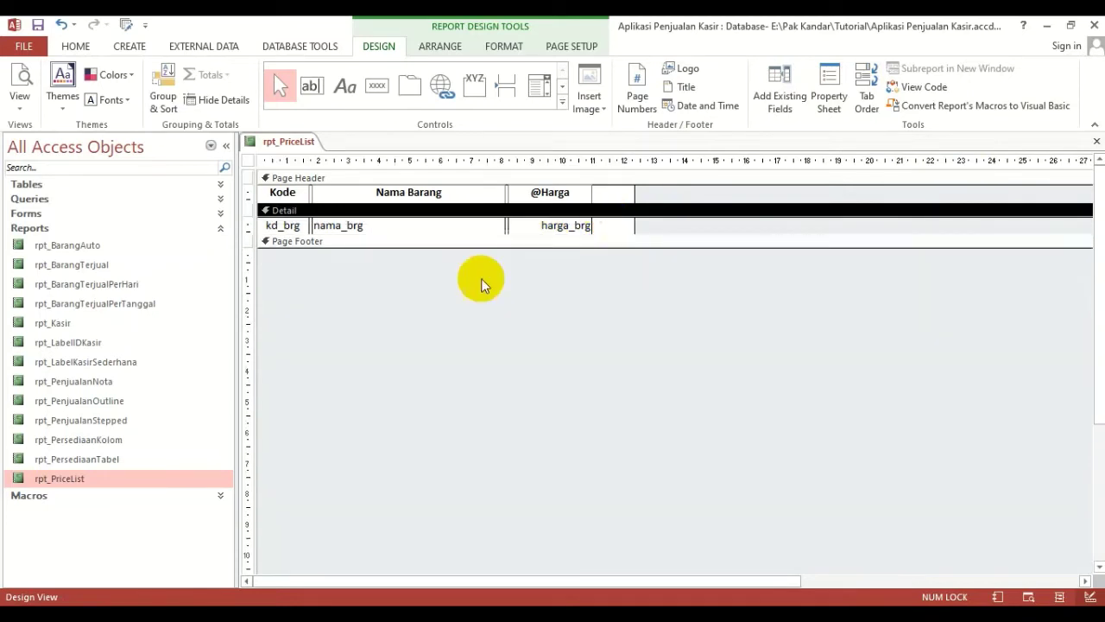
pyautogui.click(19, 77)
# - Examine the bordered price list rows in the maximized preview and bring the report back to Design View
pyautogui.click(436, 228)
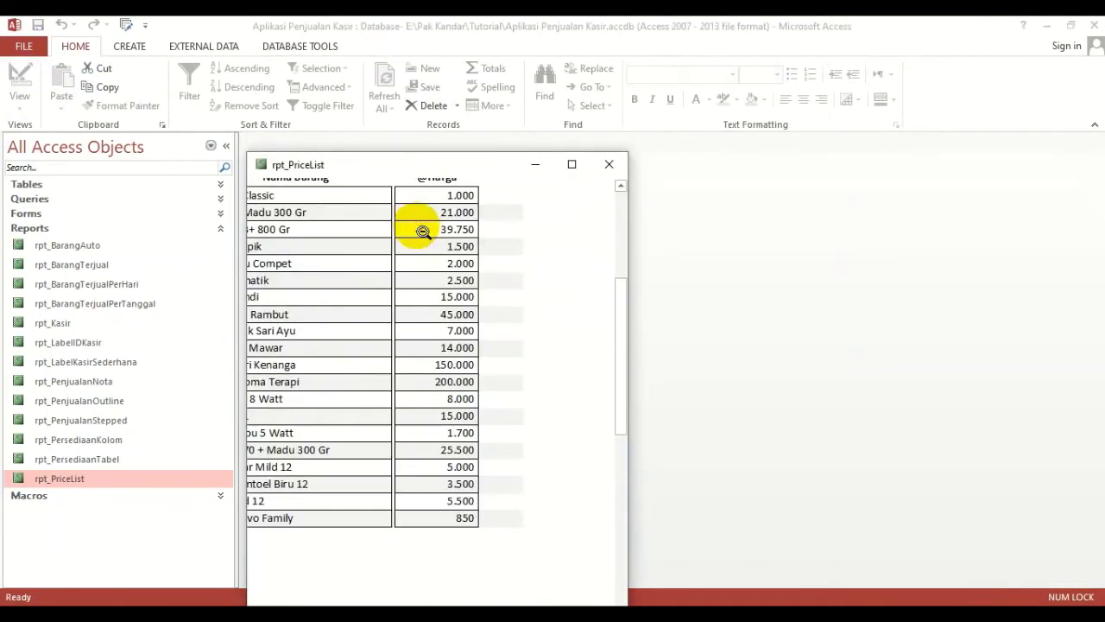
pyautogui.click(572, 164)
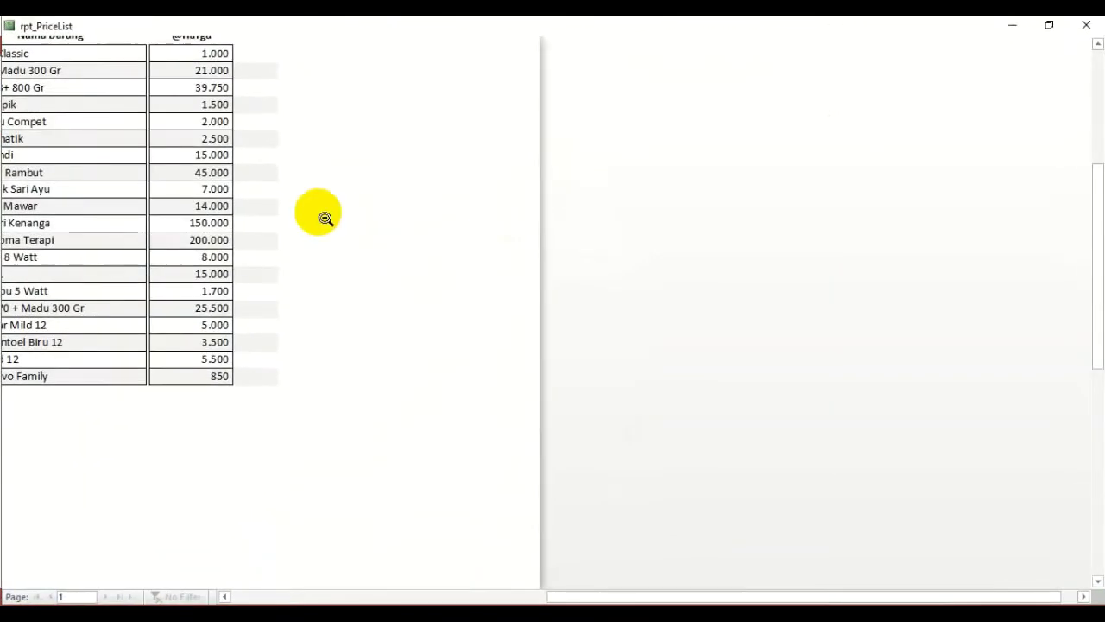
pyautogui.click(323, 216)
pyautogui.click(380, 101)
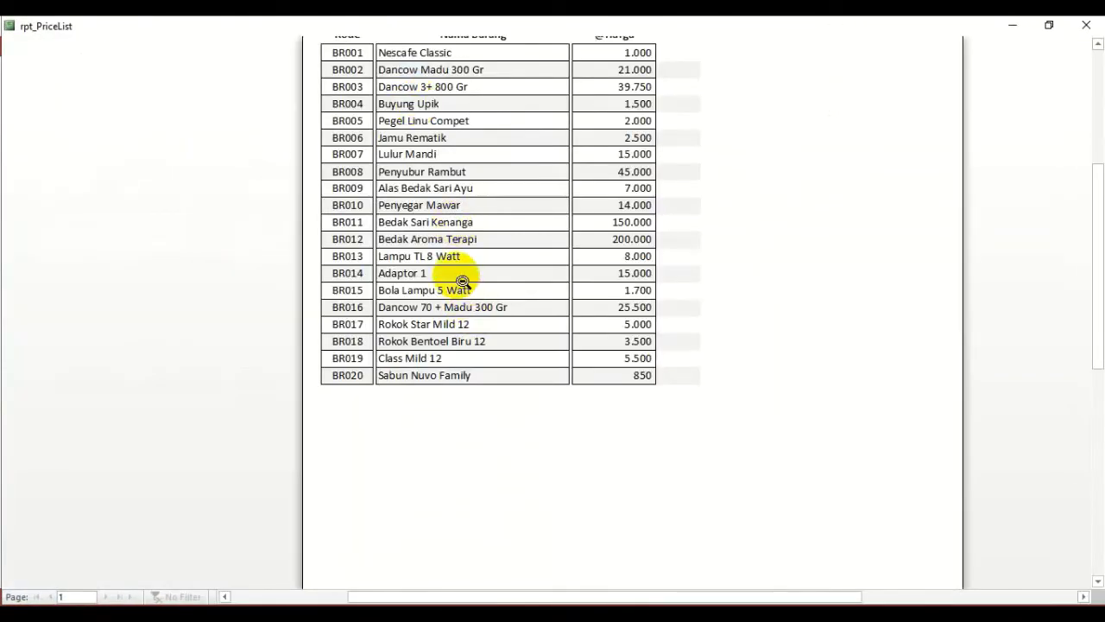
pyautogui.scroll(2, 456, 270)
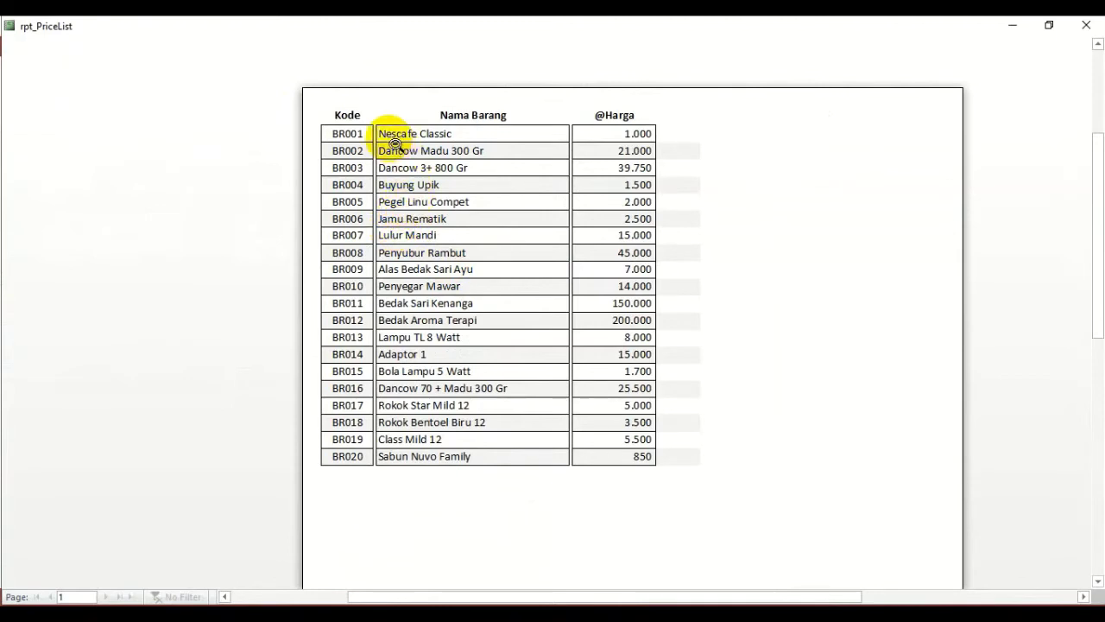
pyautogui.click(412, 220)
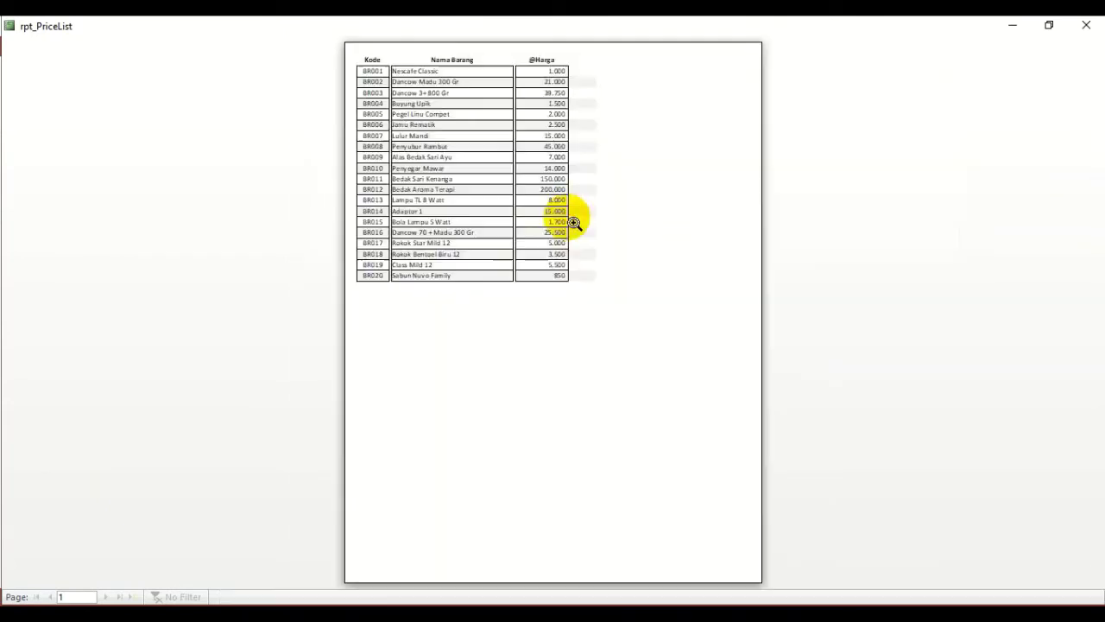
pyautogui.rightClick(435, 149)
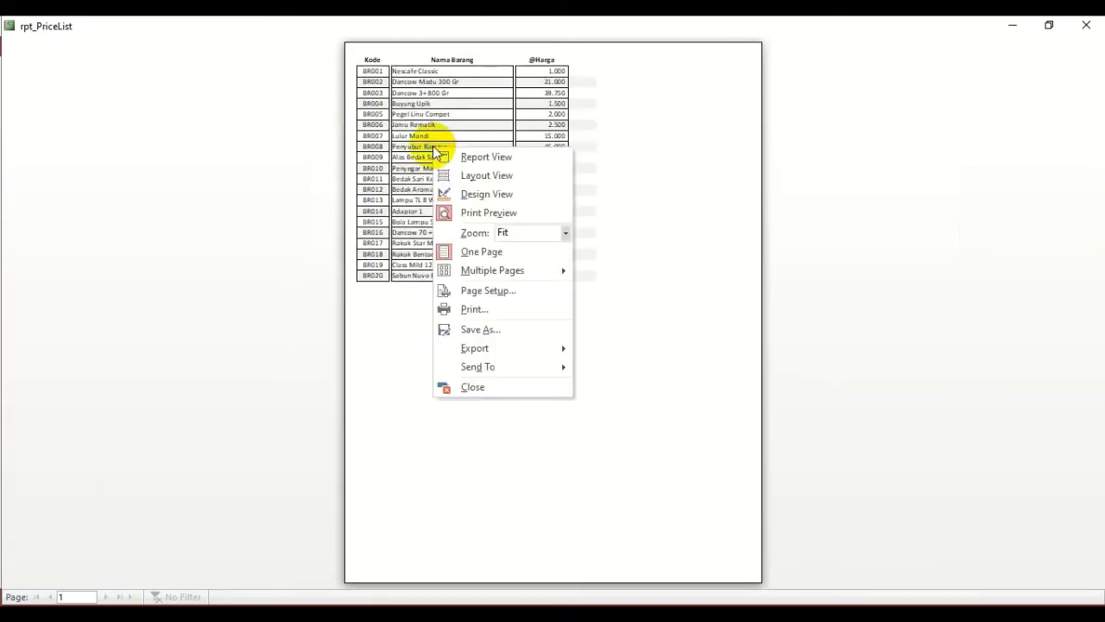
pyautogui.click(474, 194)
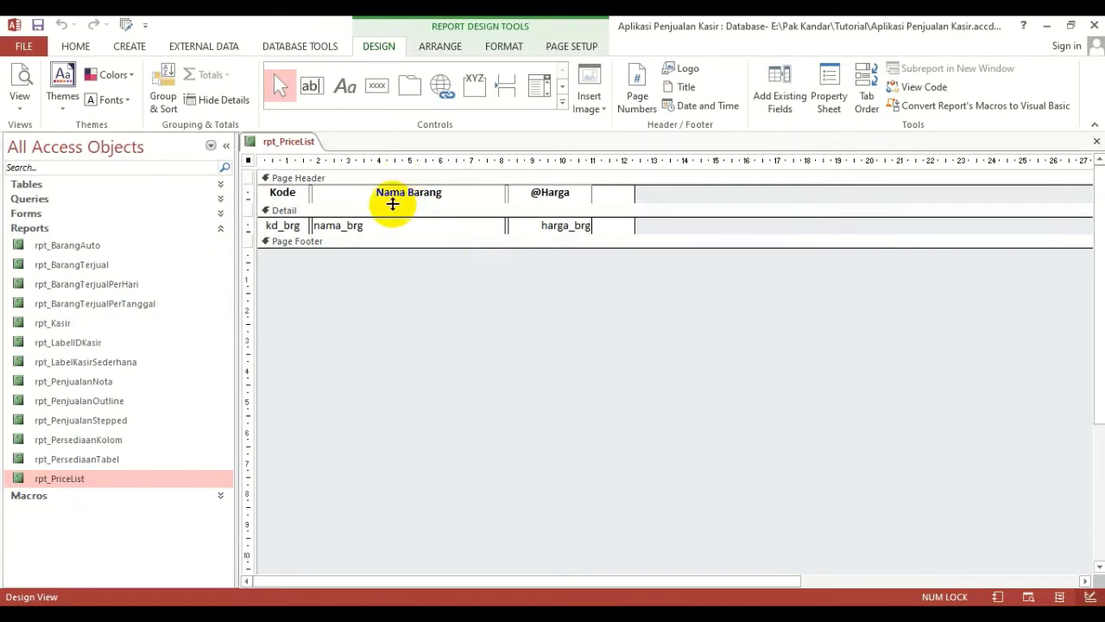
pyautogui.moveTo(393, 204); pyautogui.dragTo(399, 255)
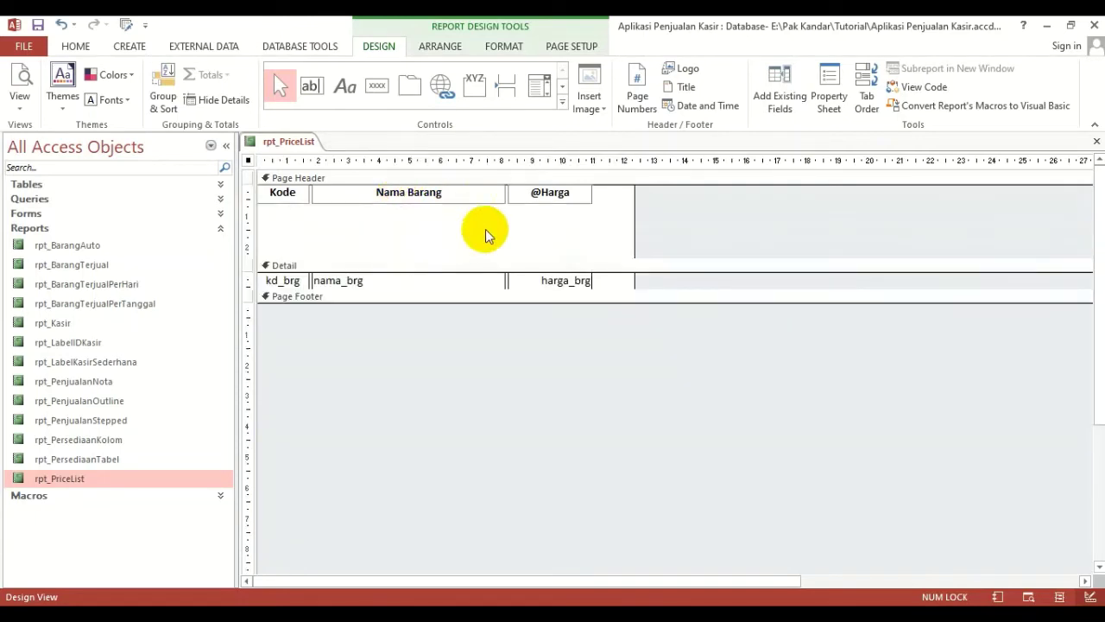
pyautogui.moveTo(526, 228); pyautogui.dragTo(267, 179)
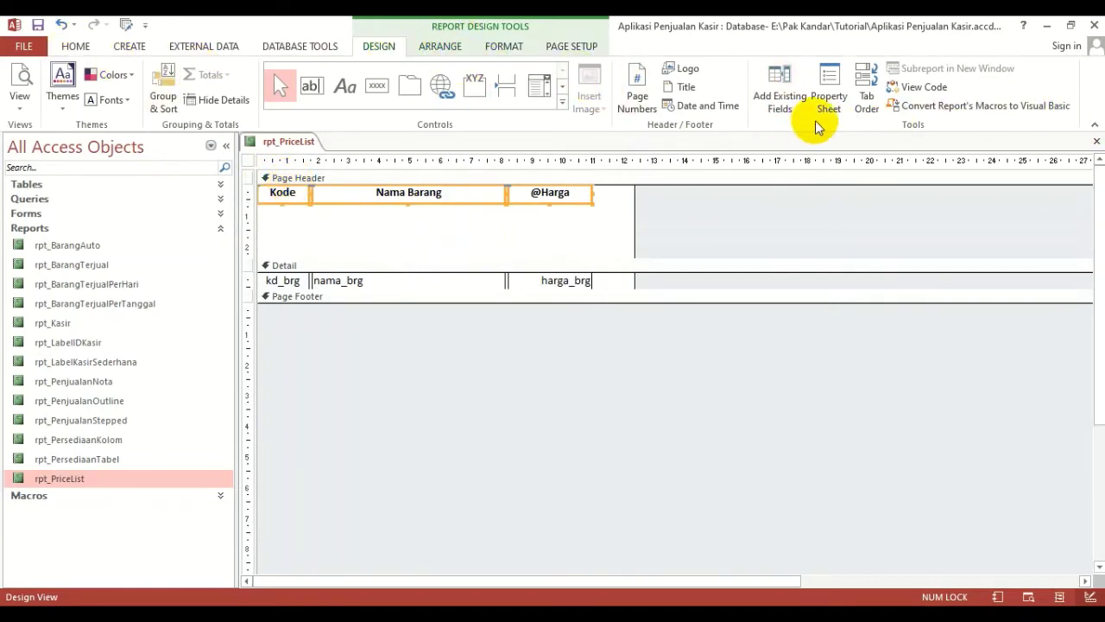
pyautogui.click(828, 95)
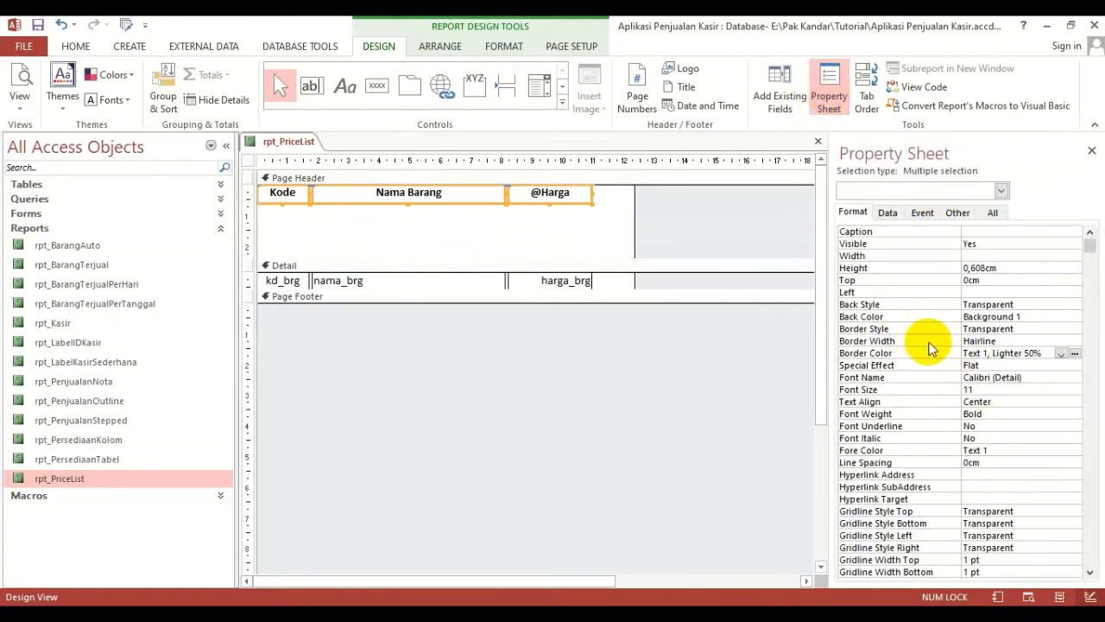
pyautogui.click(1023, 342)
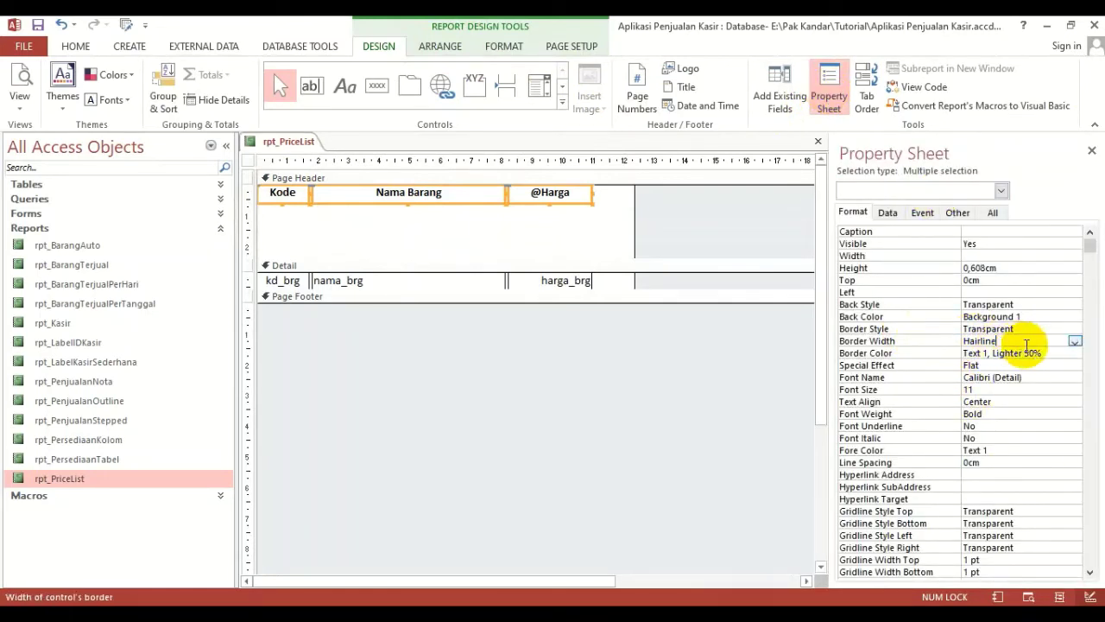
pyautogui.click(1075, 341)
pyautogui.click(989, 363)
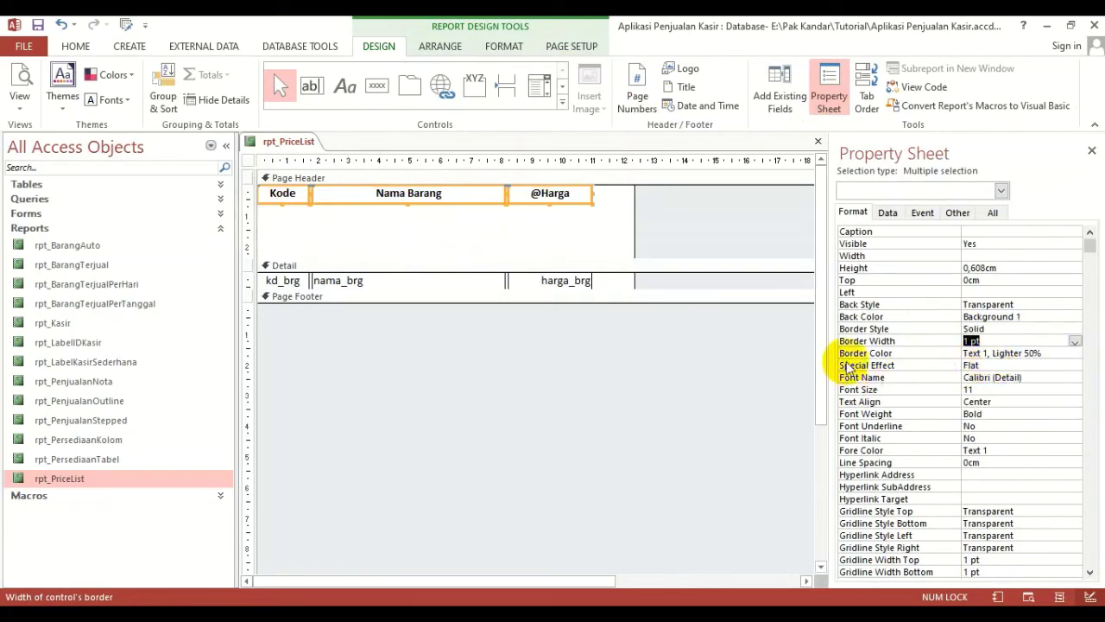
# - Set the Border Color of the three Page Header labels to black (Text 1) and close the Property Sheet
pyautogui.click(989, 353)
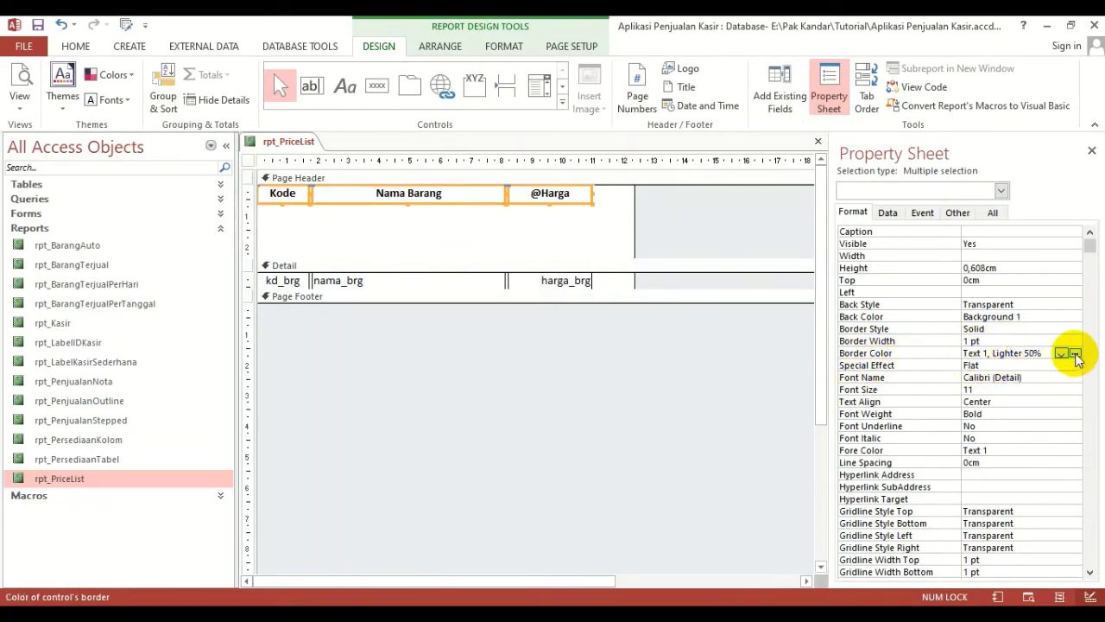
pyautogui.click(1062, 354)
pyautogui.click(984, 113)
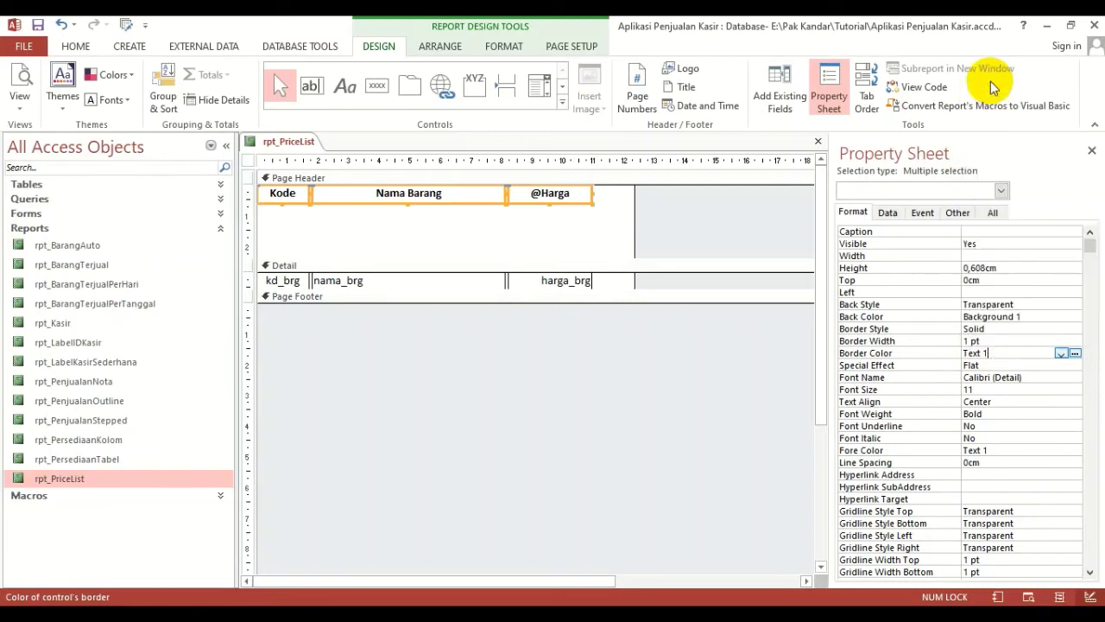
pyautogui.click(599, 225)
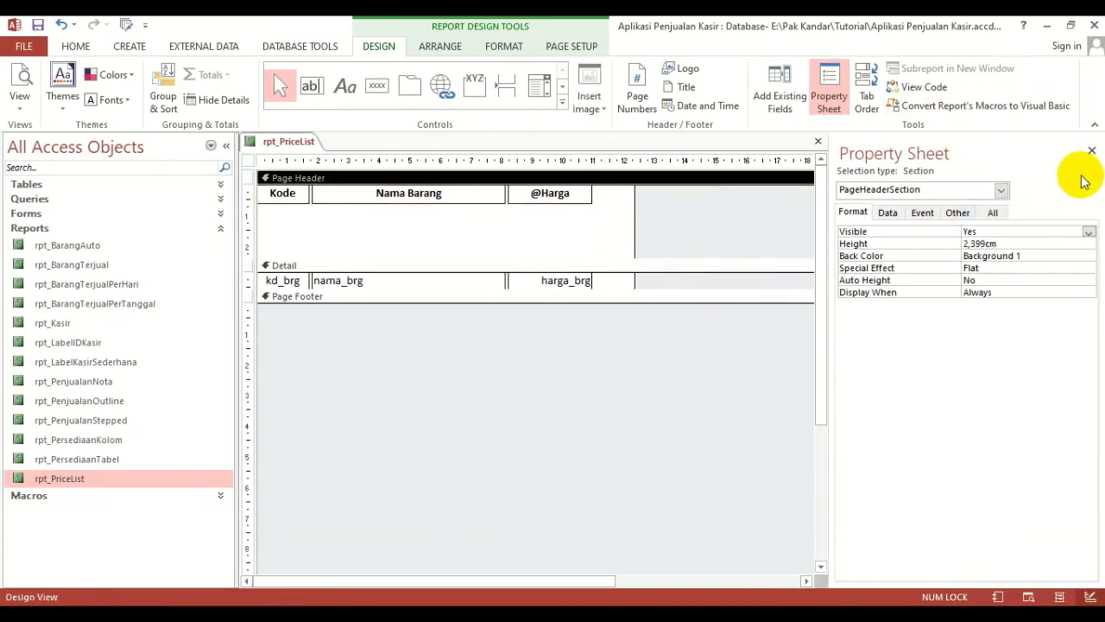
pyautogui.click(1091, 151)
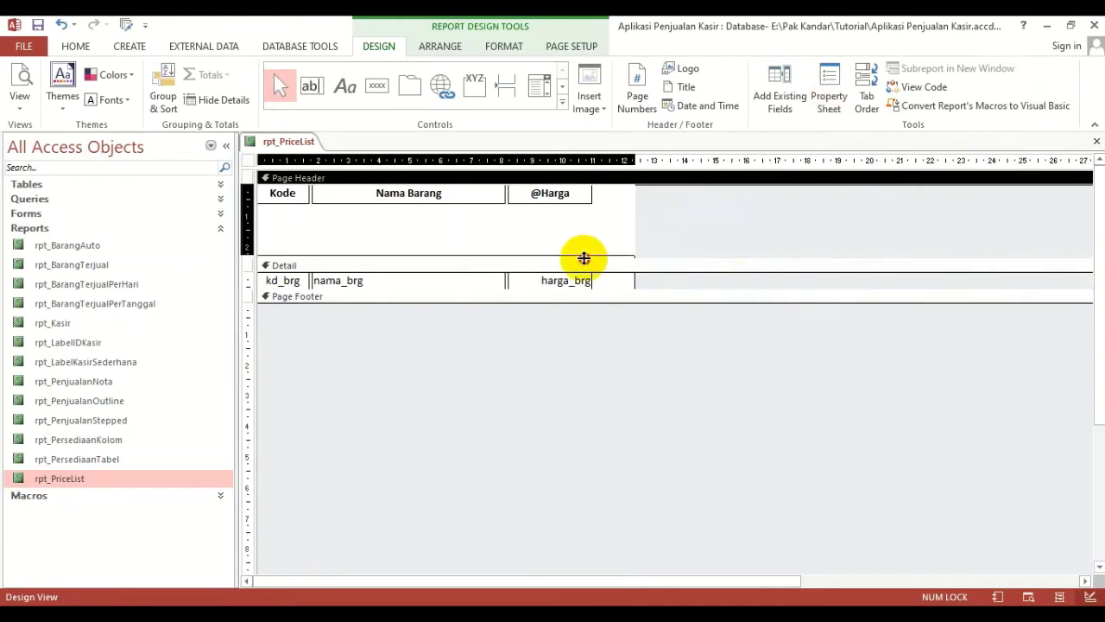
# - Shrink the Page Header section to the height of its labels and view the report enlarged in a maximized Print Preview
pyautogui.moveTo(584, 257); pyautogui.dragTo(616, 227)
pyautogui.moveTo(617, 177); pyautogui.dragTo(616, 171)
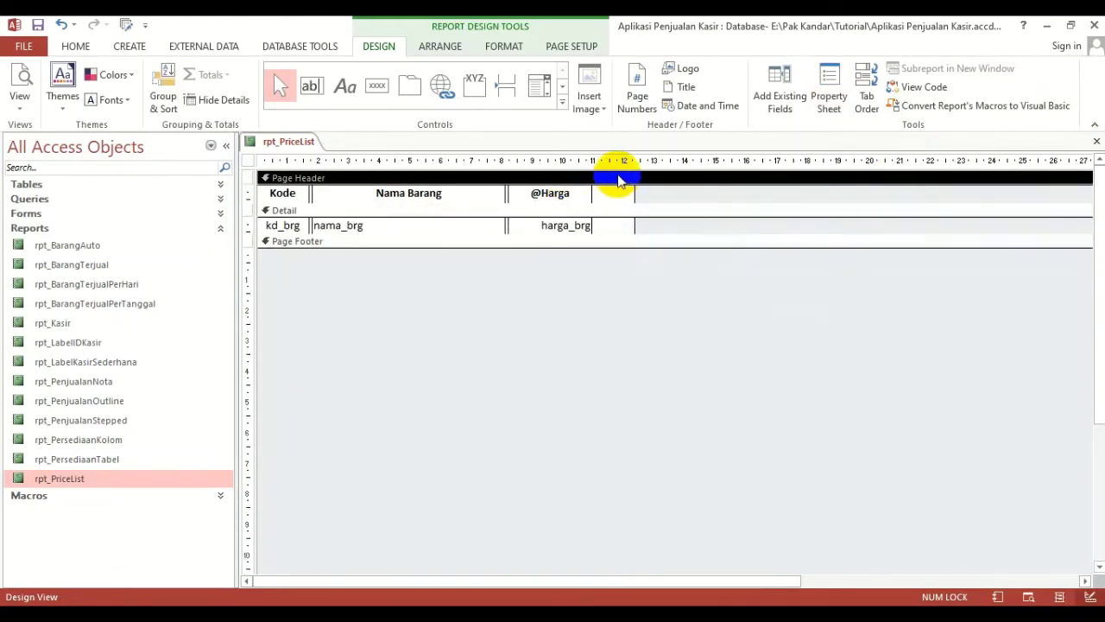
pyautogui.click(20, 76)
pyautogui.click(559, 171)
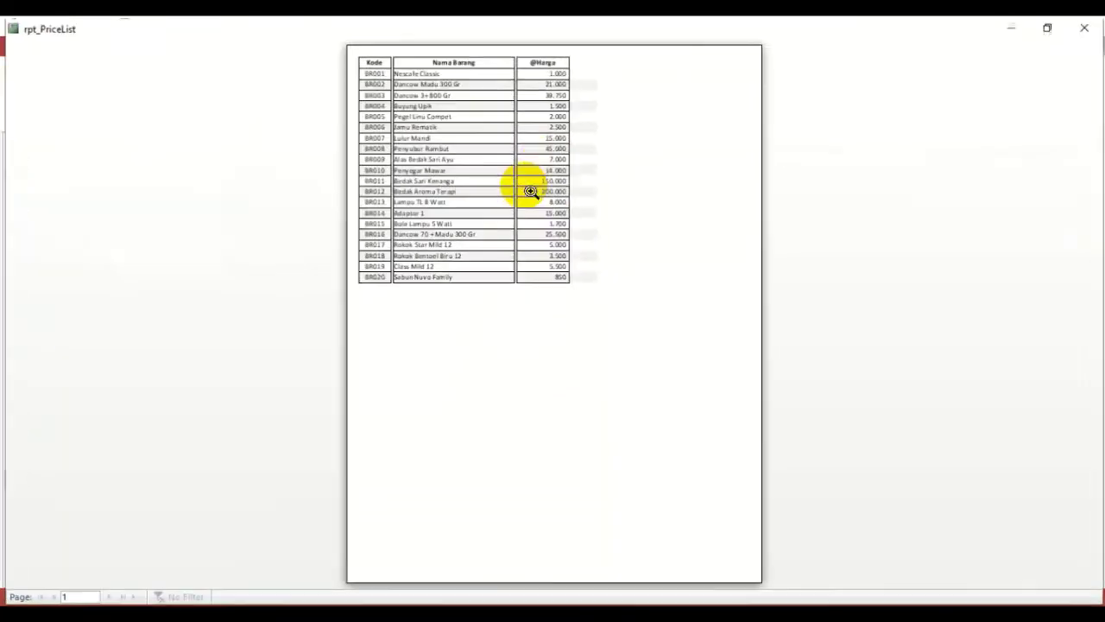
pyautogui.click(525, 189)
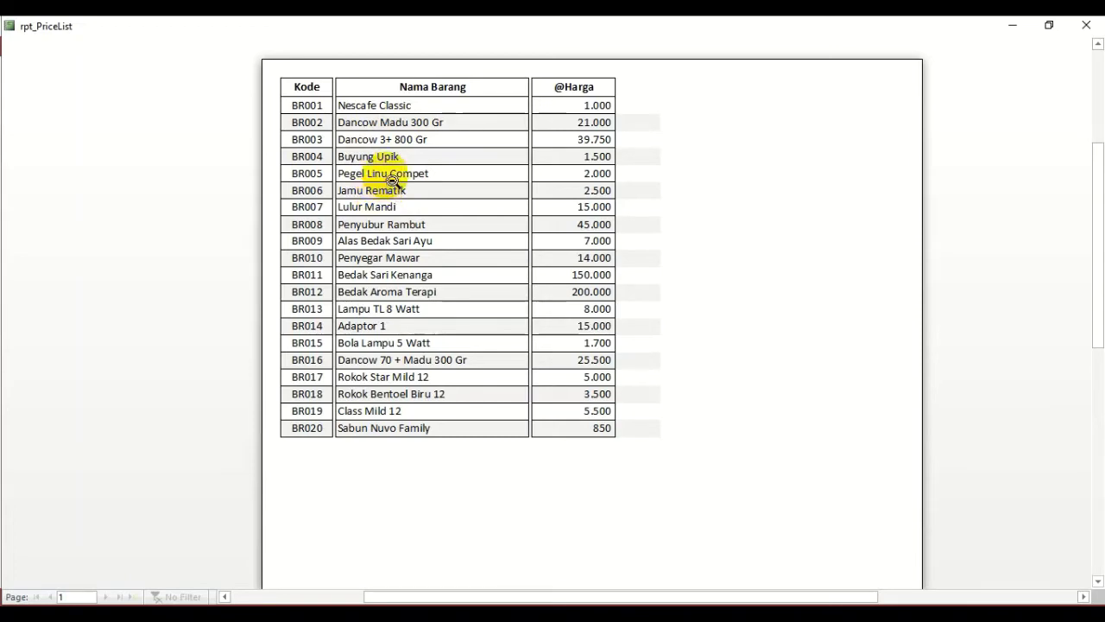
# - Return the report to Design View and set the Detail section's Alternate Back Color to white (Background 1)
pyautogui.rightClick(388, 178)
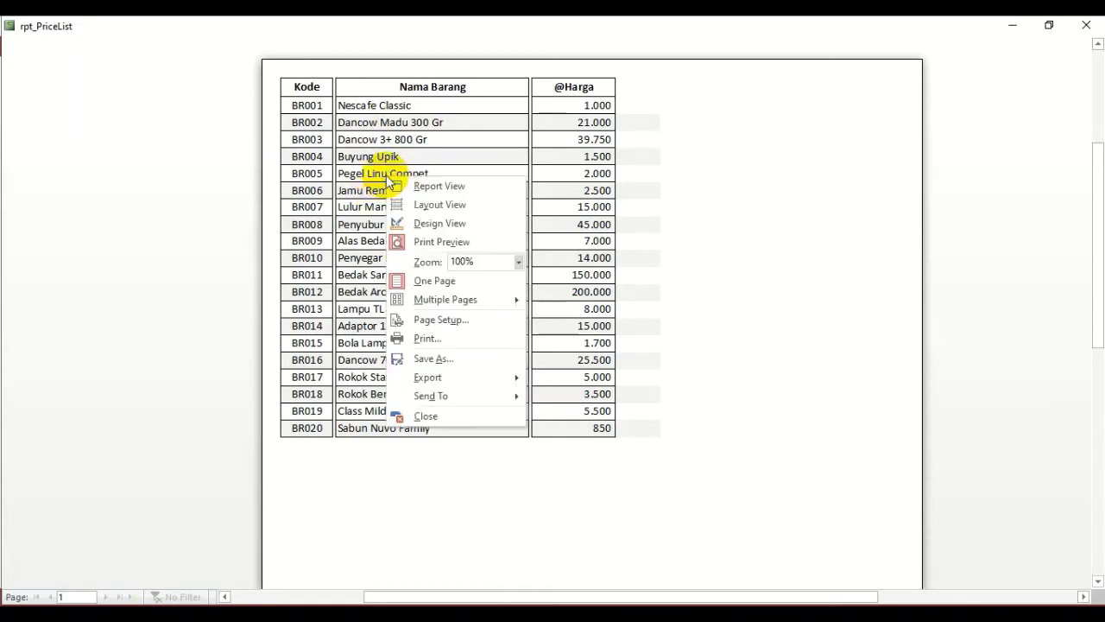
pyautogui.click(430, 223)
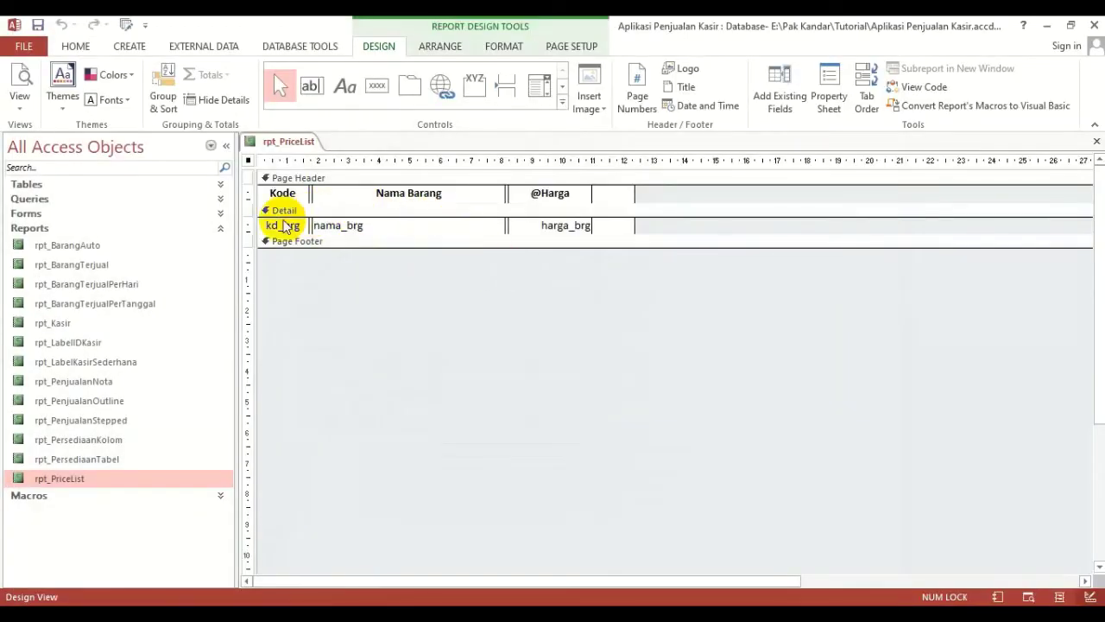
pyautogui.click(406, 212)
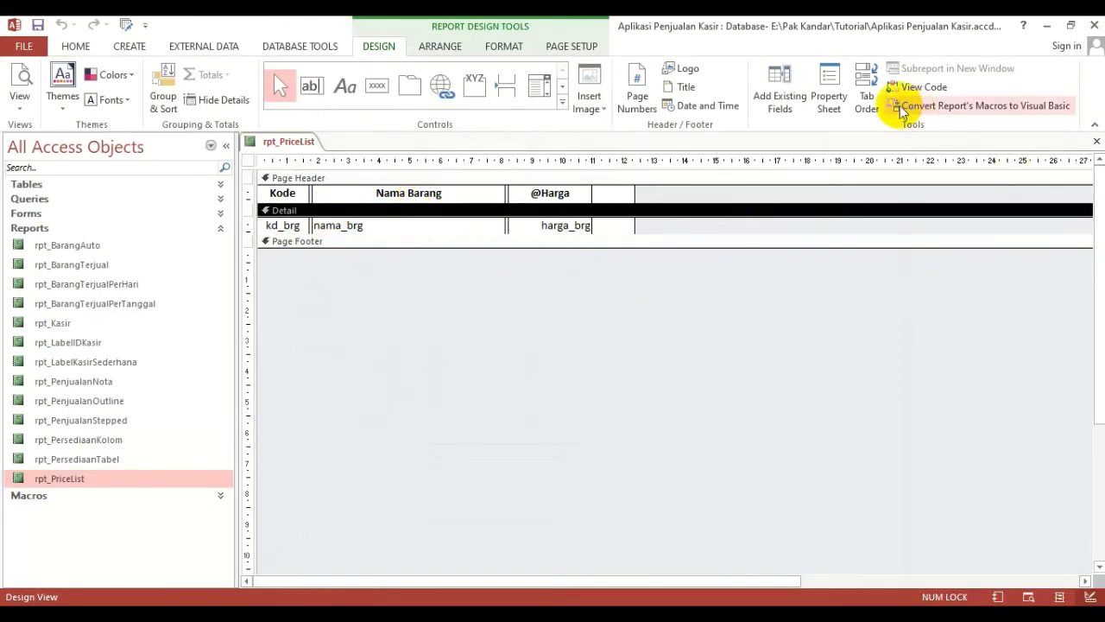
pyautogui.click(830, 90)
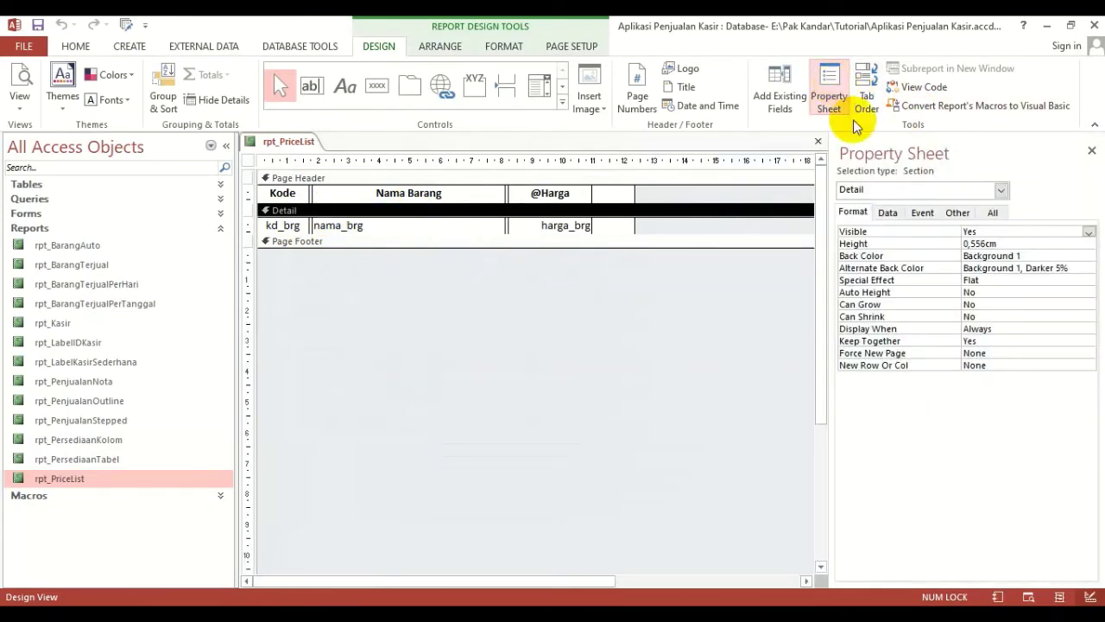
pyautogui.click(1024, 255)
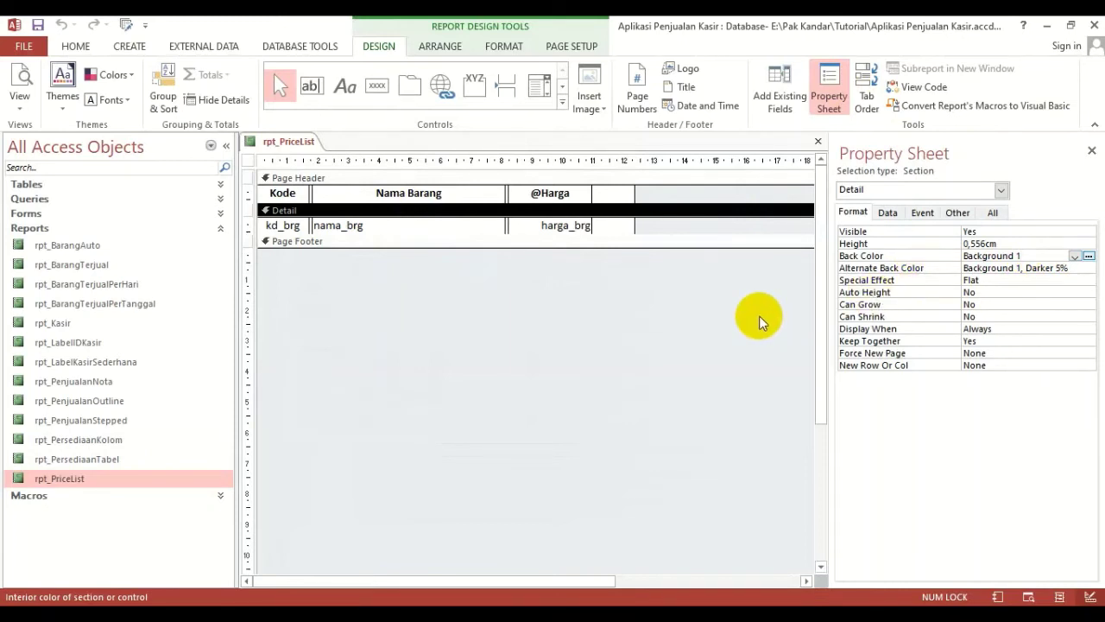
pyautogui.click(985, 267)
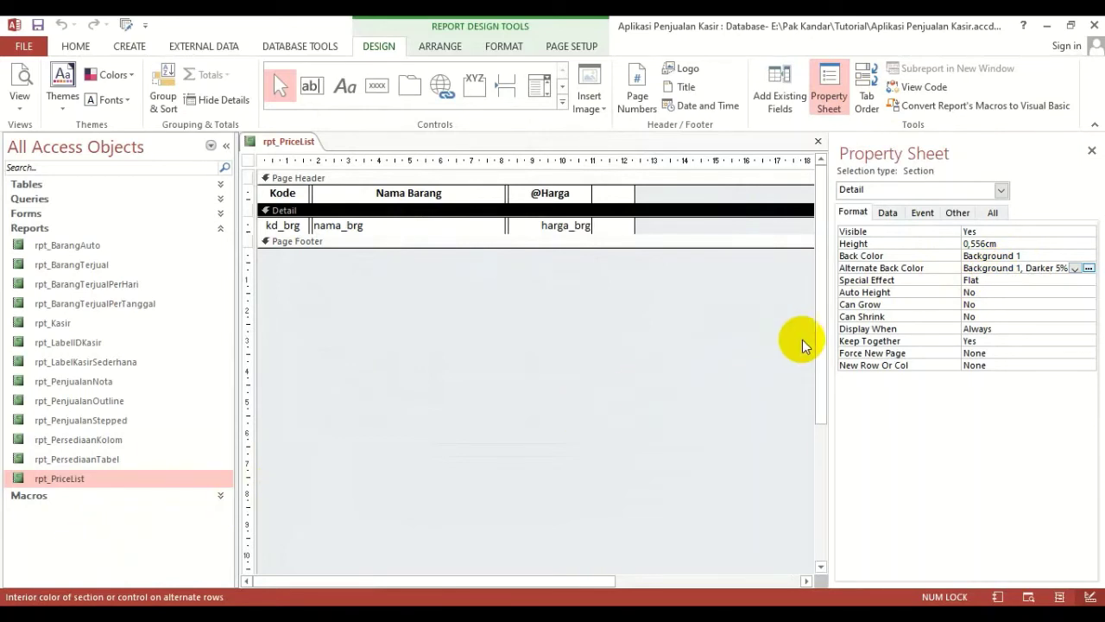
pyautogui.click(1023, 256)
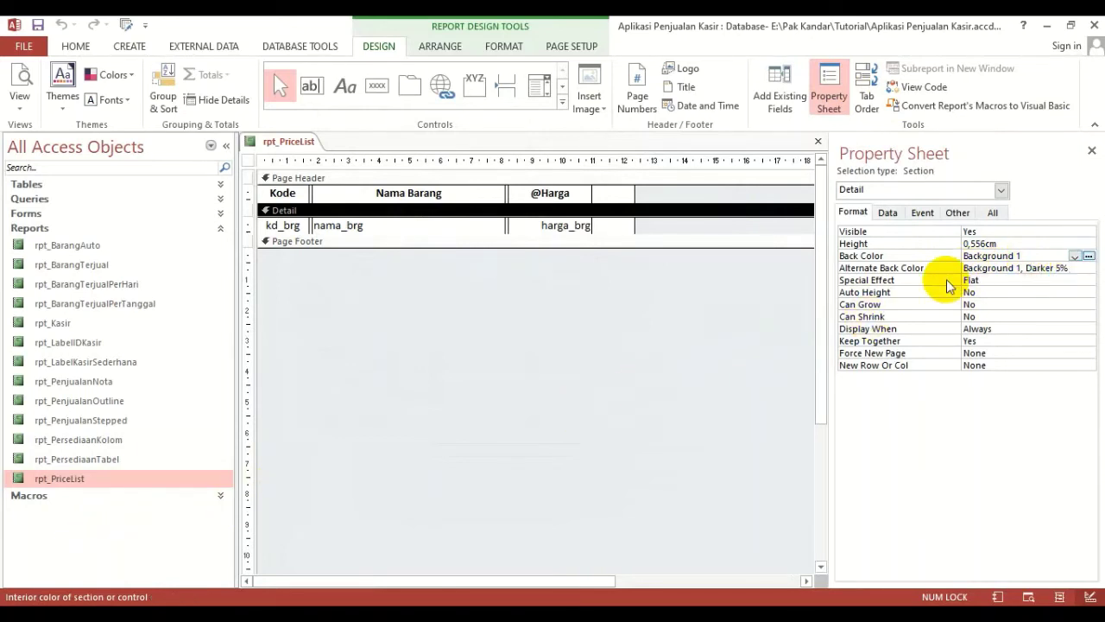
pyautogui.click(1015, 268)
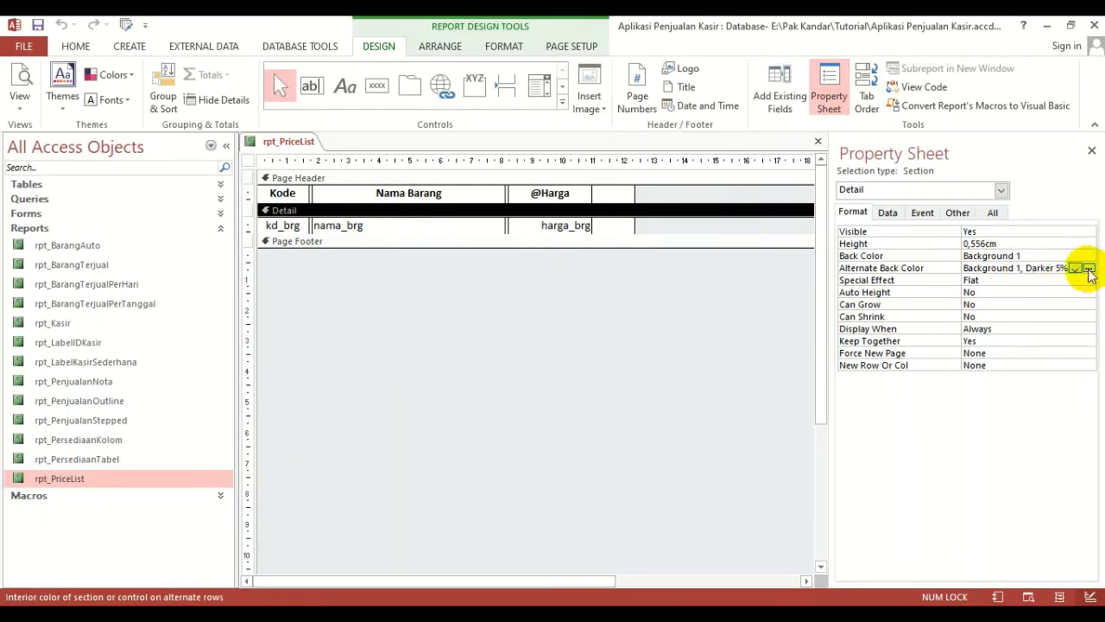
pyautogui.click(1087, 270)
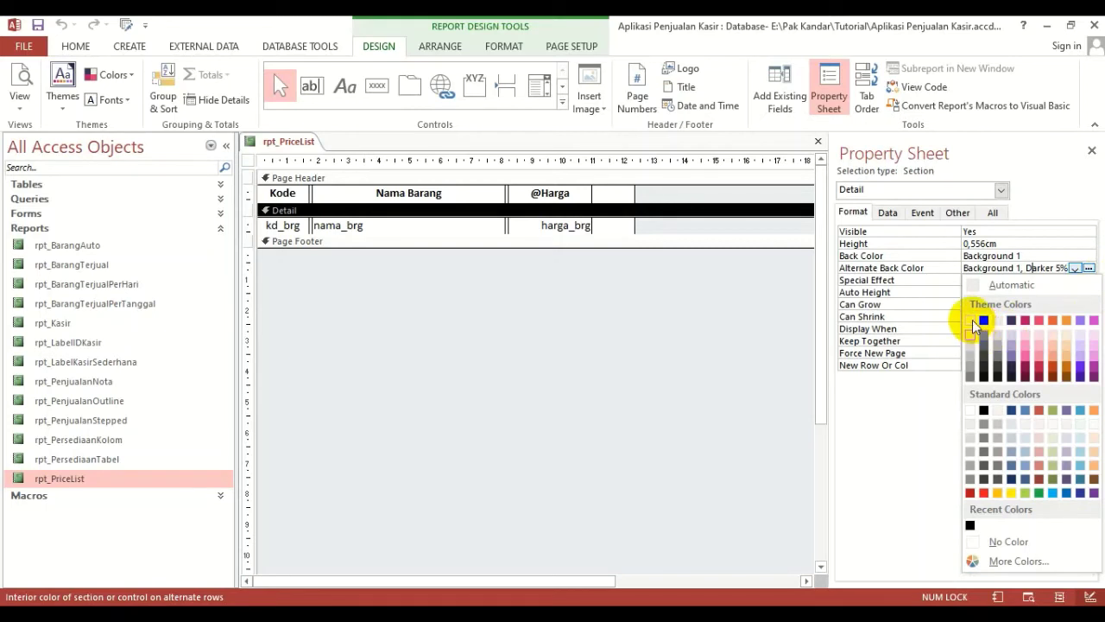
pyautogui.click(972, 321)
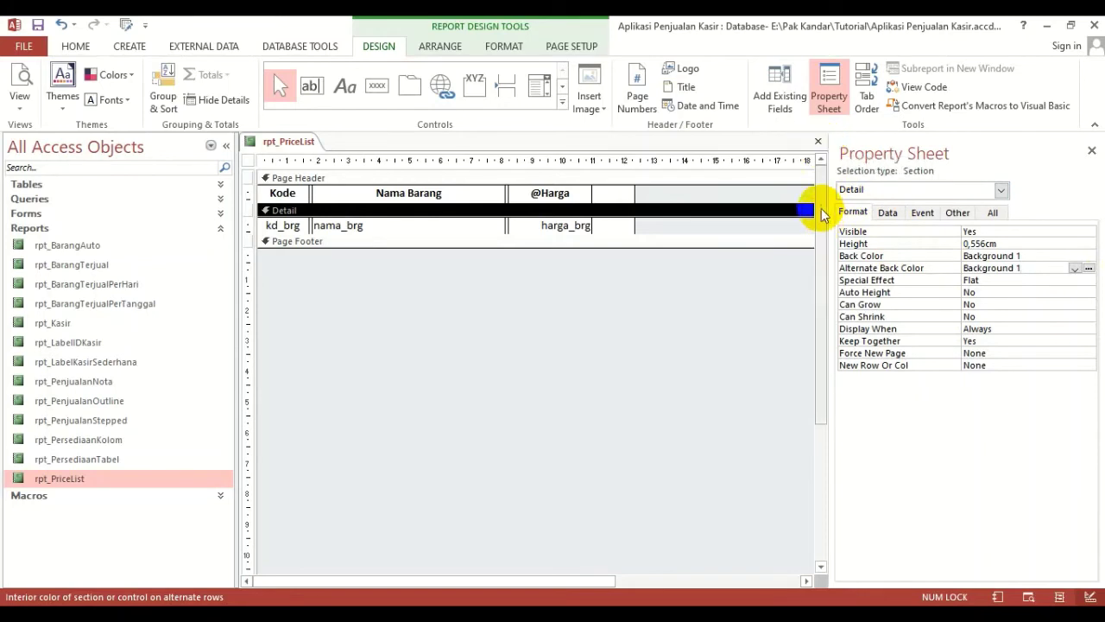
# - Close rpt_PriceList saving its design changes, and reopen it as a maximized, enlarged print preview
pyautogui.click(818, 142)
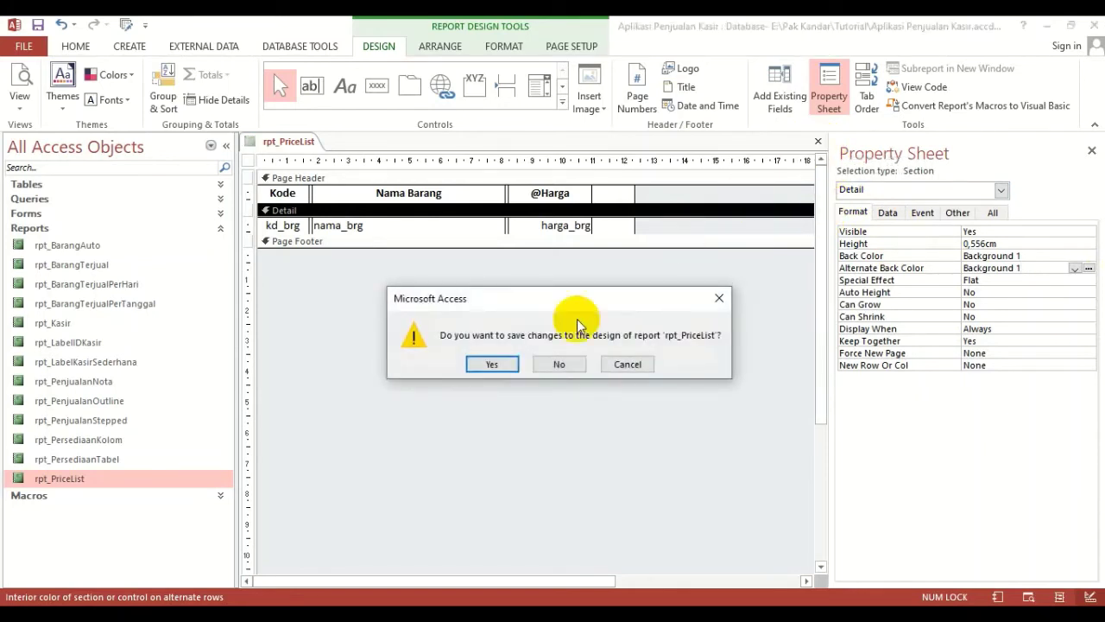
pyautogui.click(504, 368)
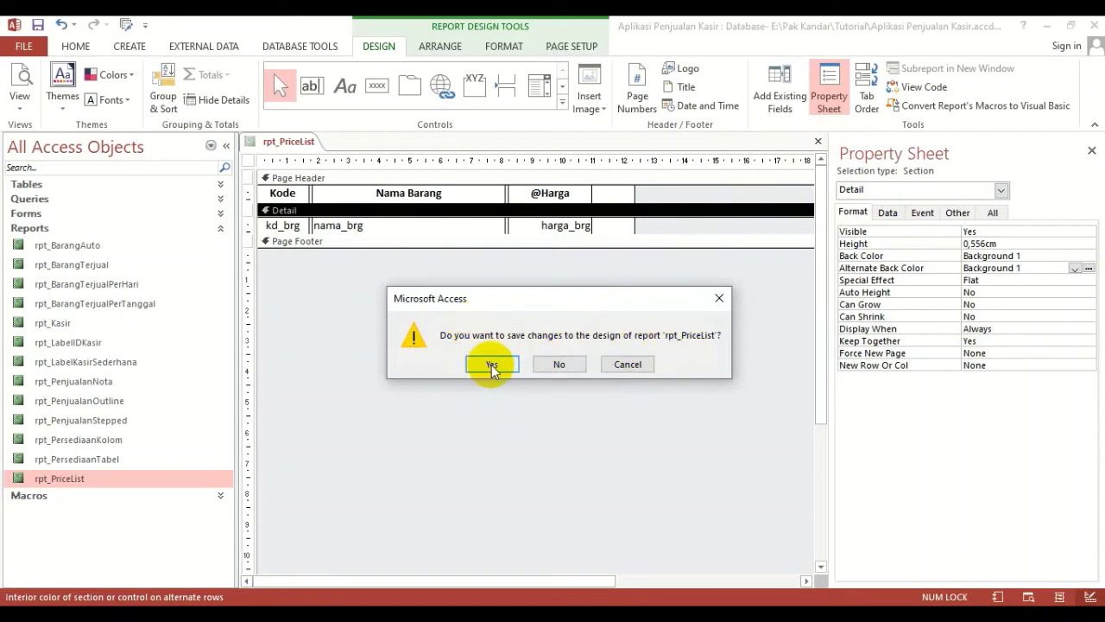
pyautogui.click(492, 366)
pyautogui.doubleClick(124, 480)
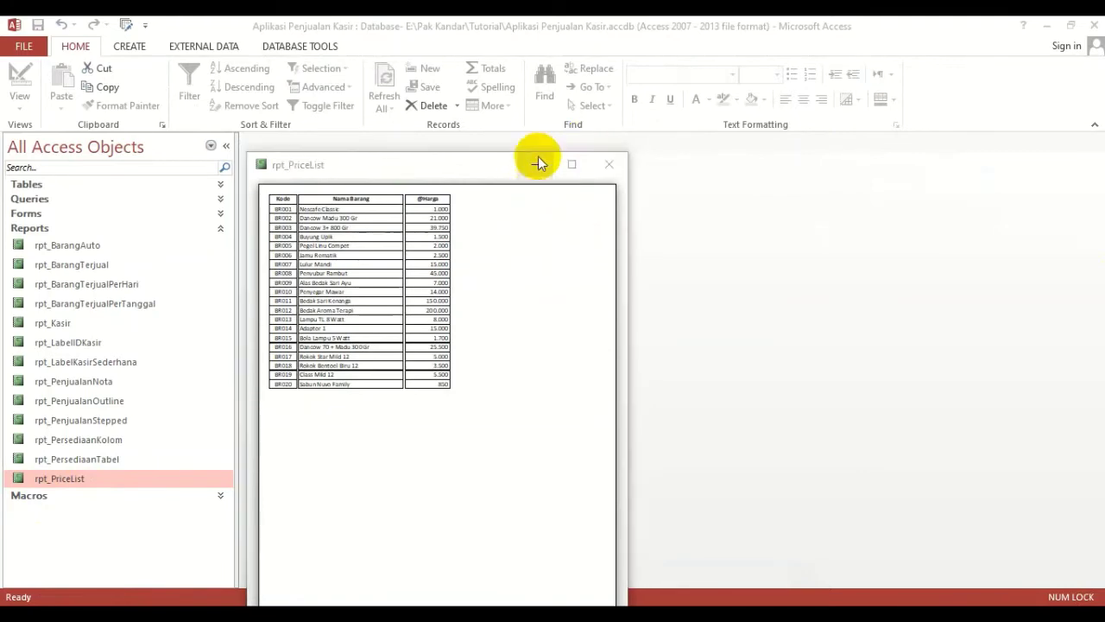
pyautogui.click(572, 165)
pyautogui.click(488, 65)
pyautogui.scroll(1, 411, 173)
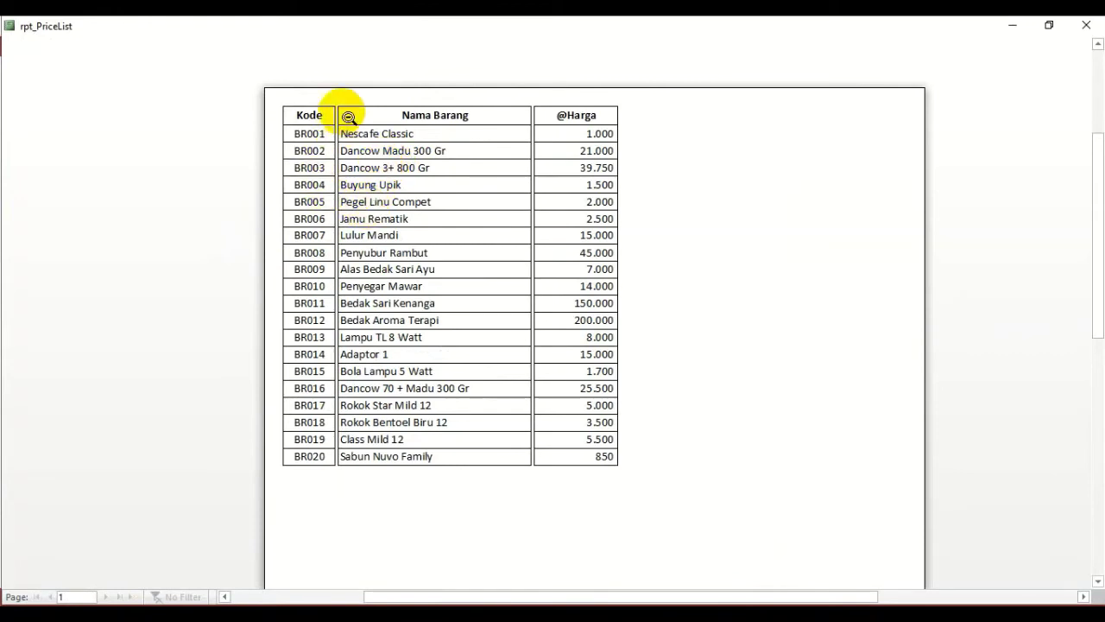
# - Bring the report back to Design View and select the Kode label together with the kd_brg field
pyautogui.rightClick(369, 226)
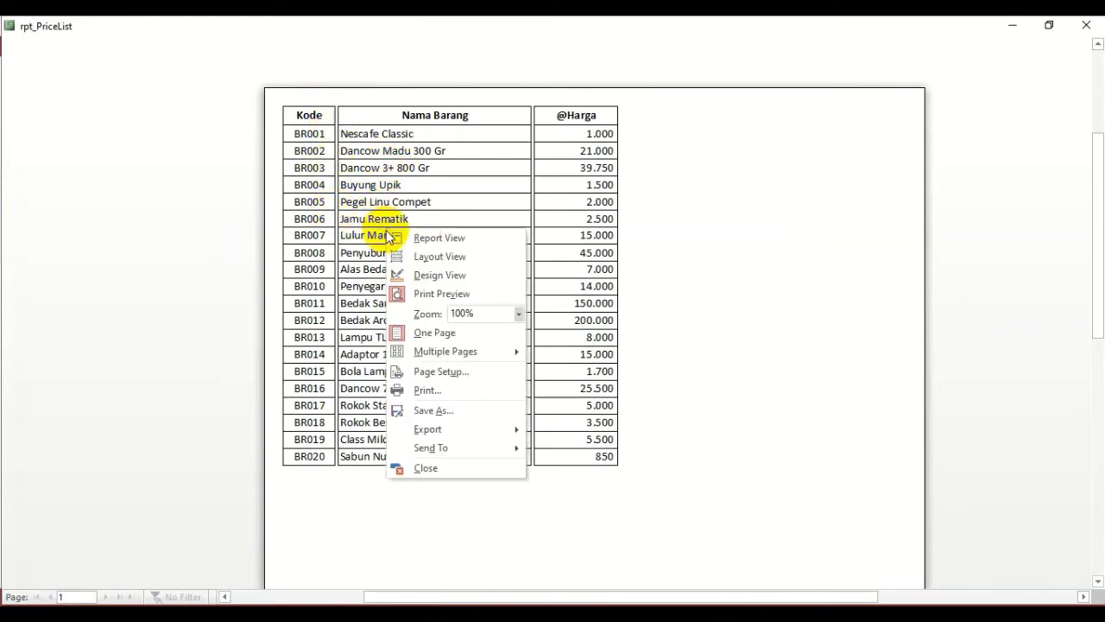
pyautogui.click(429, 275)
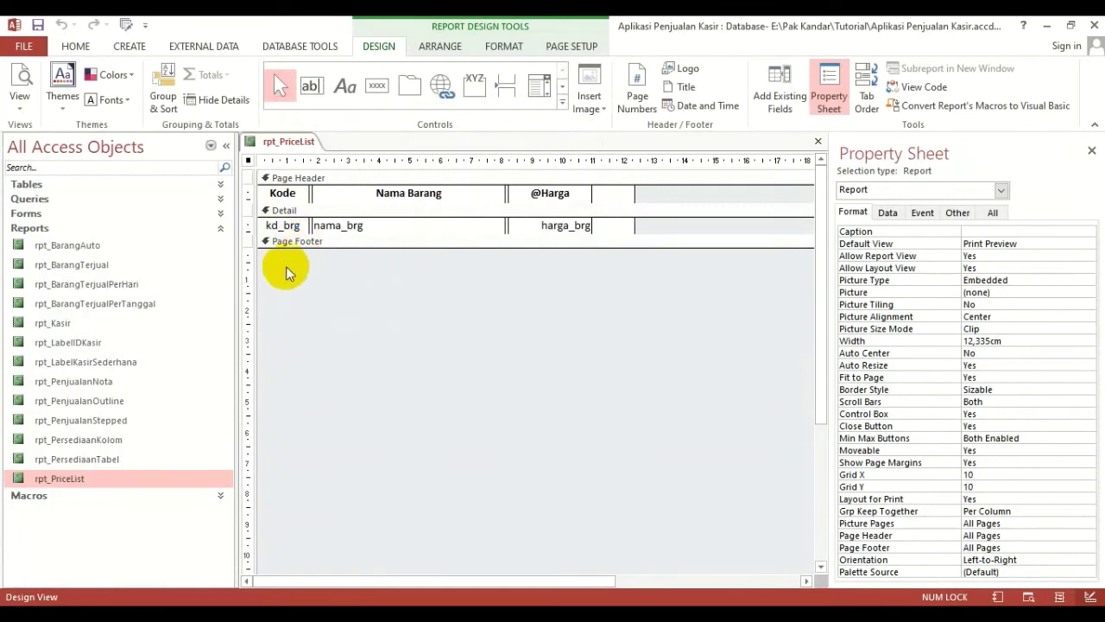
pyautogui.moveTo(286, 265); pyautogui.dragTo(305, 178)
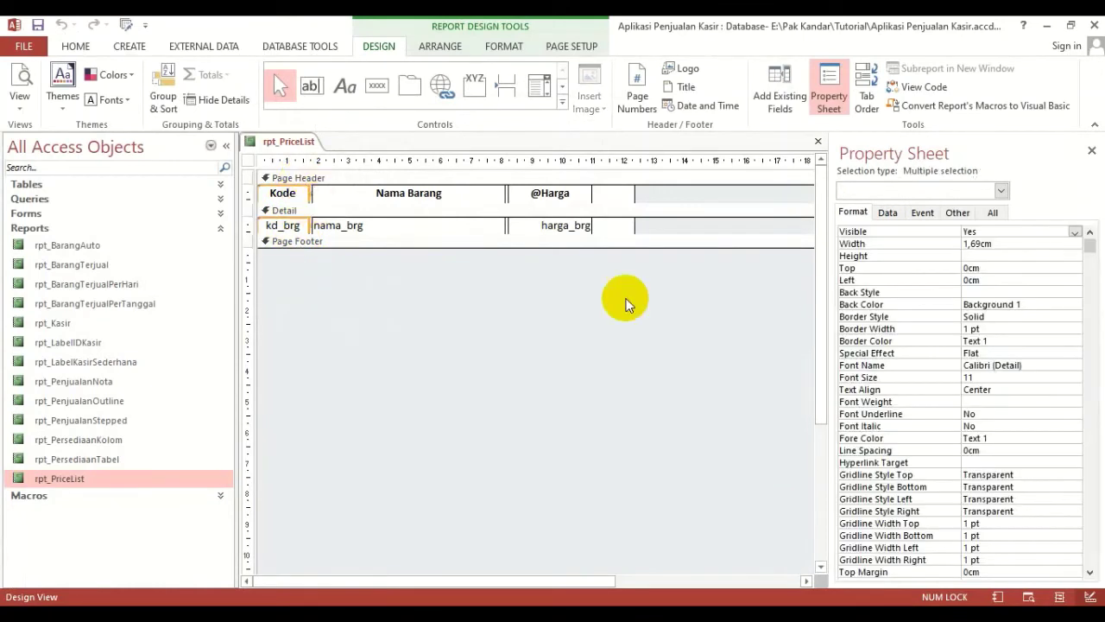
pyautogui.click(884, 244)
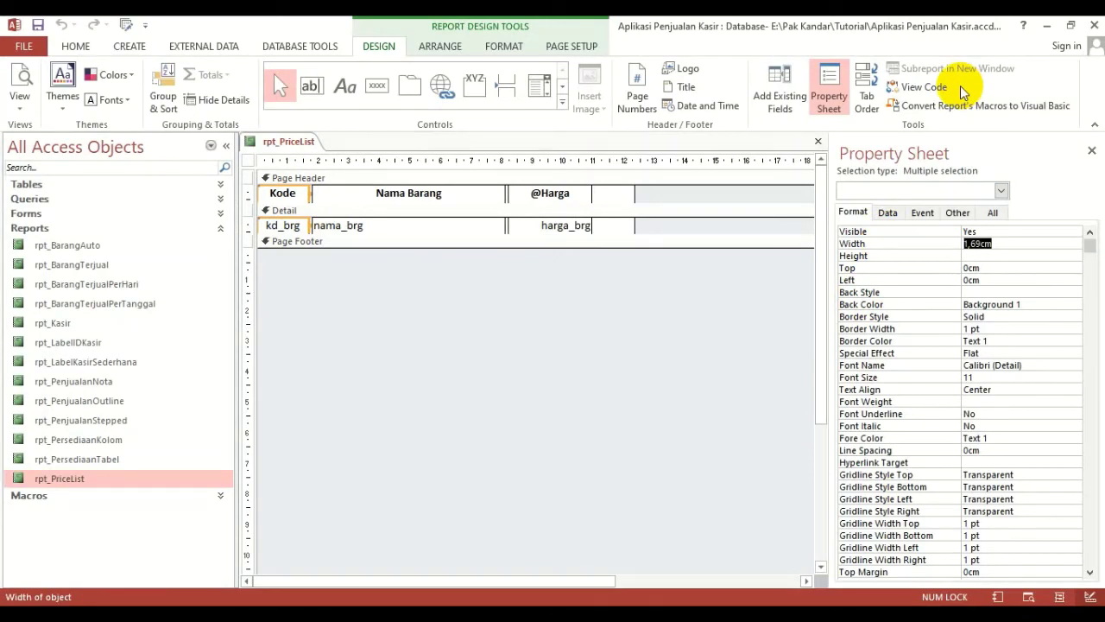
pyautogui.write('1,7')
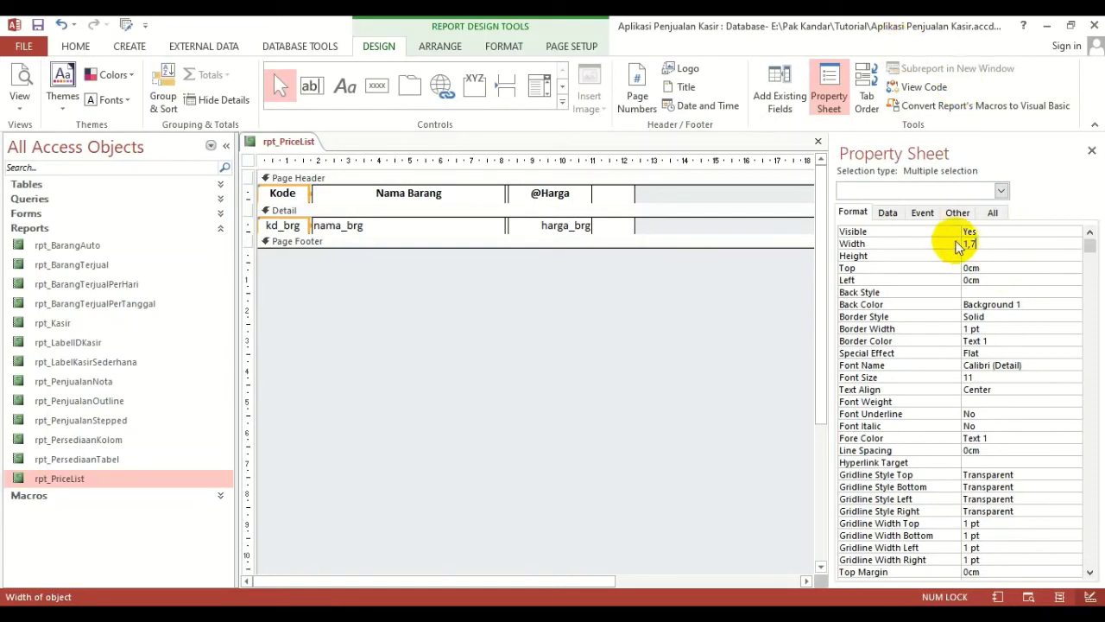
pyautogui.click(864, 245)
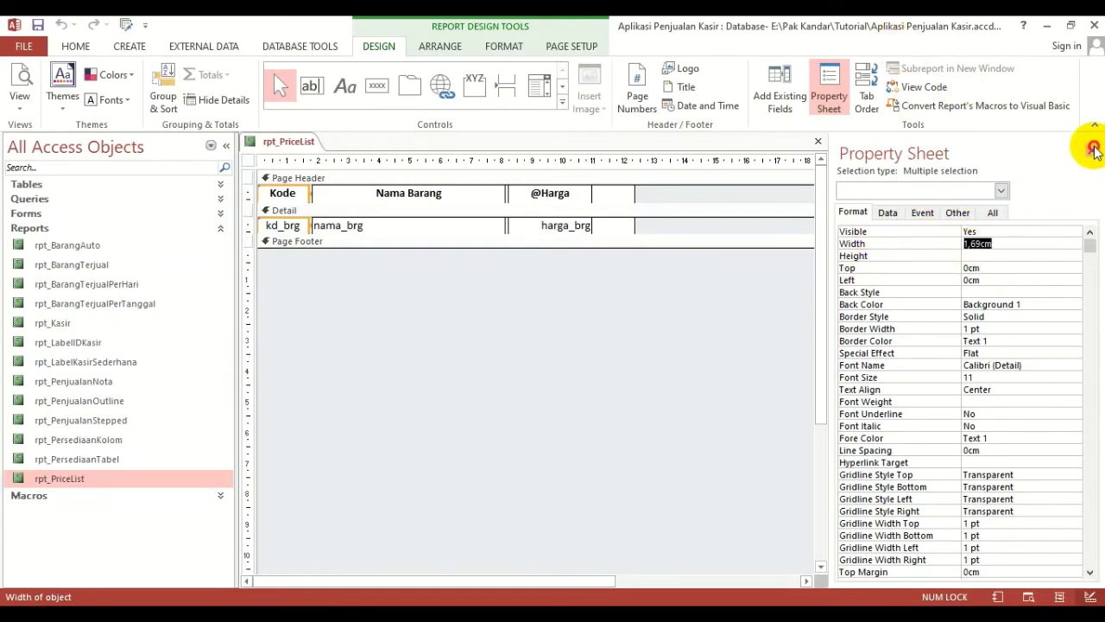
pyautogui.click(1091, 151)
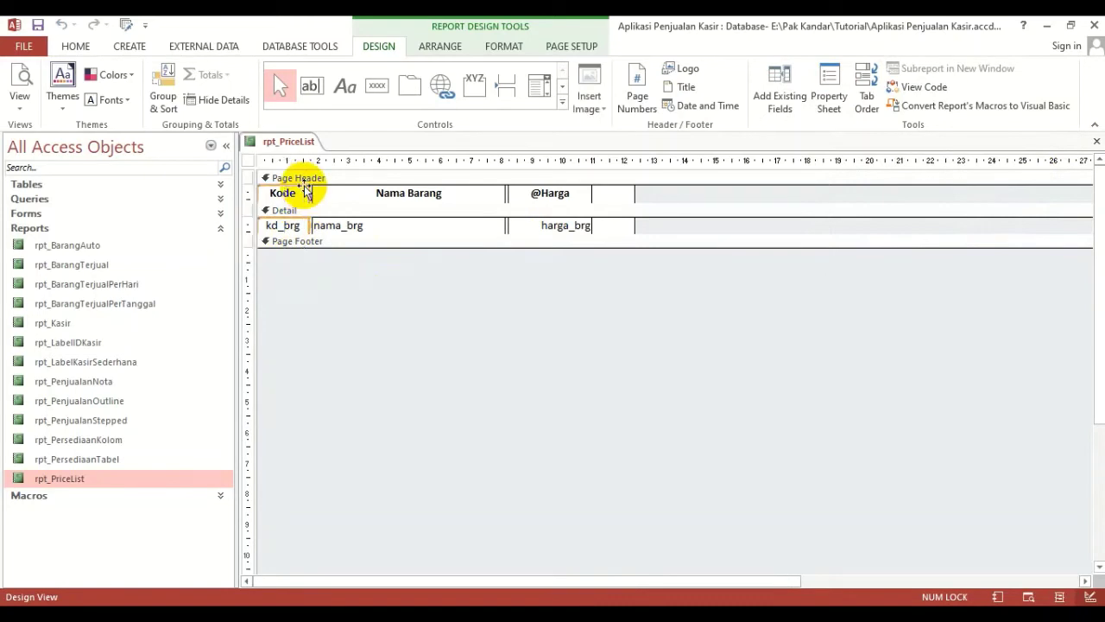
pyautogui.click(827, 86)
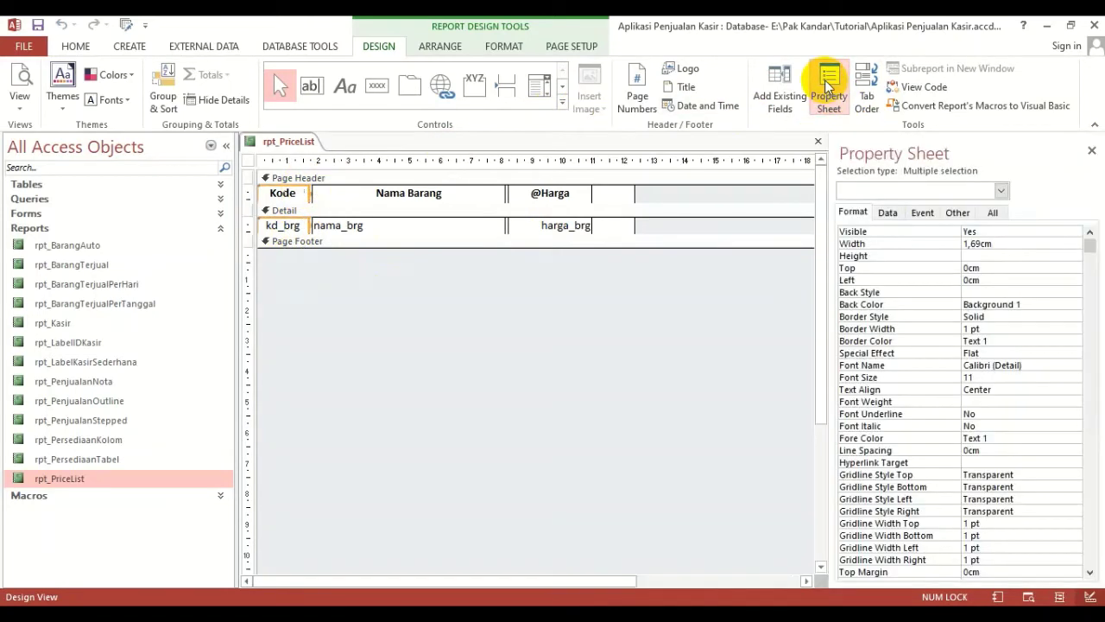
pyautogui.click(851, 215)
pyautogui.click(974, 256)
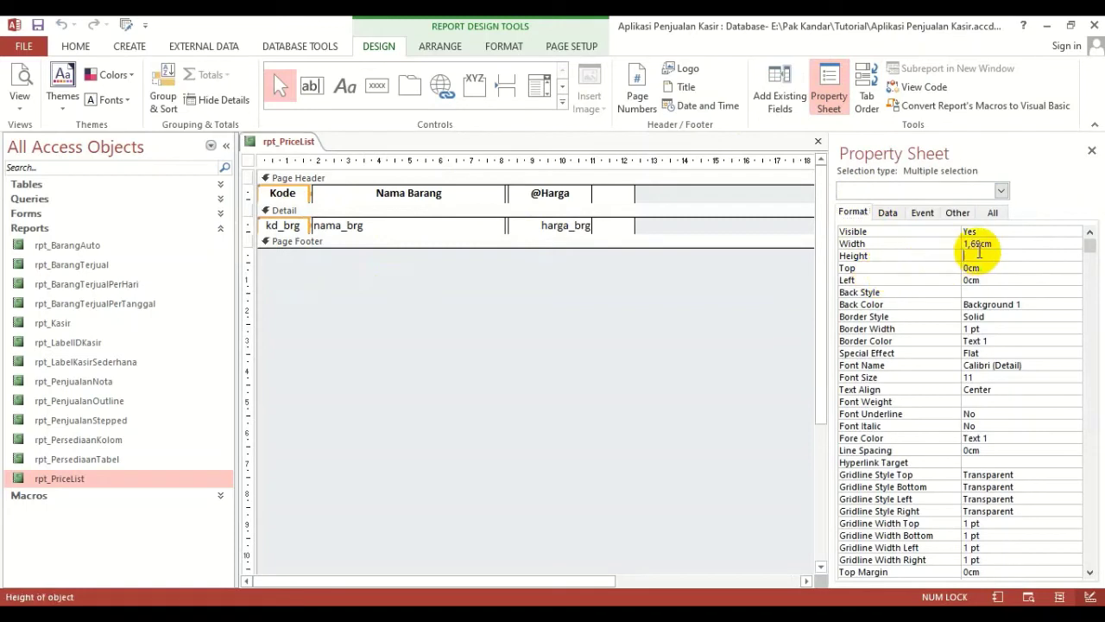
pyautogui.click(984, 244)
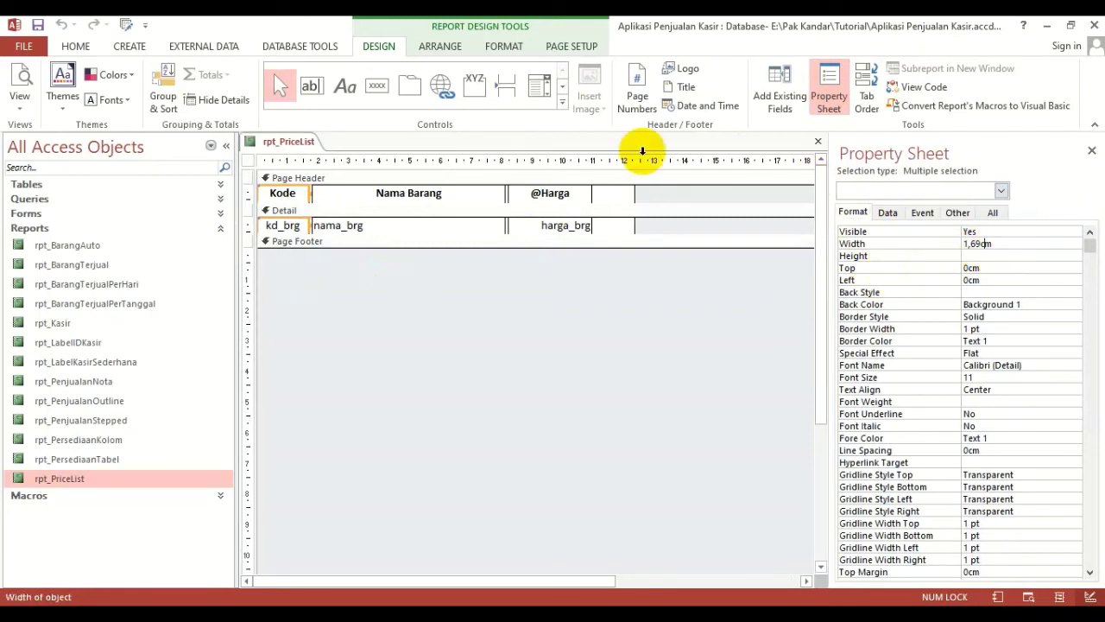
pyautogui.click(440, 46)
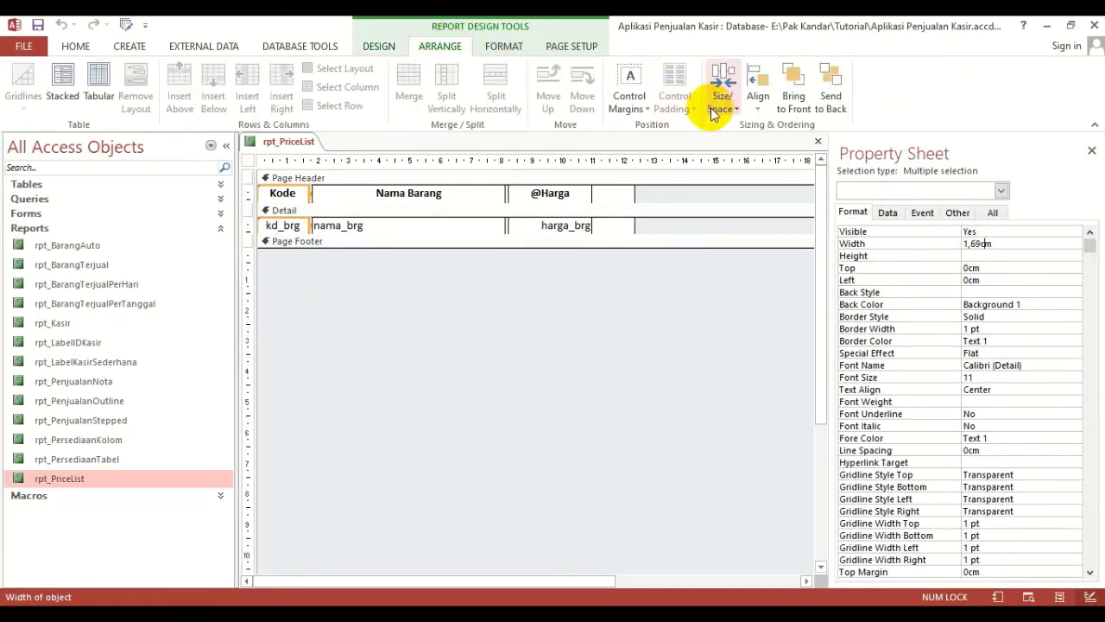
pyautogui.click(386, 50)
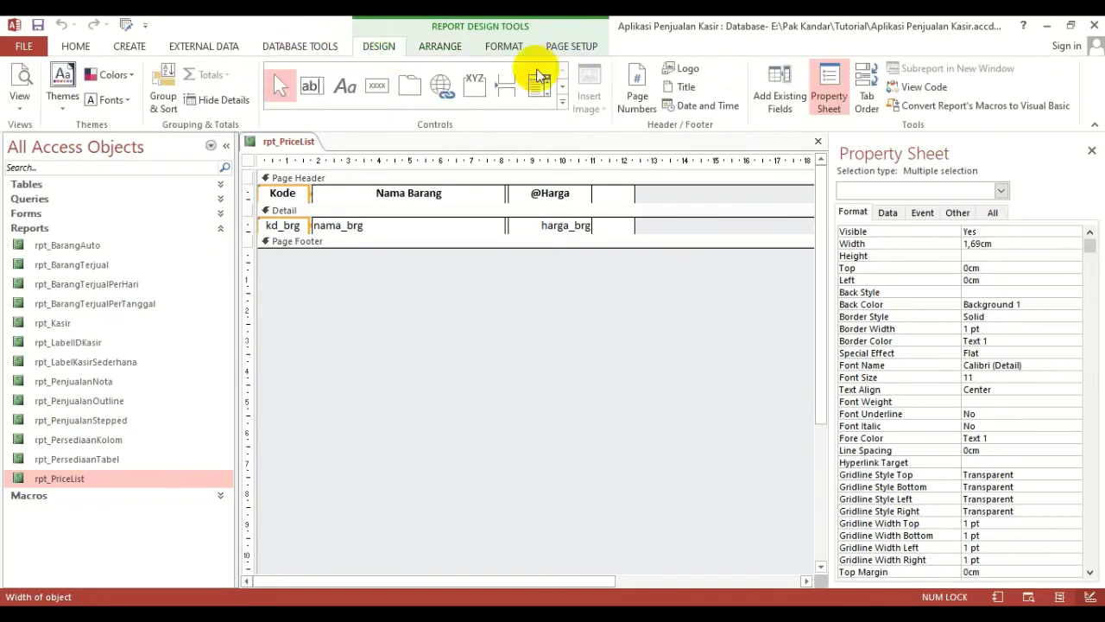
# - Set the Width of the selected Kode label and kd_brg field to 1,7 cm
pyautogui.click(917, 244)
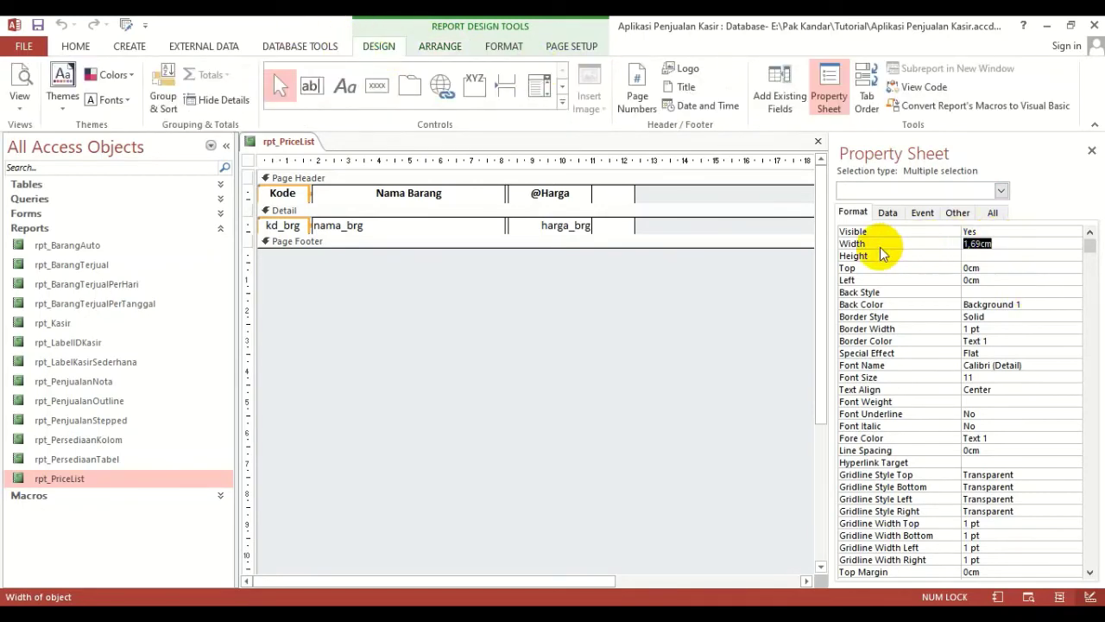
pyautogui.write('1,7')
pyautogui.press('Return')
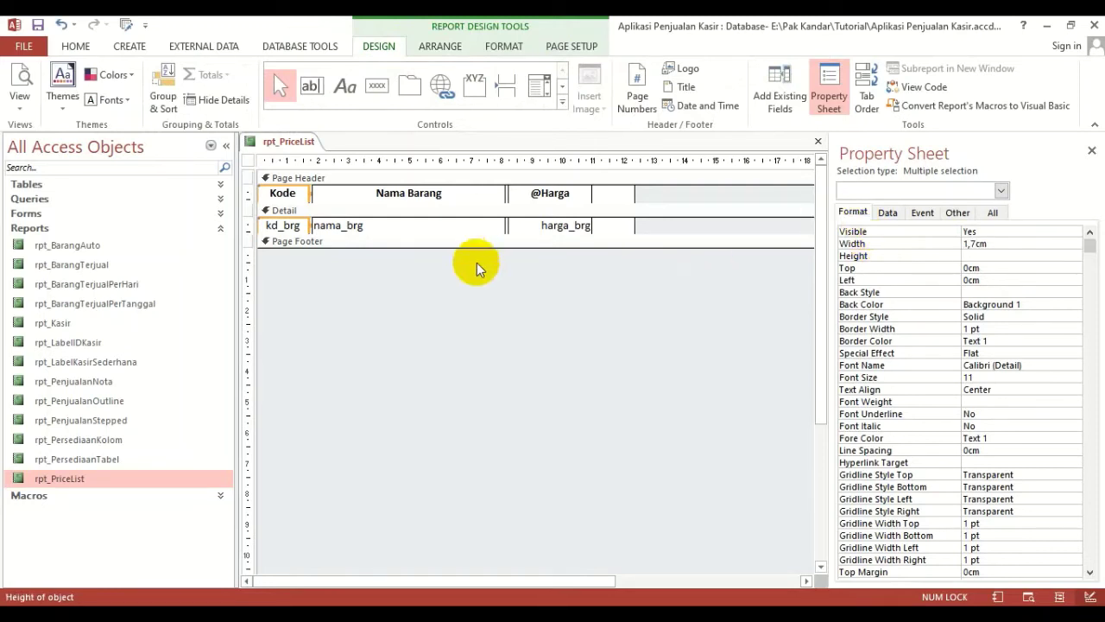
# - Select the Nama Barang label and nama_brg field and set their Left position to 1,7 cm and Width to 6 cm
pyautogui.click(423, 196)
pyautogui.keyDown('shift'); pyautogui.click(429, 227); pyautogui.keyUp('shift')
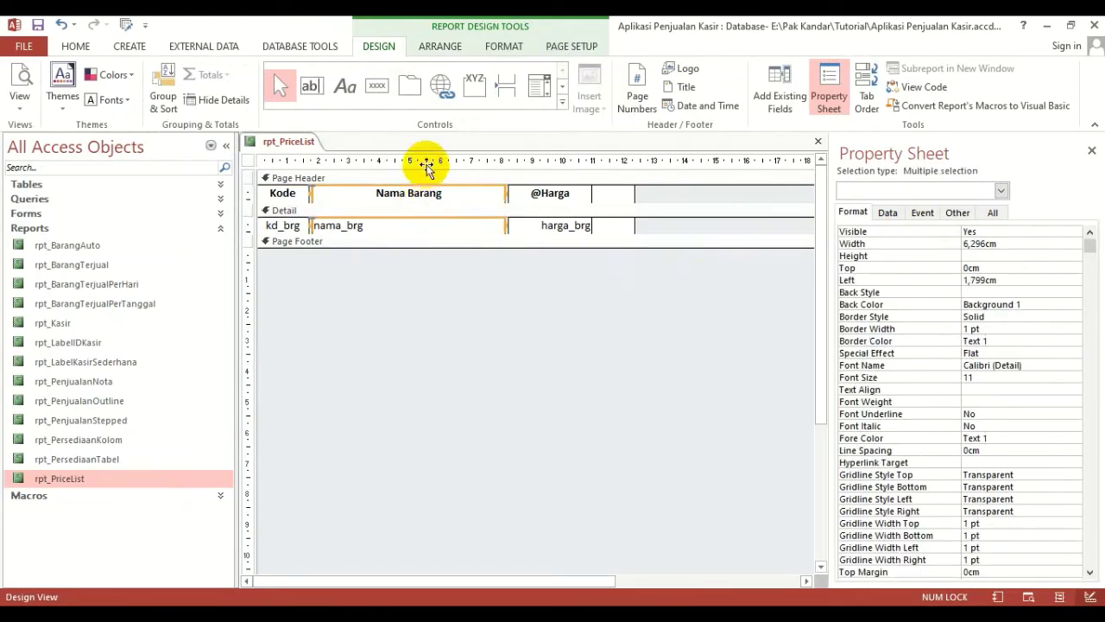
pyautogui.click(868, 279)
pyautogui.write('1')
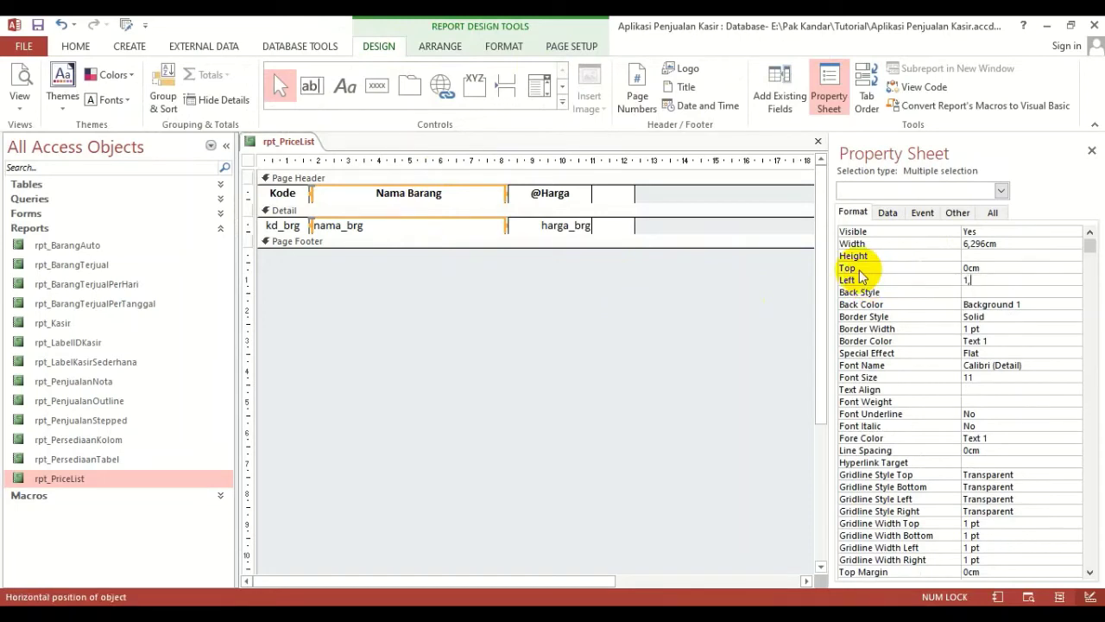
pyautogui.write(',7')
pyautogui.press('Return')
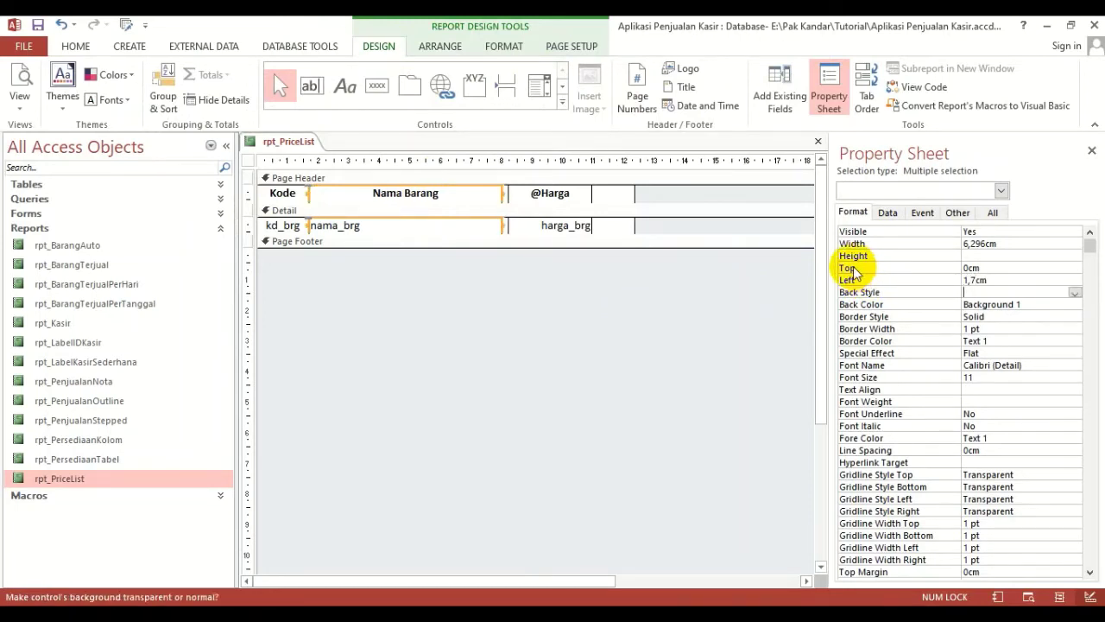
pyautogui.click(887, 244)
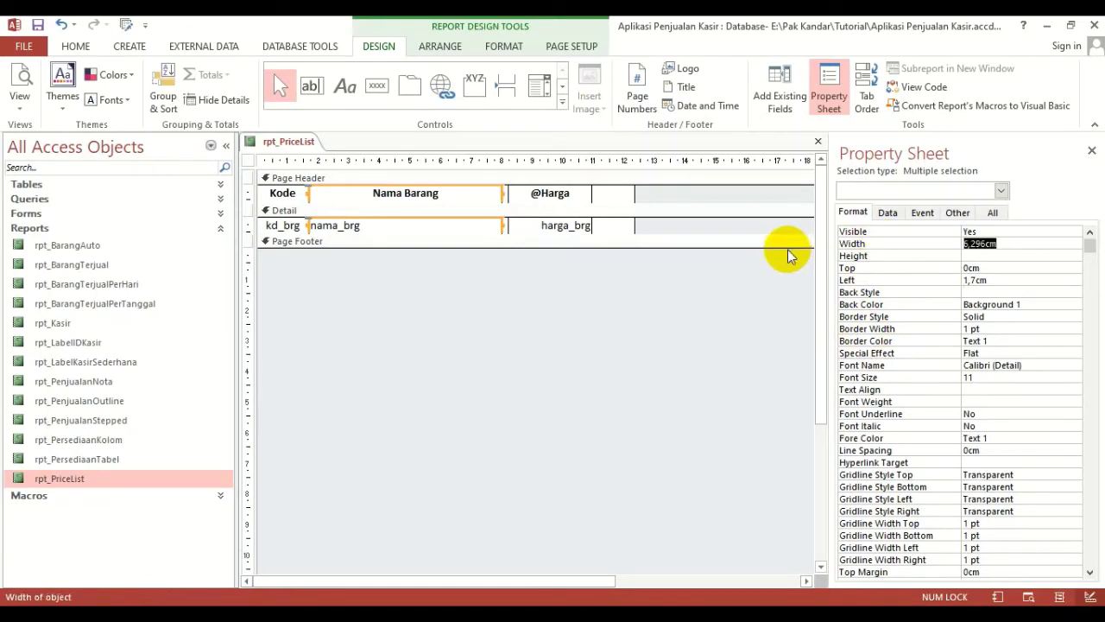
pyautogui.write('6')
pyautogui.press('Return')
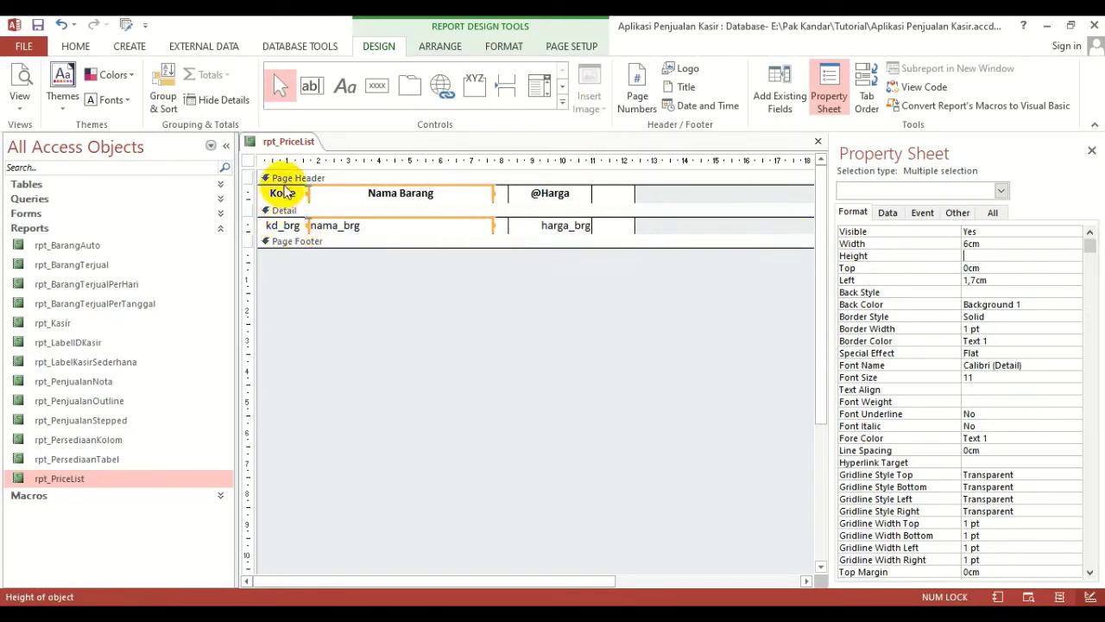
pyautogui.click(541, 196)
pyautogui.click(447, 194)
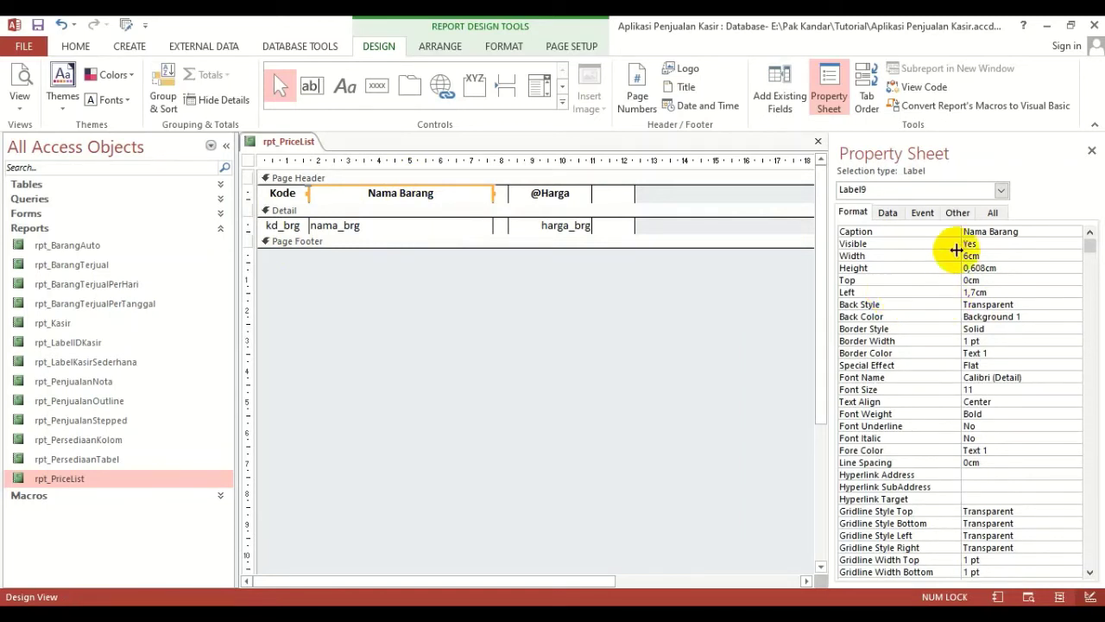
pyautogui.click(974, 292)
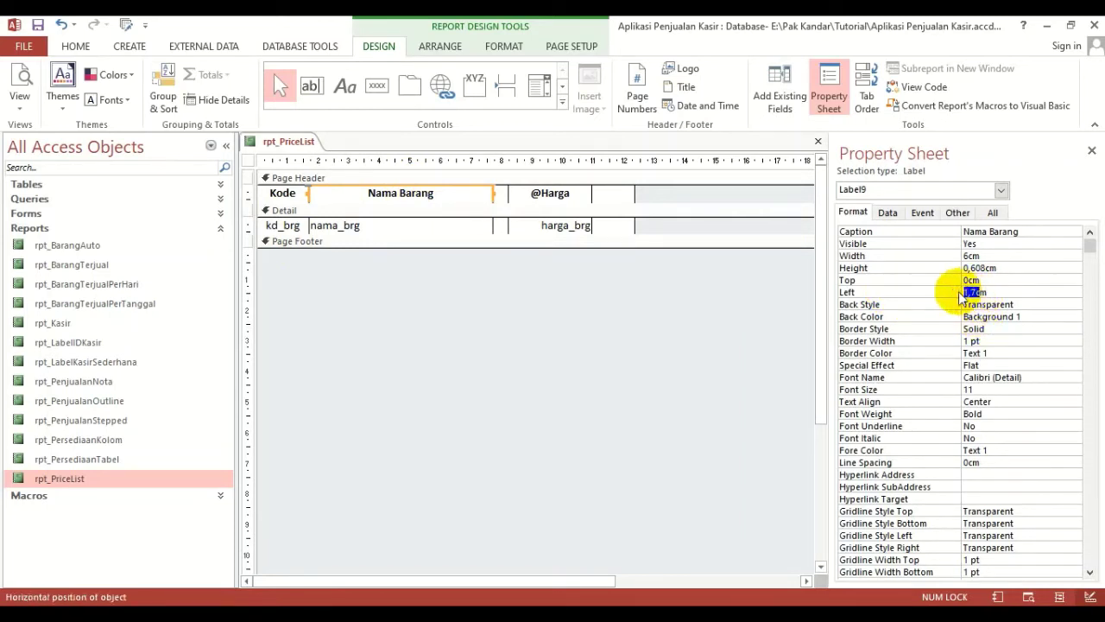
pyautogui.click(947, 257)
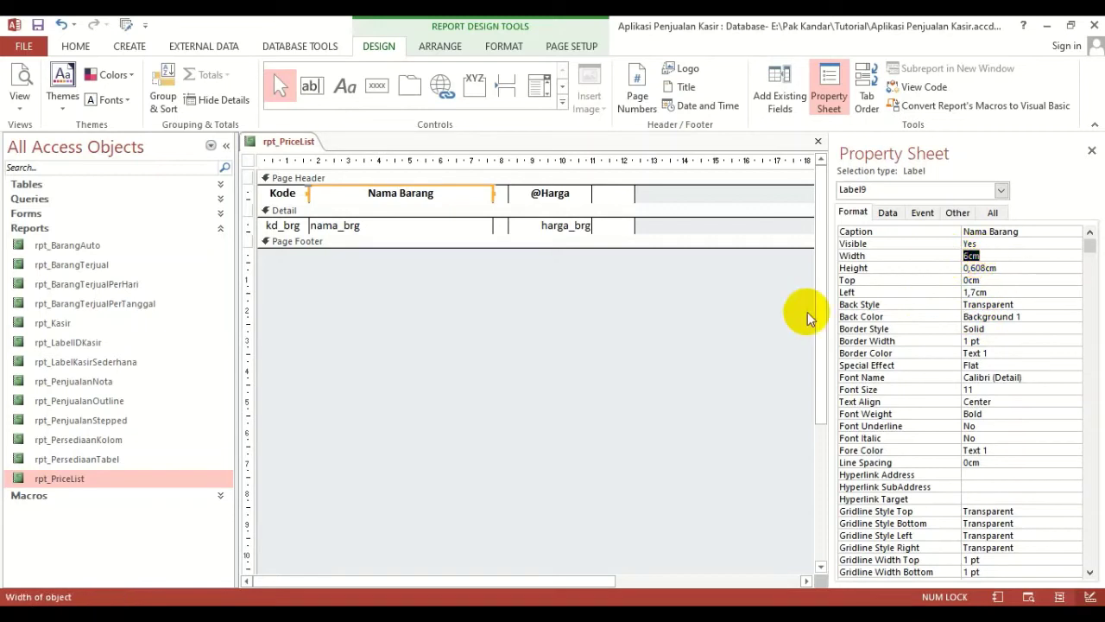
pyautogui.click(528, 193)
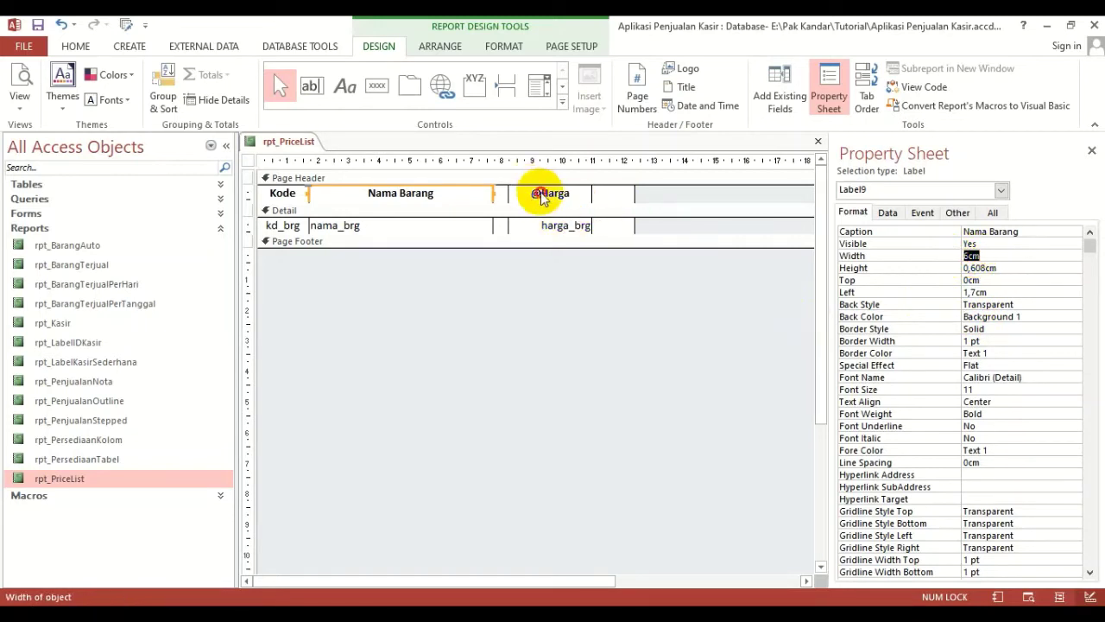
pyautogui.keyDown('shift'); pyautogui.click(562, 230); pyautogui.keyUp('shift')
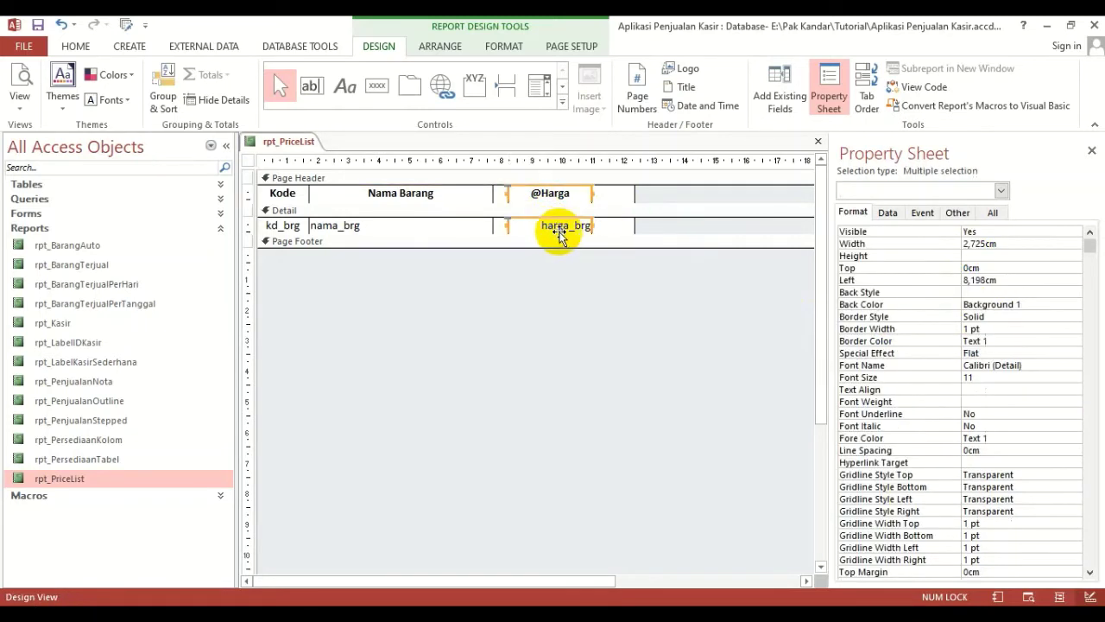
pyautogui.click(905, 278)
pyautogui.write('7,7')
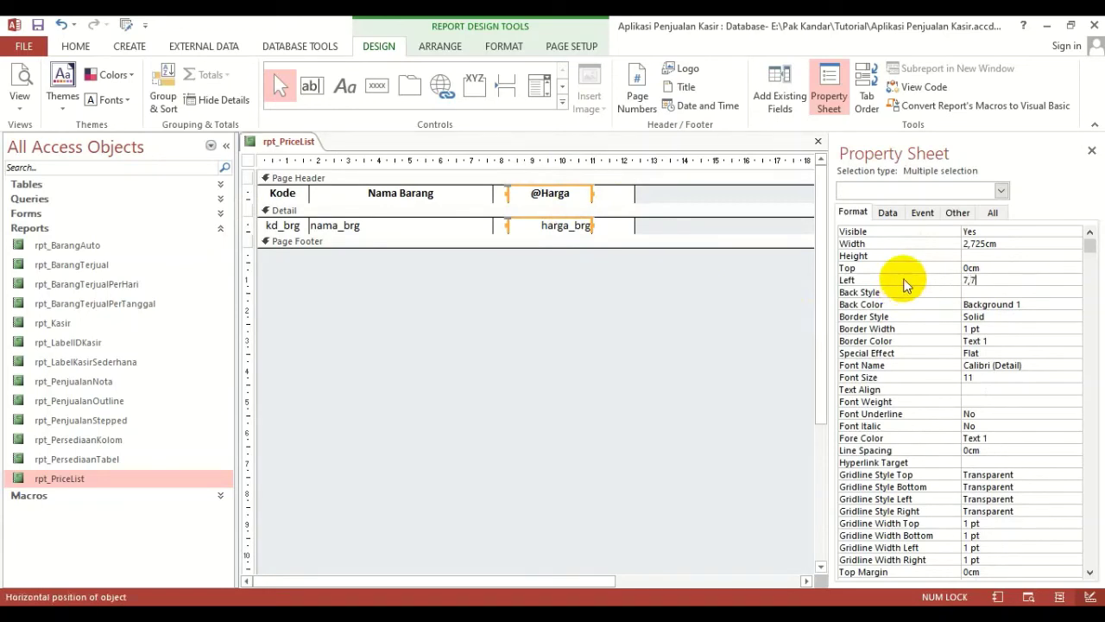
pyautogui.press('Return')
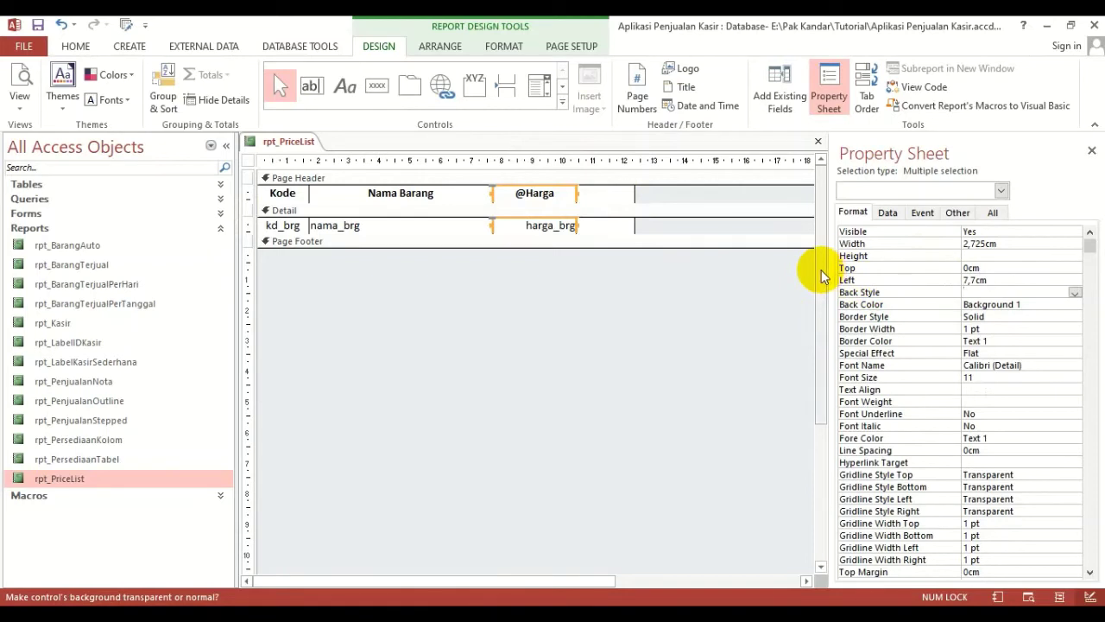
pyautogui.click(919, 243)
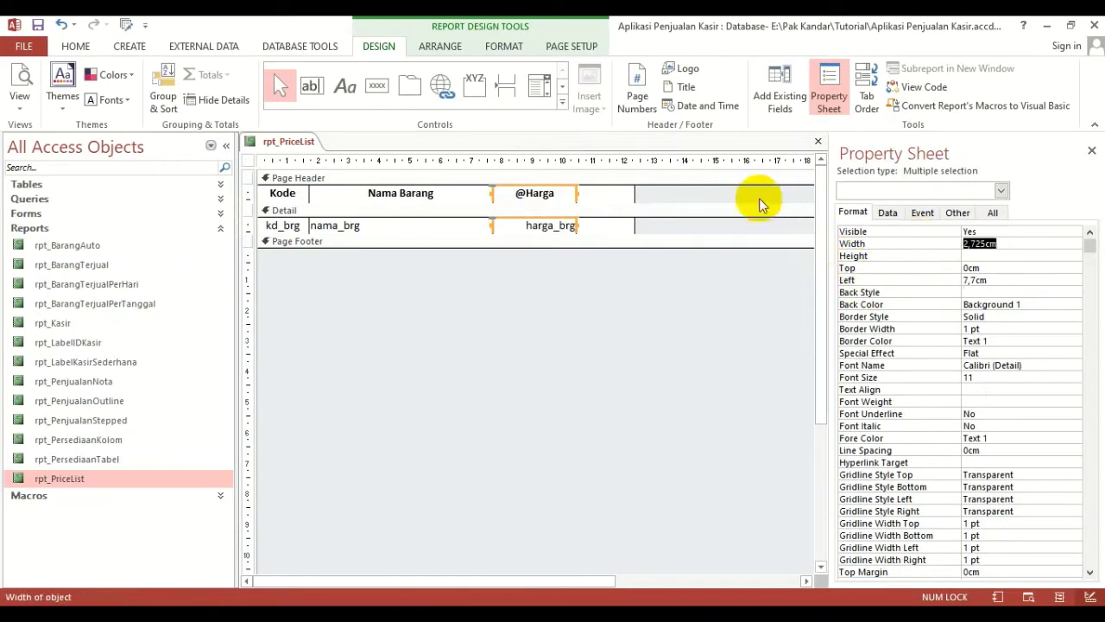
pyautogui.write('2')
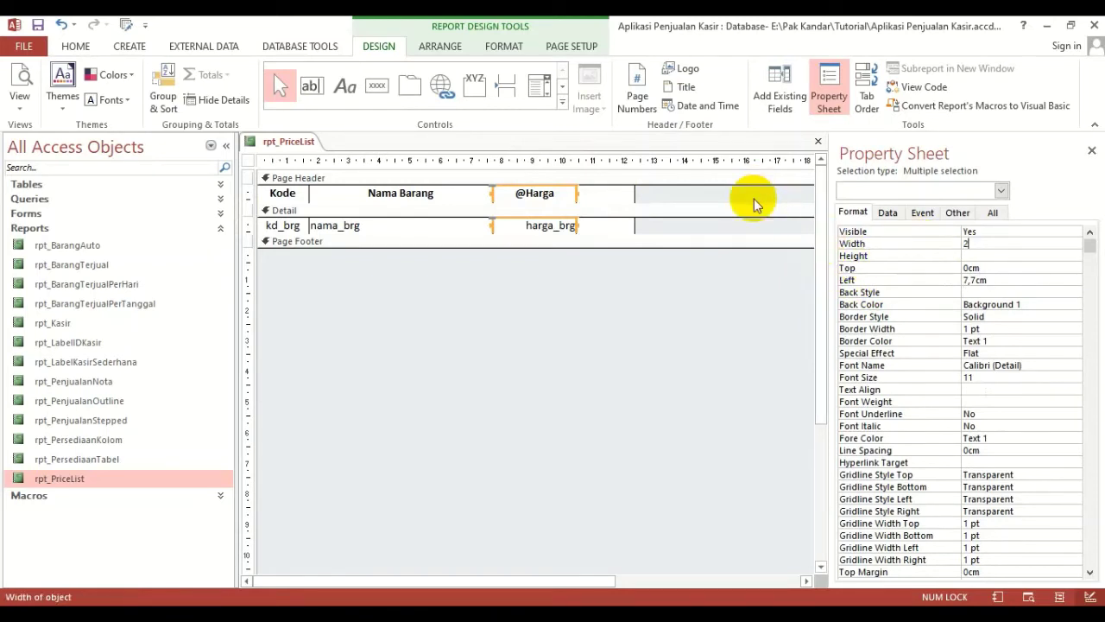
pyautogui.write(',5')
pyautogui.press('Return')
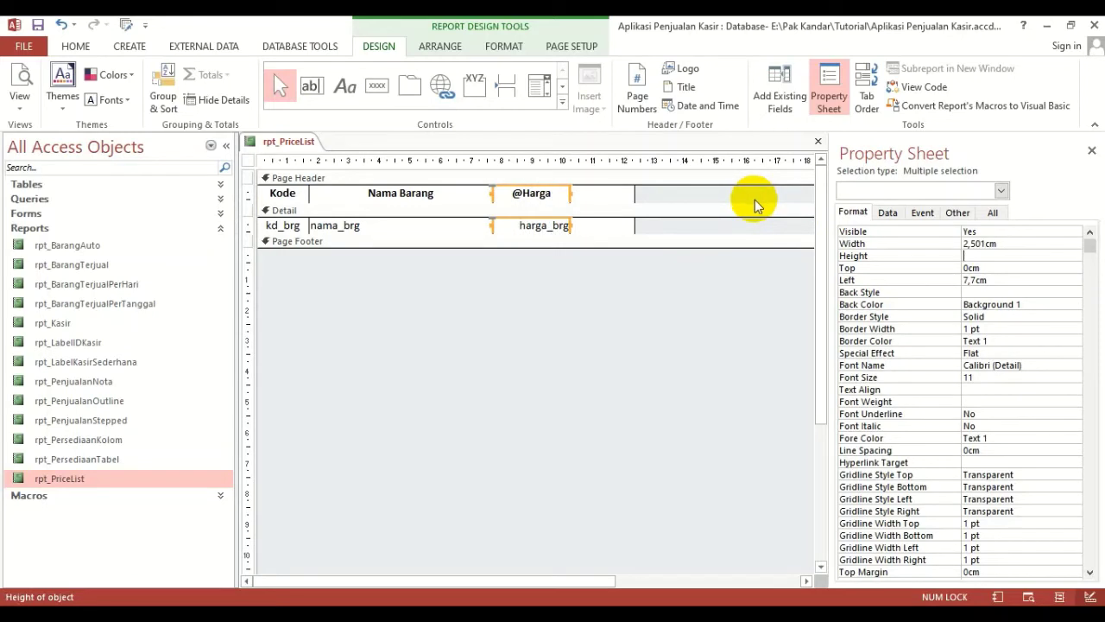
pyautogui.click(1091, 150)
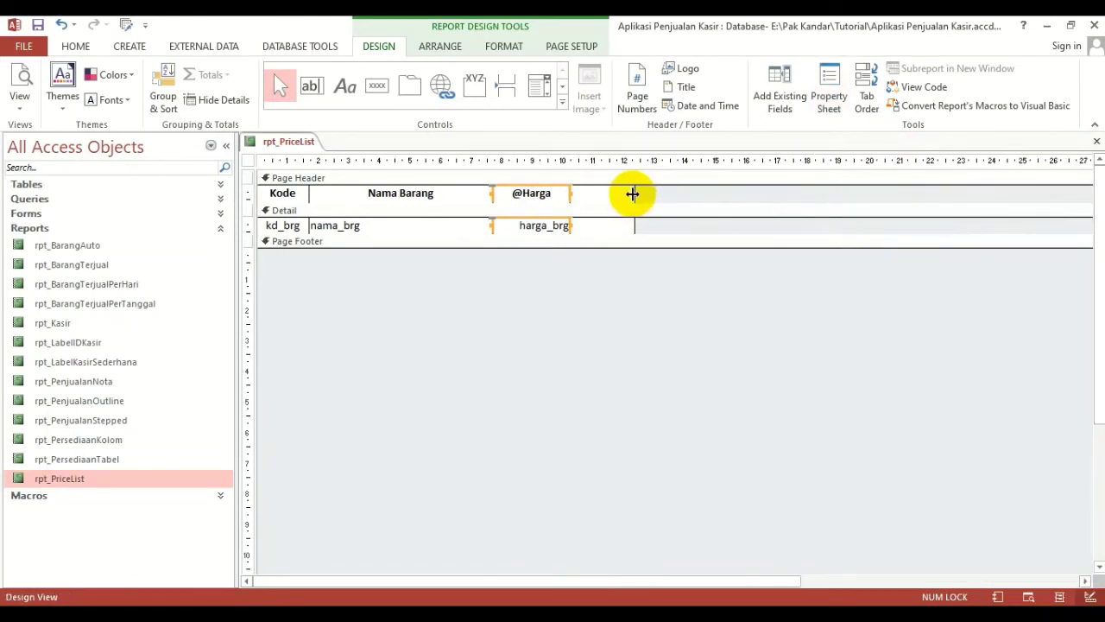
pyautogui.moveTo(633, 194); pyautogui.dragTo(568, 194)
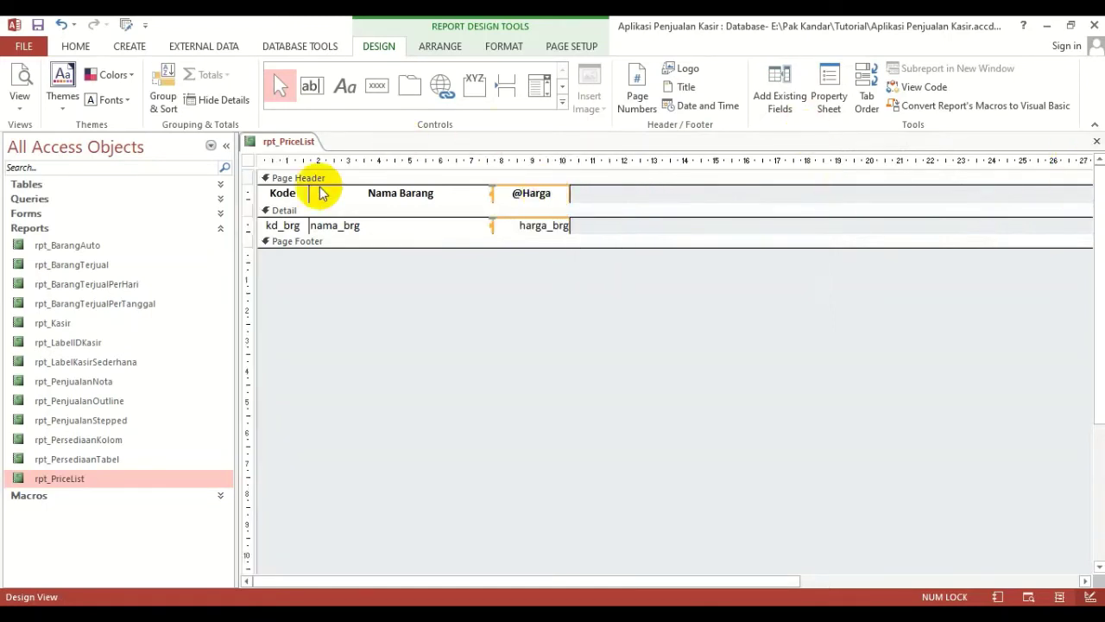
# - Select the whole report and set its Caption property to "Price List Barang"
pyautogui.click(248, 160)
pyautogui.click(829, 87)
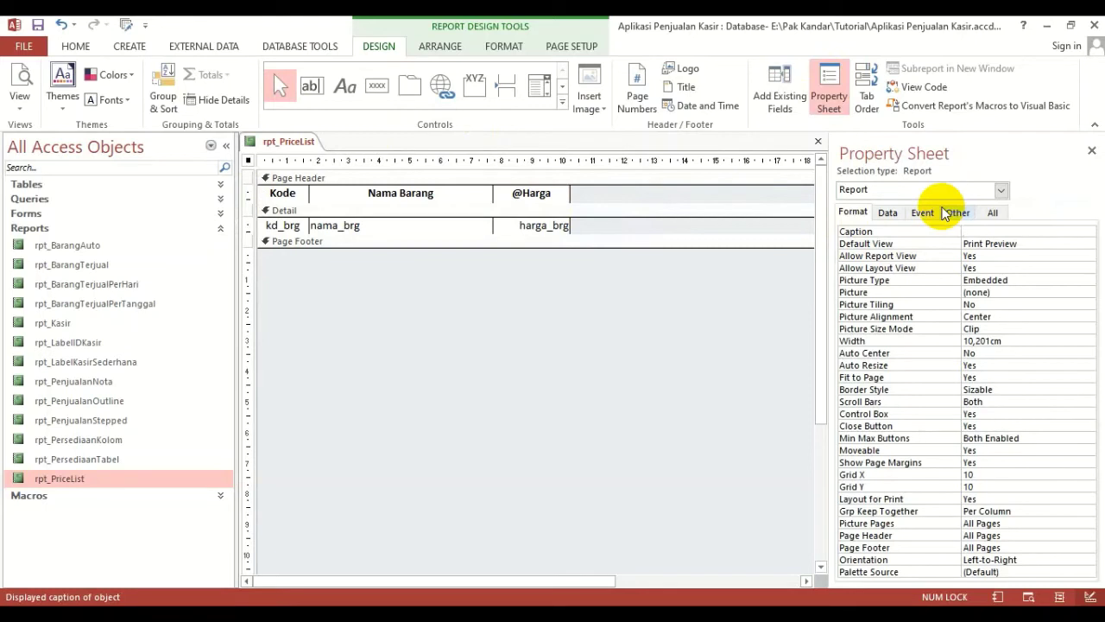
pyautogui.write('Price')
pyautogui.write('List Barang')
pyautogui.press('Return')
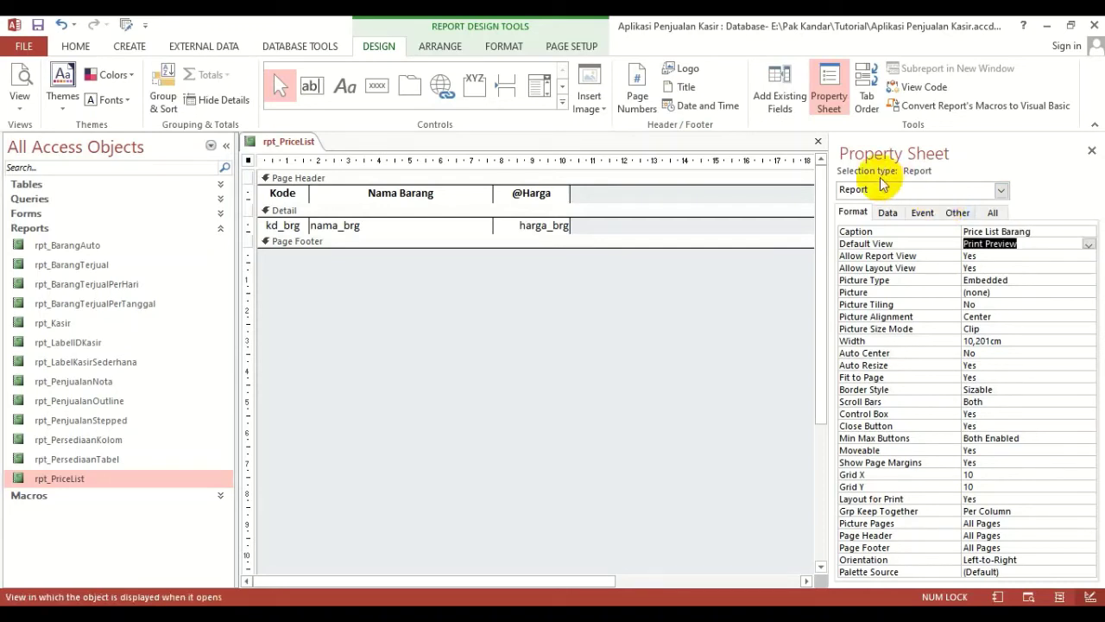
# - Close rpt_PriceList saving its design changes, review the table in a maximized, enlarged print preview, and close the preview
pyautogui.click(819, 141)
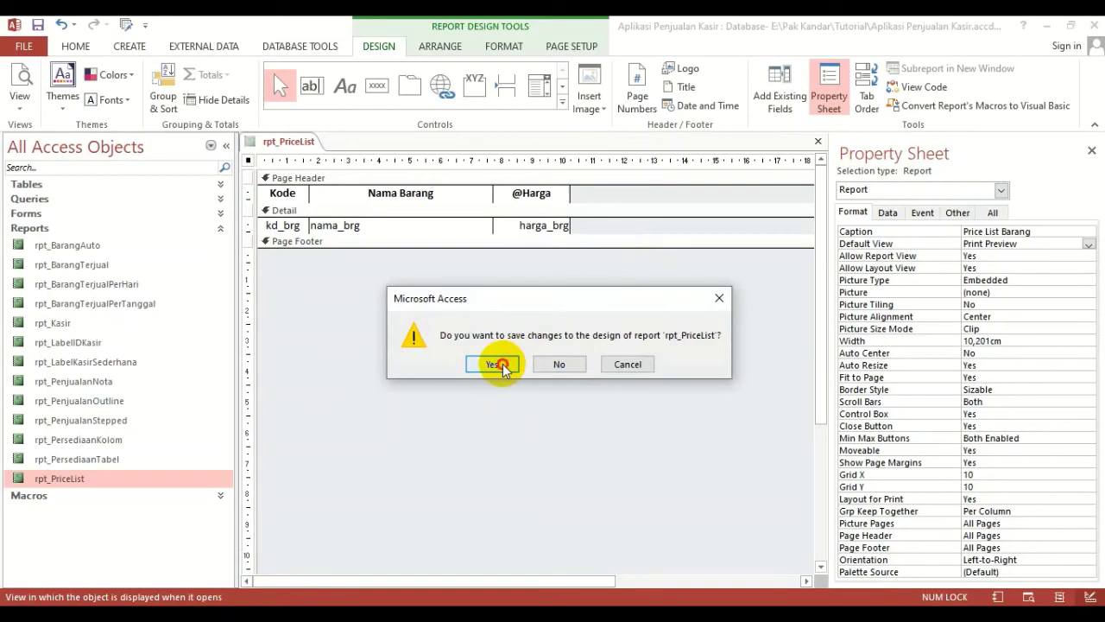
pyautogui.click(517, 366)
pyautogui.doubleClick(84, 480)
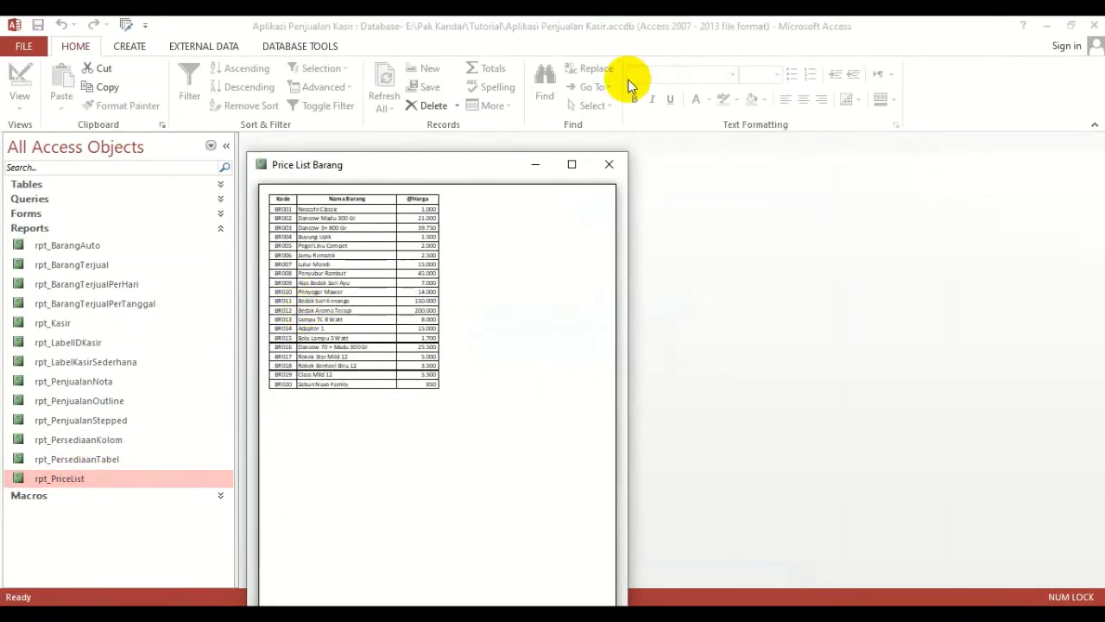
pyautogui.click(566, 166)
pyautogui.click(489, 168)
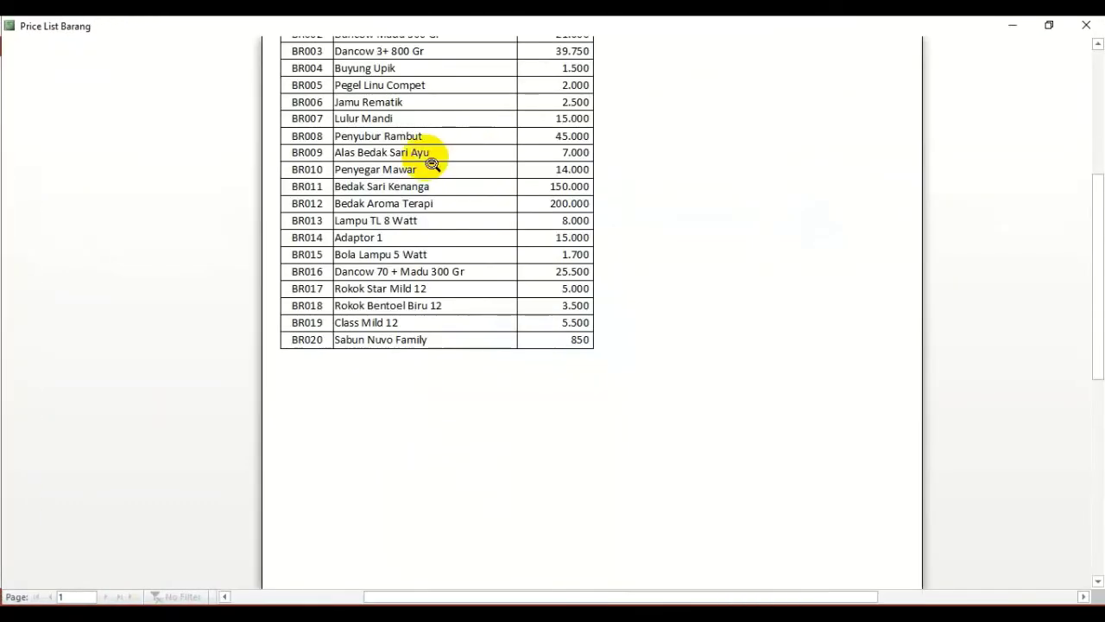
pyautogui.scroll(2, 421, 147)
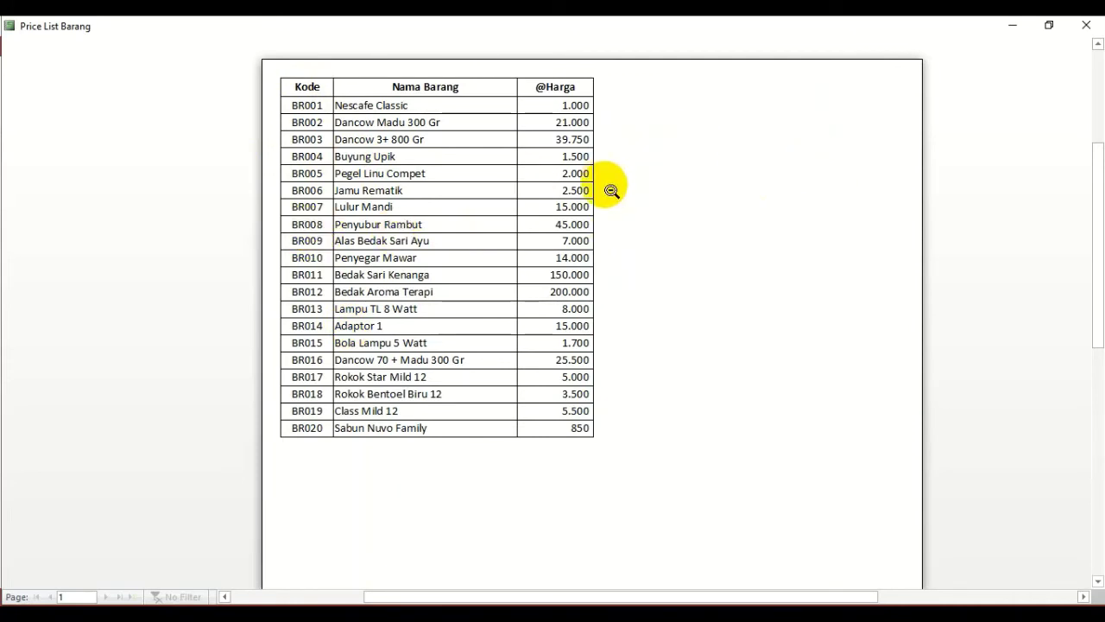
pyautogui.click(1086, 26)
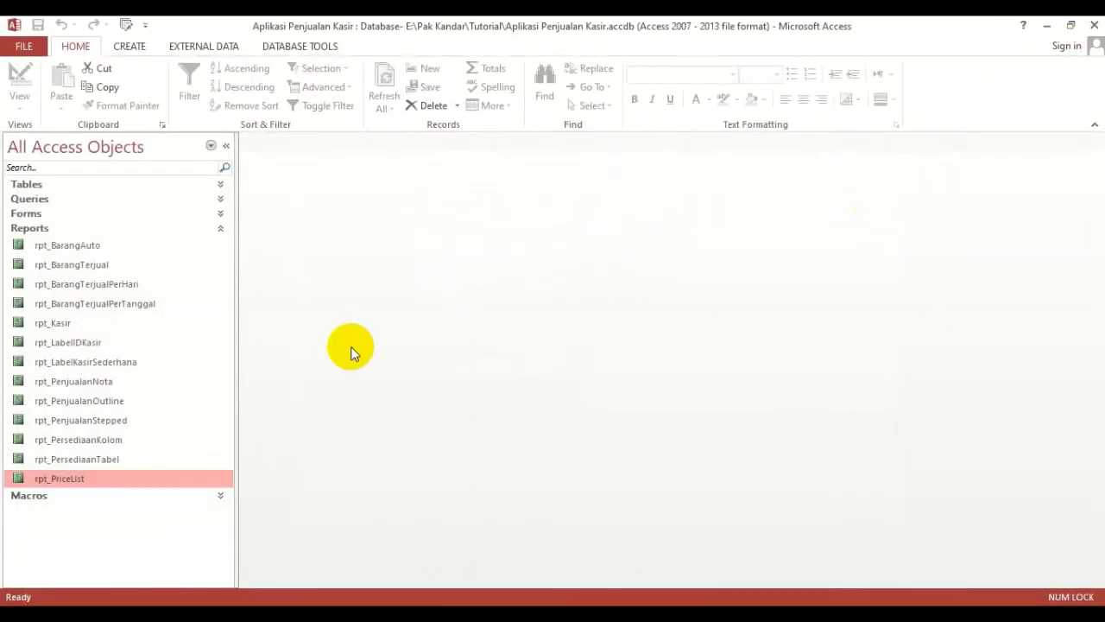
# - Reopen rpt_PriceList in a maximized print preview and show the paper options of its Page Setup dialog, moved clear of the table
pyautogui.doubleClick(90, 478)
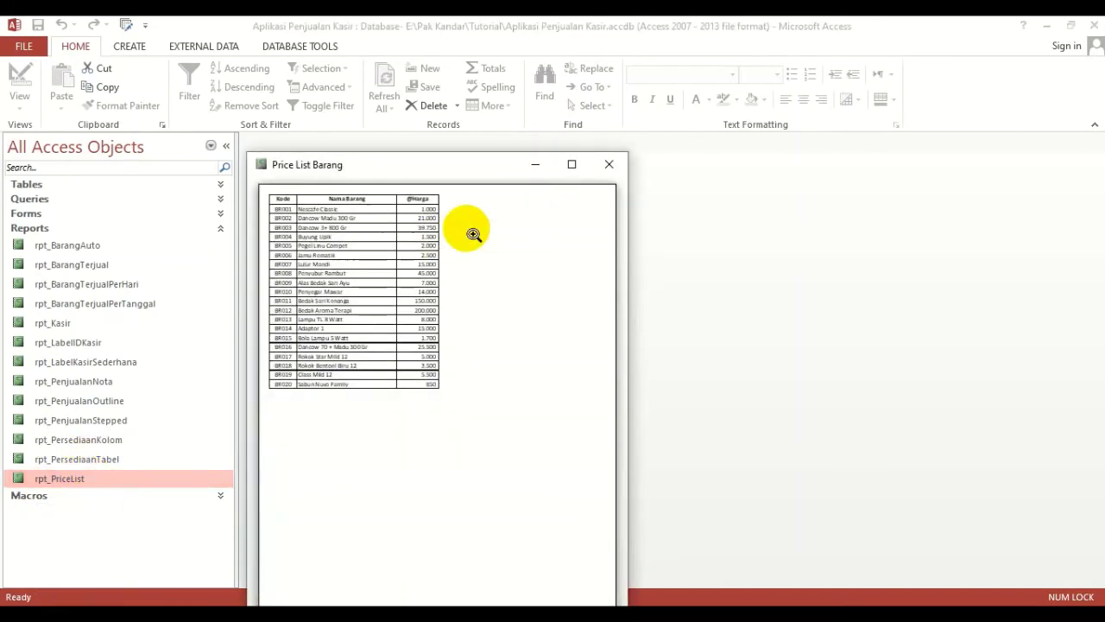
pyautogui.moveTo(463, 170); pyautogui.dragTo(520, 65)
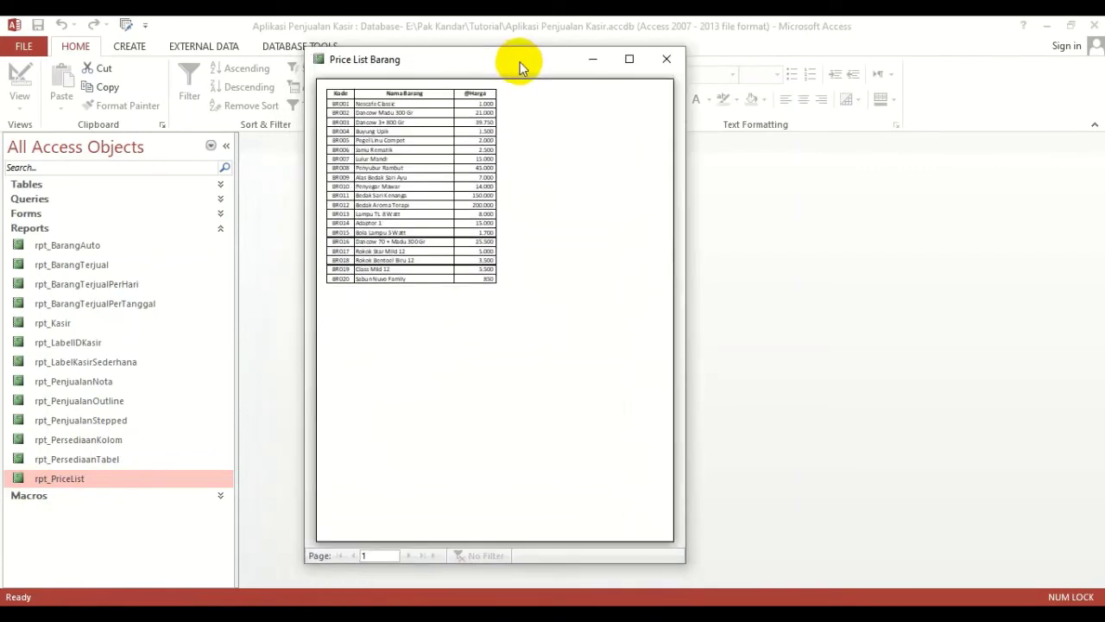
pyautogui.click(630, 56)
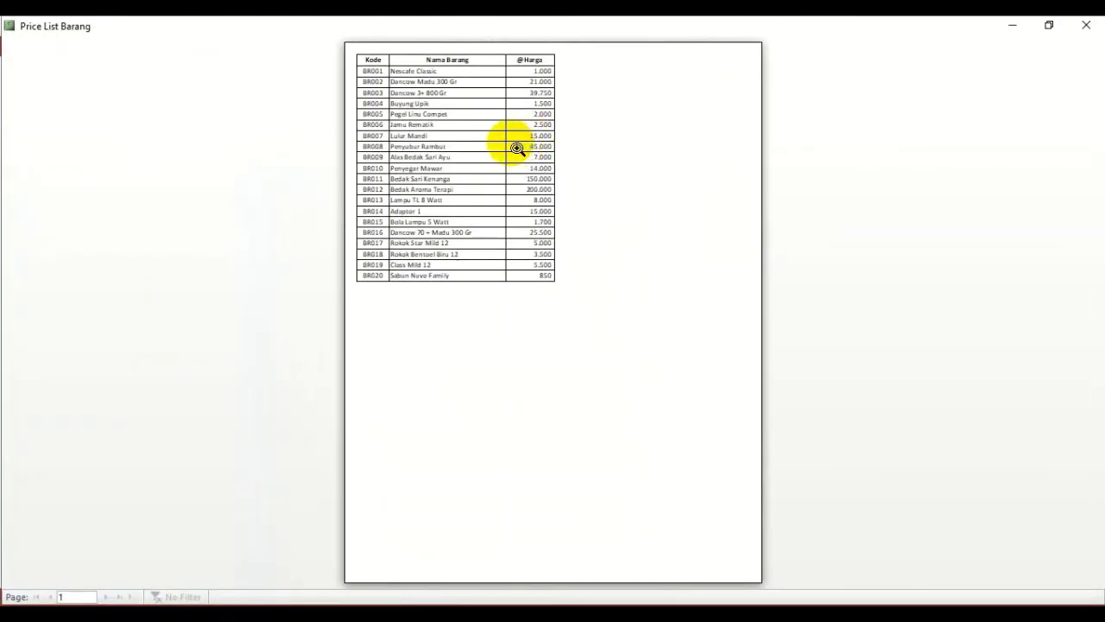
pyautogui.rightClick(510, 133)
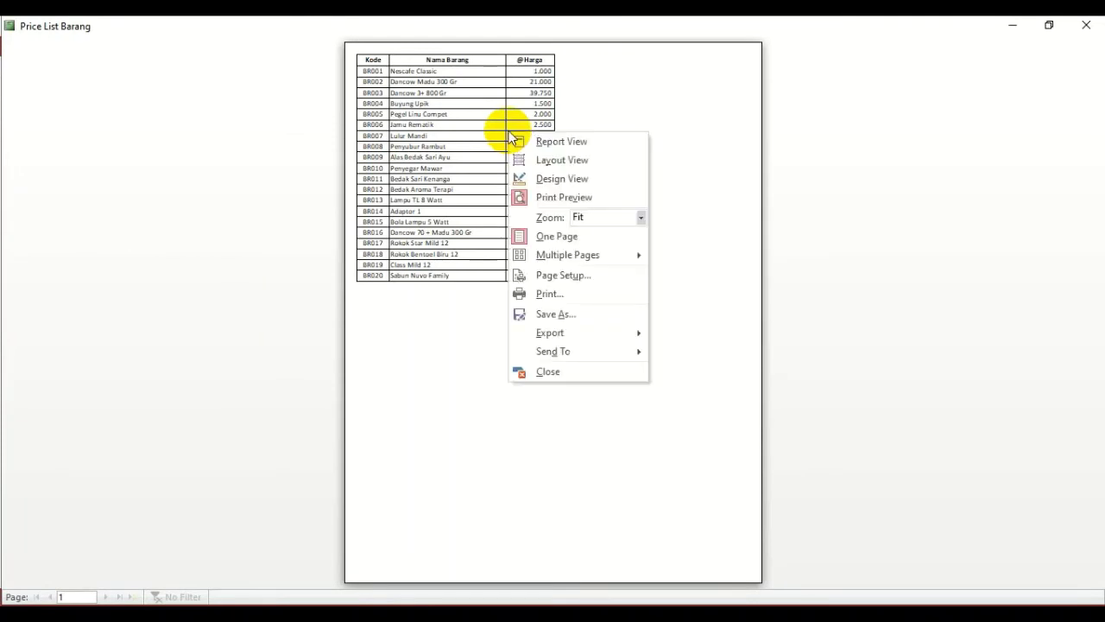
pyautogui.click(585, 278)
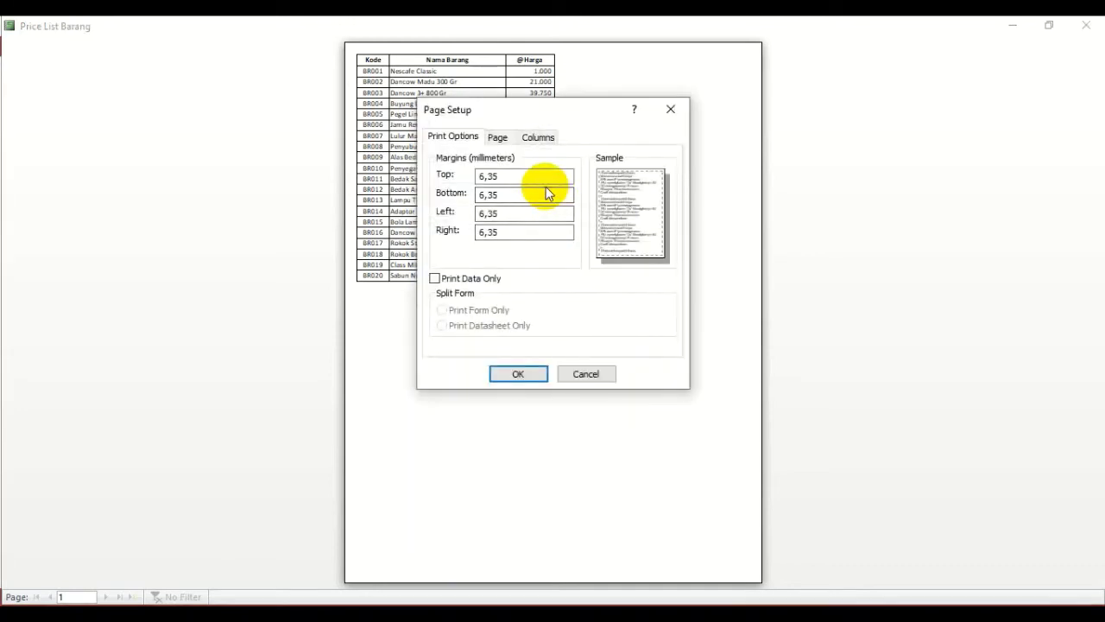
pyautogui.click(500, 139)
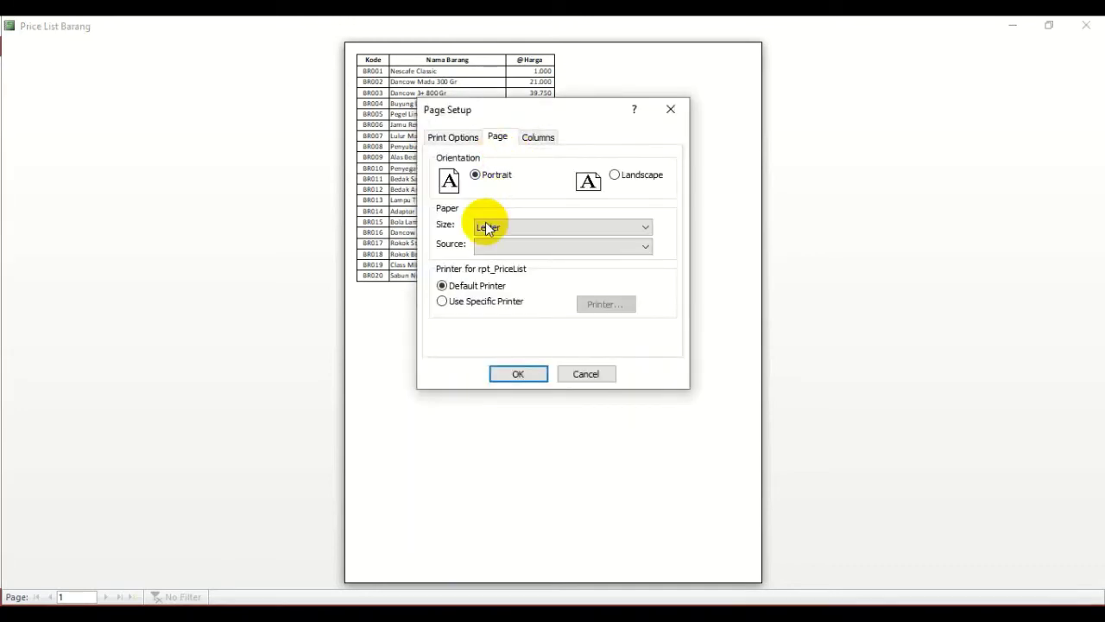
pyautogui.moveTo(492, 115); pyautogui.dragTo(754, 137)
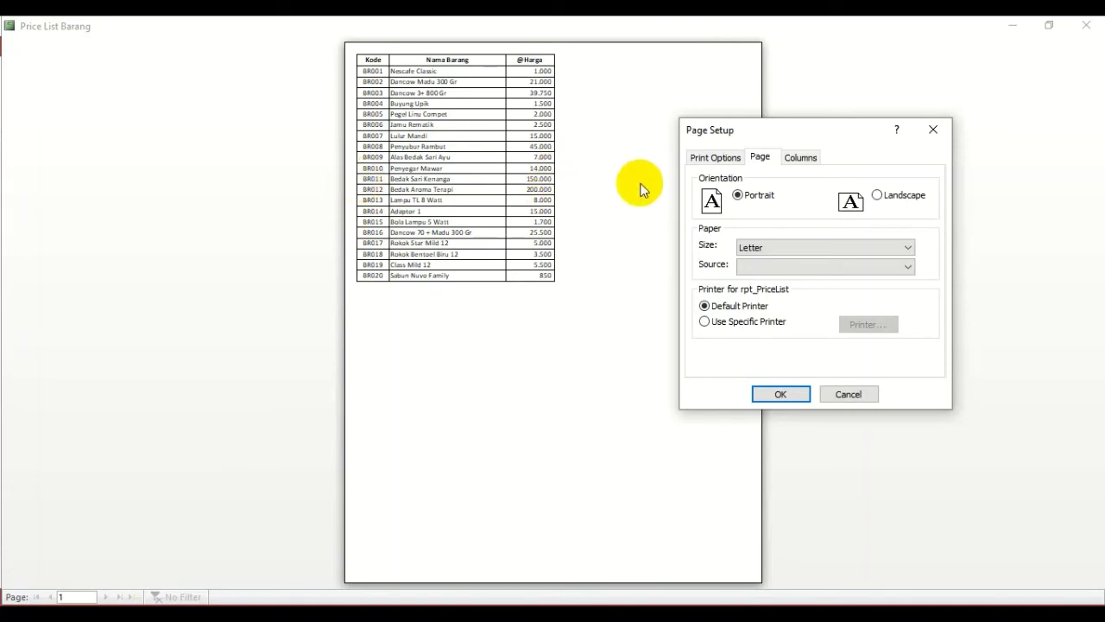
# - In the report's page column settings, set Number of Columns to 2 and Column Spacing to 0,3 cm
pyautogui.click(807, 157)
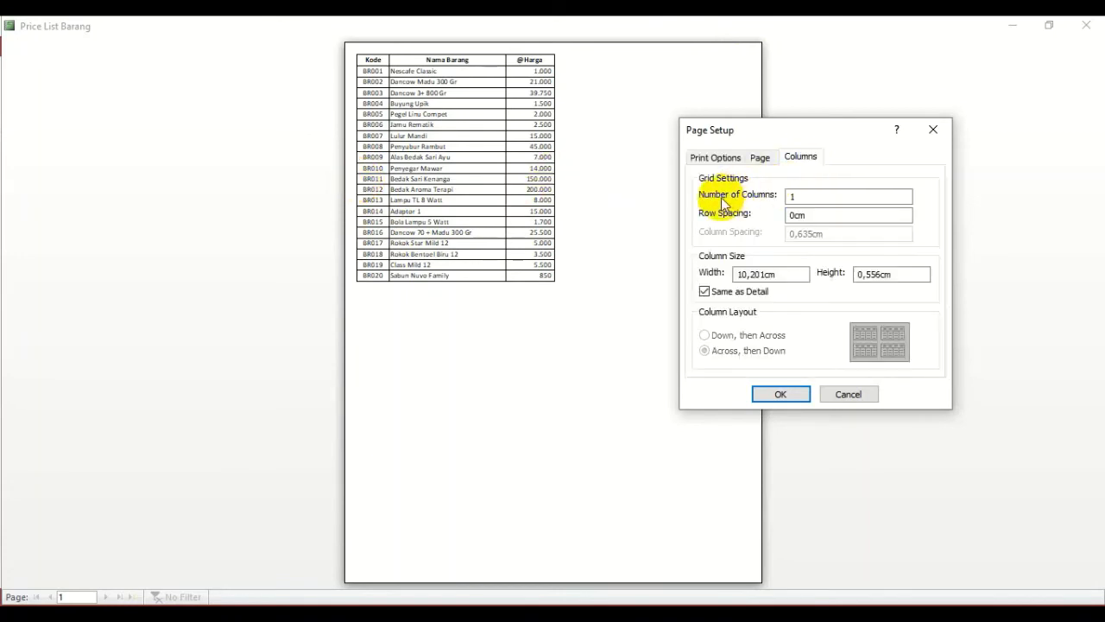
pyautogui.moveTo(833, 206); pyautogui.dragTo(764, 214)
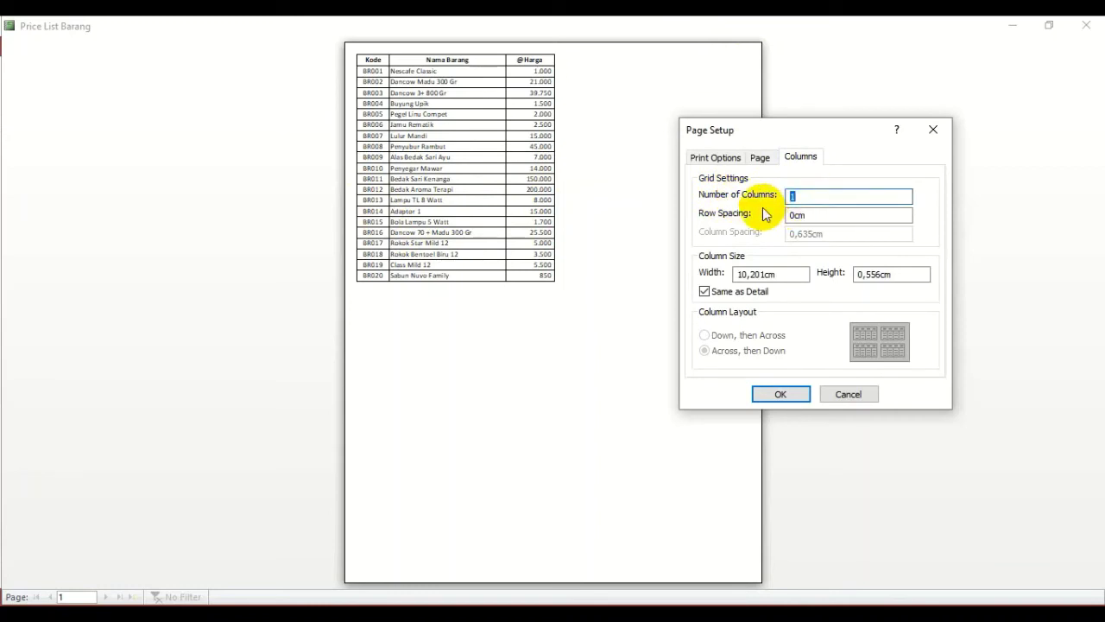
pyautogui.write('2')
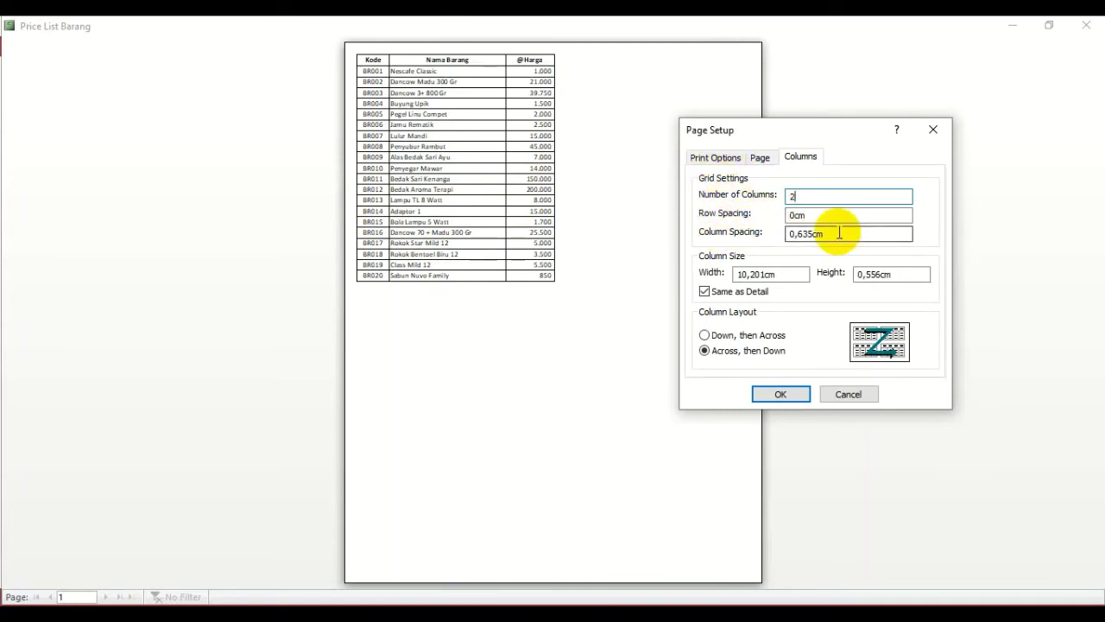
pyautogui.moveTo(836, 233); pyautogui.dragTo(786, 233)
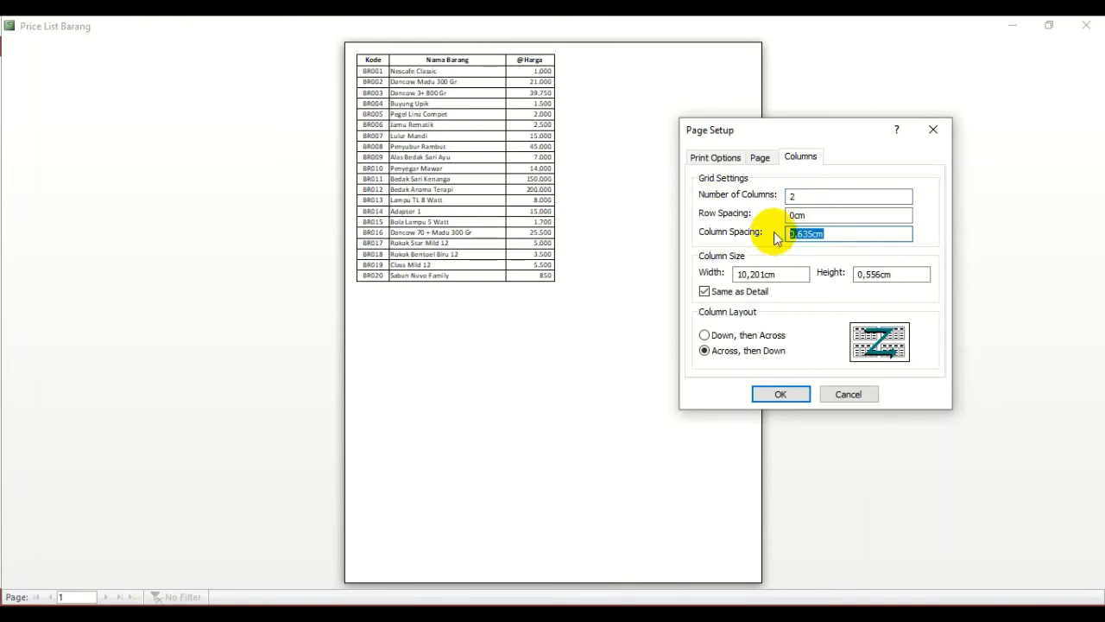
pyautogui.write('0,3')
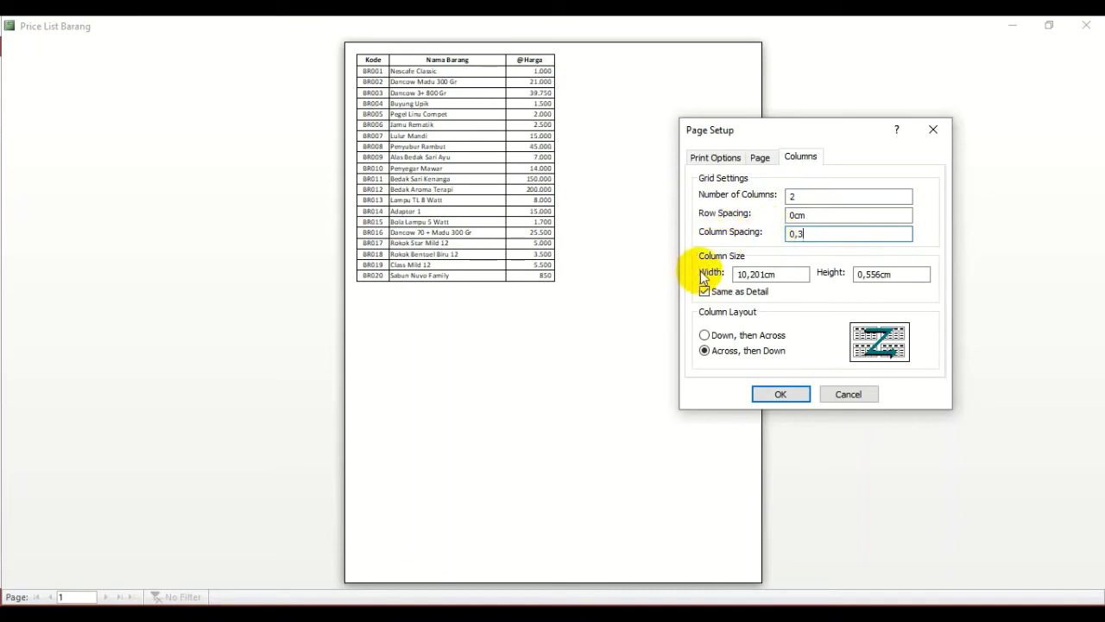
# - Set the page column Width to 10 cm and the Column Layout to Down, then Across
pyautogui.moveTo(794, 274); pyautogui.dragTo(691, 273)
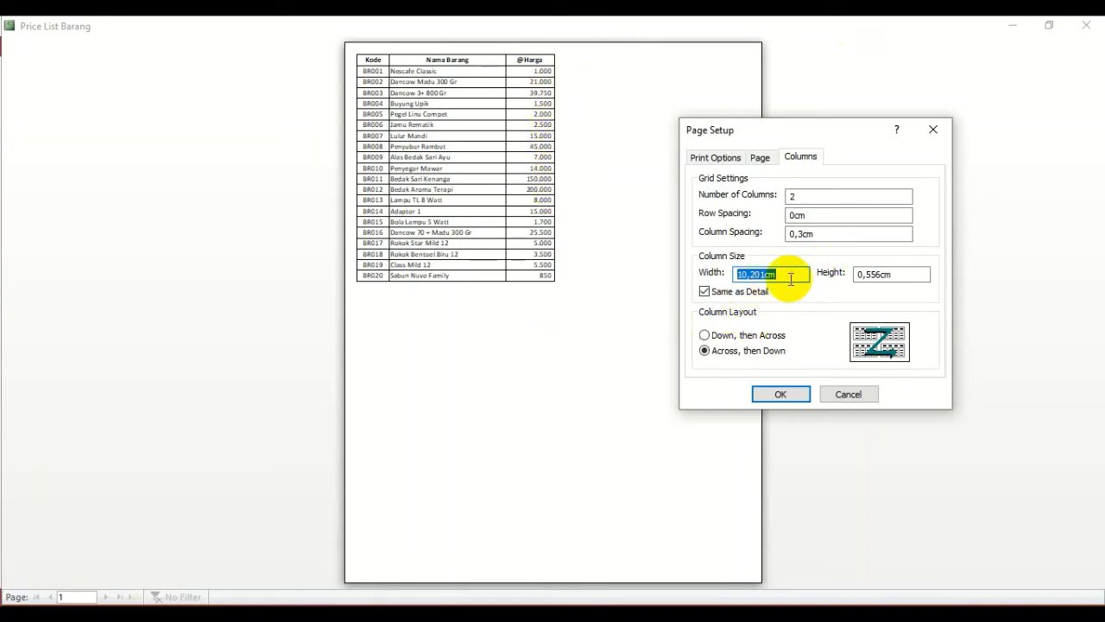
pyautogui.write('10')
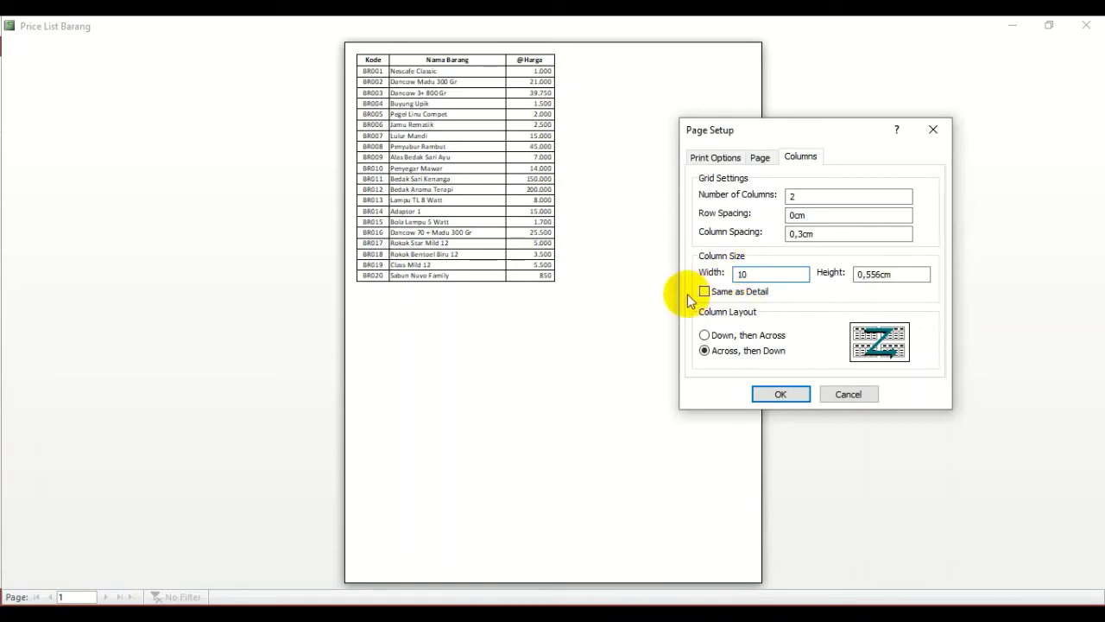
pyautogui.click(751, 336)
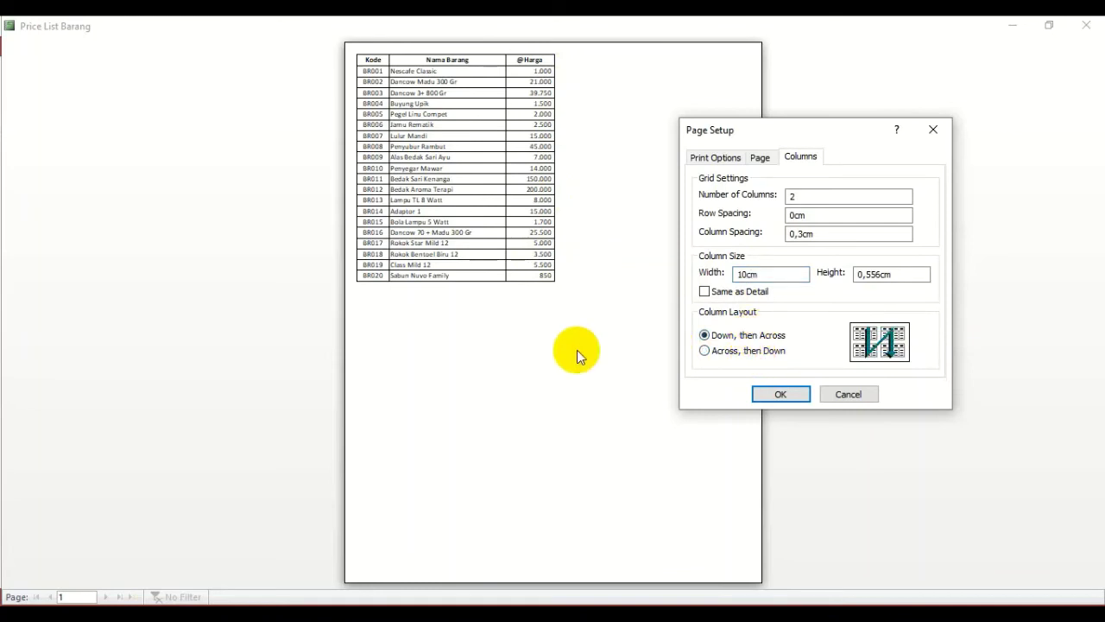
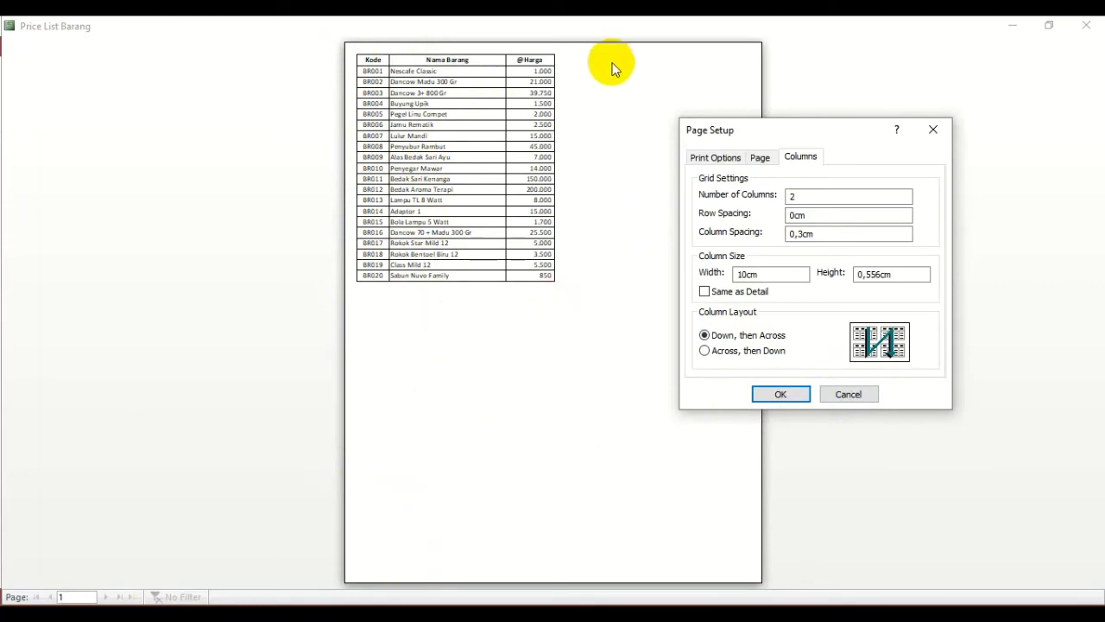
# - Switch the Column Layout to Across, then Down and set the report's top margin to 10 mm
pyautogui.click(751, 351)
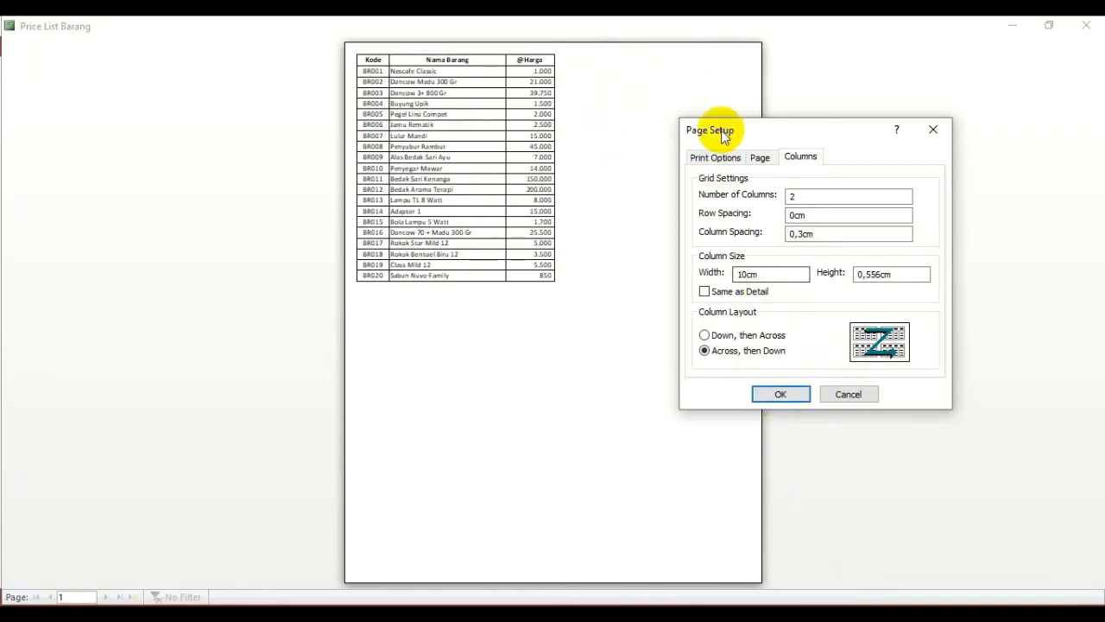
pyautogui.click(714, 157)
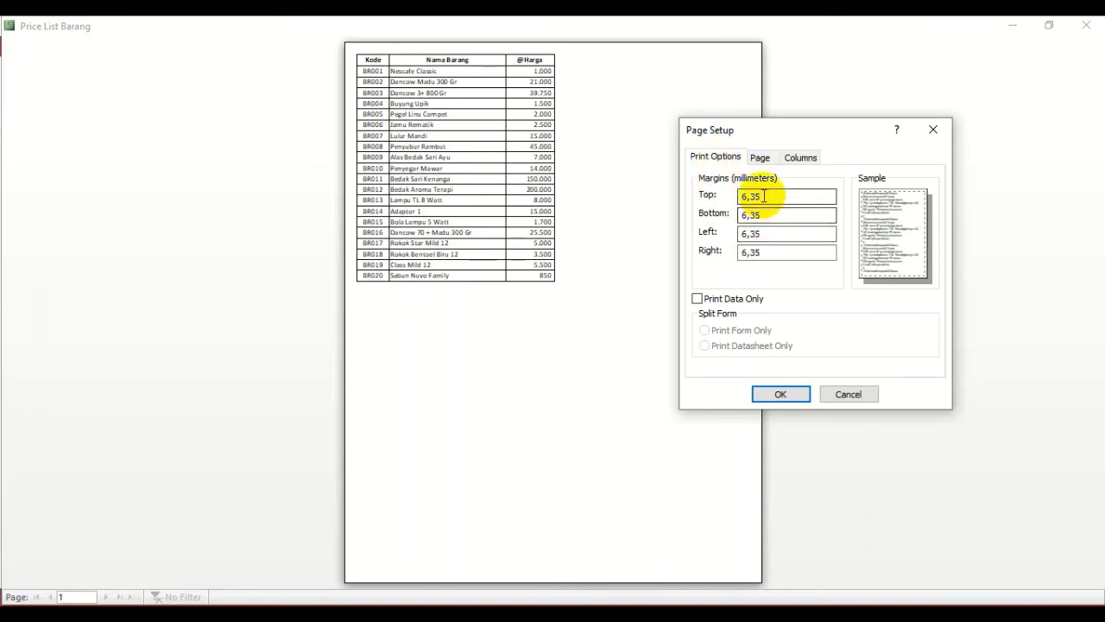
pyautogui.moveTo(763, 197); pyautogui.dragTo(695, 202)
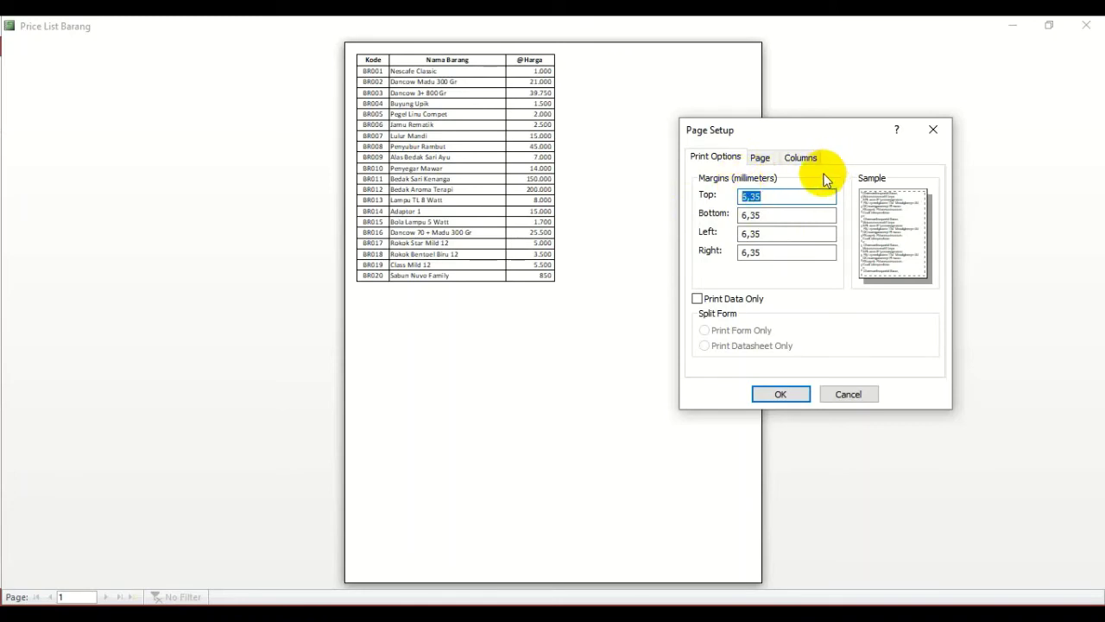
pyautogui.write('10')
pyautogui.press('Tab')
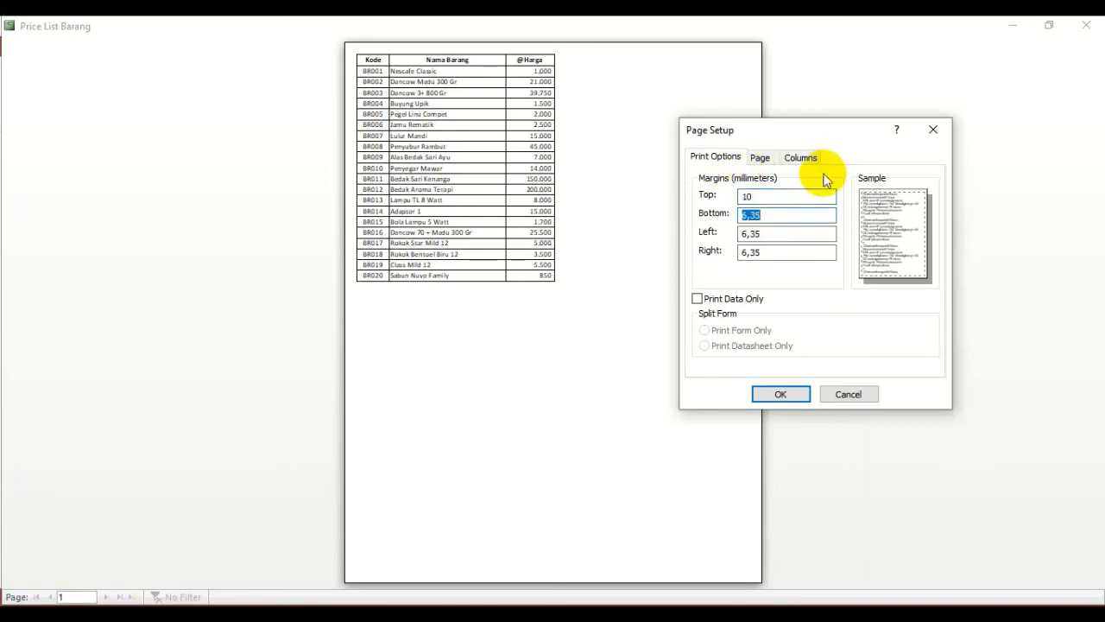
# - Set the bottom margin to 10 mm and the left and right margins to 6 mm, and apply the page setup
pyautogui.write('6')
pyautogui.press('BackSpace')
pyautogui.write('10')
pyautogui.press('Tab')
pyautogui.write('6')
pyautogui.press('Tab')
pyautogui.write('6')
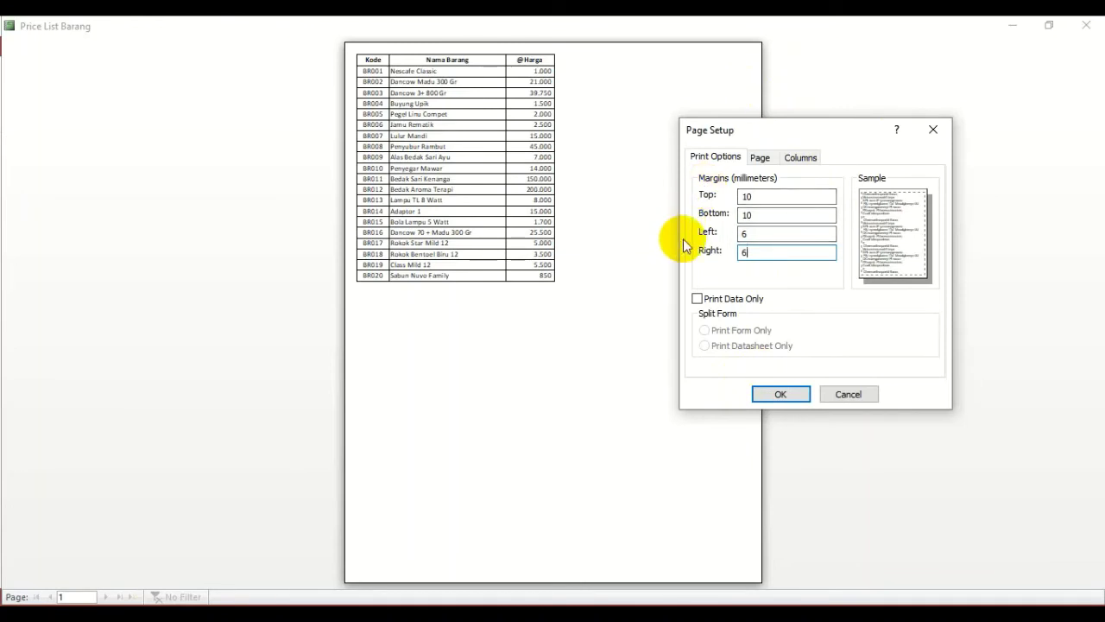
pyautogui.click(760, 196)
pyautogui.click(759, 215)
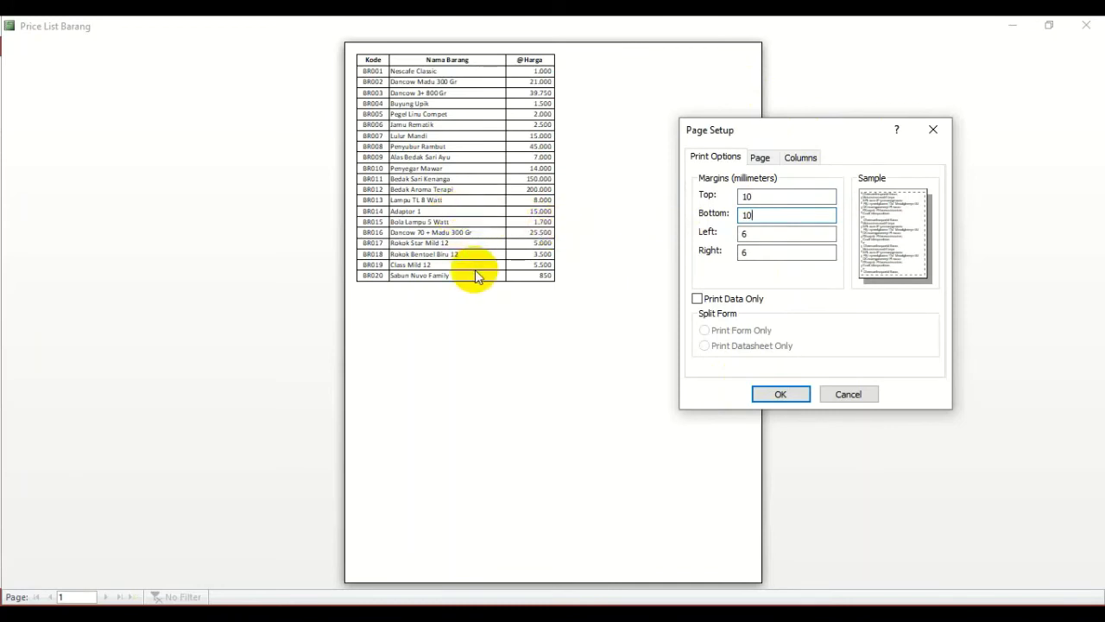
pyautogui.click(777, 393)
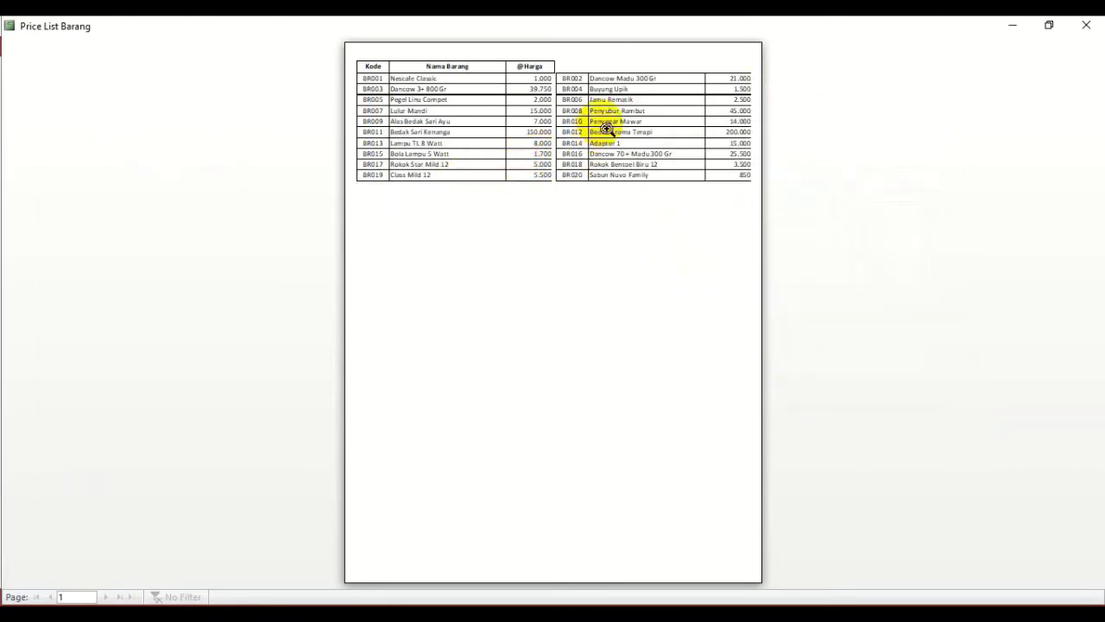
pyautogui.click(600, 78)
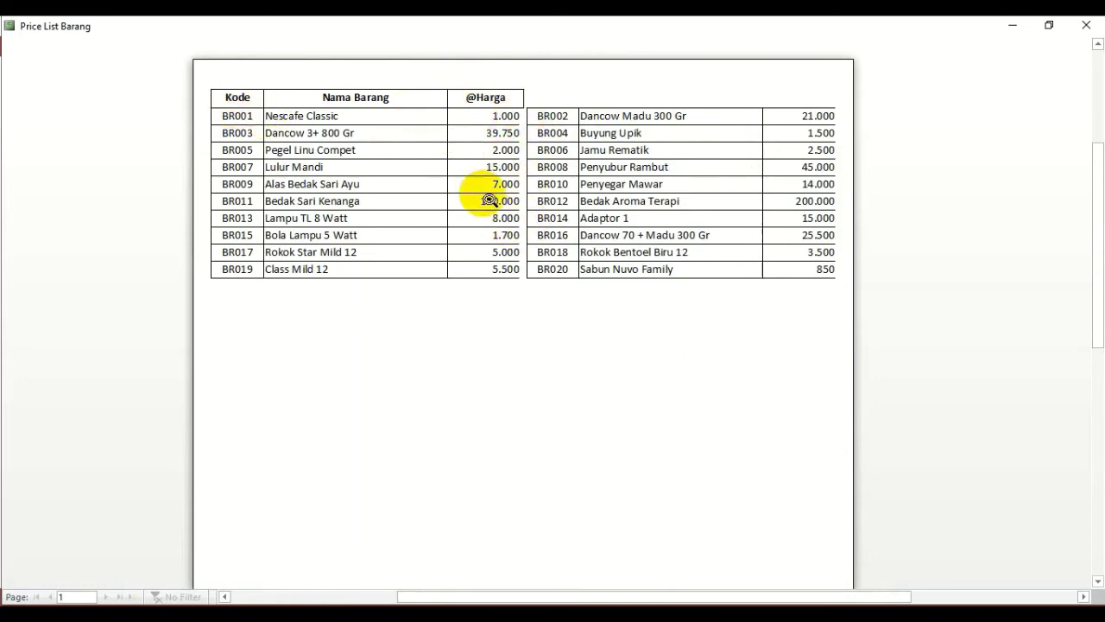
pyautogui.rightClick(468, 173)
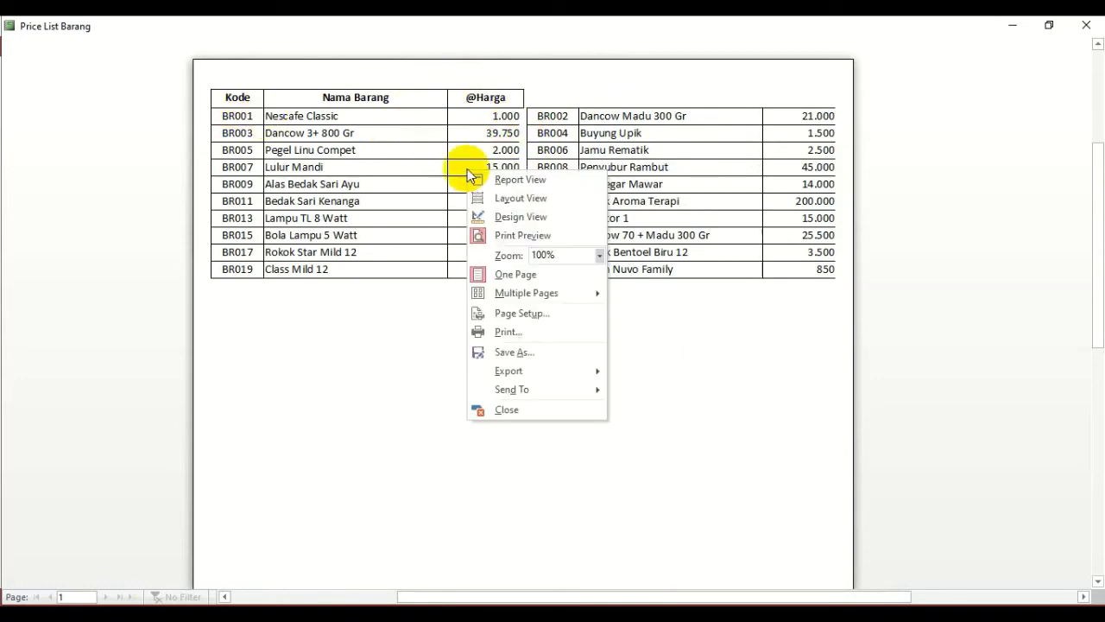
pyautogui.click(509, 313)
pyautogui.click(537, 138)
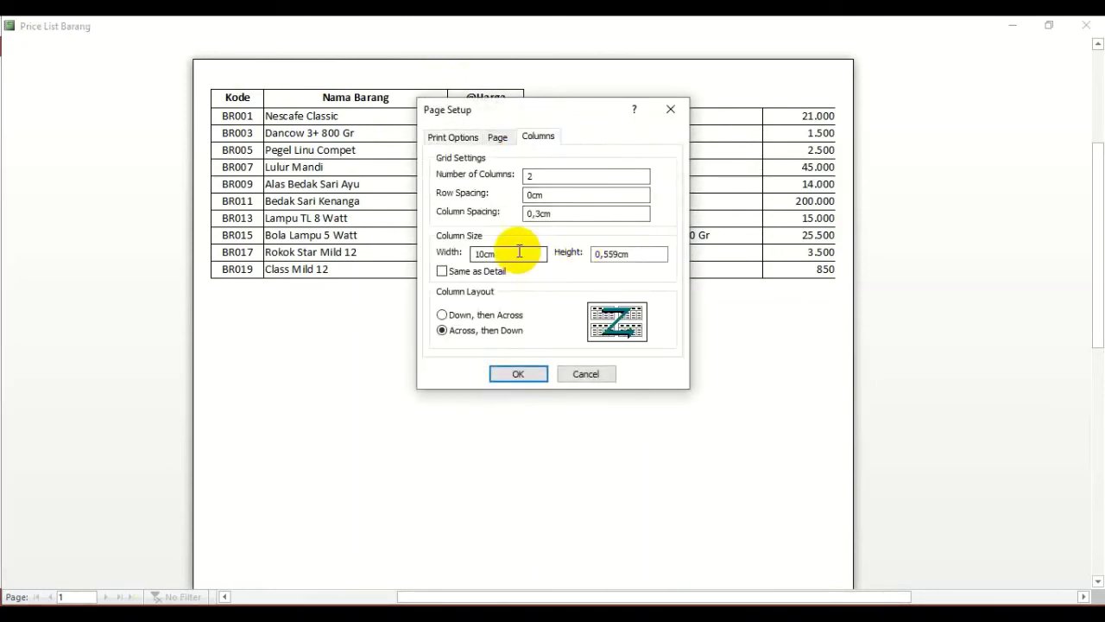
pyautogui.moveTo(518, 253); pyautogui.dragTo(476, 253)
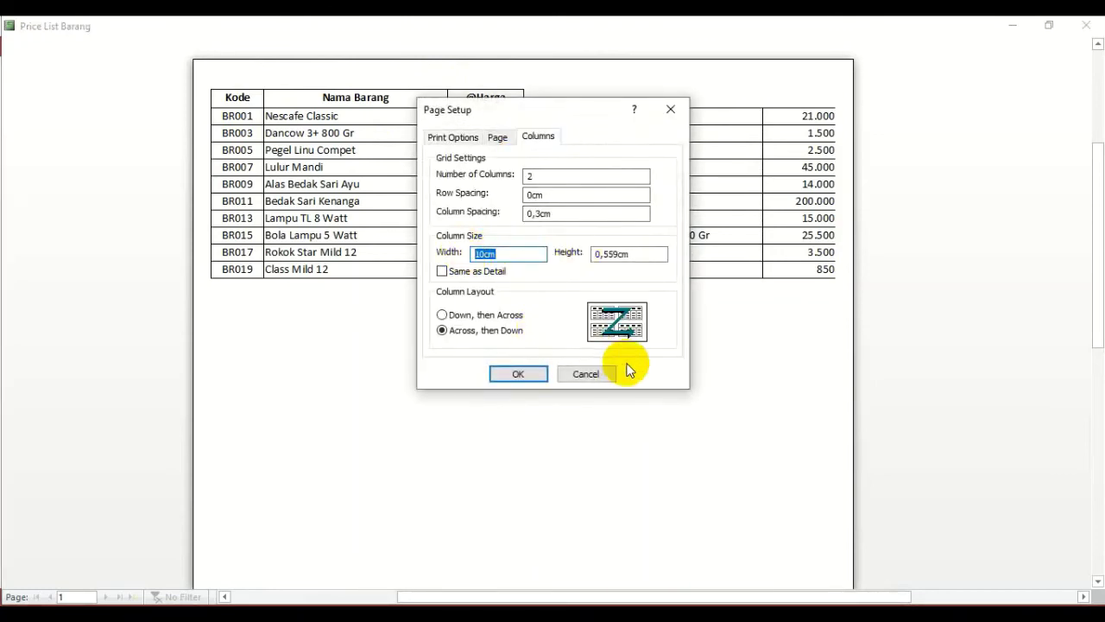
pyautogui.click(585, 373)
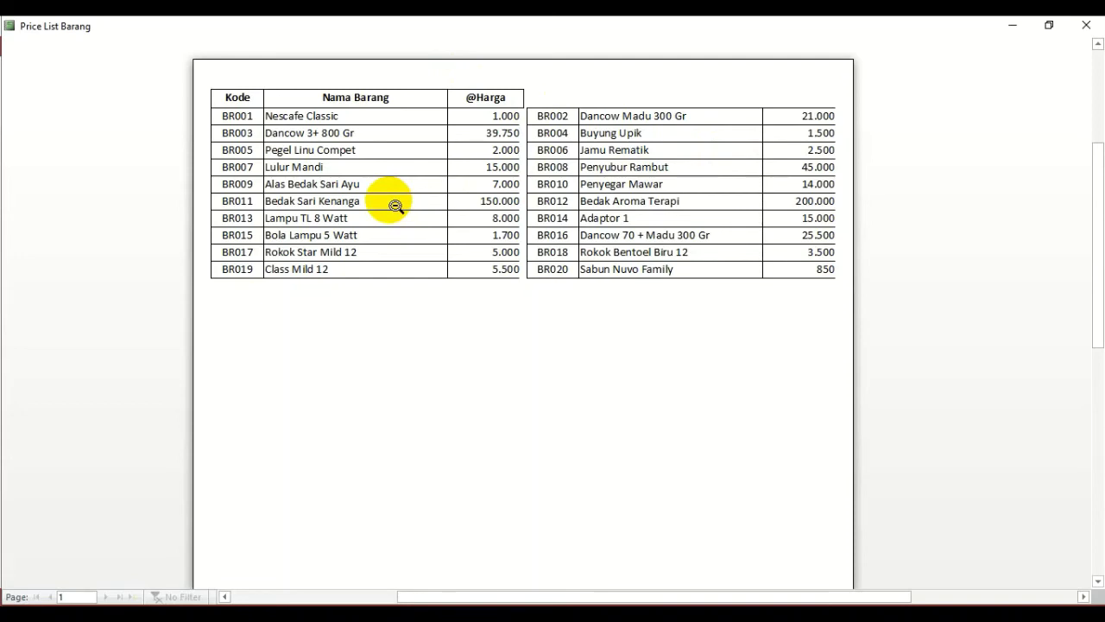
pyautogui.rightClick(391, 149)
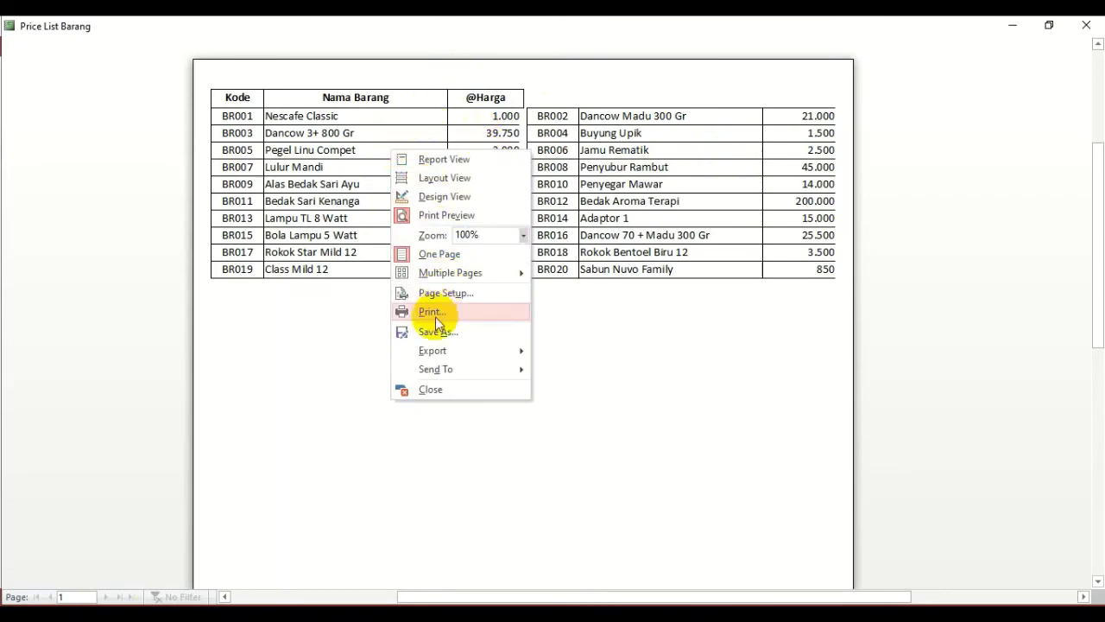
pyautogui.click(437, 293)
pyautogui.click(537, 136)
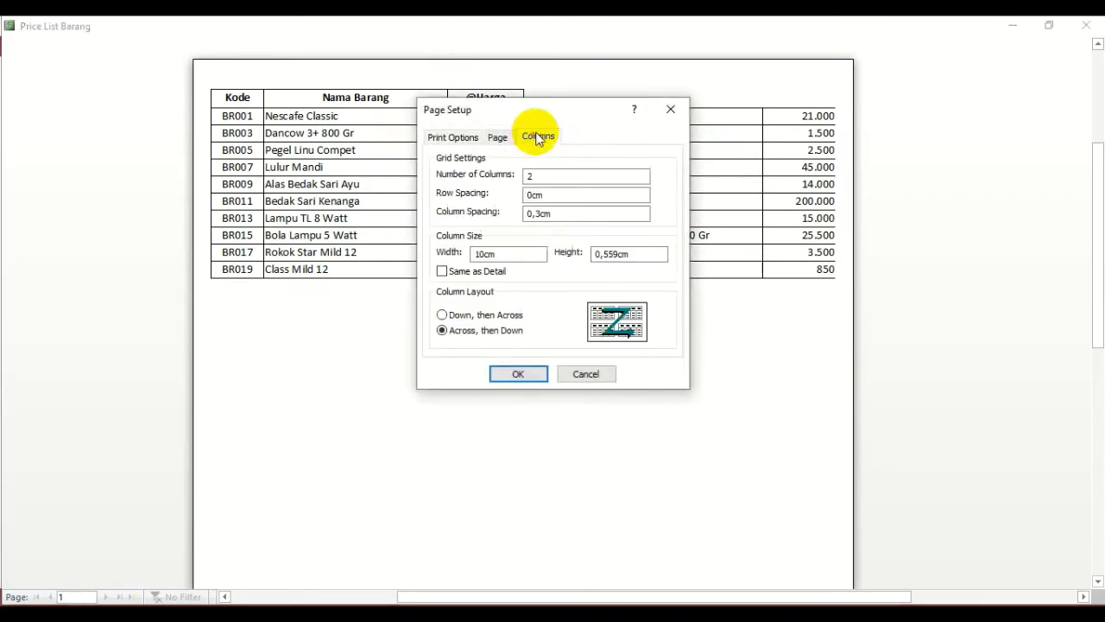
pyautogui.doubleClick(499, 253)
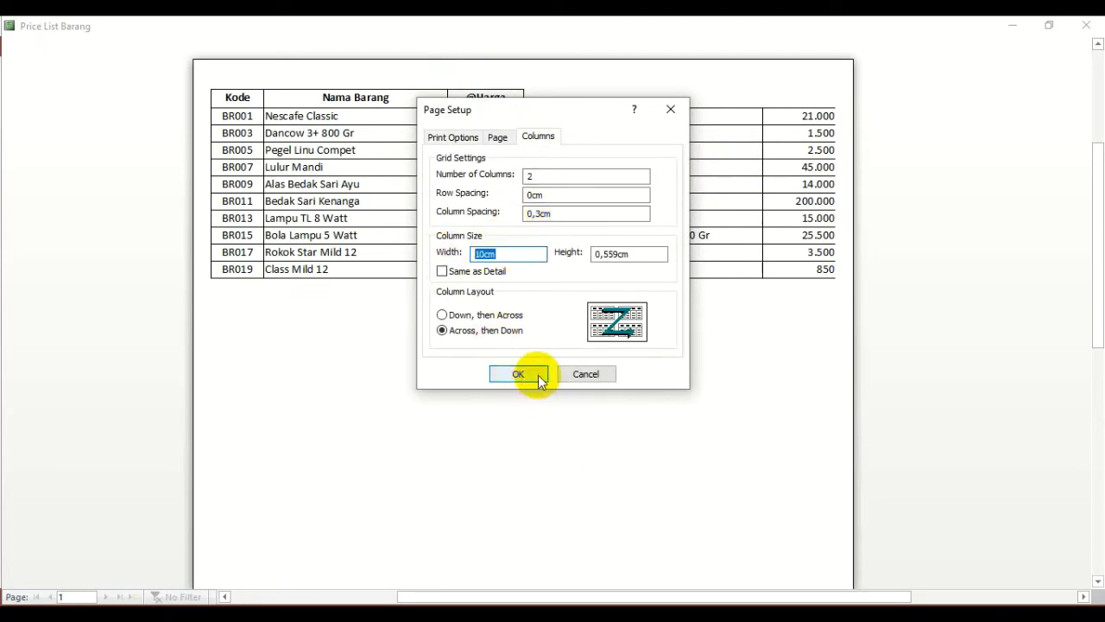
pyautogui.click(589, 375)
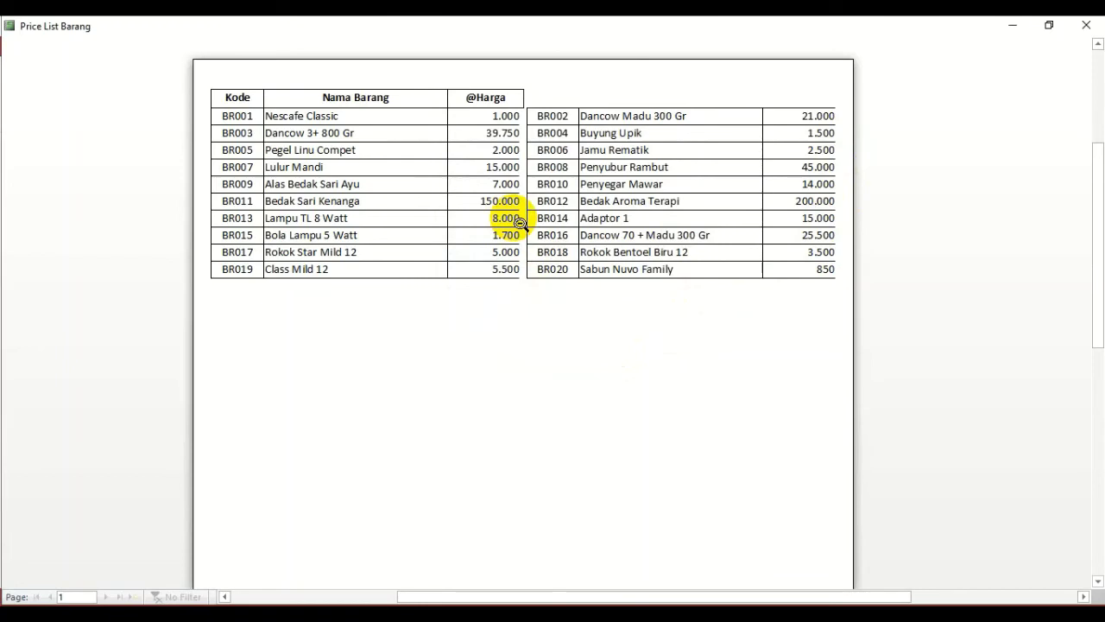
# - Switch the report to Design View and set the width of the Nama Barang label and nama_brg field to 5,5 cm
pyautogui.rightClick(438, 150)
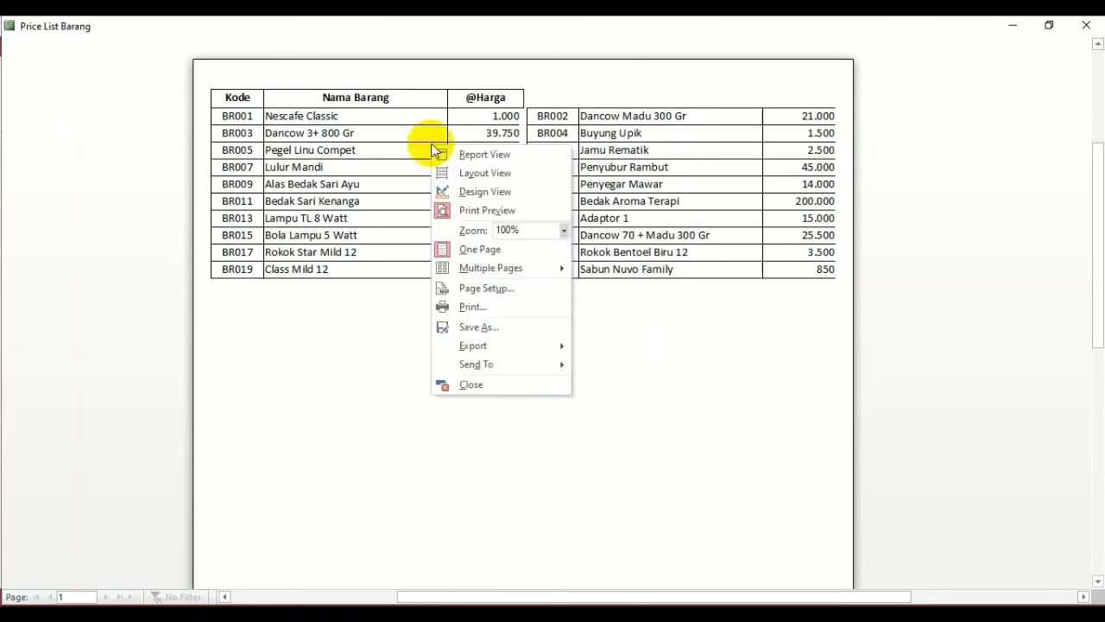
pyautogui.click(488, 191)
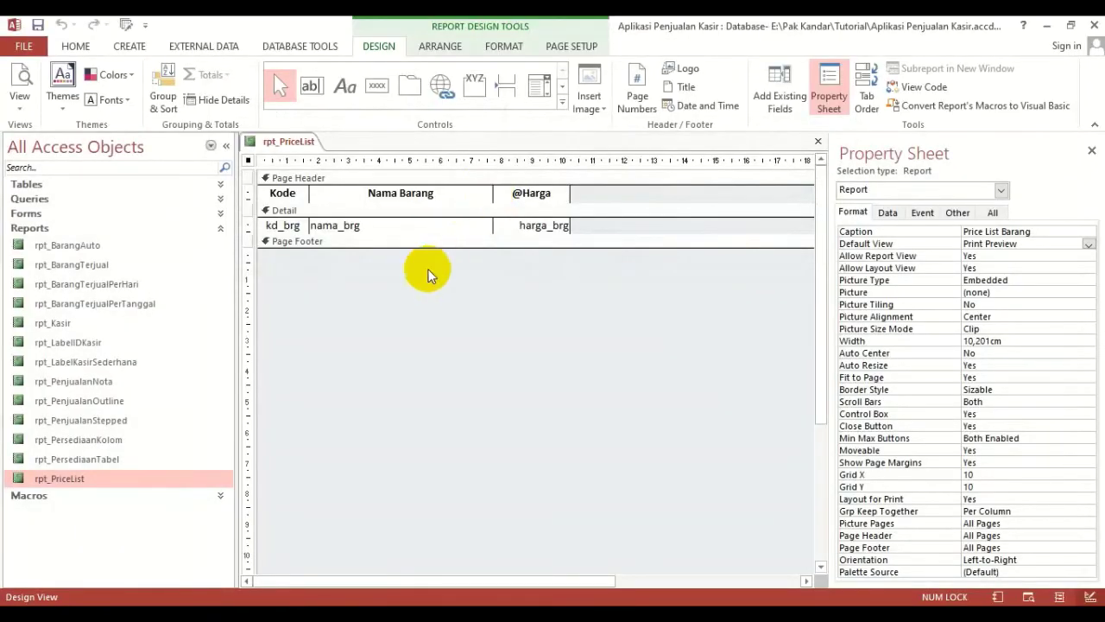
pyautogui.click(444, 162)
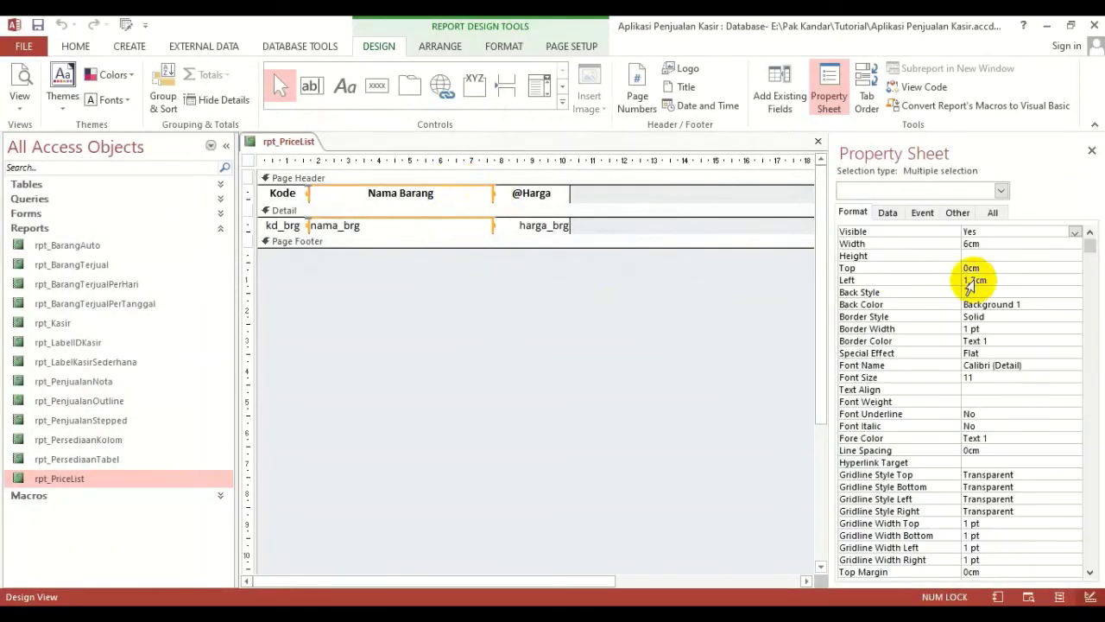
pyautogui.click(869, 246)
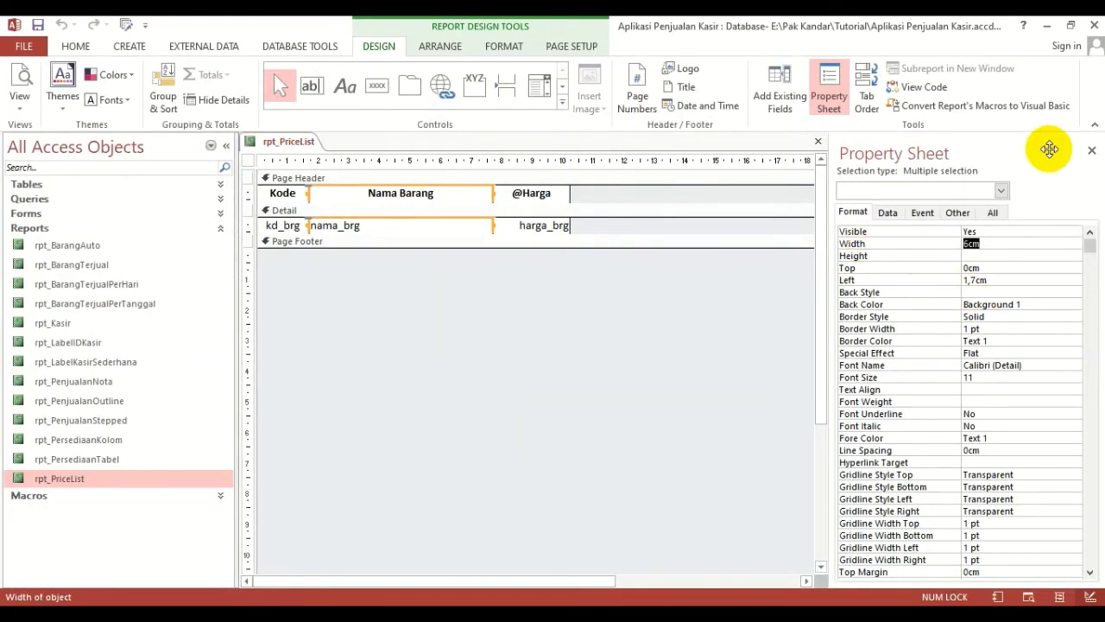
pyautogui.write('5,5')
pyautogui.press('Return')
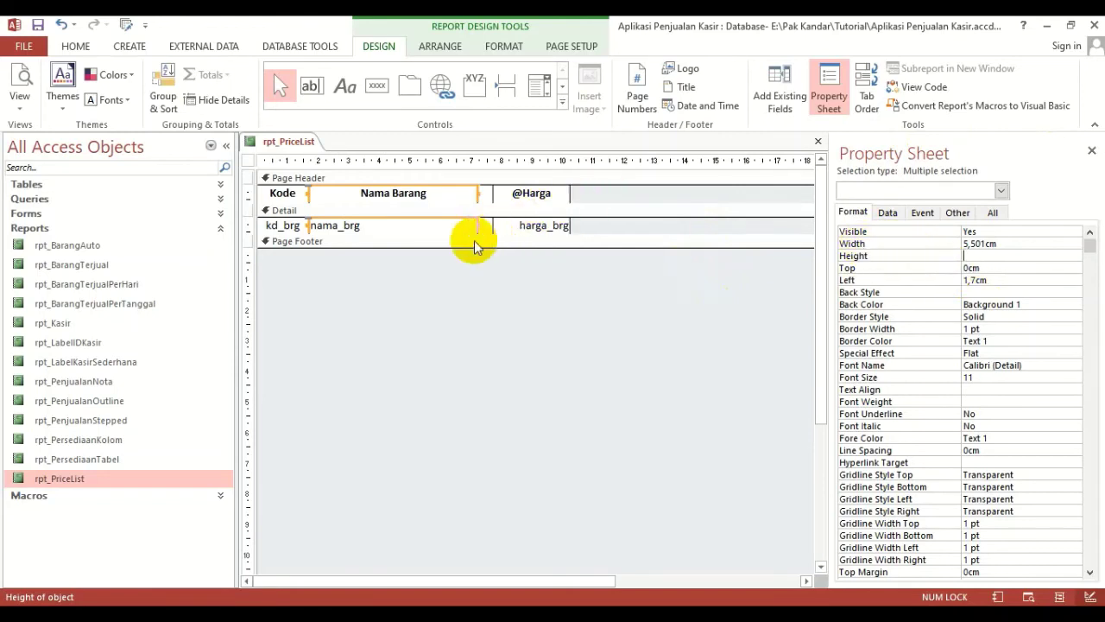
pyautogui.click(898, 243)
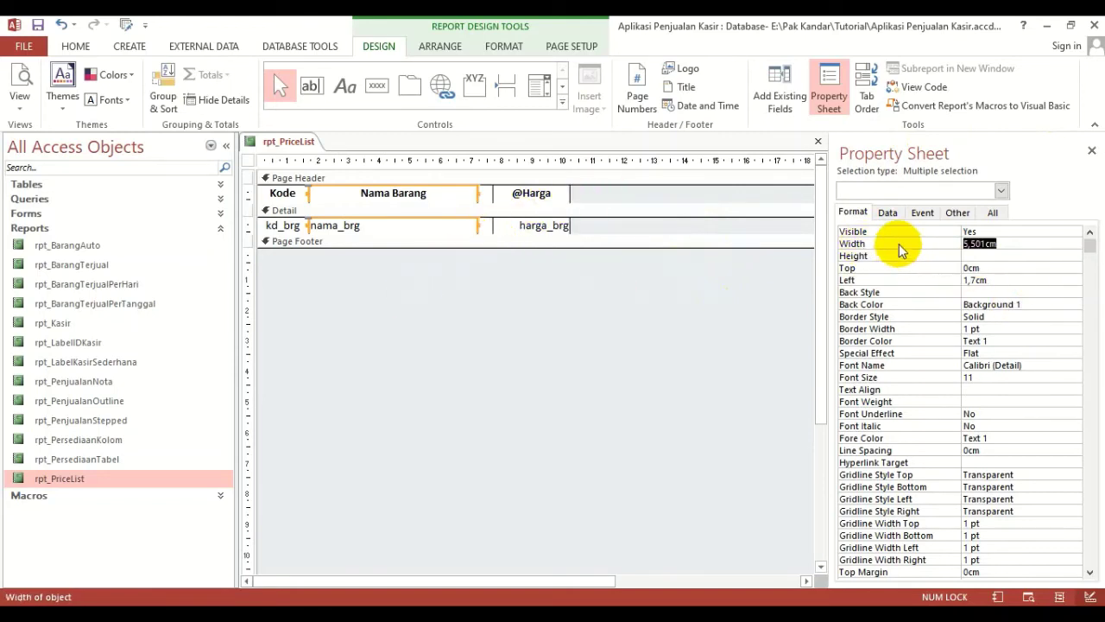
pyautogui.write('5,5')
pyautogui.press('Return')
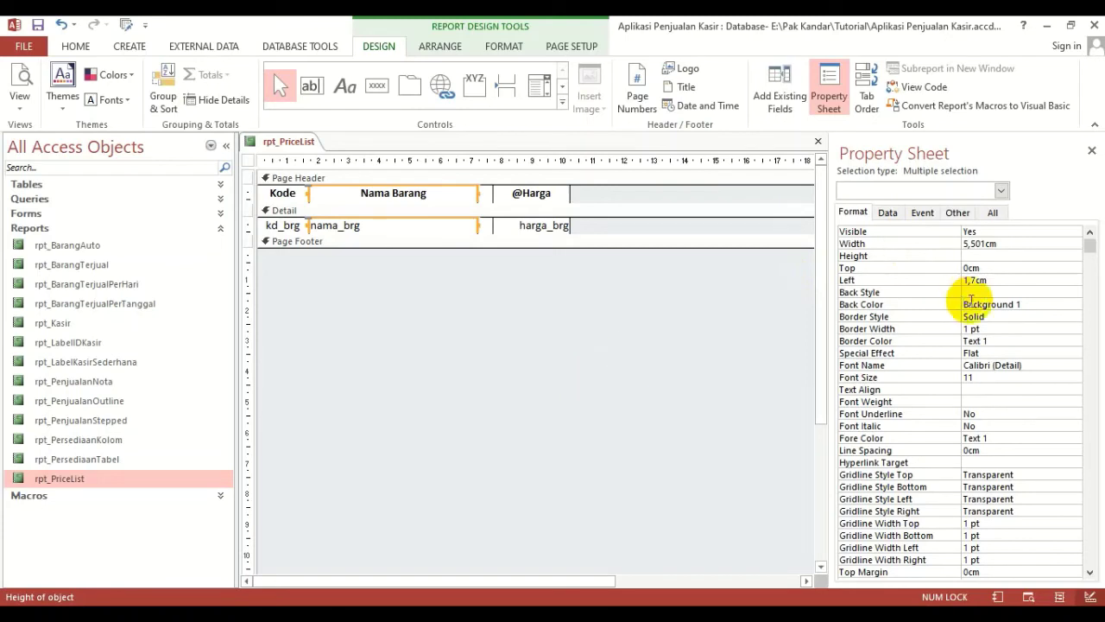
# - Set the width of the Nama Barang label and nama_brg field to 5,6 cm
pyautogui.click(911, 244)
pyautogui.write('5')
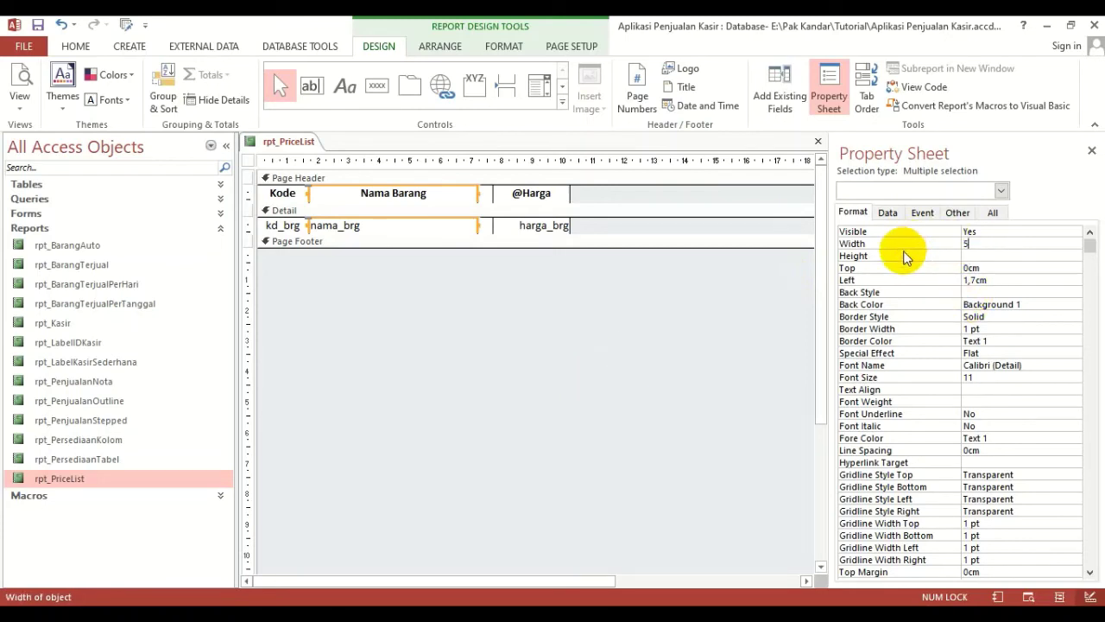
pyautogui.write(',6')
pyautogui.press('Return')
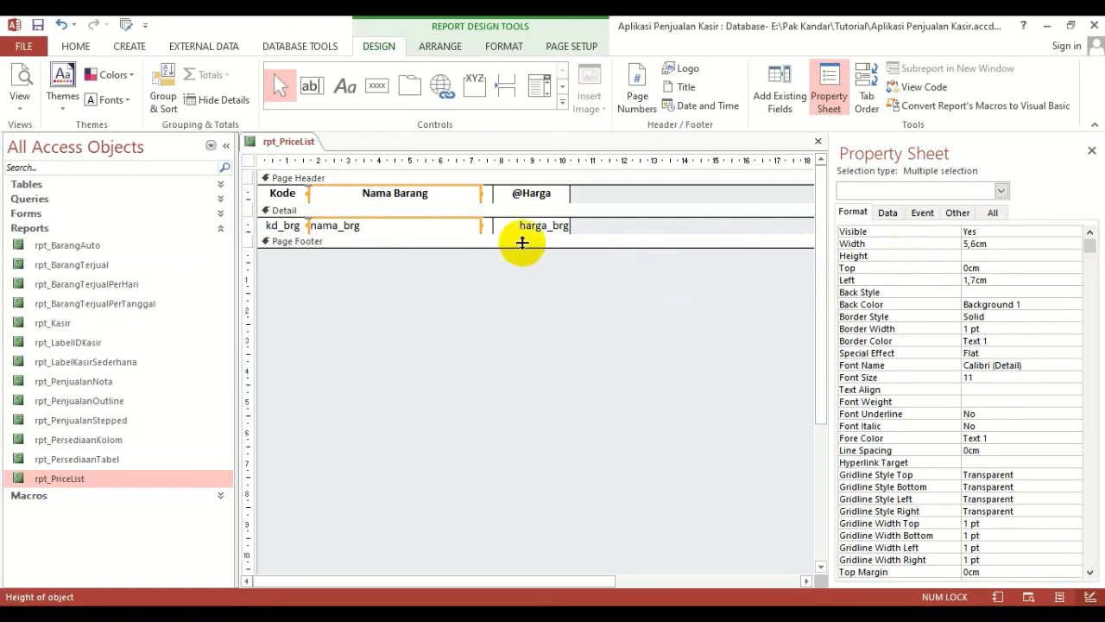
pyautogui.click(528, 194)
pyautogui.click(390, 278)
pyautogui.click(422, 182)
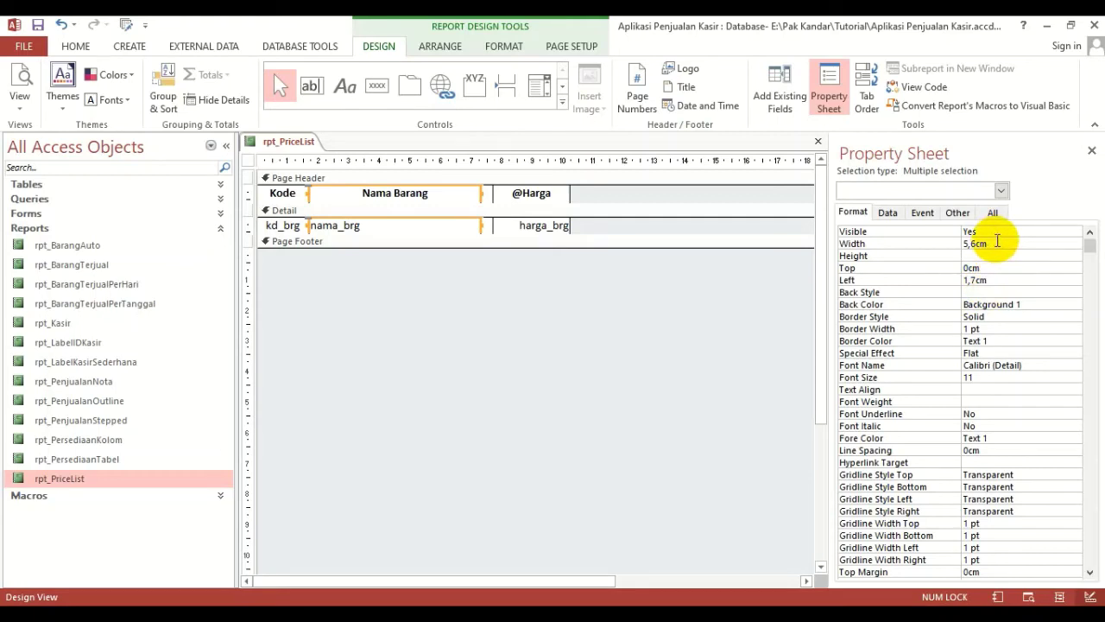
pyautogui.click(552, 194)
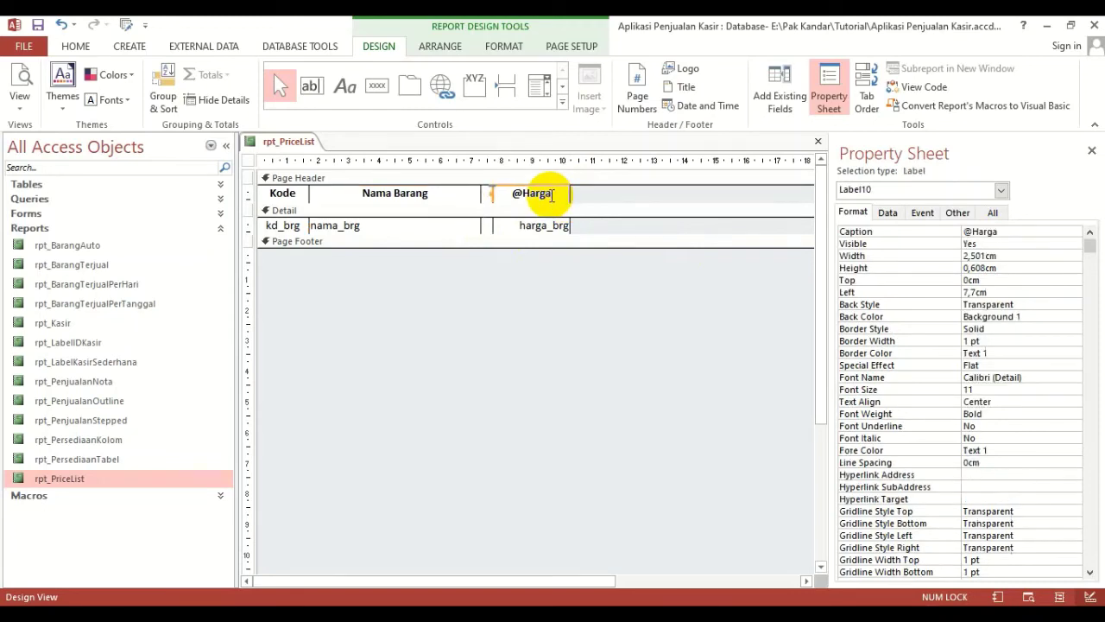
pyautogui.keyDown('shift'); pyautogui.click(544, 231); pyautogui.keyUp('shift')
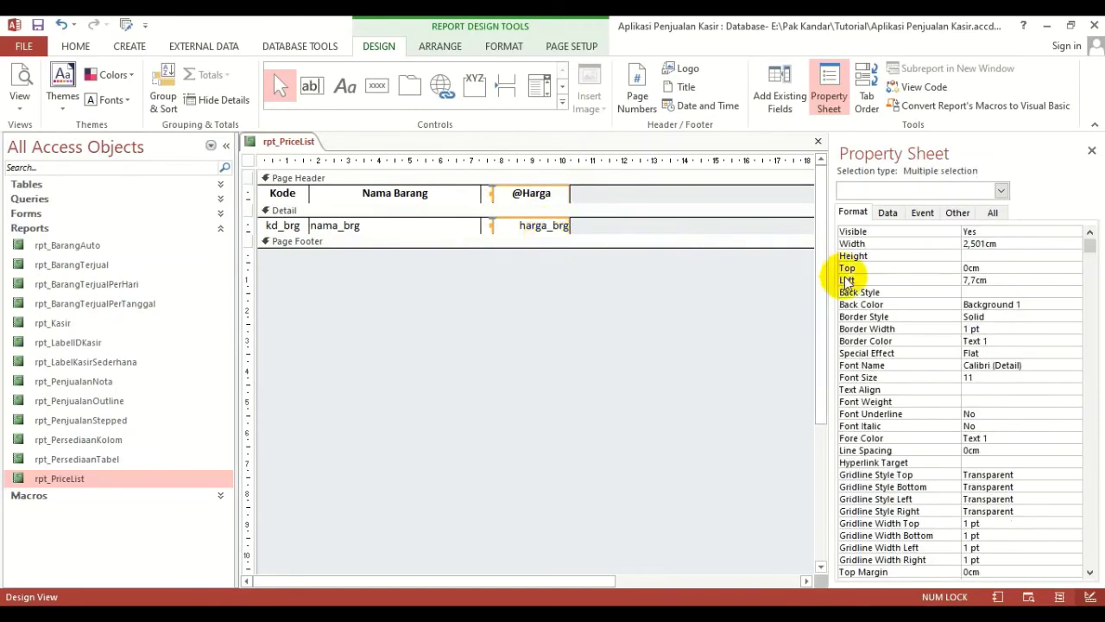
pyautogui.click(846, 281)
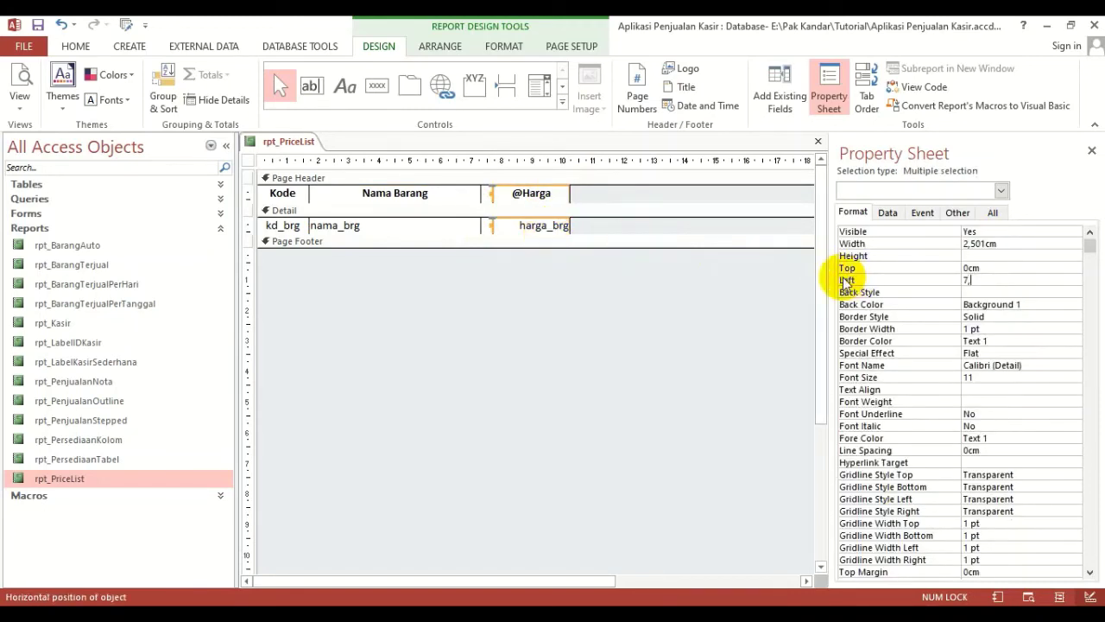
pyautogui.press('Return')
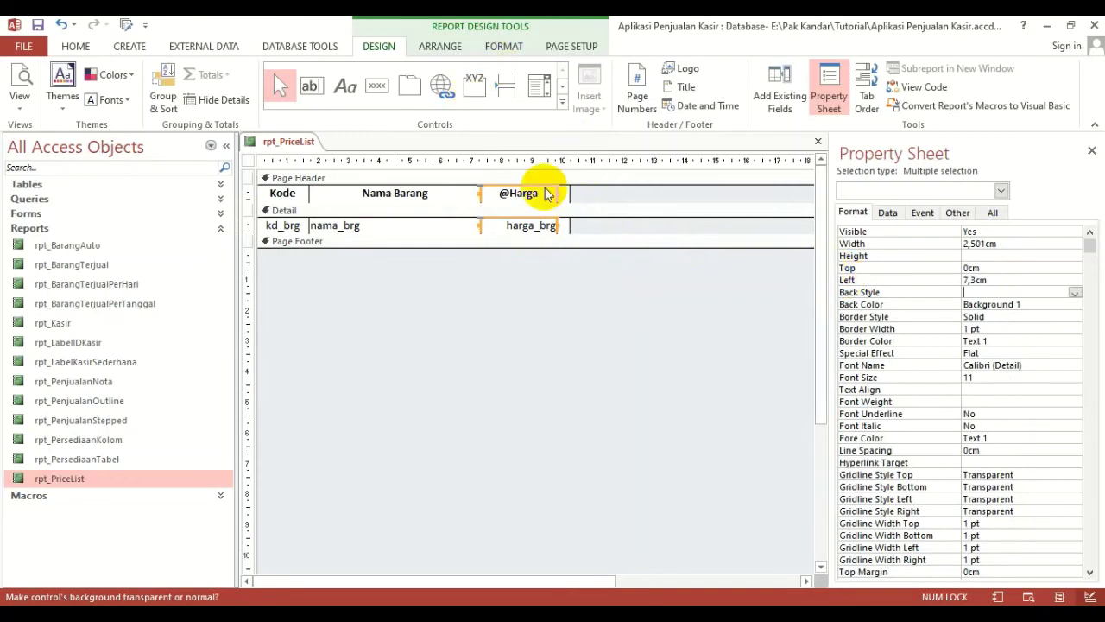
pyautogui.click(608, 200)
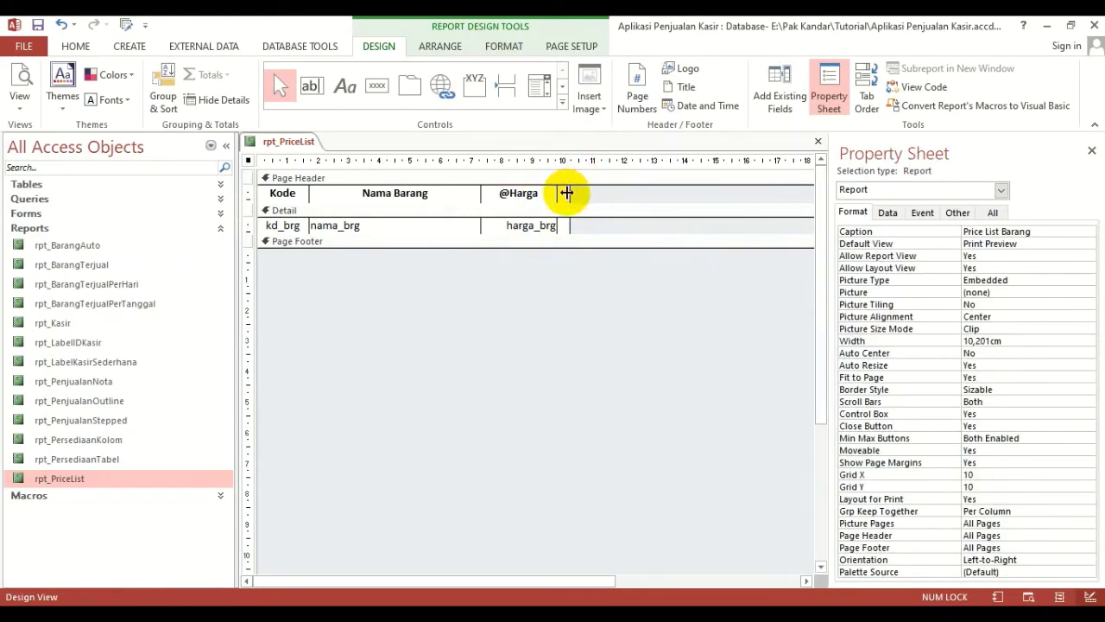
pyautogui.moveTo(569, 193); pyautogui.dragTo(667, 195)
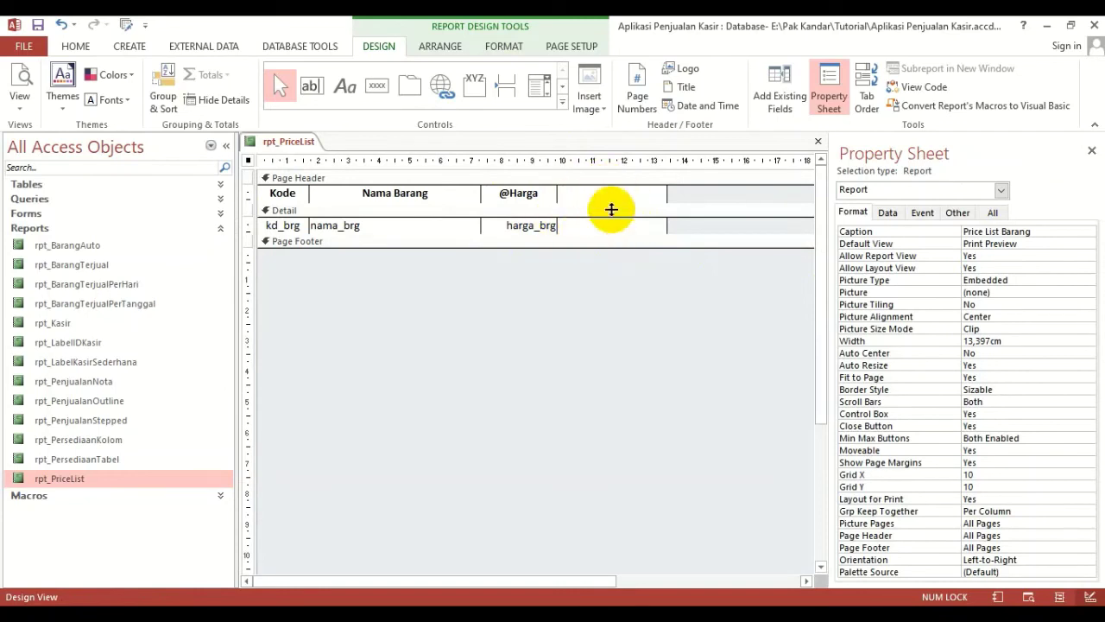
pyautogui.moveTo(669, 193); pyautogui.dragTo(545, 188)
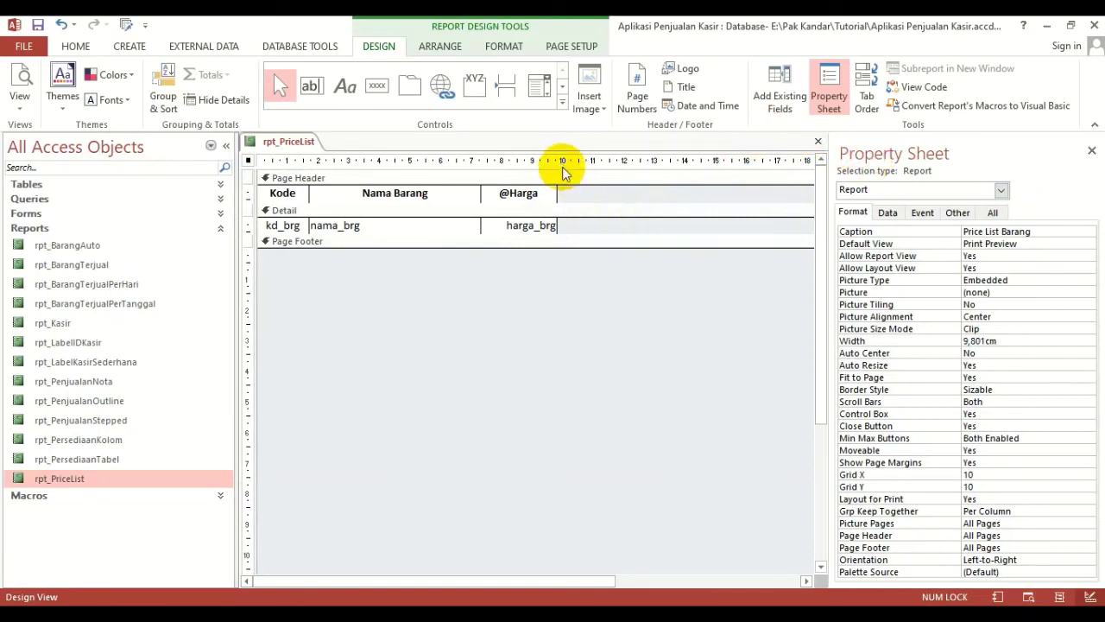
pyautogui.click(816, 140)
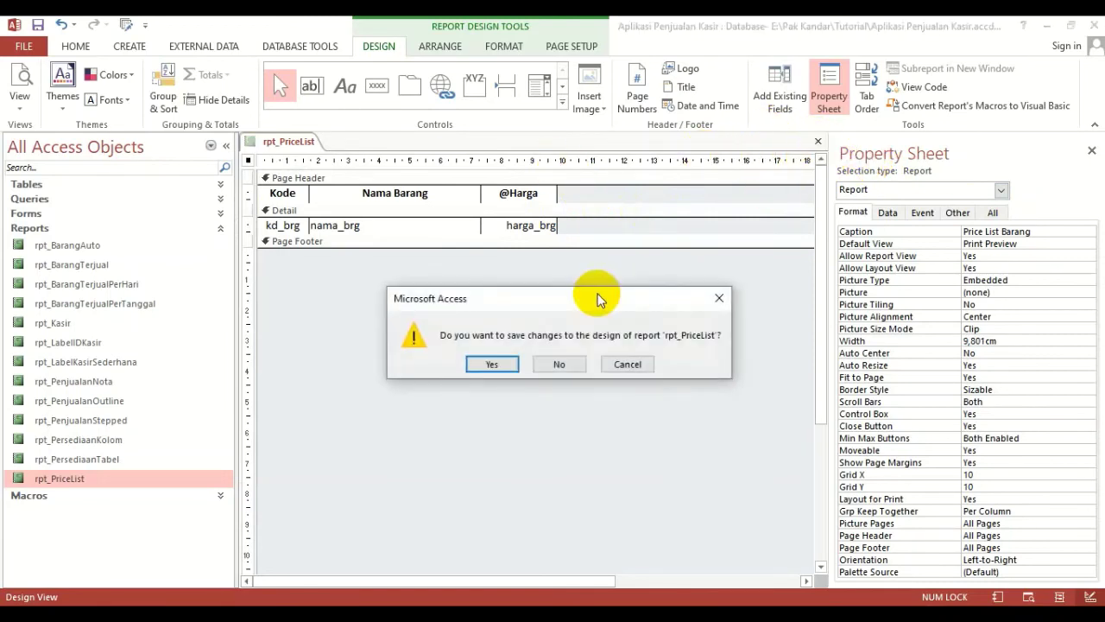
pyautogui.click(492, 363)
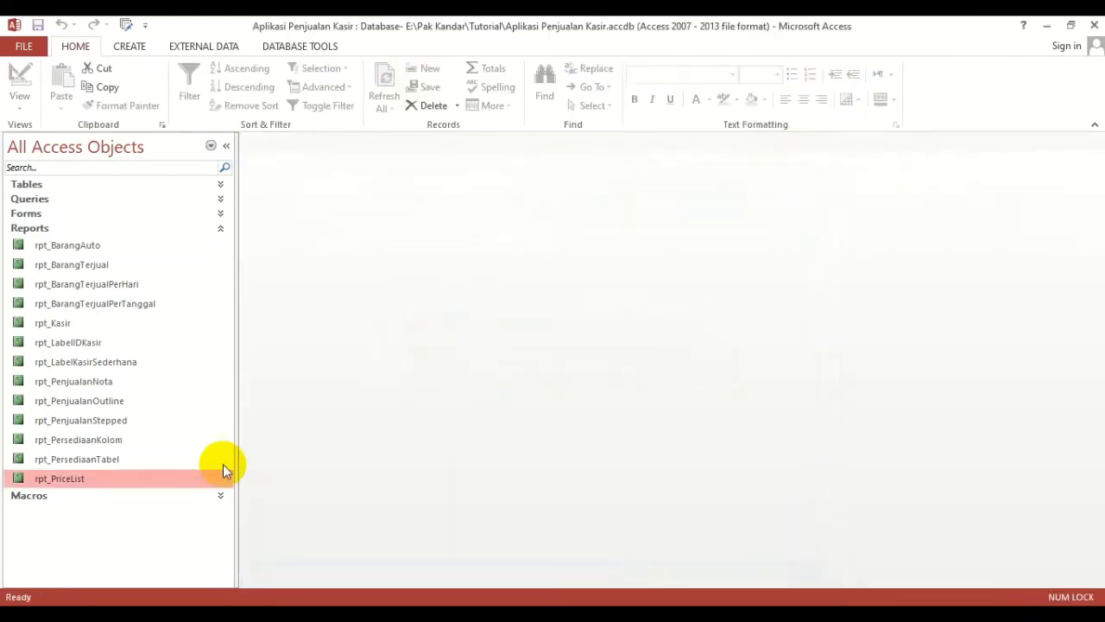
# - Open rpt_PriceList in a maximized preview and check the headings above both columns
pyautogui.doubleClick(74, 479)
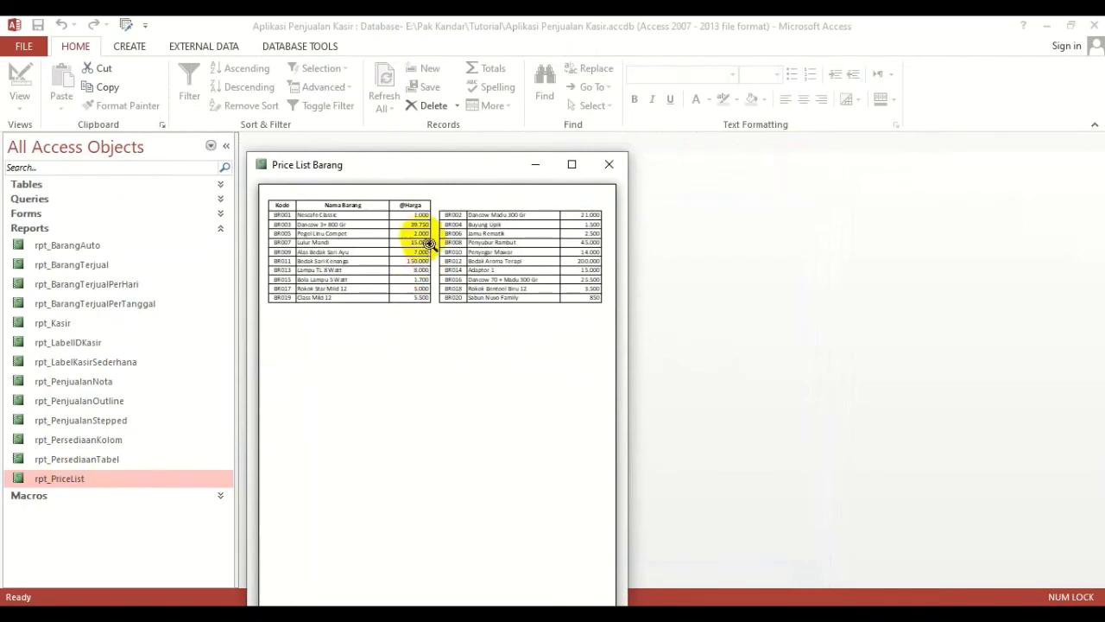
pyautogui.click(571, 165)
pyautogui.click(574, 95)
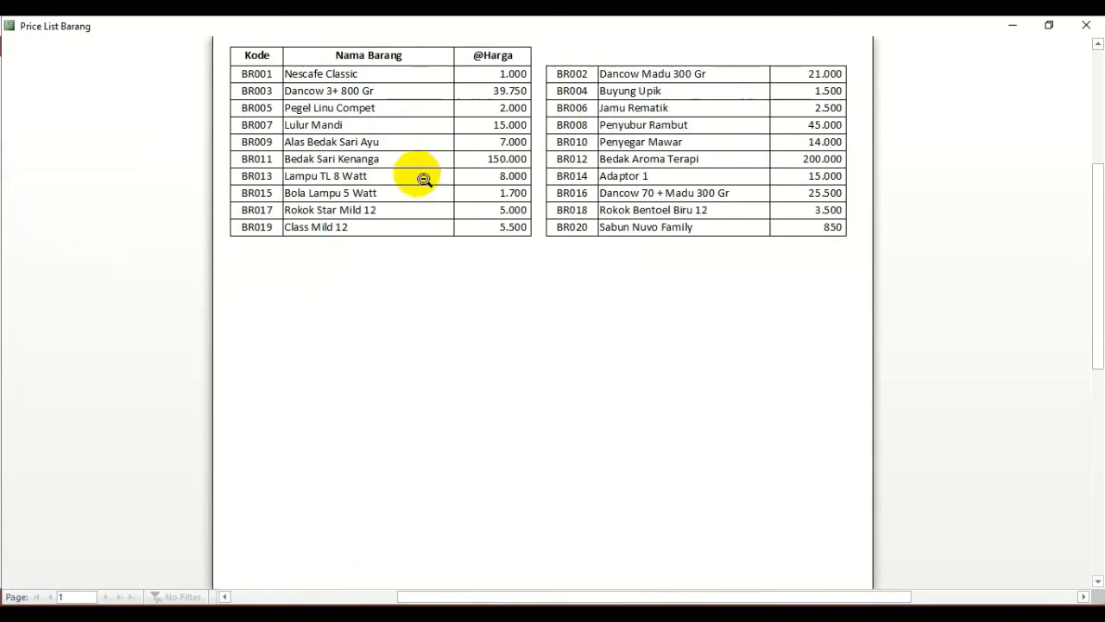
pyautogui.click(506, 118)
pyautogui.click(511, 119)
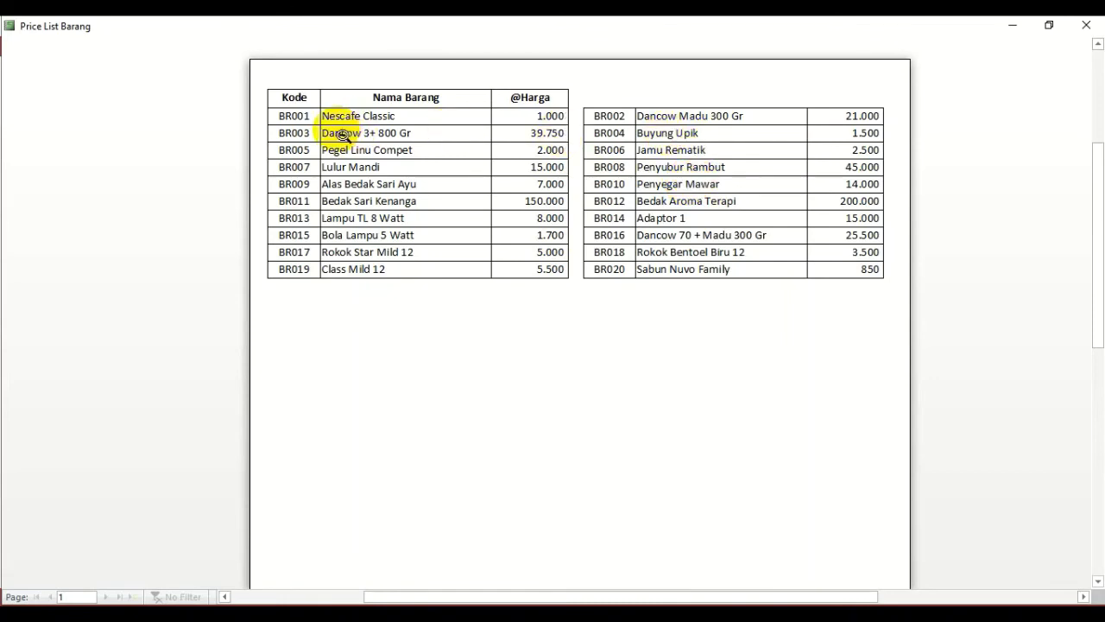
# - Switch rpt_PriceList to Design View, close the Property Sheet and widen the report to about 21 cm
pyautogui.rightClick(567, 171)
pyautogui.click(637, 216)
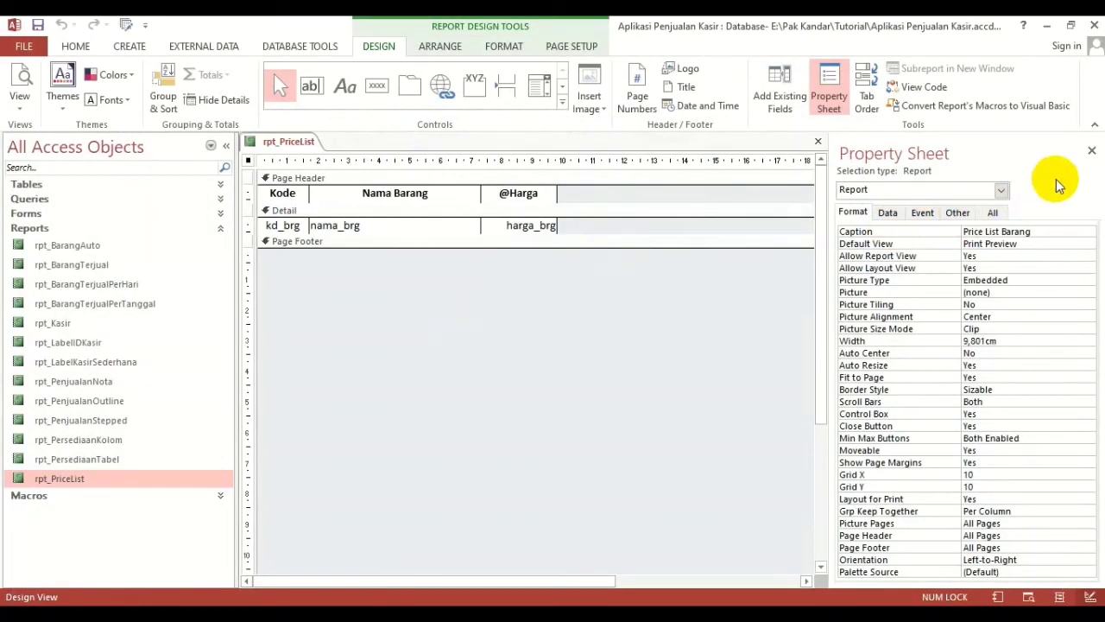
pyautogui.click(1091, 151)
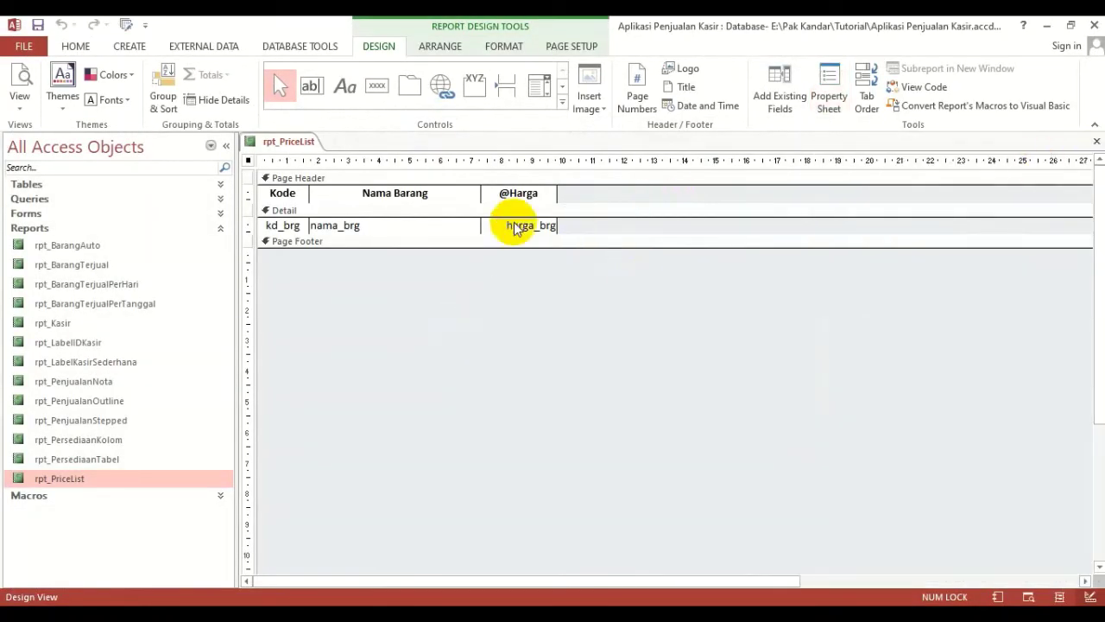
pyautogui.click(297, 212)
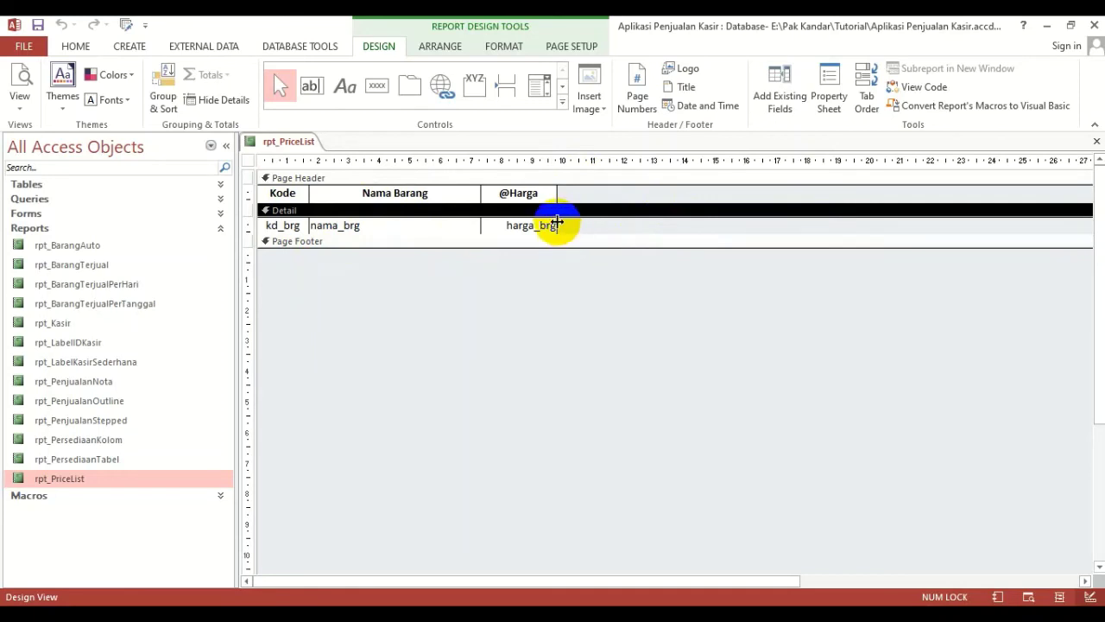
pyautogui.moveTo(557, 222); pyautogui.dragTo(907, 226)
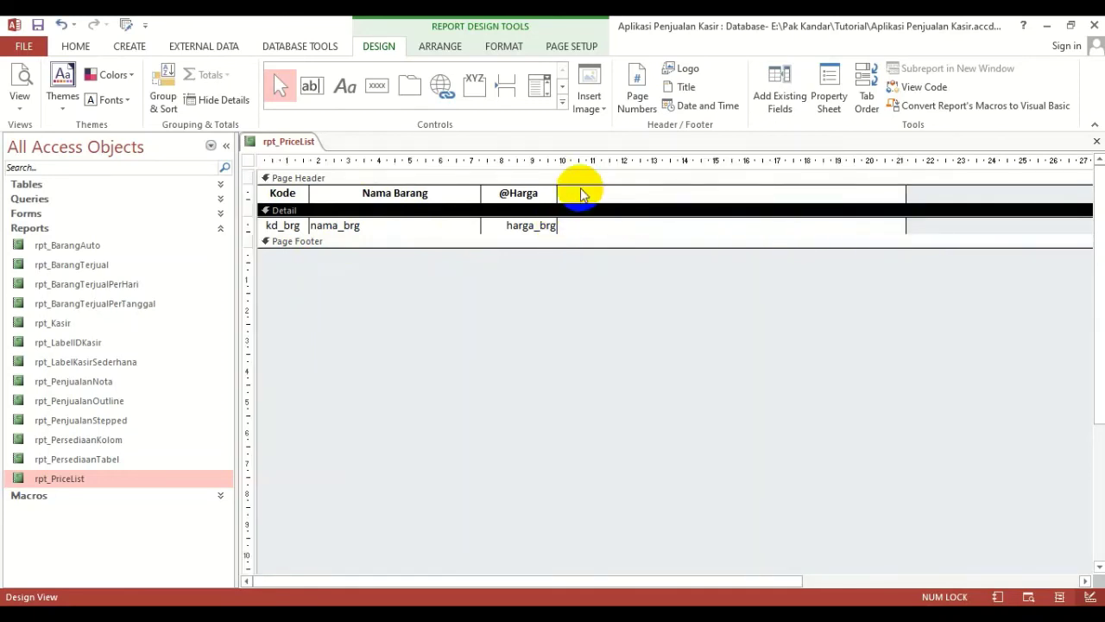
pyautogui.moveTo(578, 192); pyautogui.dragTo(278, 205)
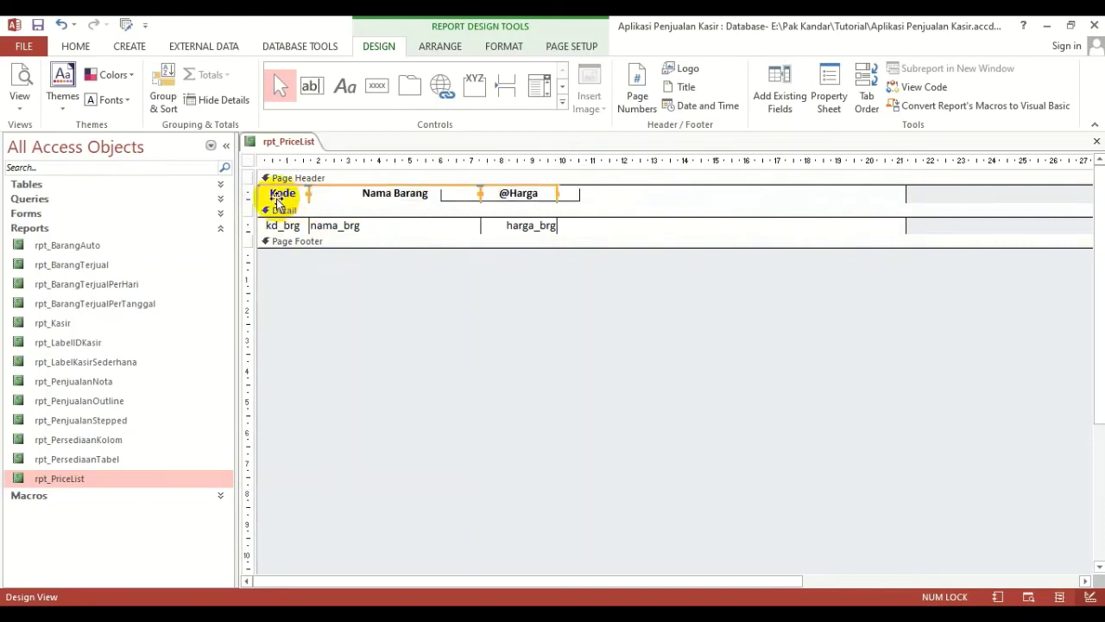
pyautogui.click(76, 45)
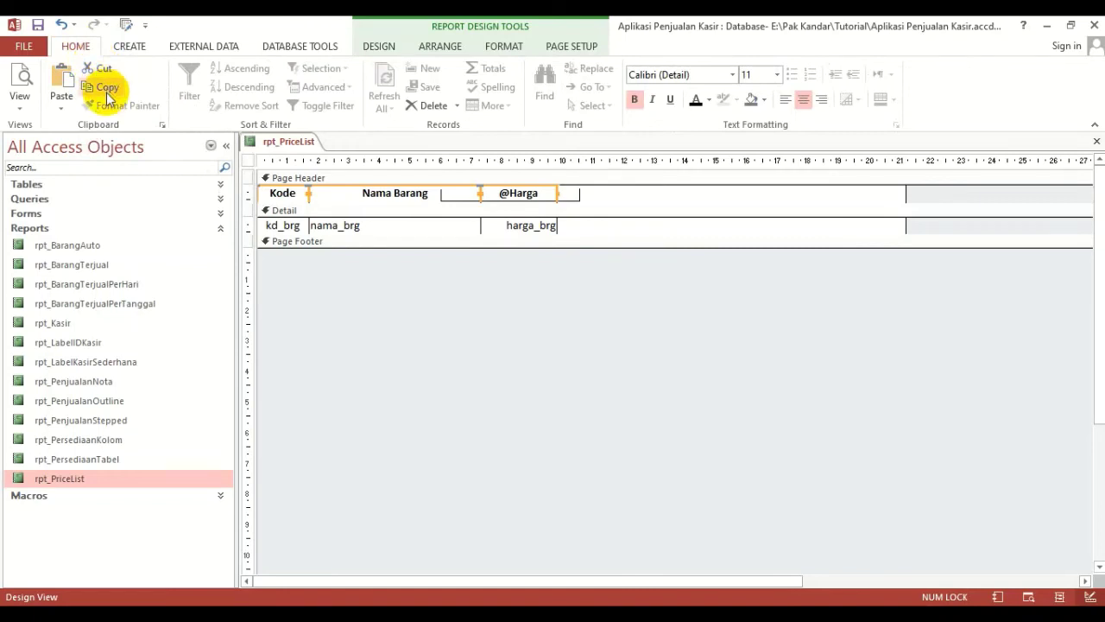
pyautogui.click(91, 88)
pyautogui.click(61, 79)
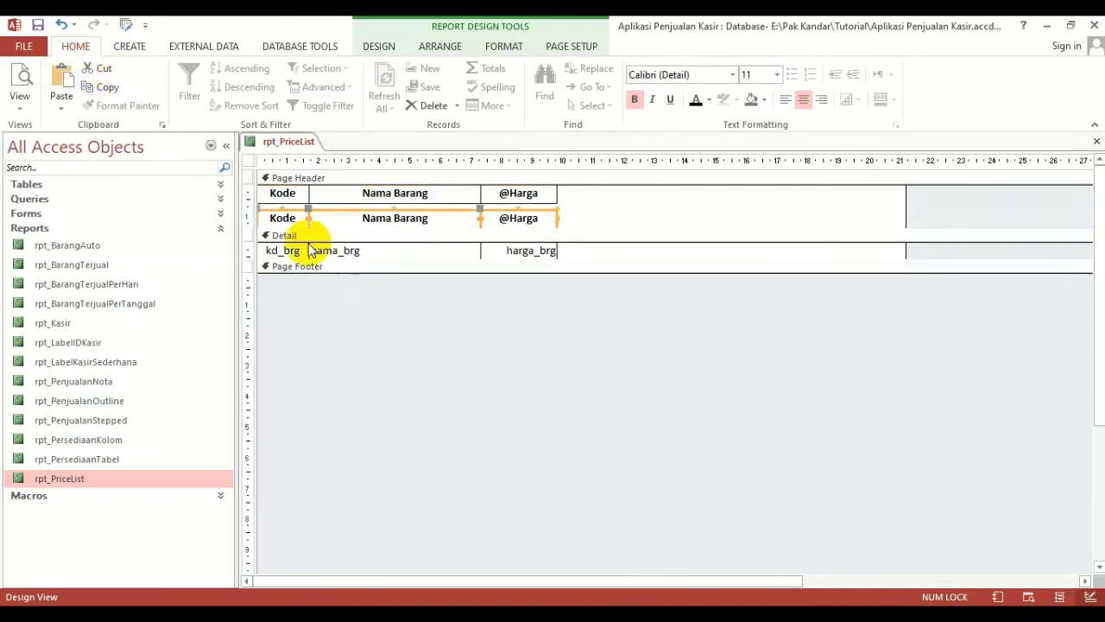
pyautogui.click(577, 197)
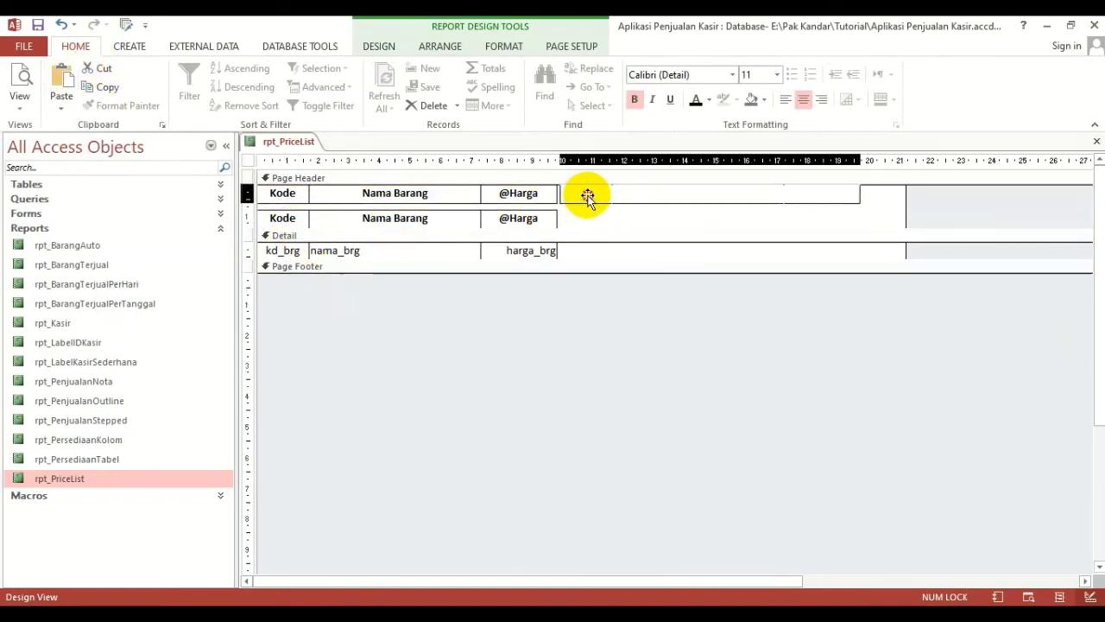
pyautogui.moveTo(588, 197); pyautogui.dragTo(593, 197)
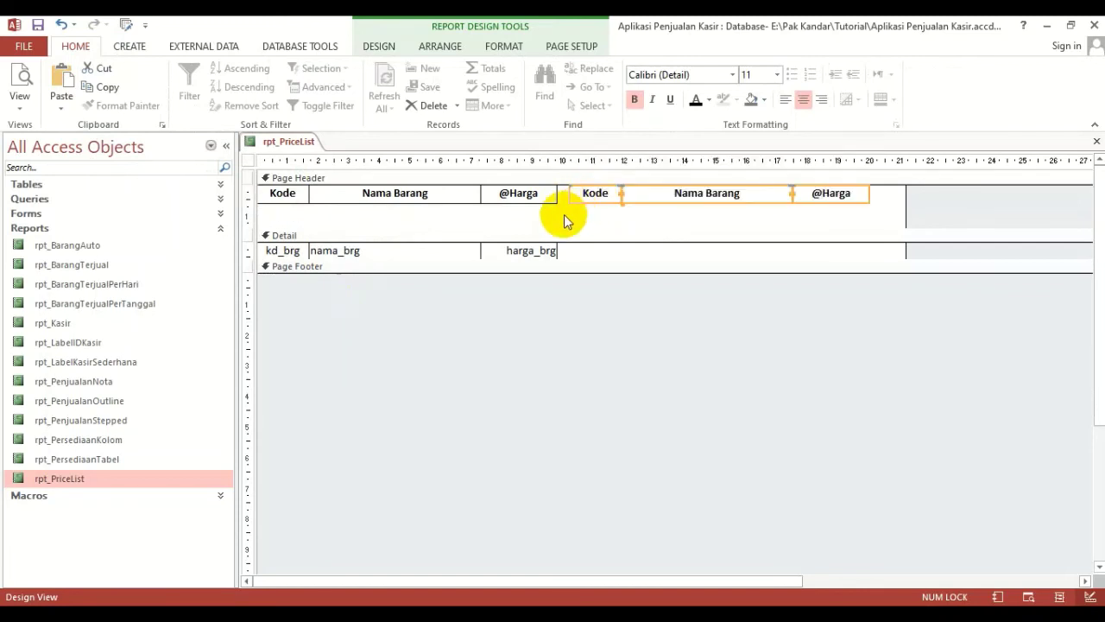
pyautogui.click(554, 222)
pyautogui.moveTo(547, 228); pyautogui.dragTo(542, 204)
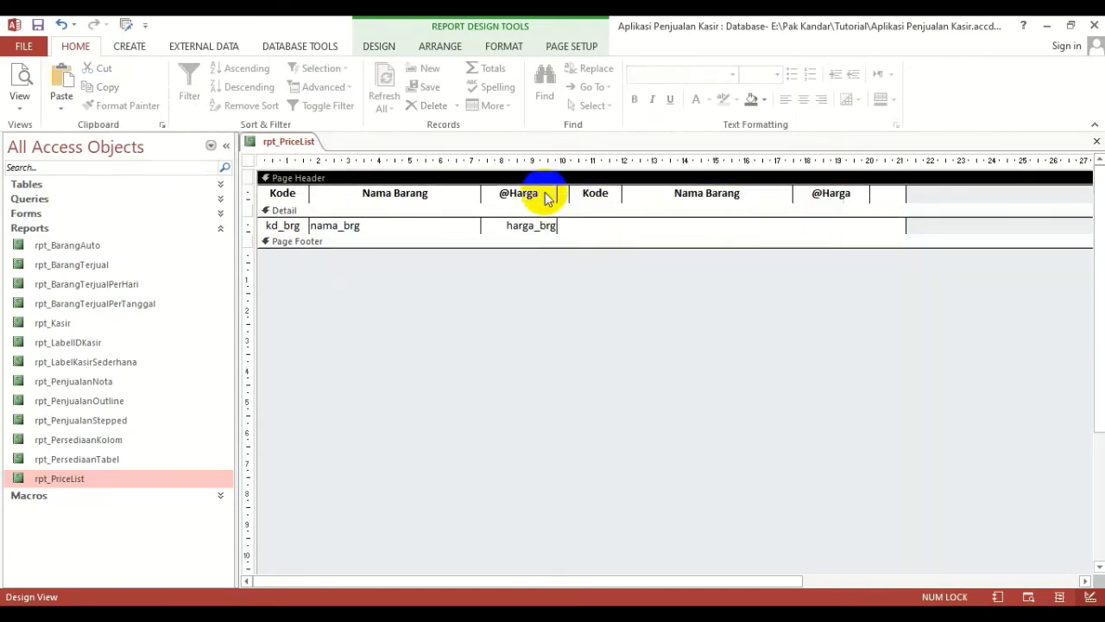
pyautogui.click(294, 212)
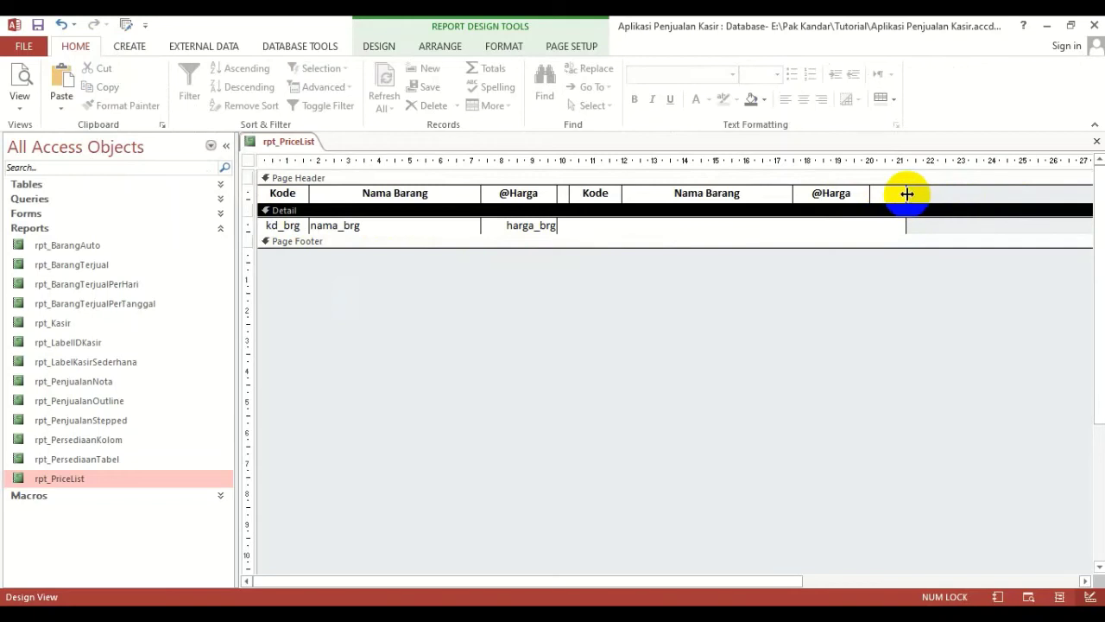
pyautogui.moveTo(904, 192); pyautogui.dragTo(869, 197)
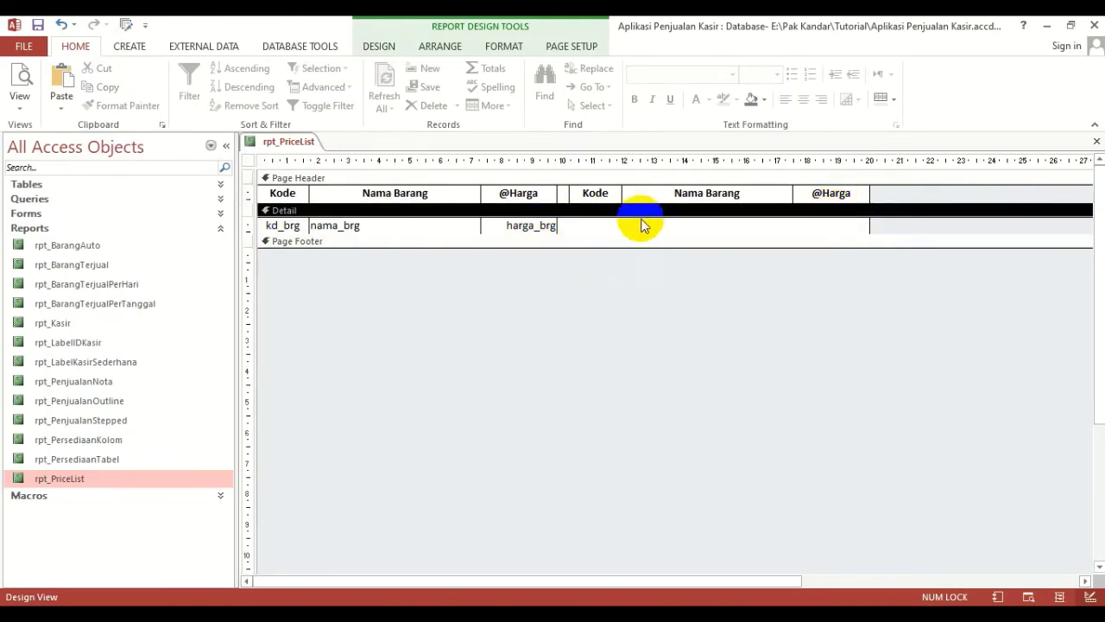
# - Preview the report to check the second heading row against its data columns, and return to Design View
pyautogui.click(19, 77)
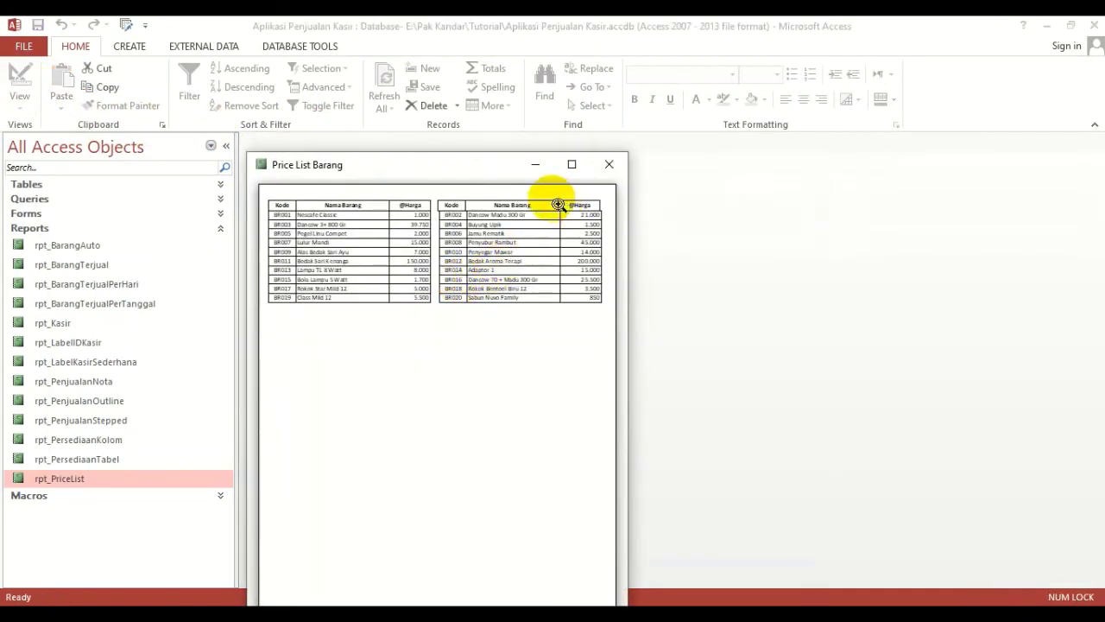
pyautogui.rightClick(532, 228)
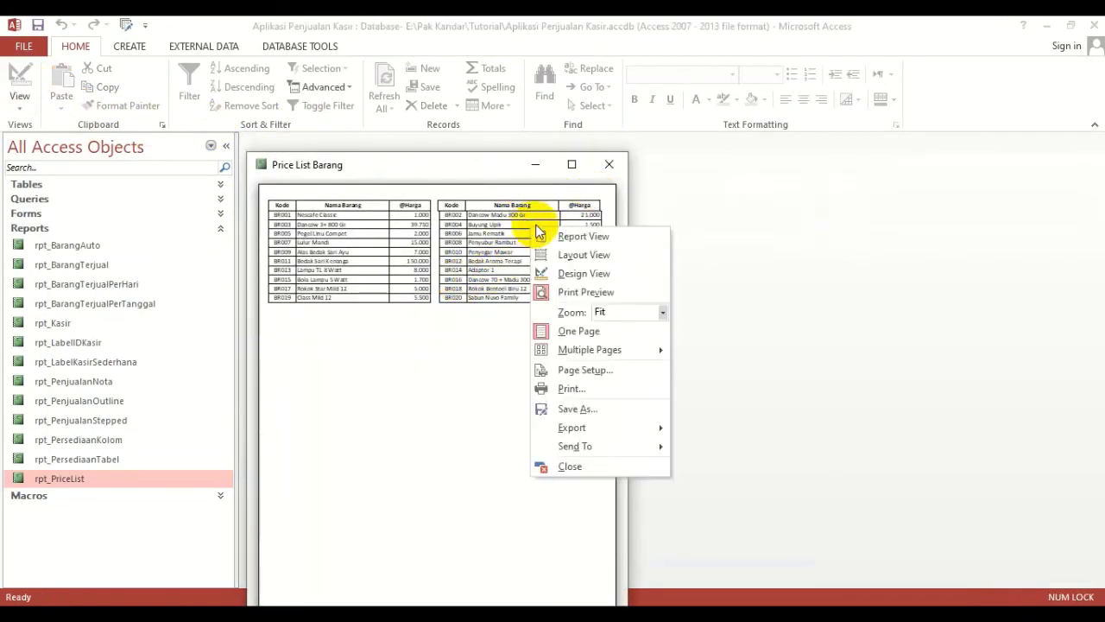
pyautogui.click(580, 274)
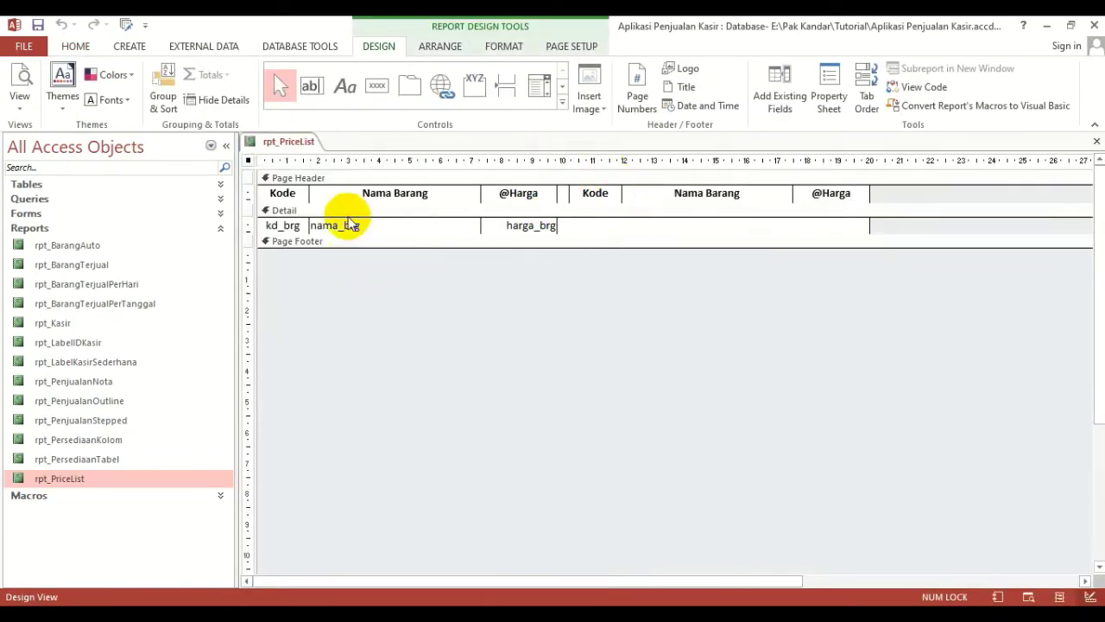
pyautogui.click(285, 192)
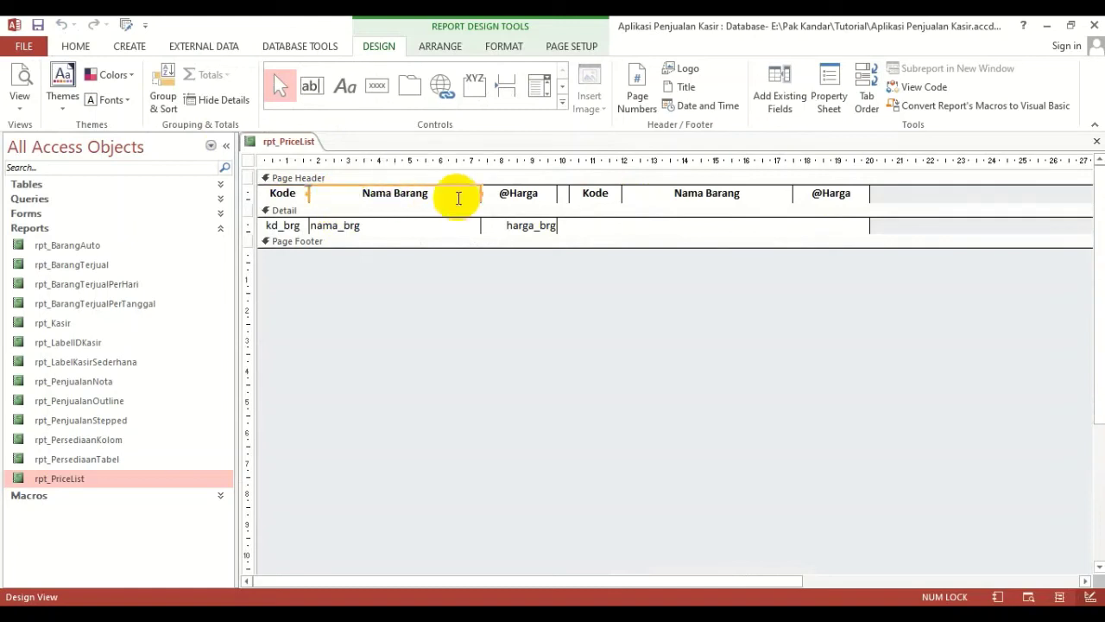
pyautogui.click(529, 190)
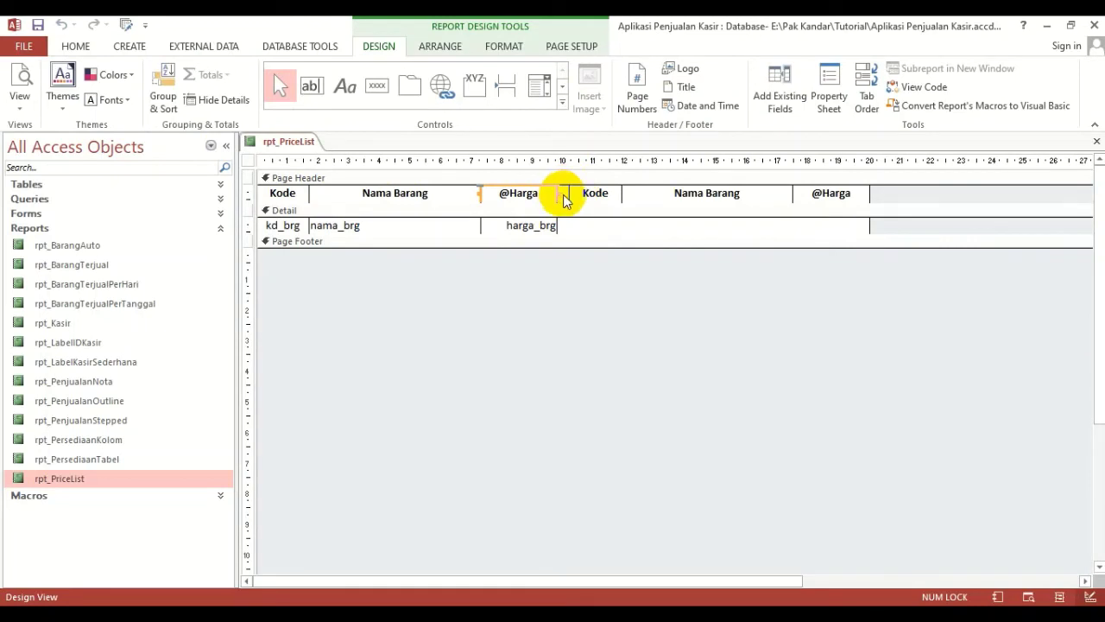
pyautogui.moveTo(562, 200); pyautogui.dragTo(790, 198)
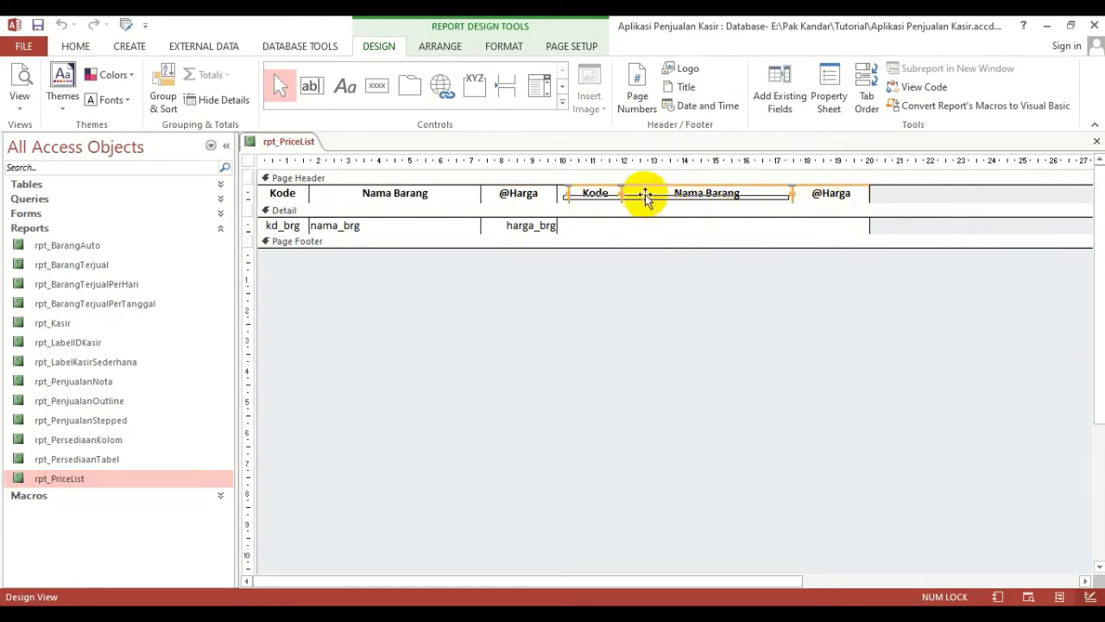
pyautogui.moveTo(589, 193); pyautogui.dragTo(593, 195)
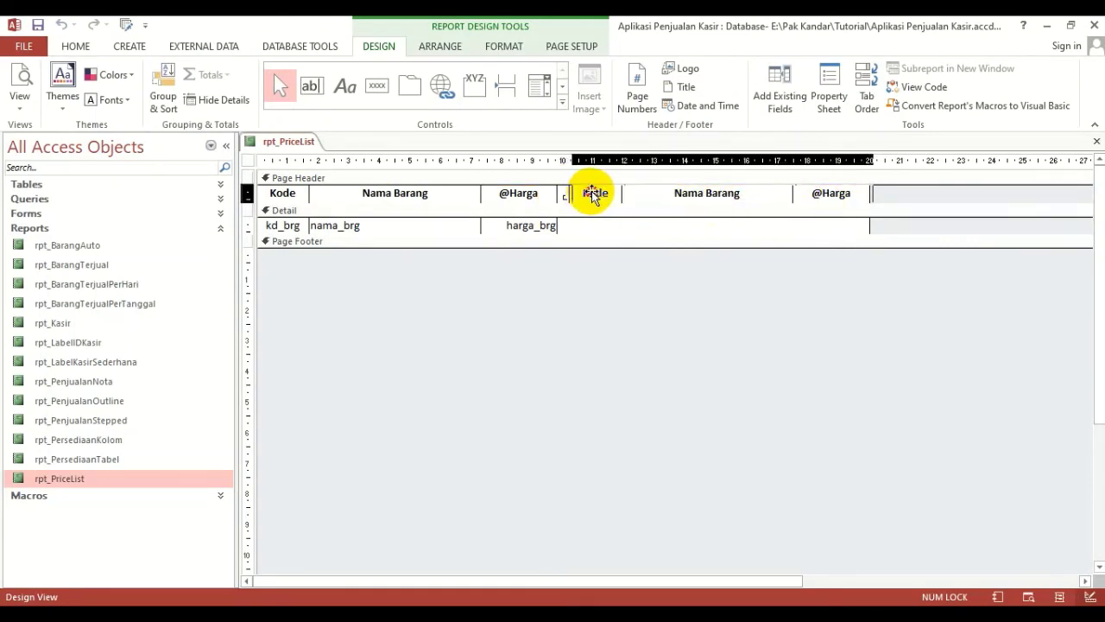
# - Preview the report maximized to check the alignment of both heading rows, and return to Design View
pyautogui.click(21, 85)
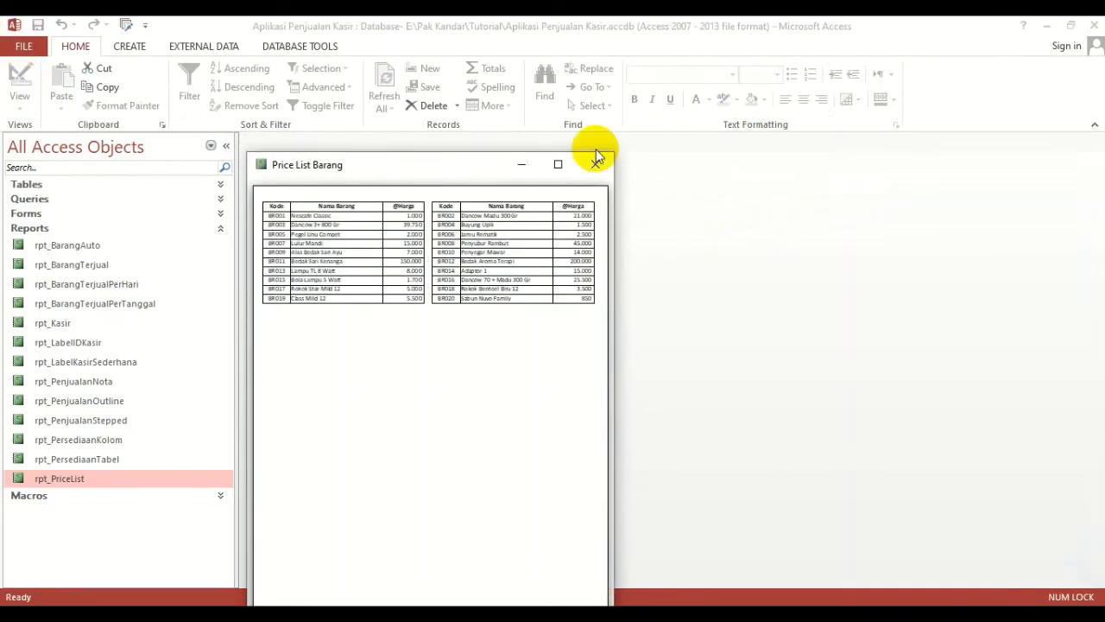
pyautogui.click(558, 164)
pyautogui.click(562, 168)
pyautogui.scroll(2, 505, 188)
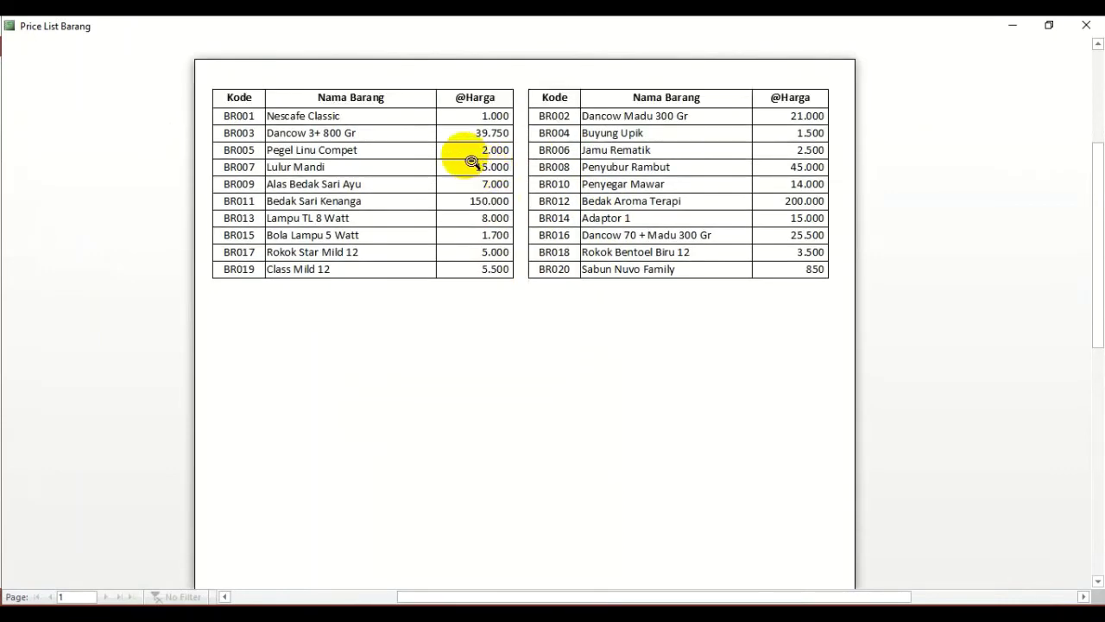
pyautogui.rightClick(370, 160)
pyautogui.click(422, 202)
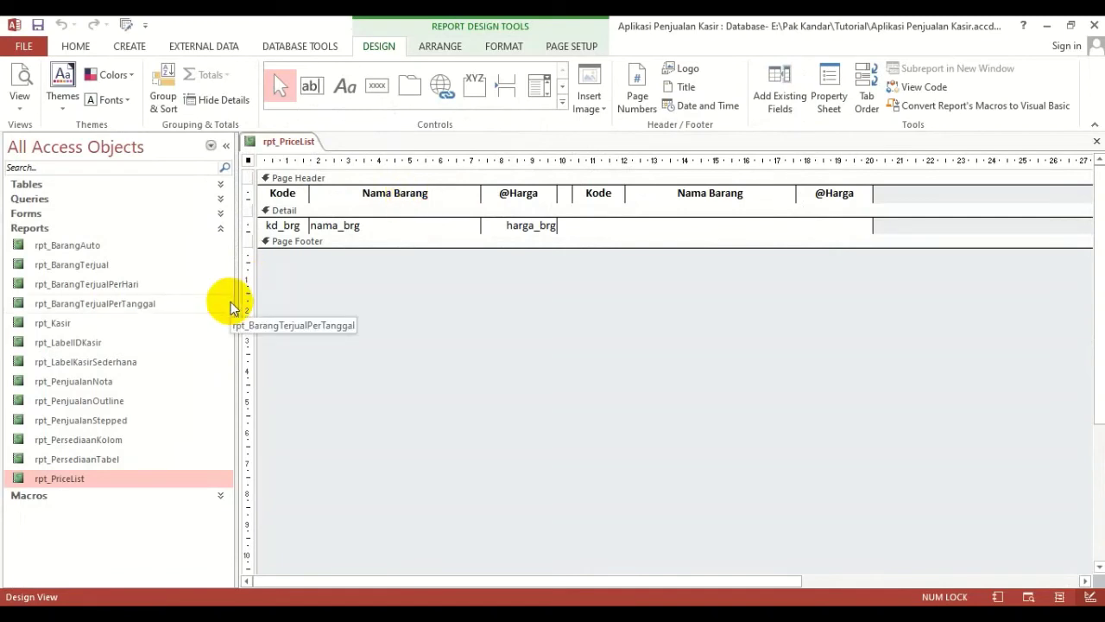
pyautogui.click(280, 179)
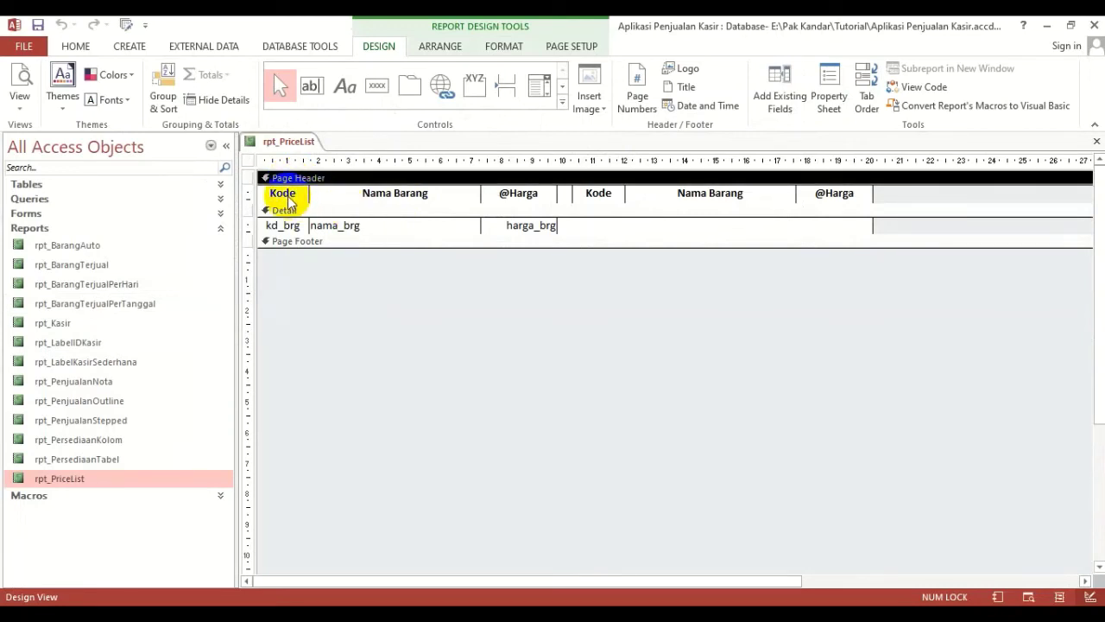
pyautogui.click(289, 201)
pyautogui.click(397, 197)
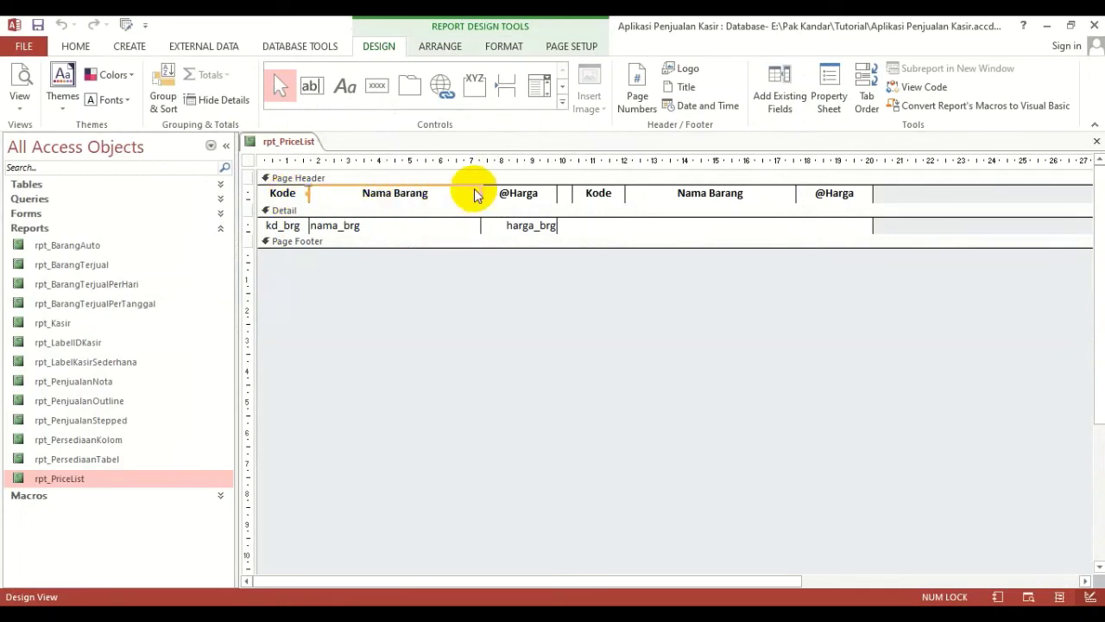
pyautogui.click(521, 197)
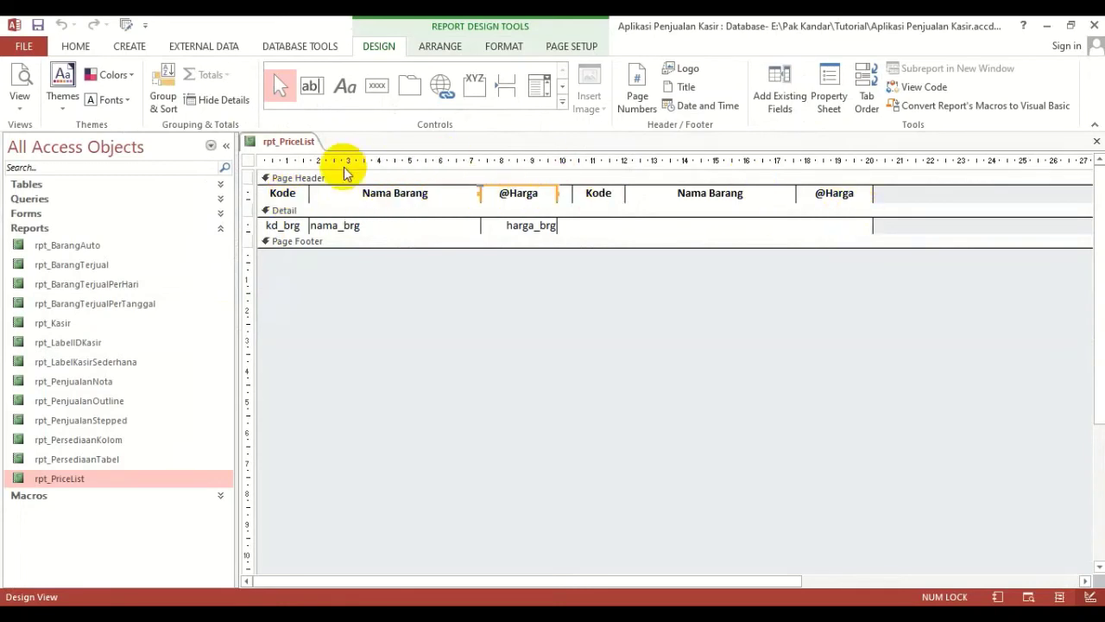
pyautogui.click(307, 178)
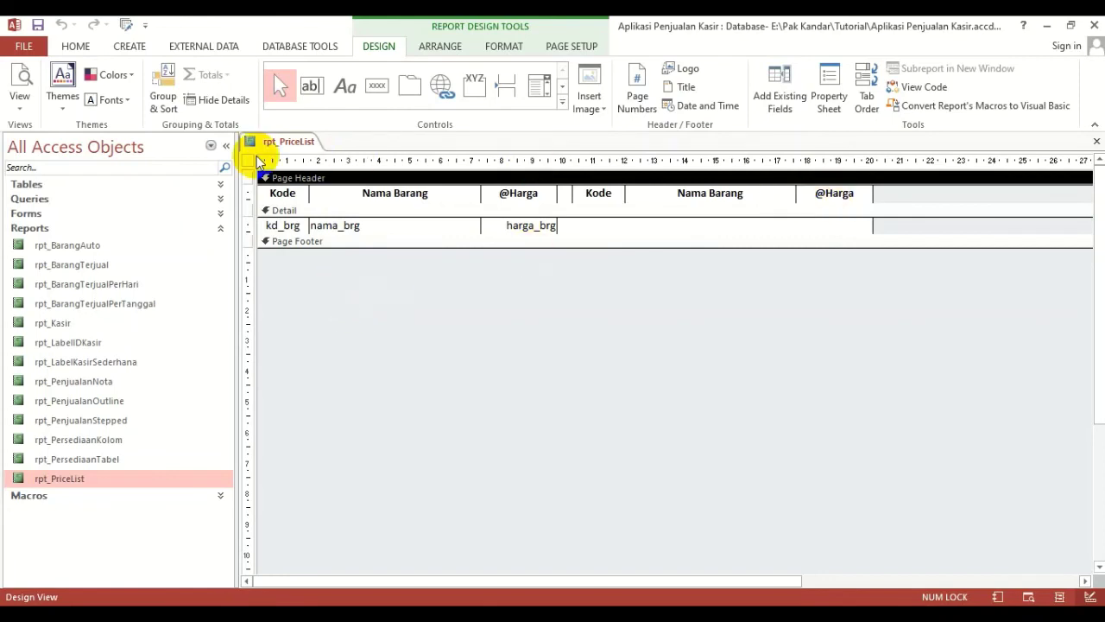
pyautogui.click(486, 178)
pyautogui.moveTo(872, 193); pyautogui.dragTo(289, 182)
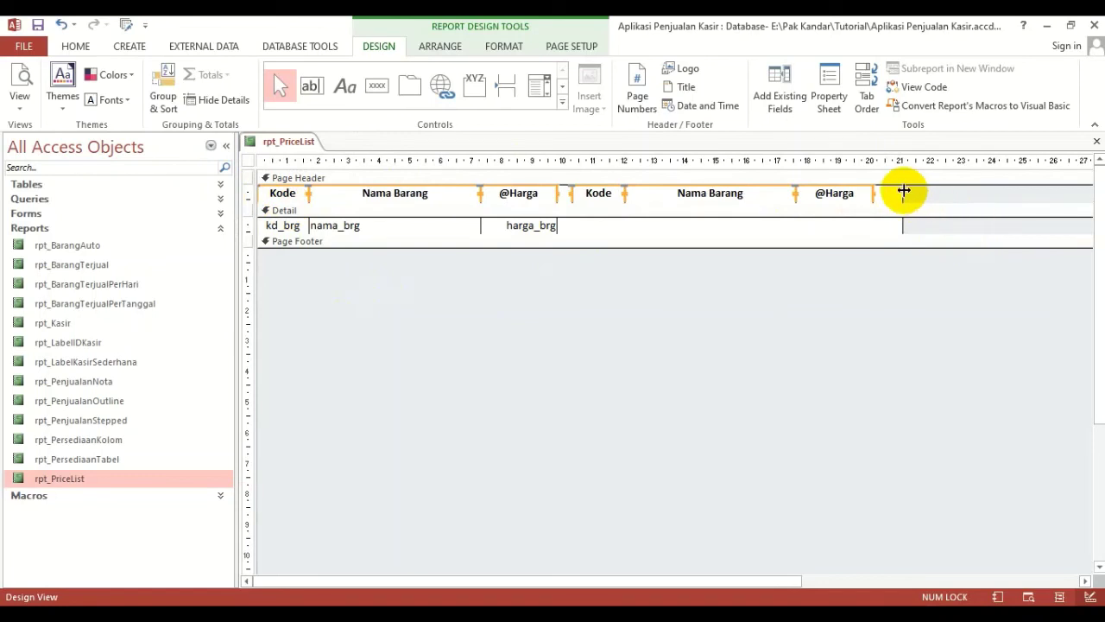
pyautogui.moveTo(903, 190); pyautogui.dragTo(873, 191)
pyautogui.click(464, 325)
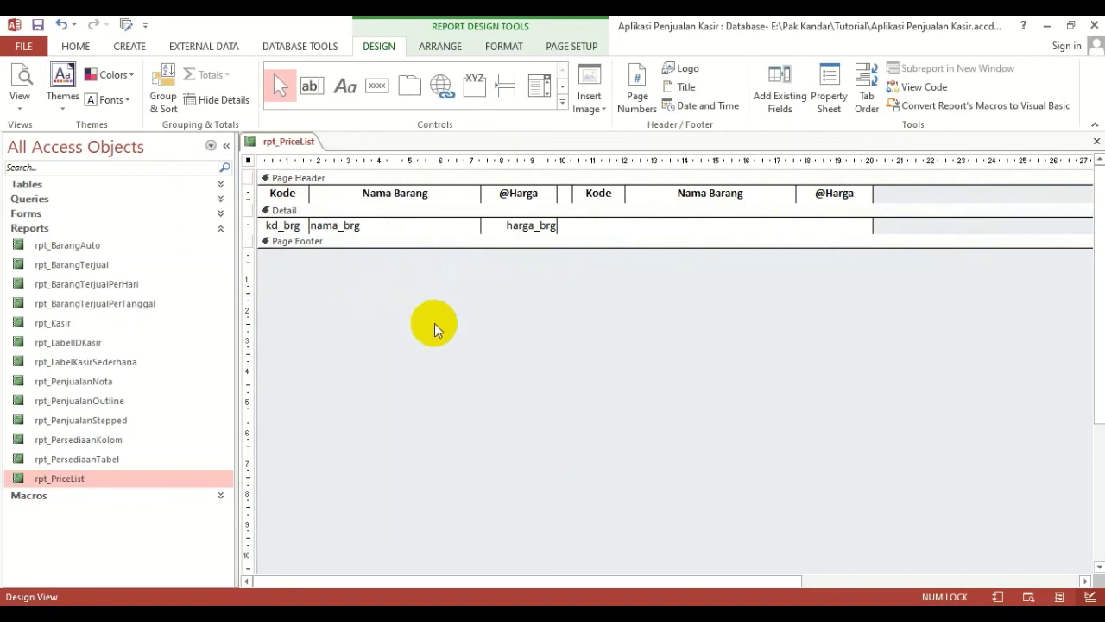
# - Add the Report Header and Report Footer sections to rpt_PriceList
pyautogui.rightClick(463, 306)
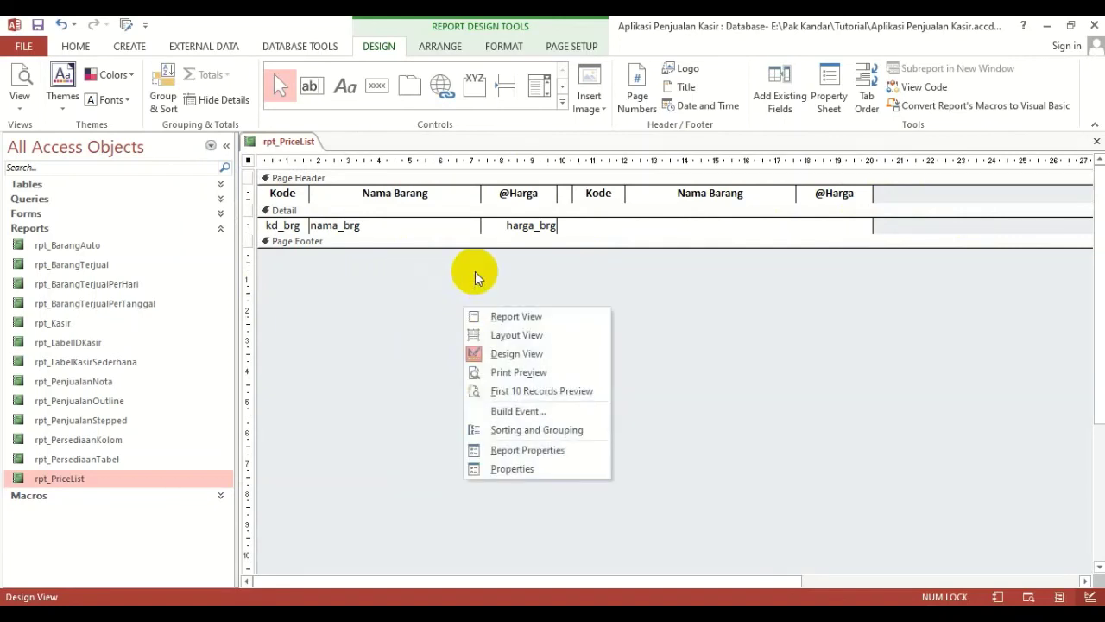
pyautogui.rightClick(769, 227)
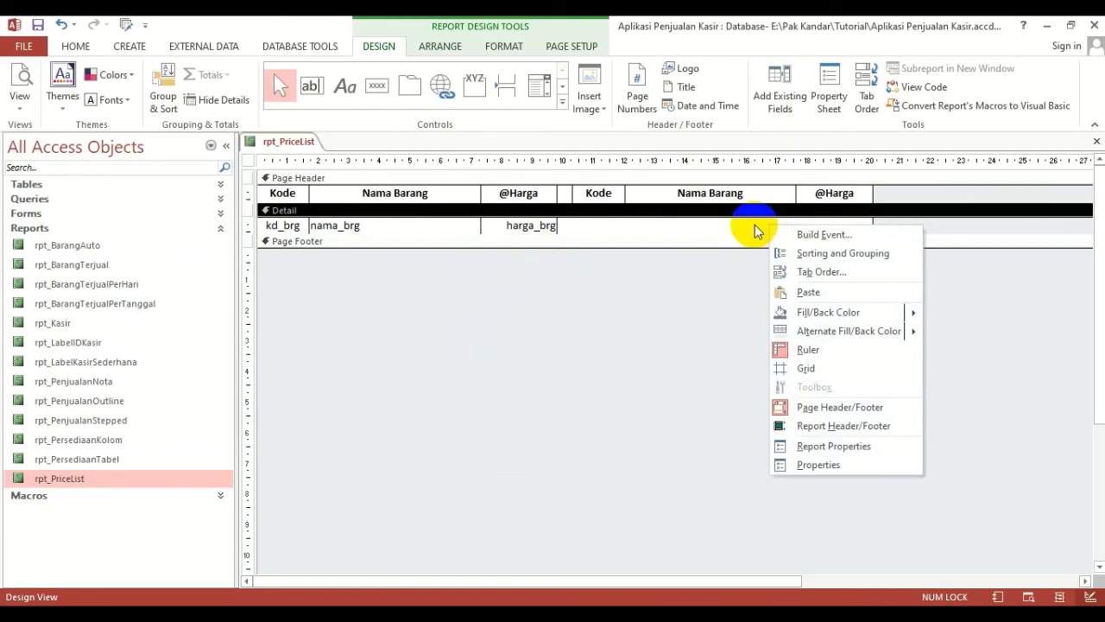
pyautogui.rightClick(753, 226)
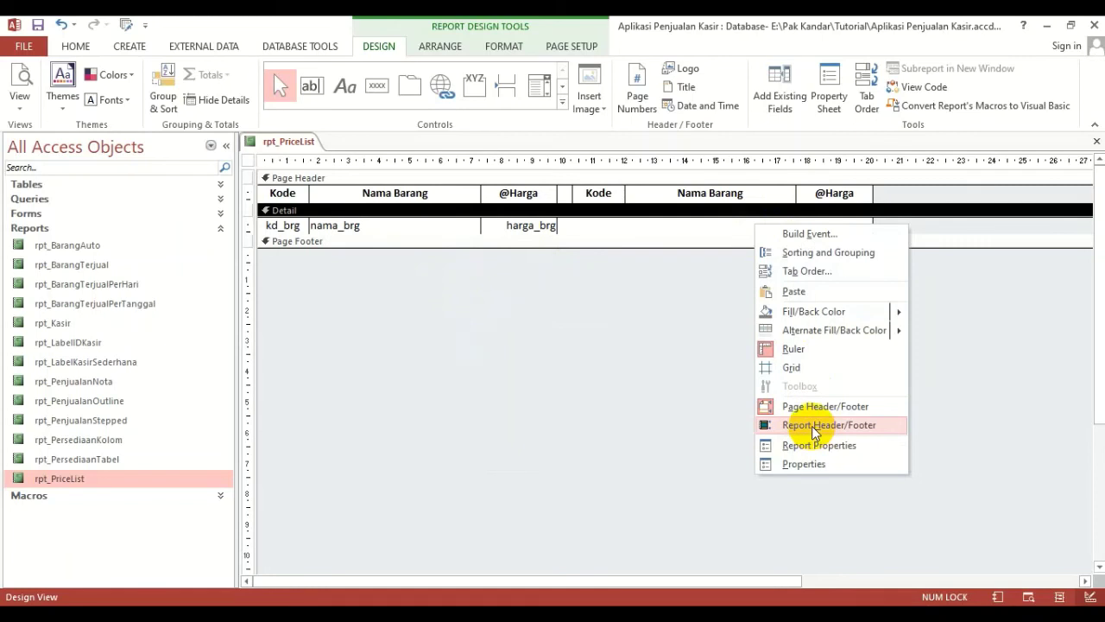
pyautogui.click(814, 428)
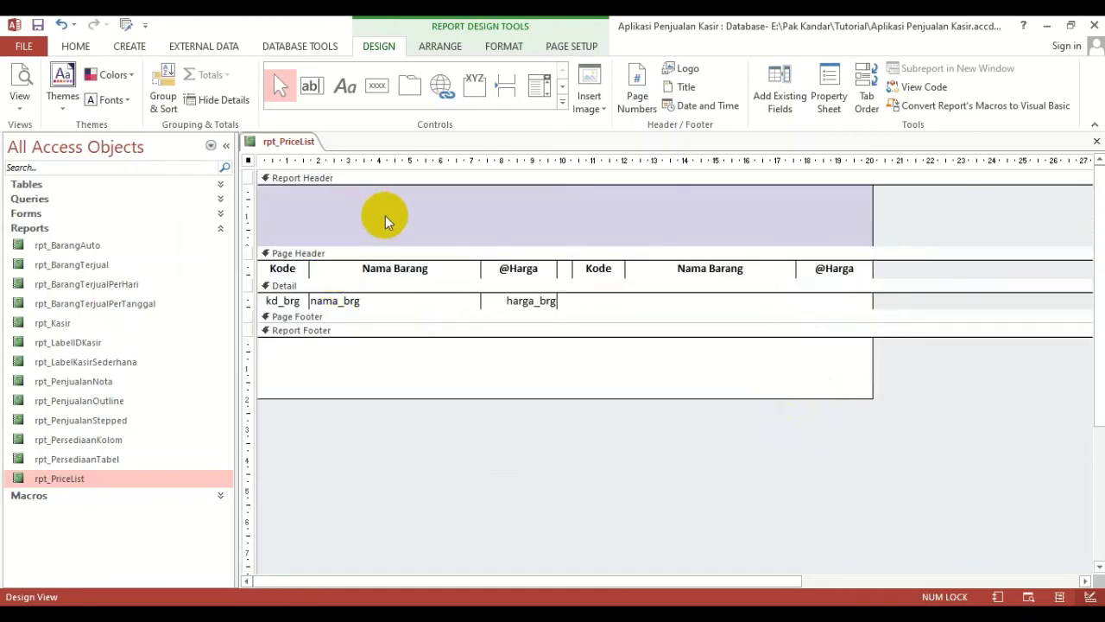
# - Collapse the Report Footer section to zero height, and set the Report Header's back color to Background 1
pyautogui.click(483, 400)
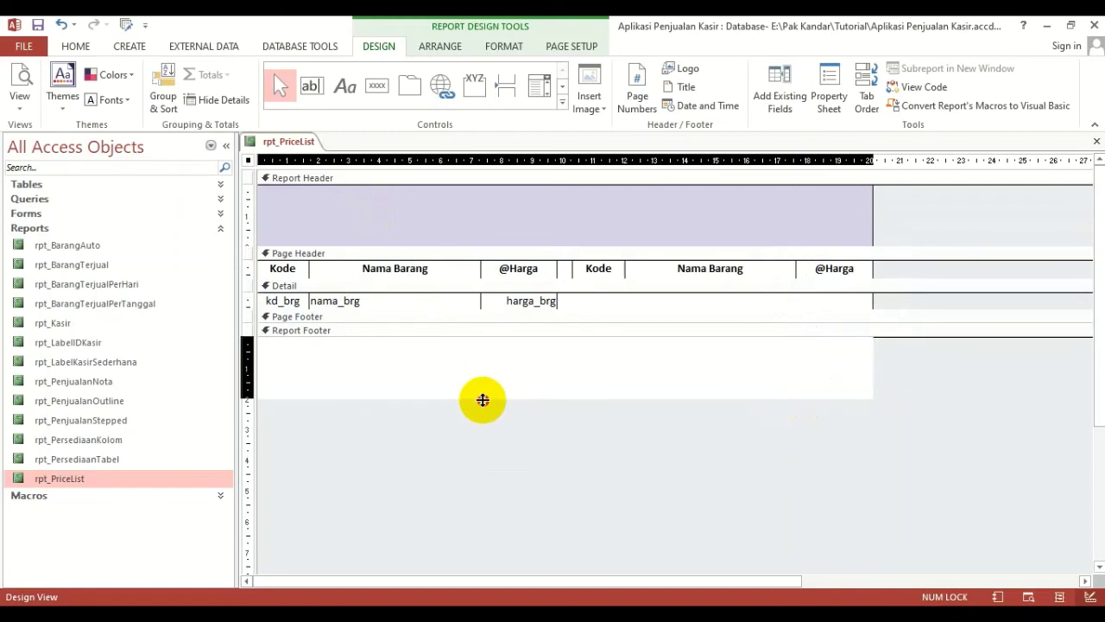
pyautogui.moveTo(483, 400); pyautogui.dragTo(487, 319)
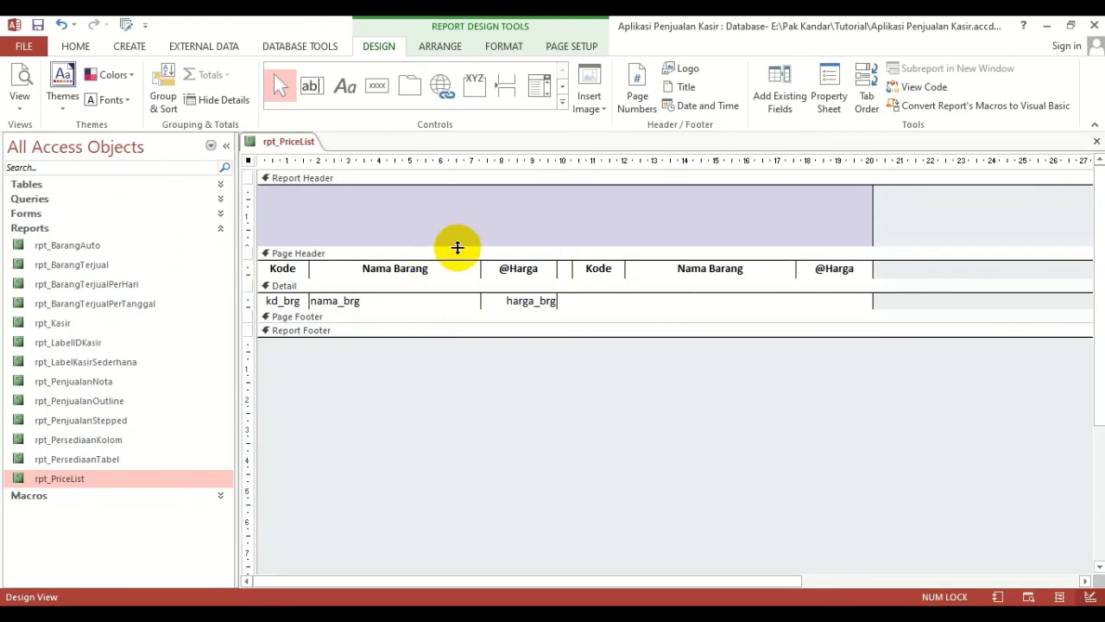
pyautogui.click(416, 189)
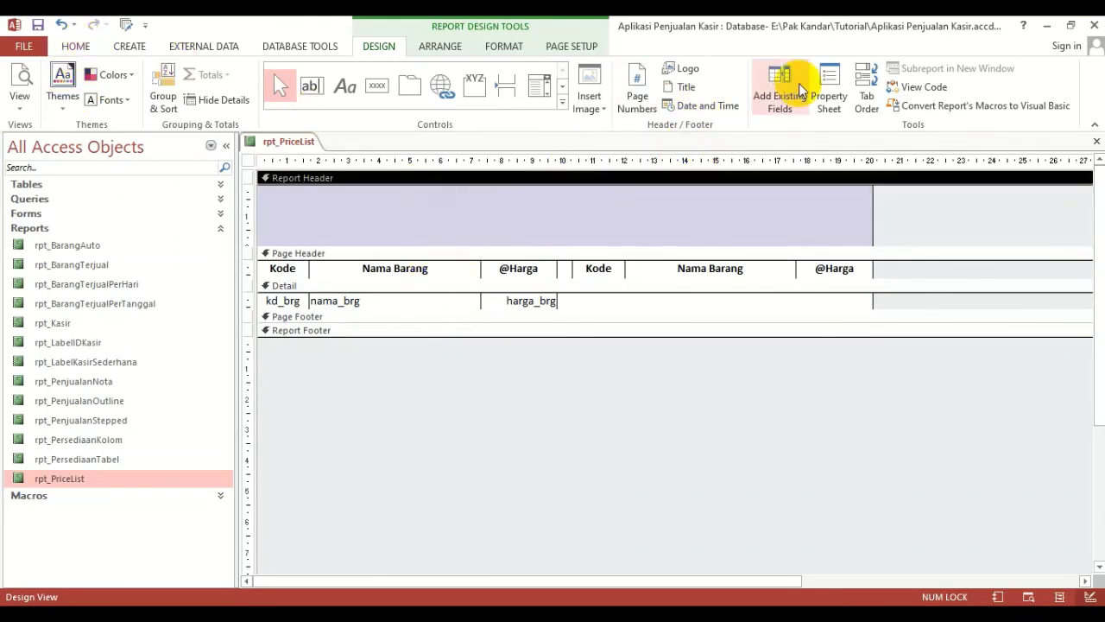
pyautogui.click(829, 100)
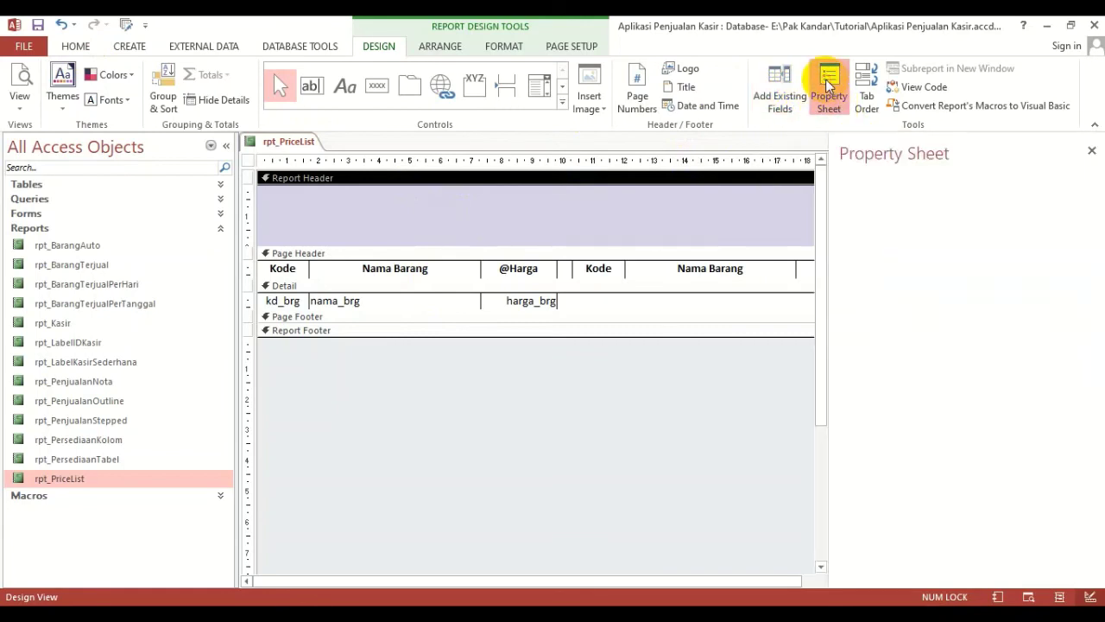
pyautogui.click(889, 255)
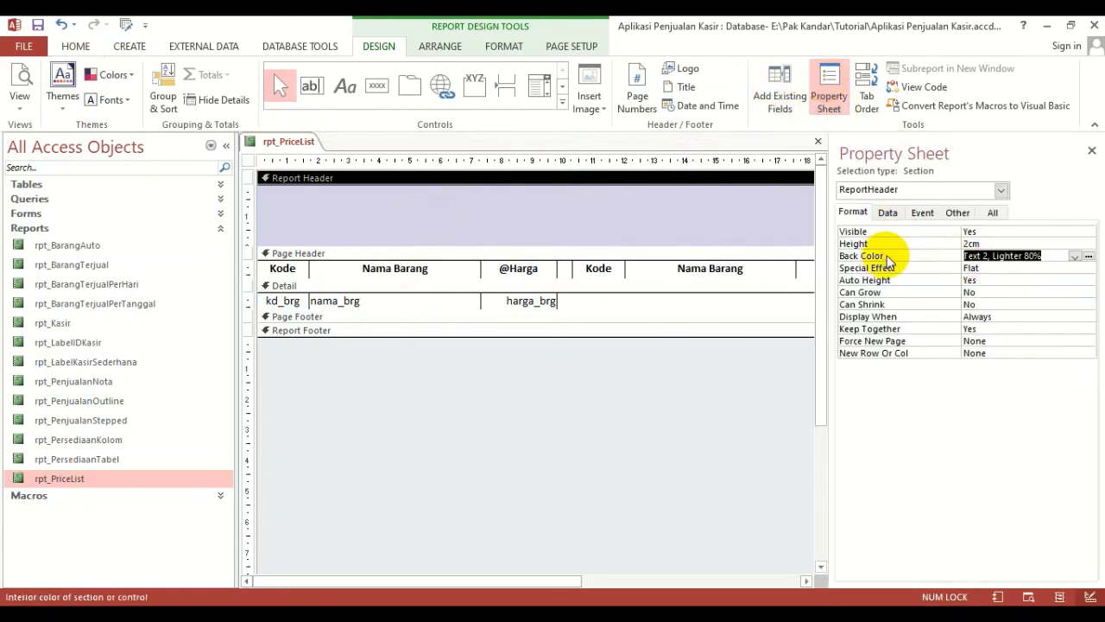
pyautogui.click(1075, 257)
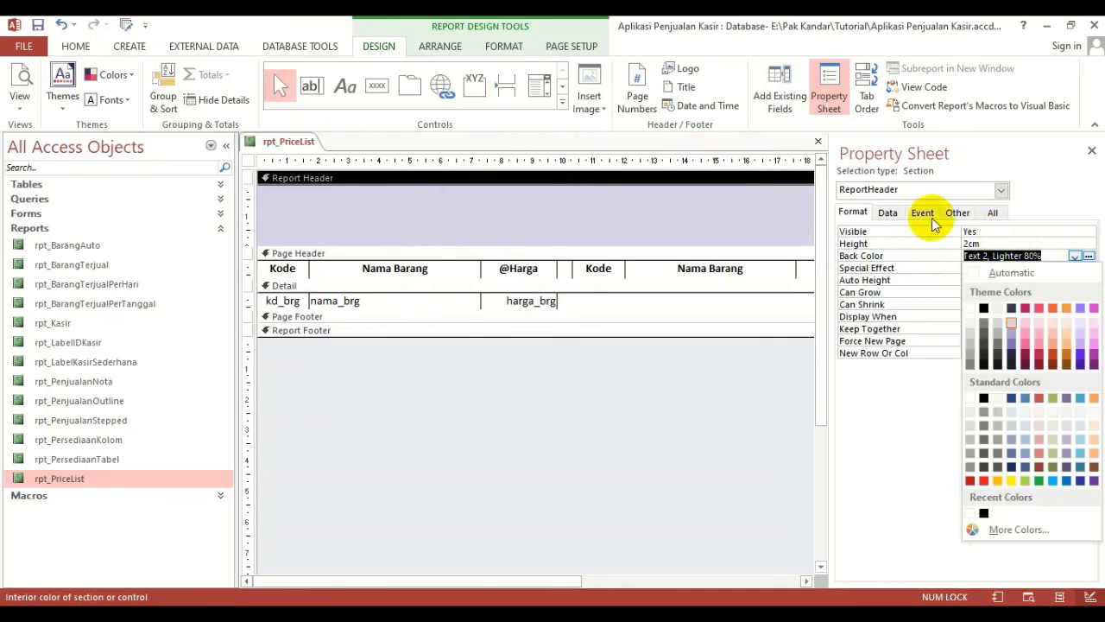
pyautogui.click(973, 306)
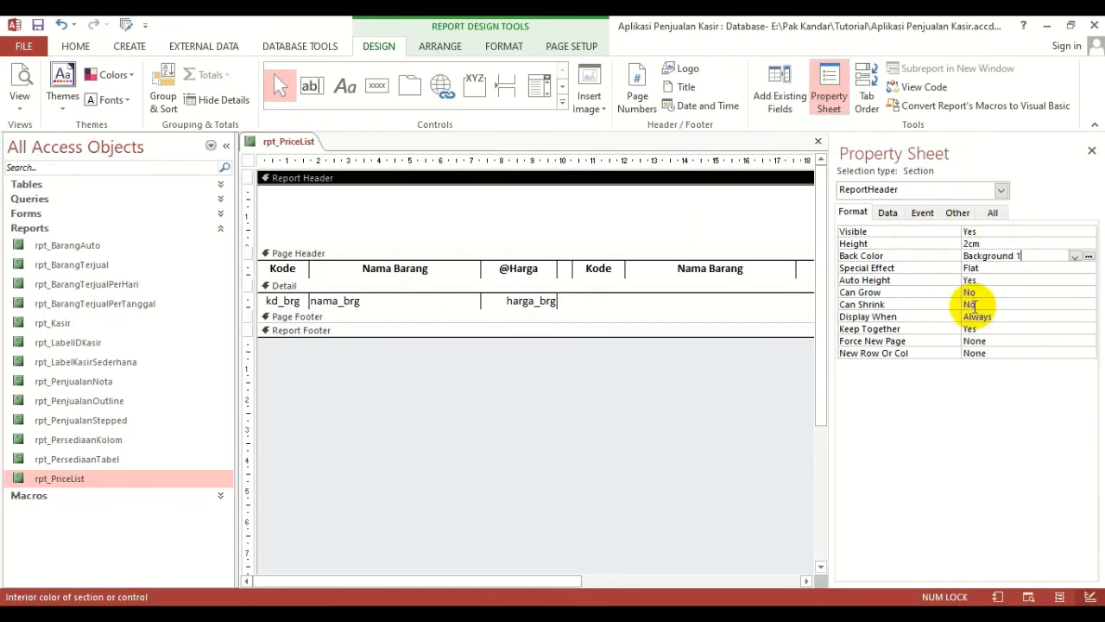
pyautogui.click(1091, 152)
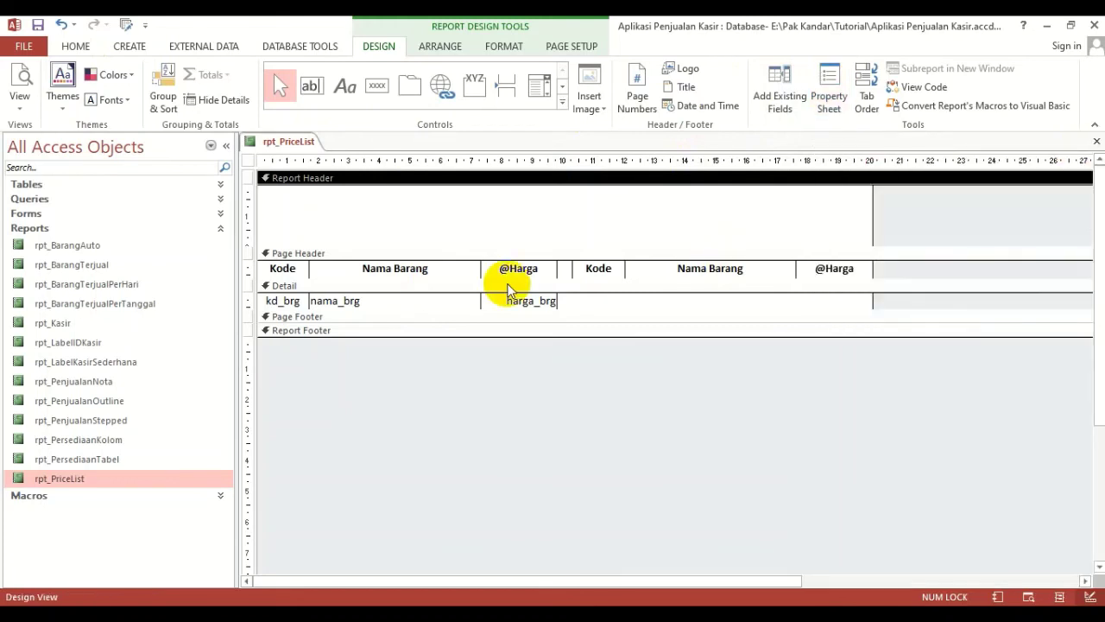
pyautogui.click(334, 268)
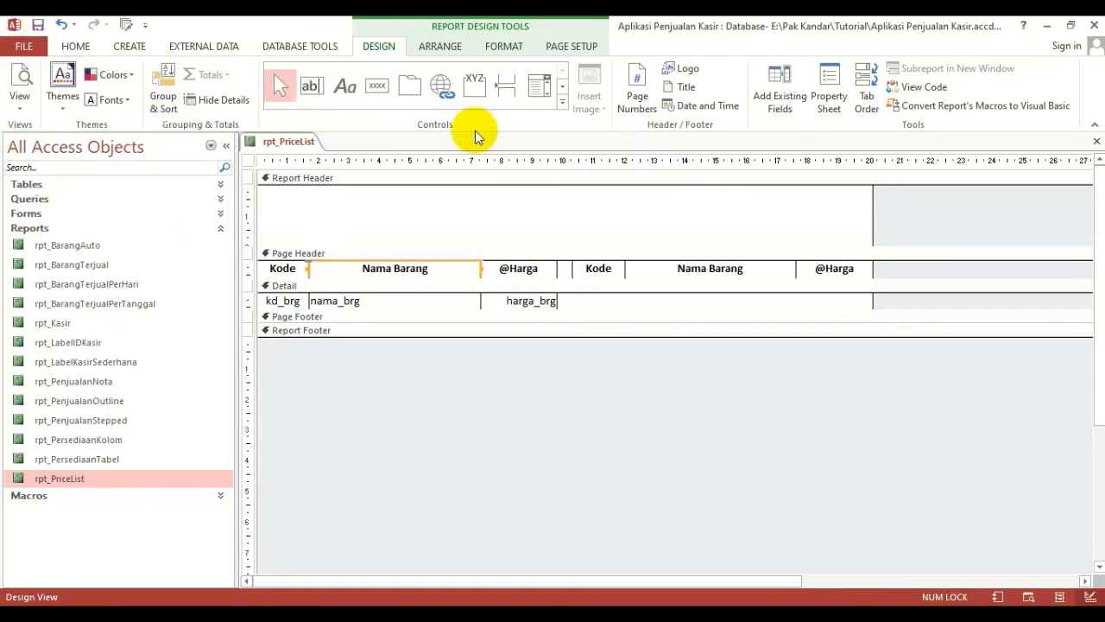
pyautogui.click(346, 92)
pyautogui.moveTo(294, 197); pyautogui.dragTo(651, 237)
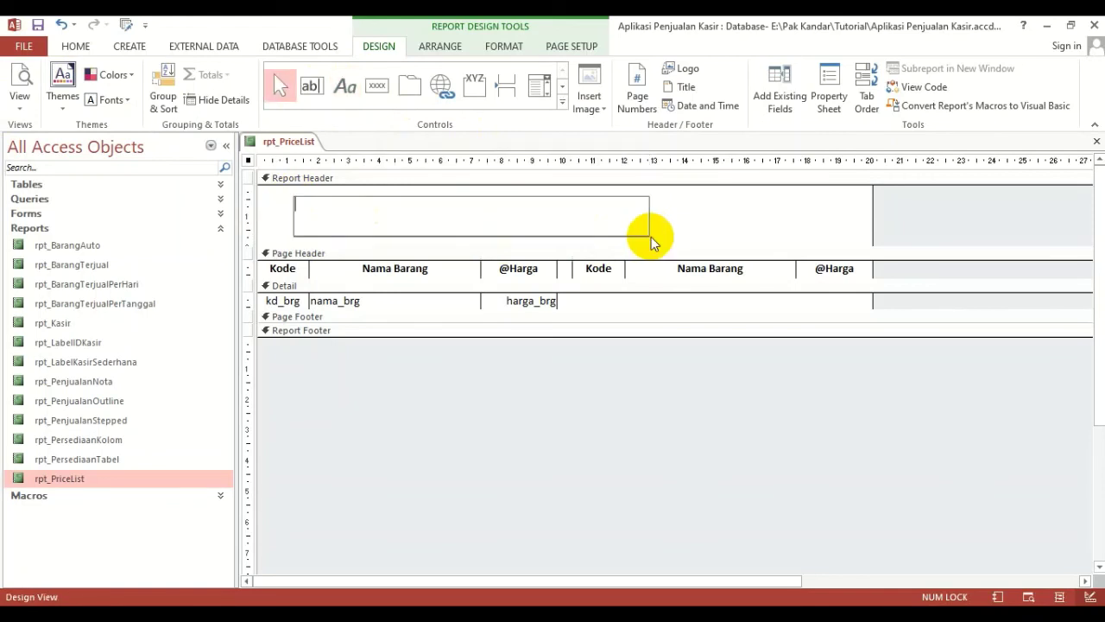
pyautogui.click(674, 227)
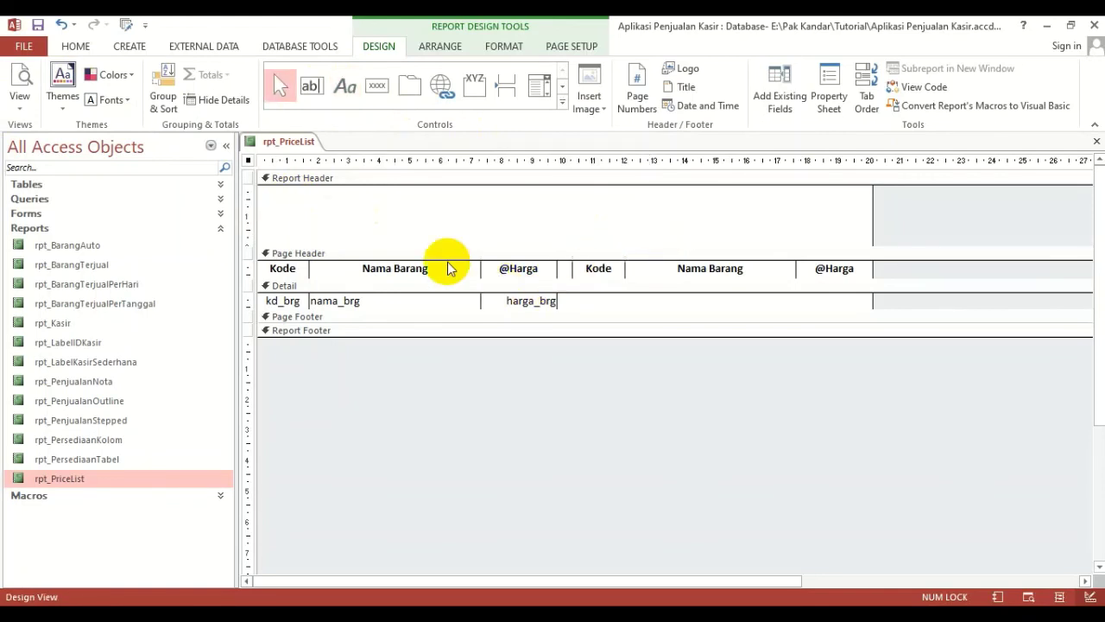
# - Copy the first Nama Barang heading label into the Report Header and widen the copy to about 18.6 cm
pyautogui.click(408, 270)
pyautogui.click(76, 46)
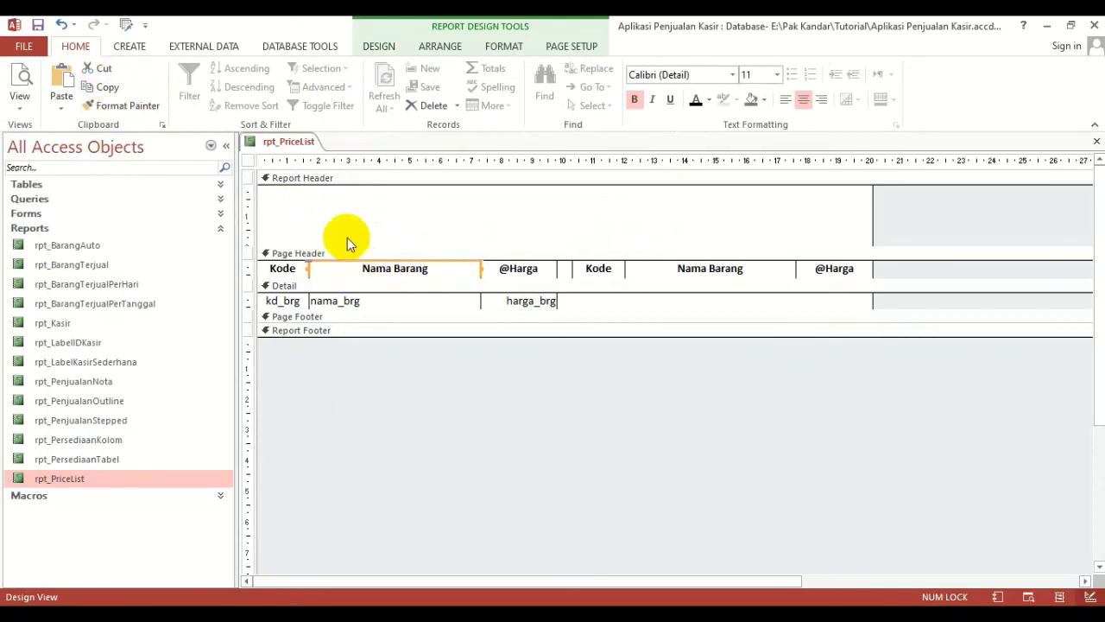
pyautogui.click(345, 204)
pyautogui.click(62, 80)
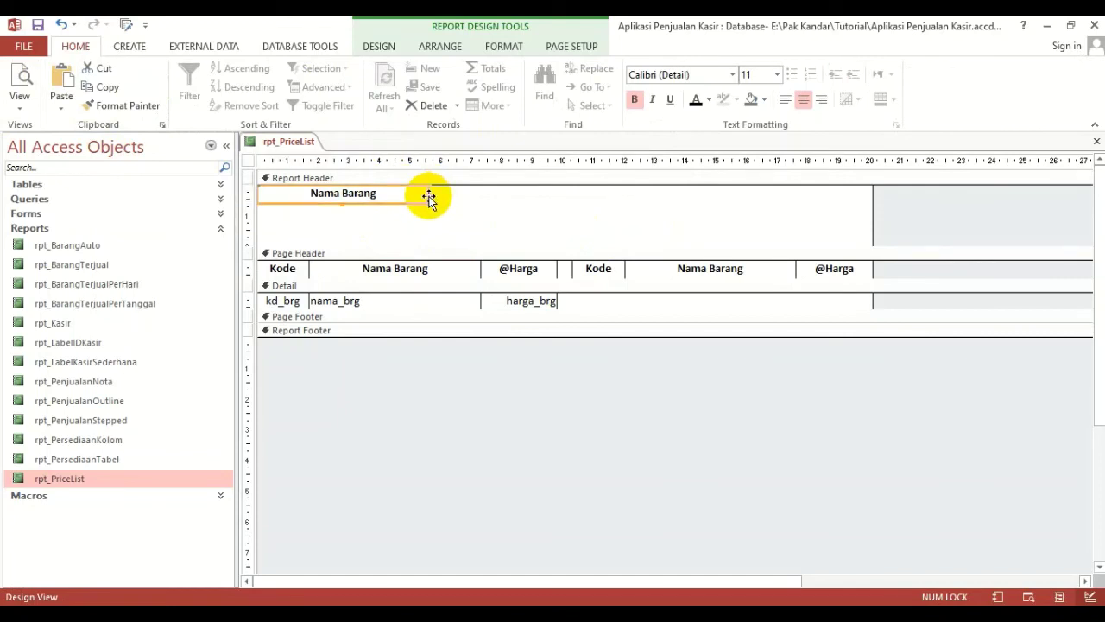
pyautogui.moveTo(429, 194); pyautogui.dragTo(827, 194)
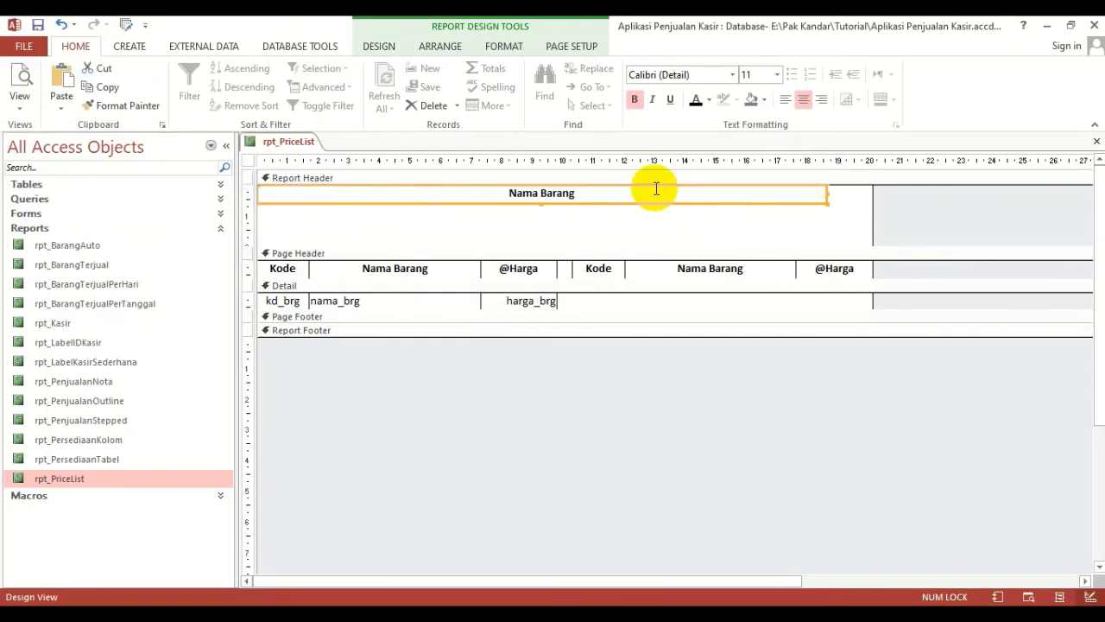
# - Change the caption of the copied label in the Report Header to "Price List Barang"
pyautogui.click(595, 193)
pyautogui.moveTo(440, 209); pyautogui.dragTo(421, 164)
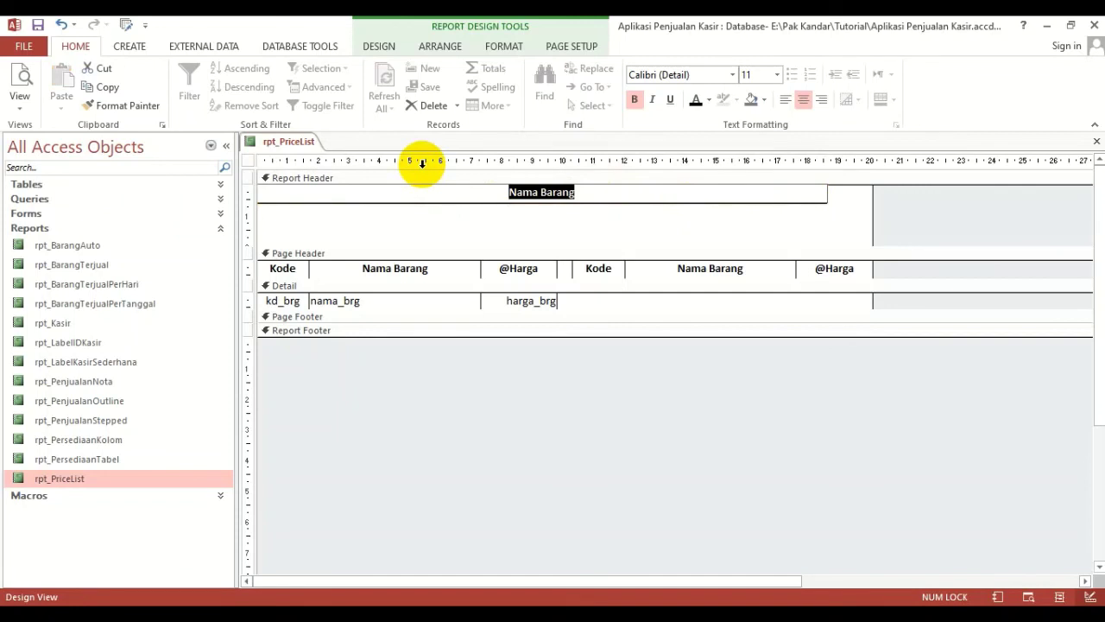
pyautogui.write('Price L')
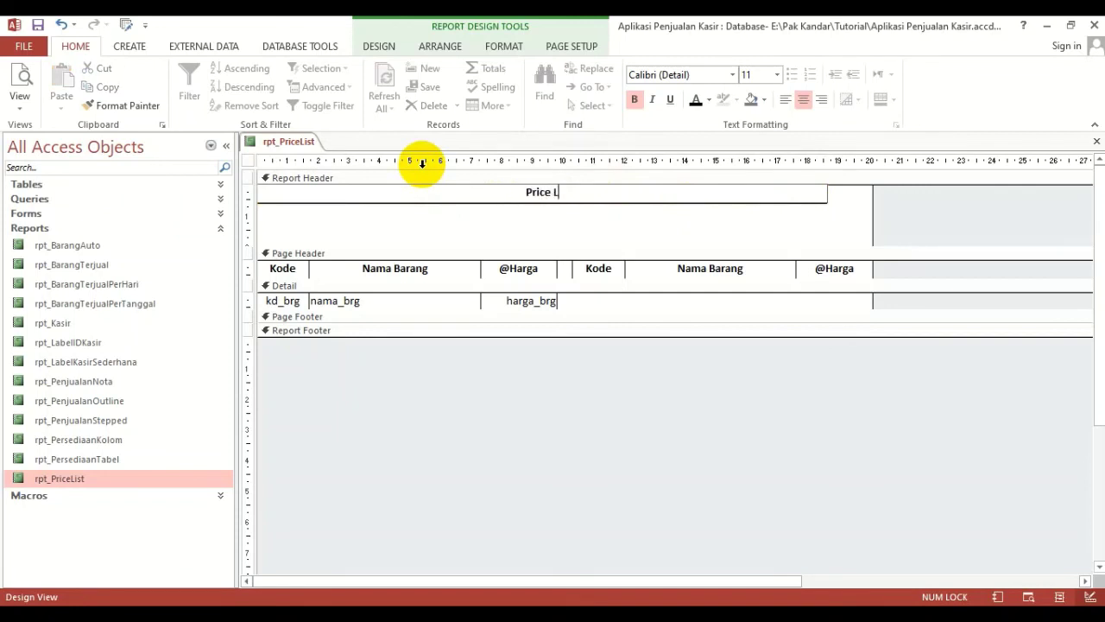
pyautogui.write('ist barang')
pyautogui.press('BackSpace')
pyautogui.press('BackSpace')
pyautogui.press('BackSpace')
pyautogui.press('BackSpace')
pyautogui.press('BackSpace')
pyautogui.press('BackSpace')
pyautogui.write('Barang')
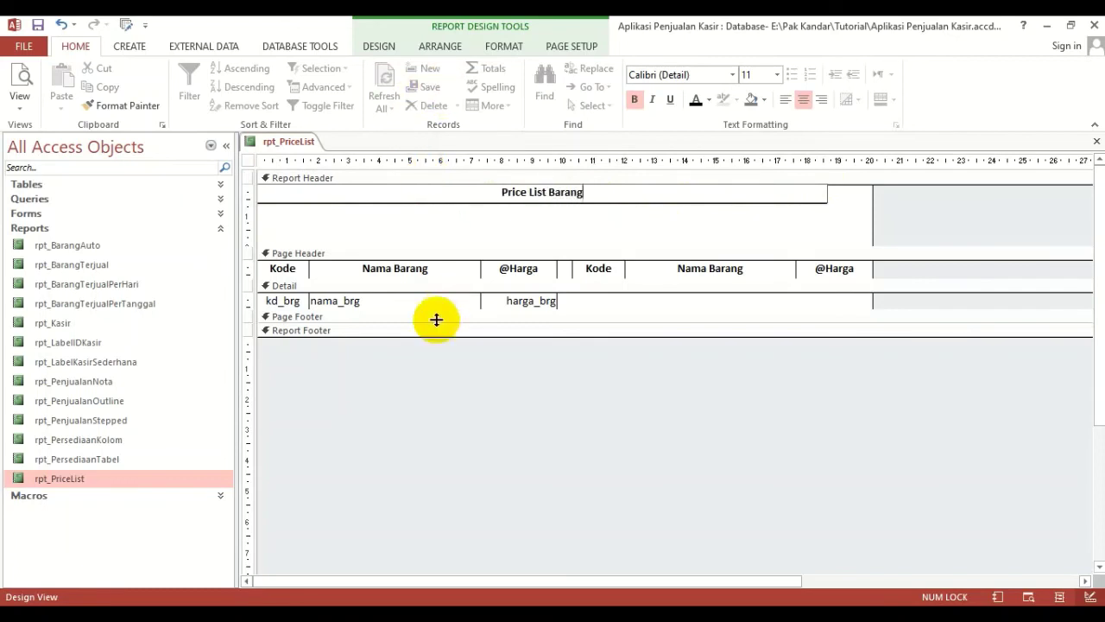
# - Format the title label at font size 18 and left-aligned, fitting its height to about 1 cm and shortening the Report Header around it
pyautogui.click(469, 190)
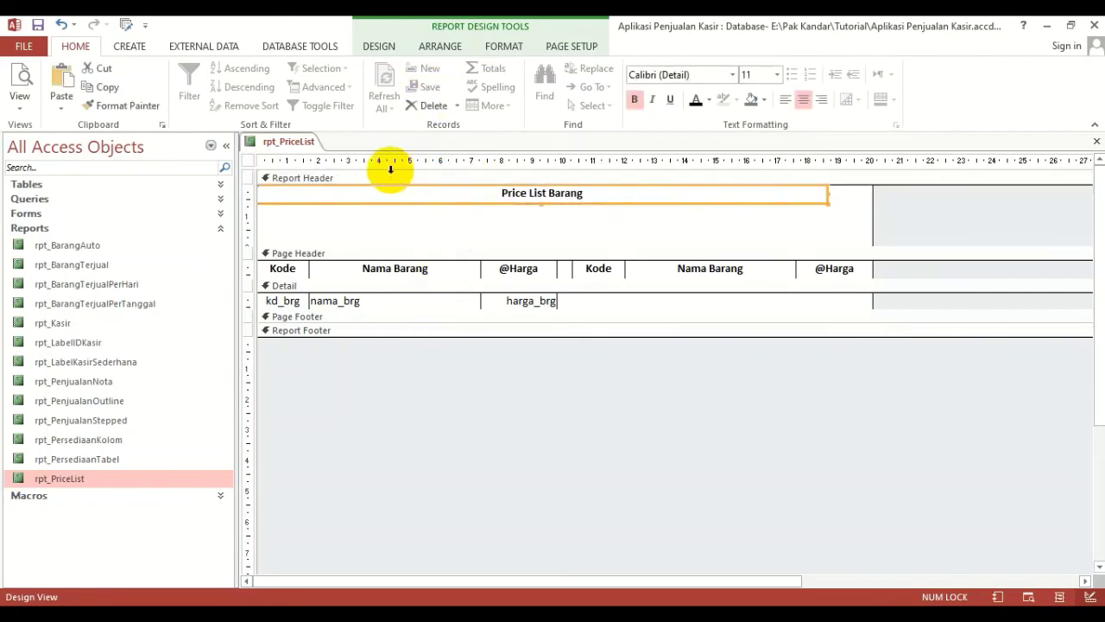
pyautogui.click(779, 73)
pyautogui.click(751, 198)
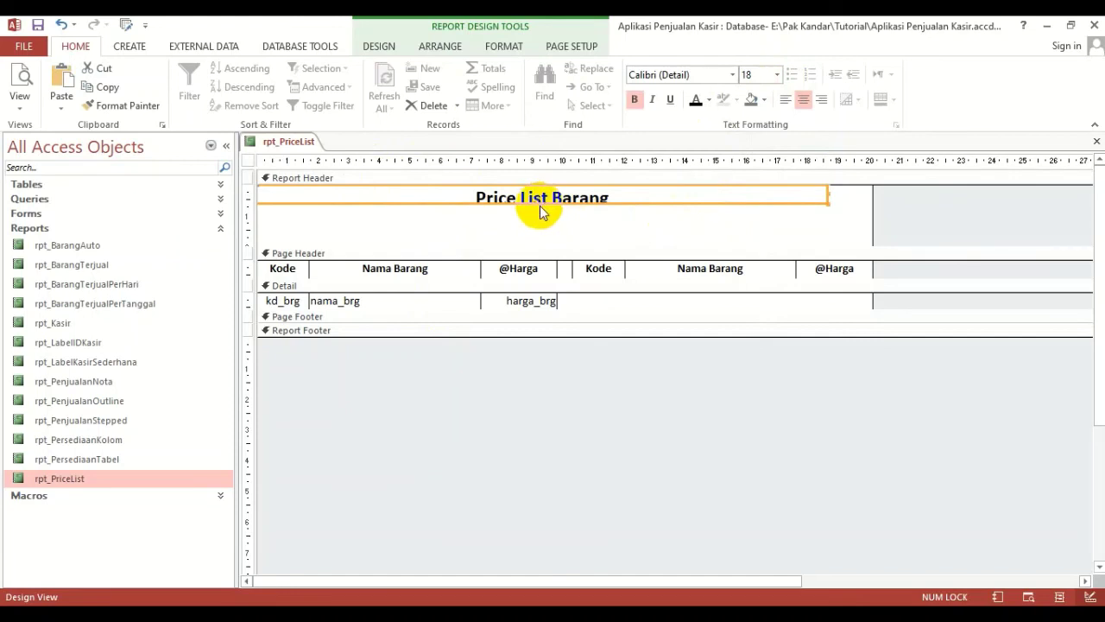
pyautogui.moveTo(541, 205); pyautogui.dragTo(543, 216)
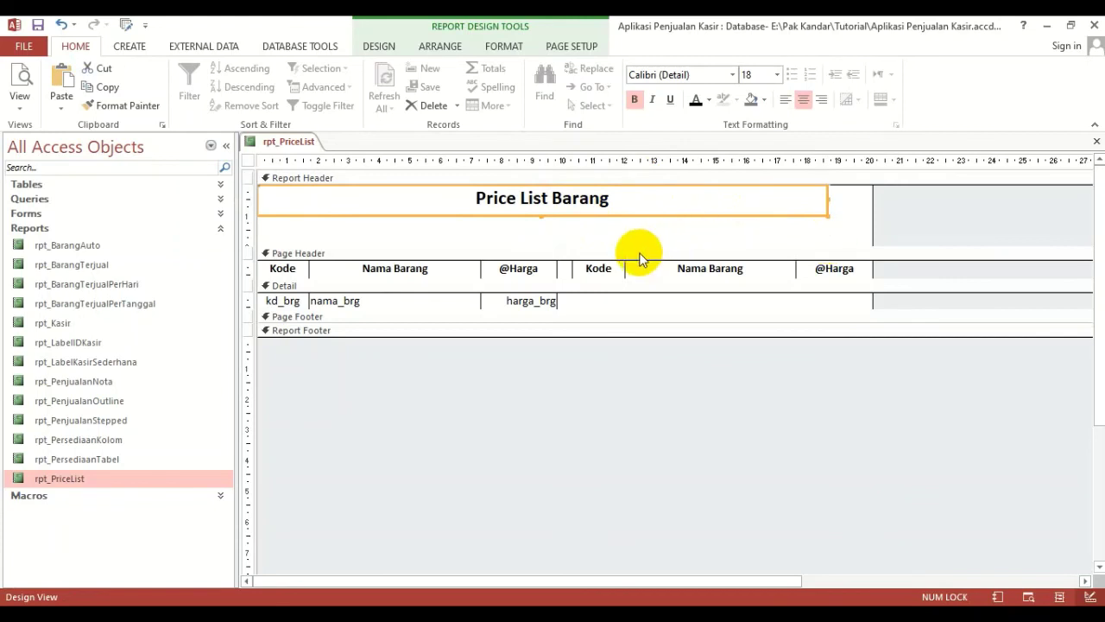
pyautogui.moveTo(639, 248); pyautogui.dragTo(642, 222)
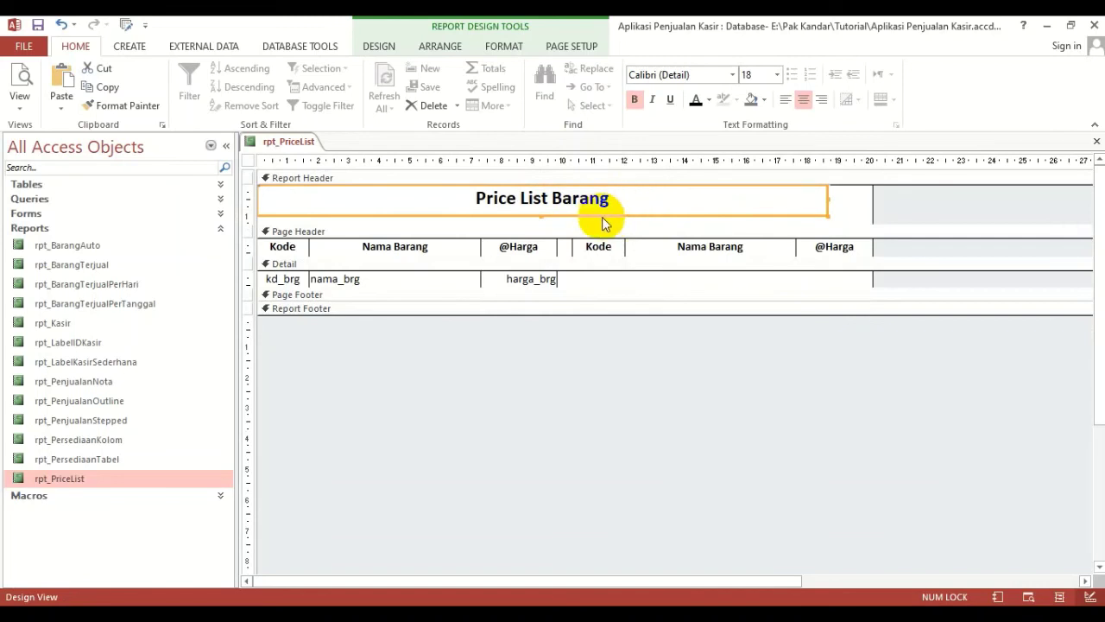
pyautogui.click(785, 99)
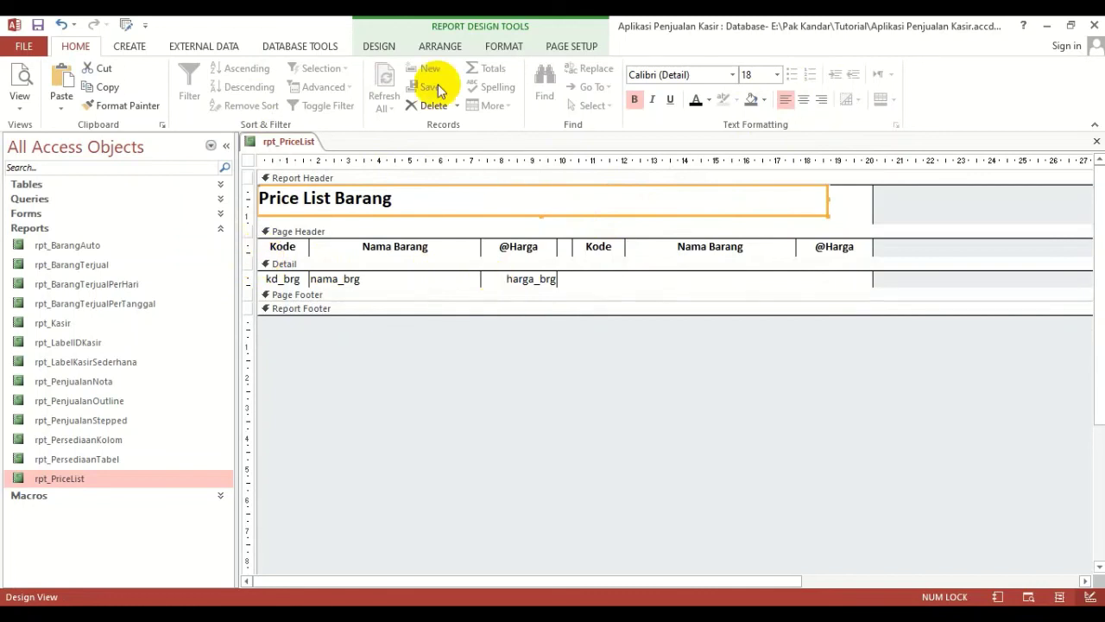
# - Save rpt_PriceList, preview it maximized to check the title, and return to Design View
pyautogui.click(1095, 143)
pyautogui.click(489, 363)
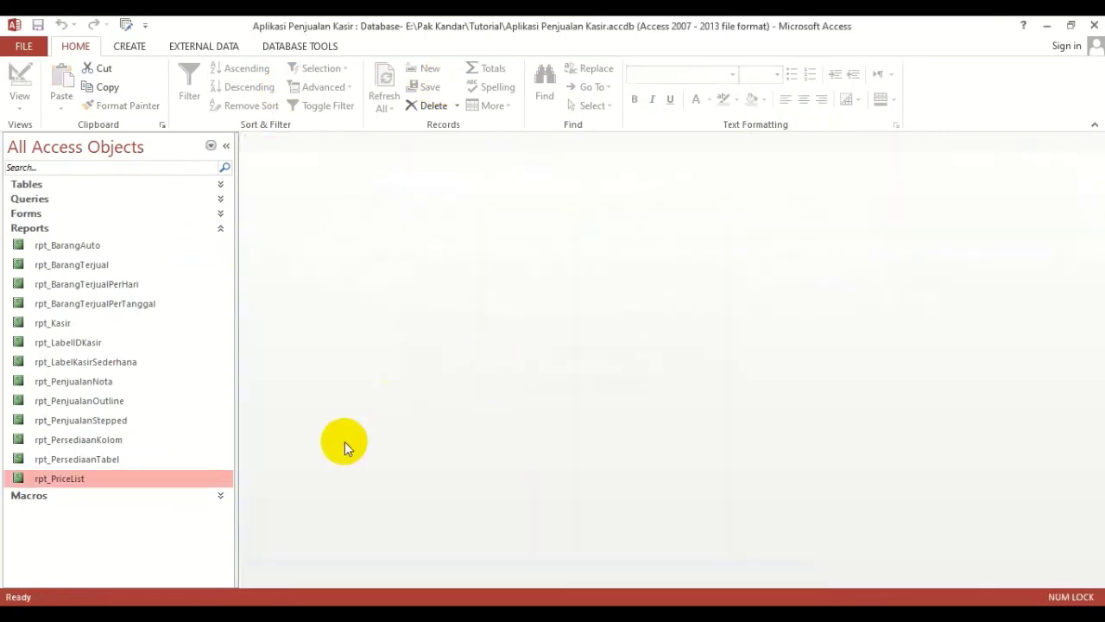
pyautogui.doubleClick(116, 480)
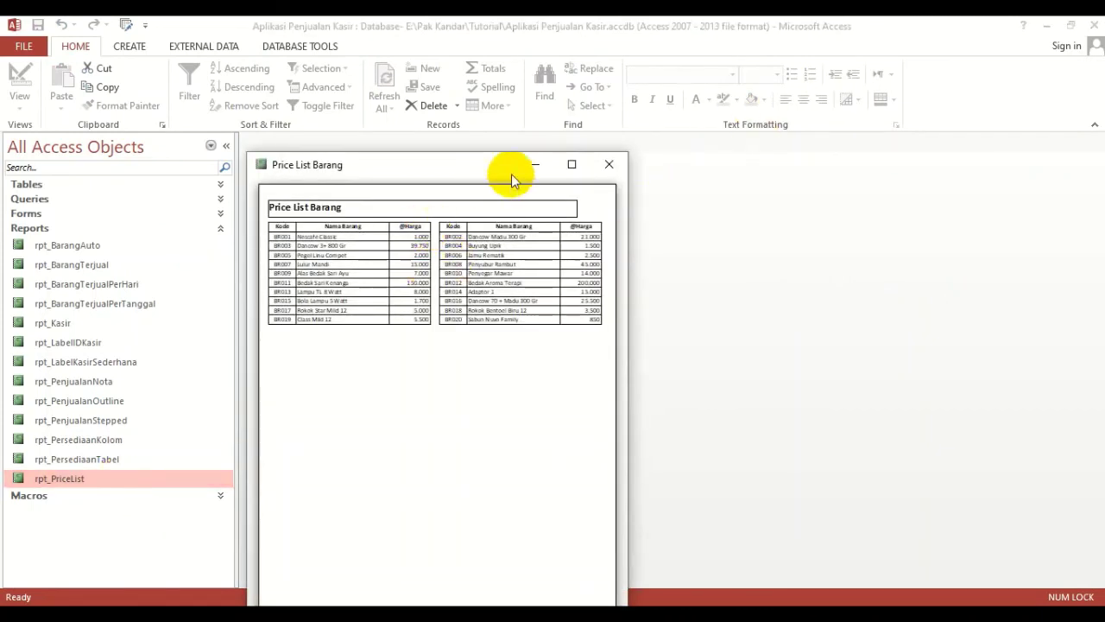
pyautogui.click(571, 164)
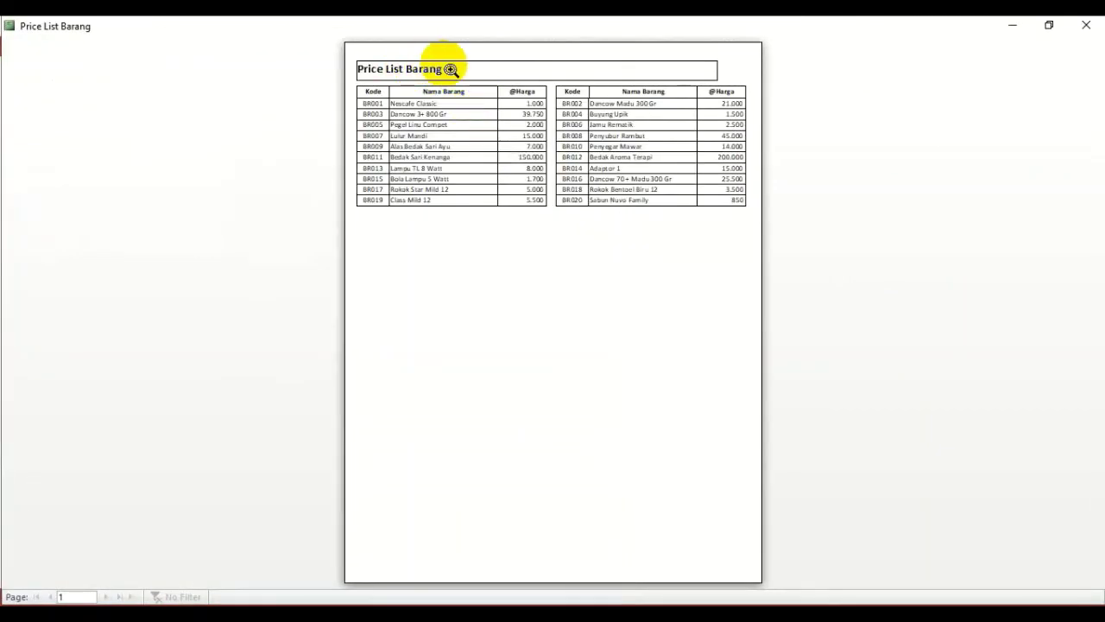
pyautogui.rightClick(451, 72)
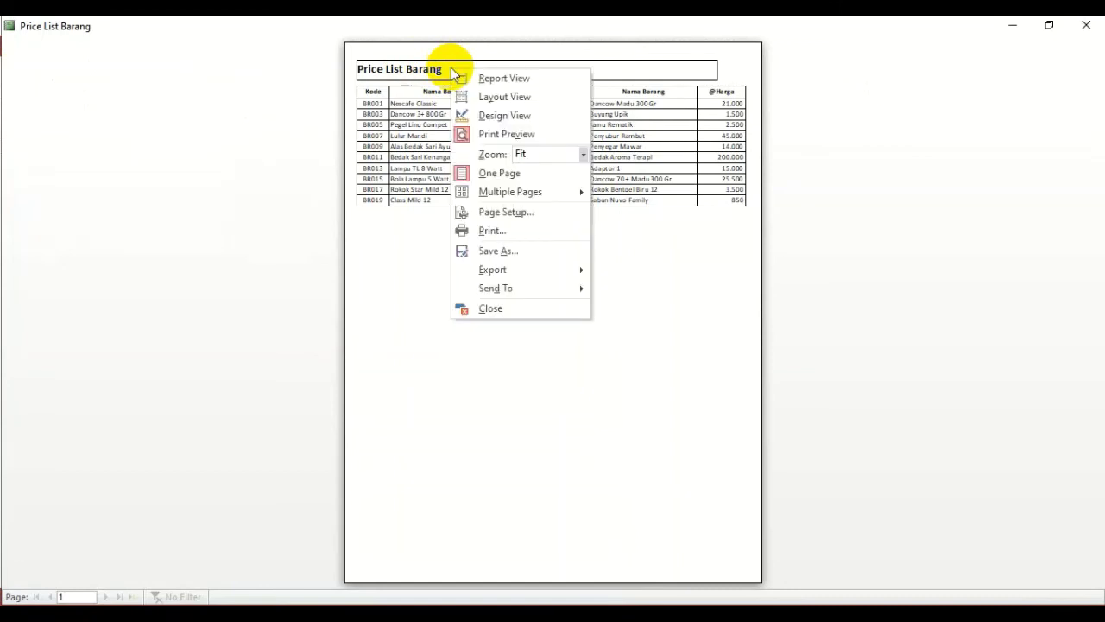
pyautogui.click(518, 116)
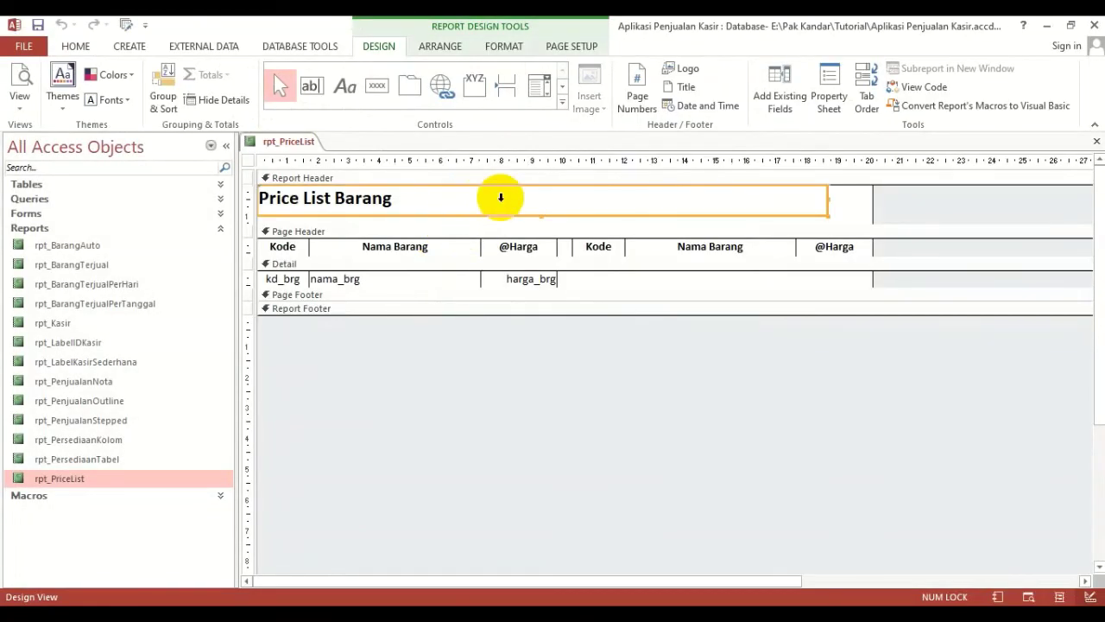
# - Set the title label's border style to Transparent, and close the report with its changes saved
pyautogui.click(828, 97)
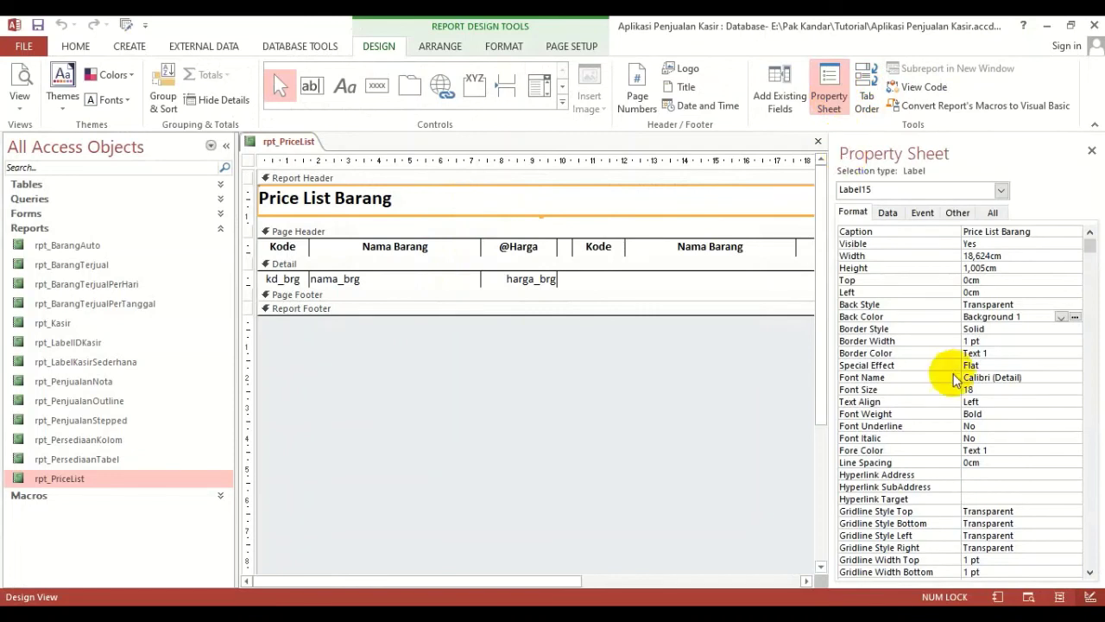
pyautogui.click(1014, 329)
pyautogui.click(1073, 330)
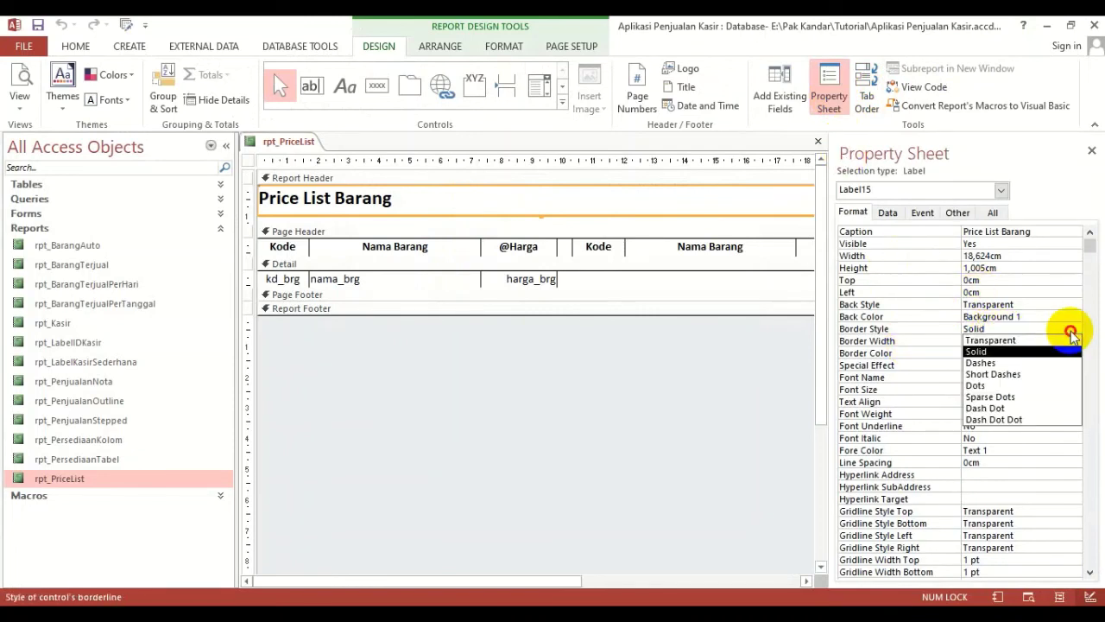
pyautogui.click(1017, 339)
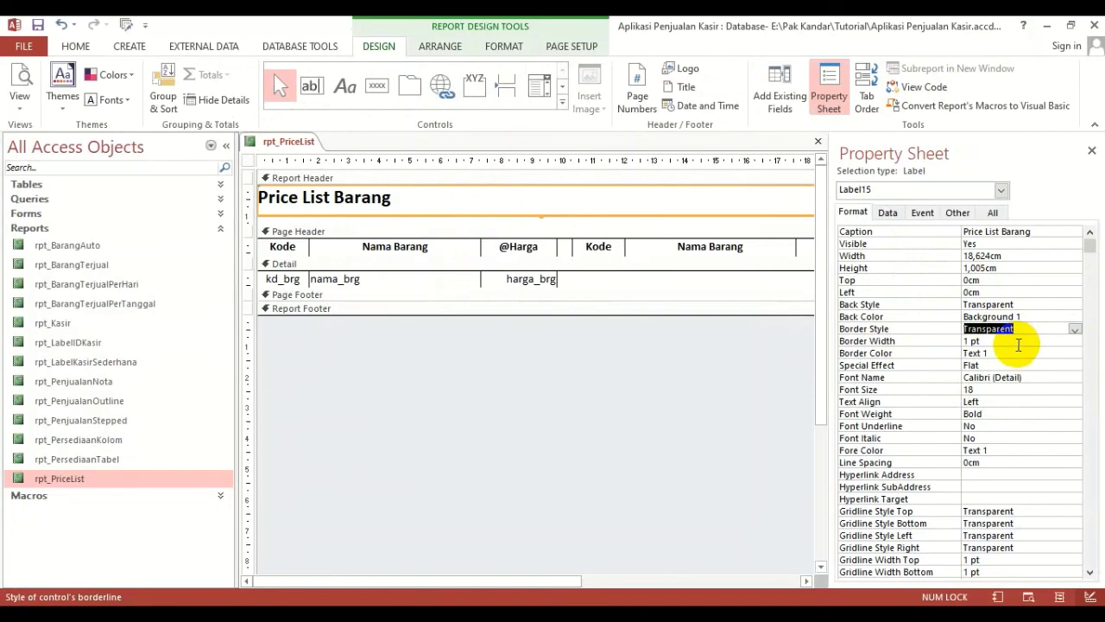
pyautogui.click(817, 140)
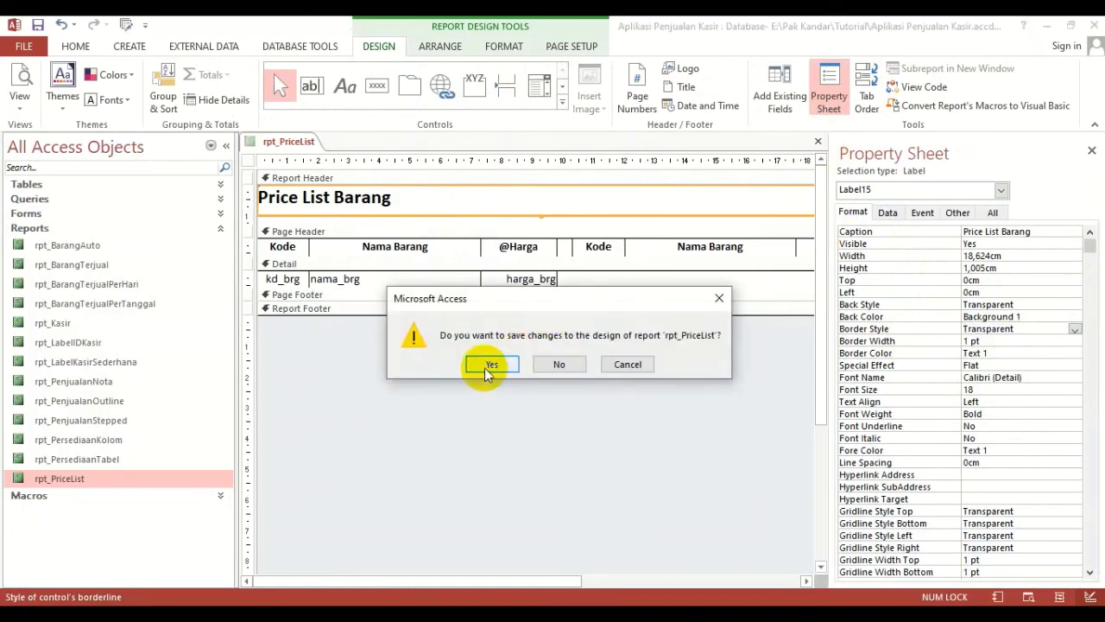
pyautogui.click(491, 364)
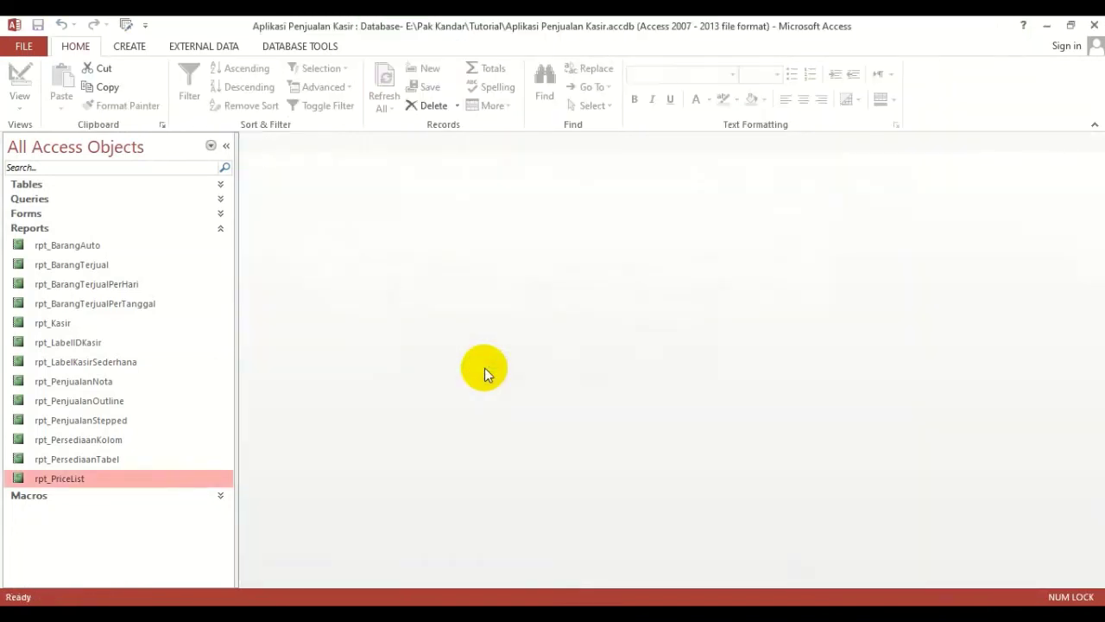
# - Preview rpt_PriceList maximized and enlarged to check the title above both price columns
pyautogui.doubleClick(64, 482)
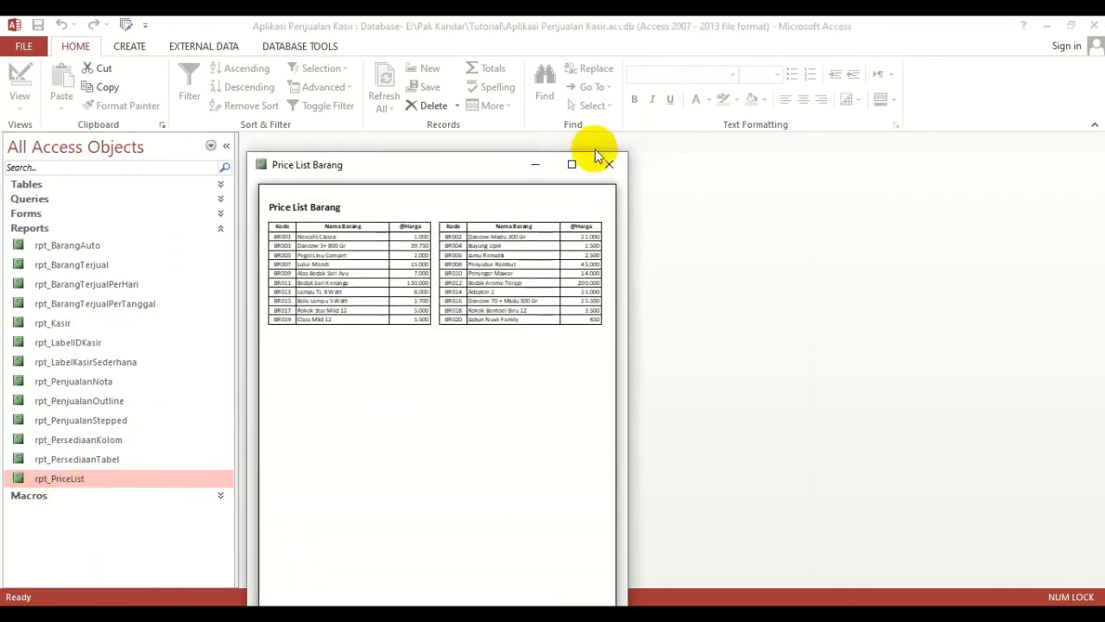
pyautogui.click(571, 166)
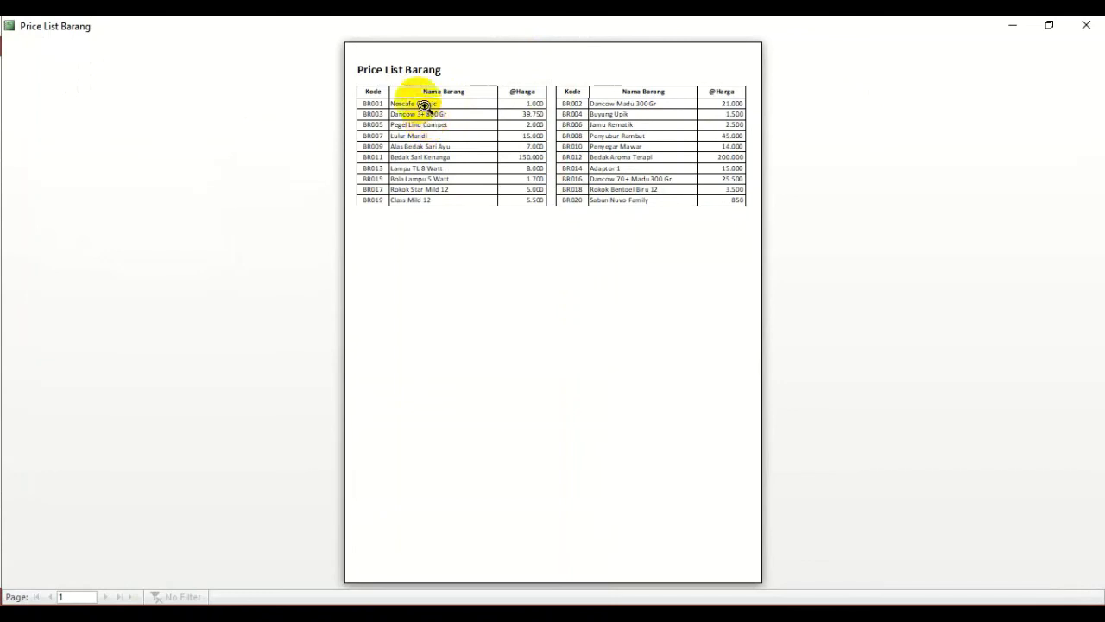
pyautogui.click(523, 81)
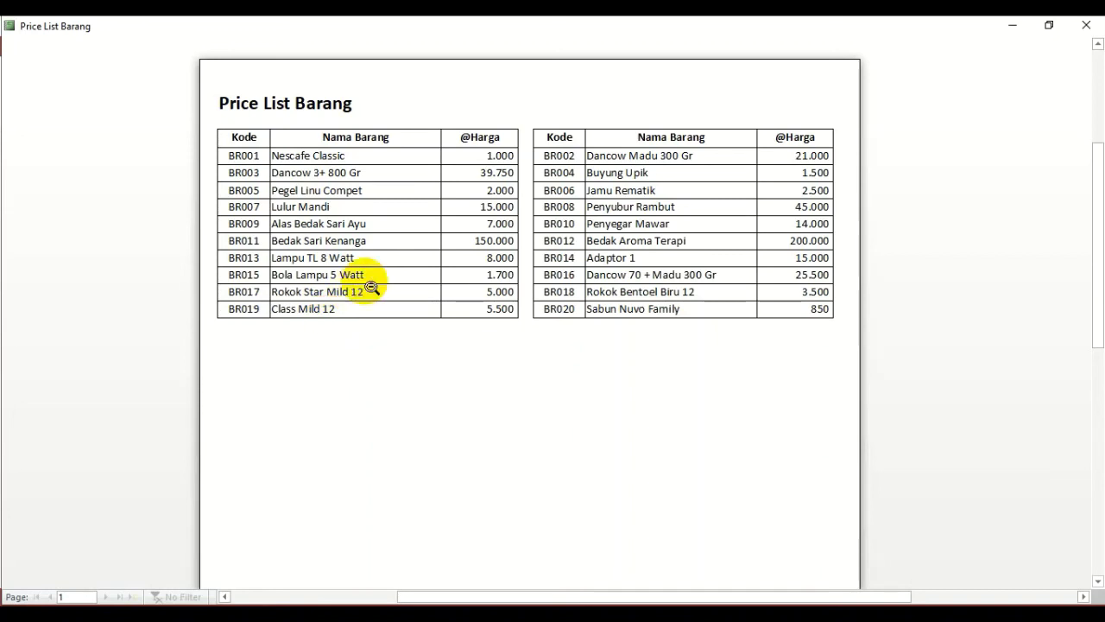
# - Zoom the preview out to the whole page, return rpt_PriceList to Design View and hide the Property Sheet
pyautogui.click(542, 170)
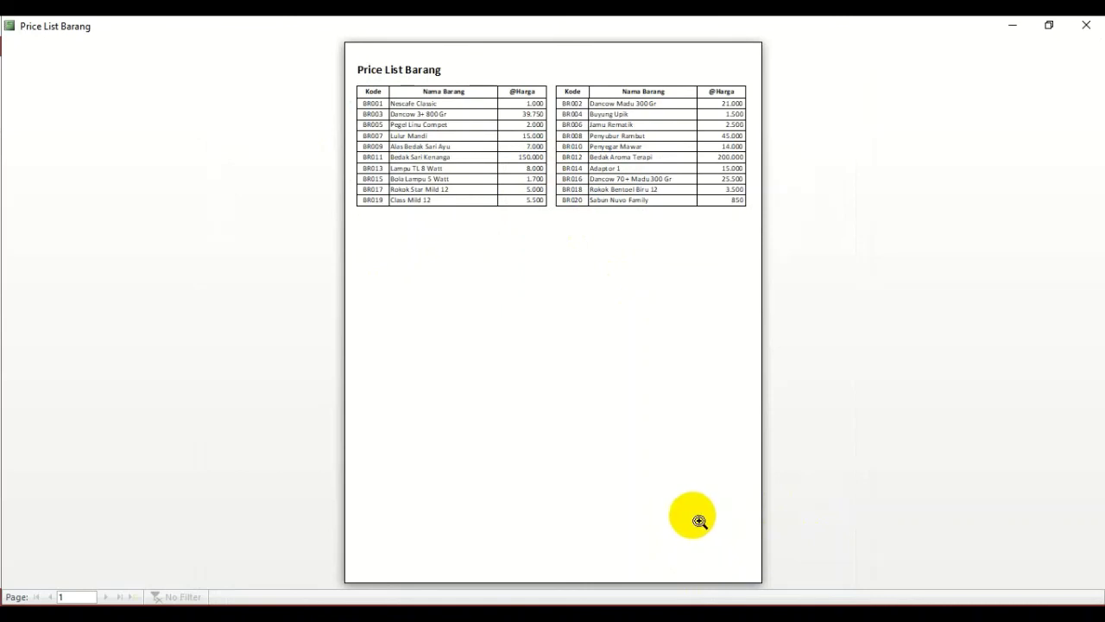
pyautogui.rightClick(525, 145)
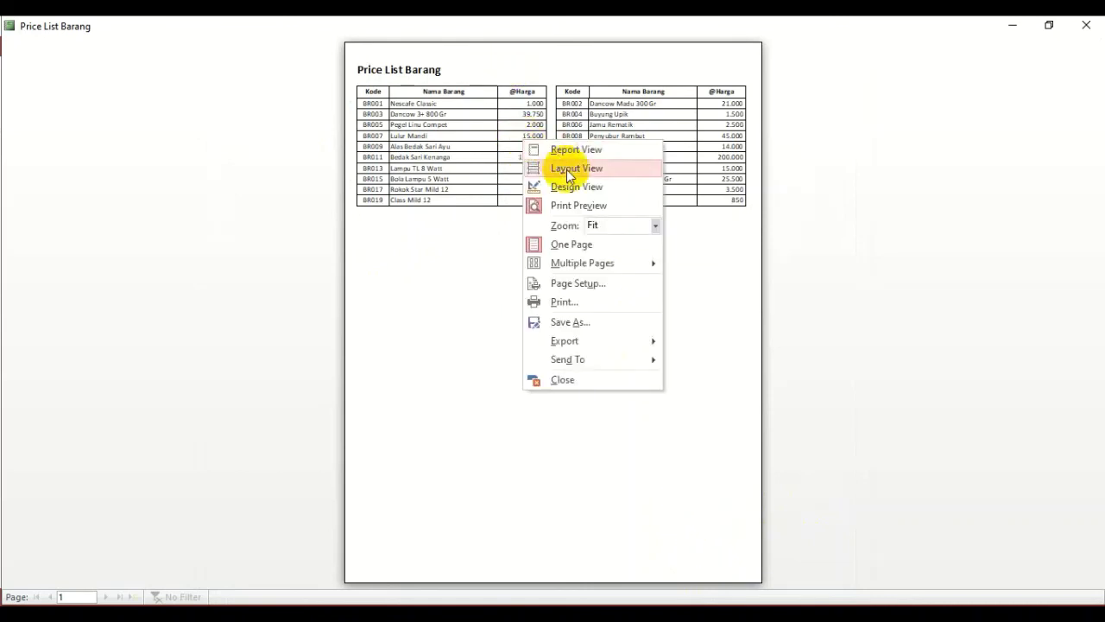
pyautogui.click(574, 186)
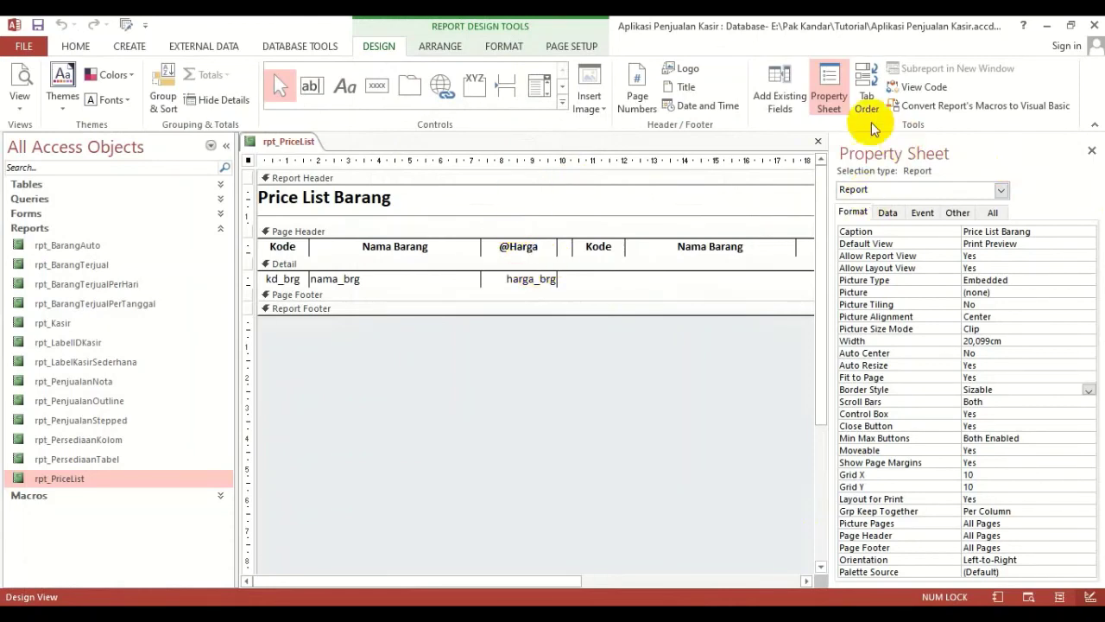
pyautogui.click(827, 87)
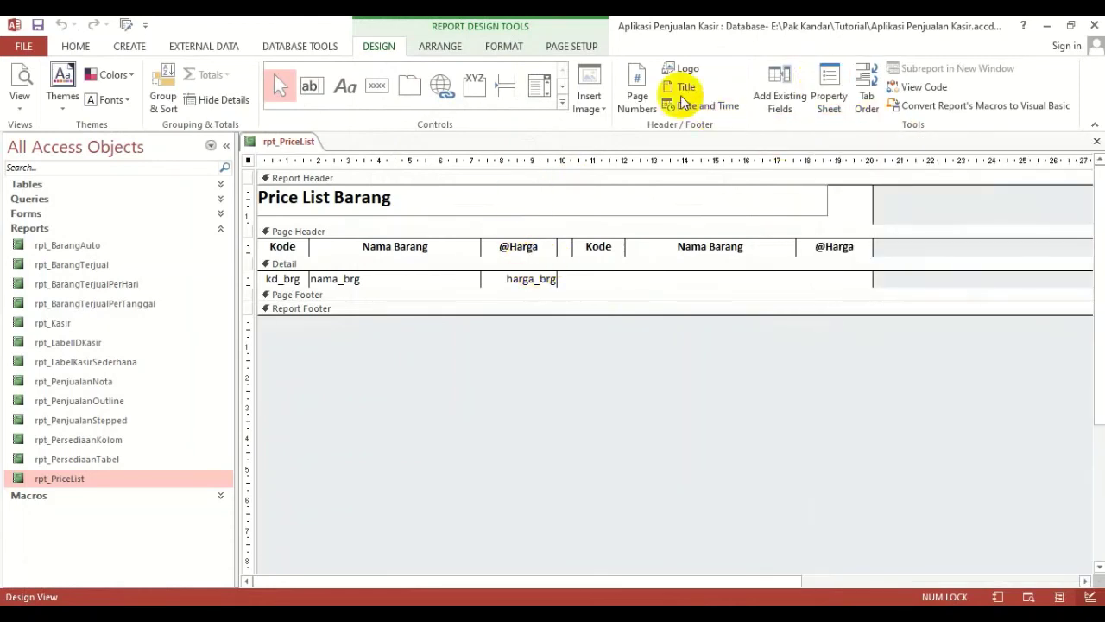
# - Insert a page number in Page N format at the bottom of the page, right-aligned and shown on the first page
pyautogui.click(635, 99)
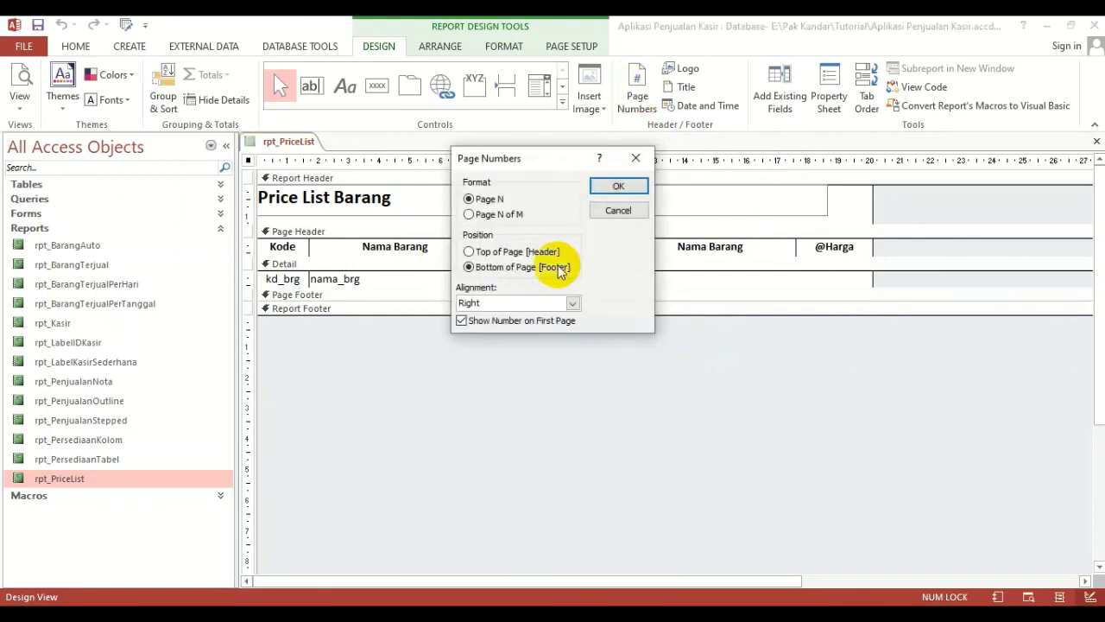
pyautogui.click(487, 256)
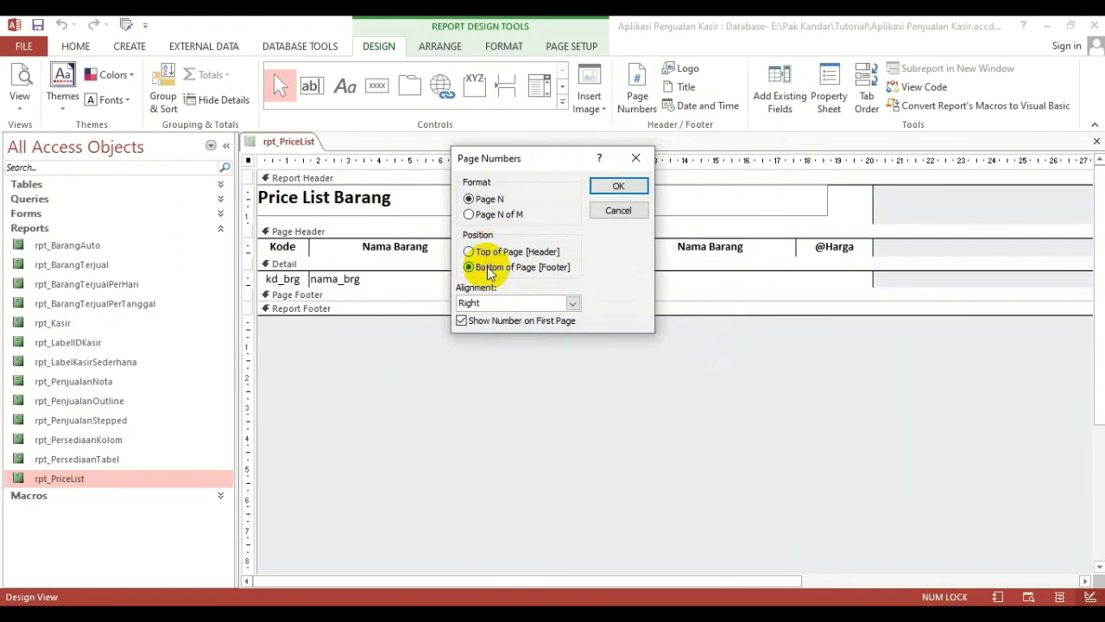
pyautogui.click(571, 303)
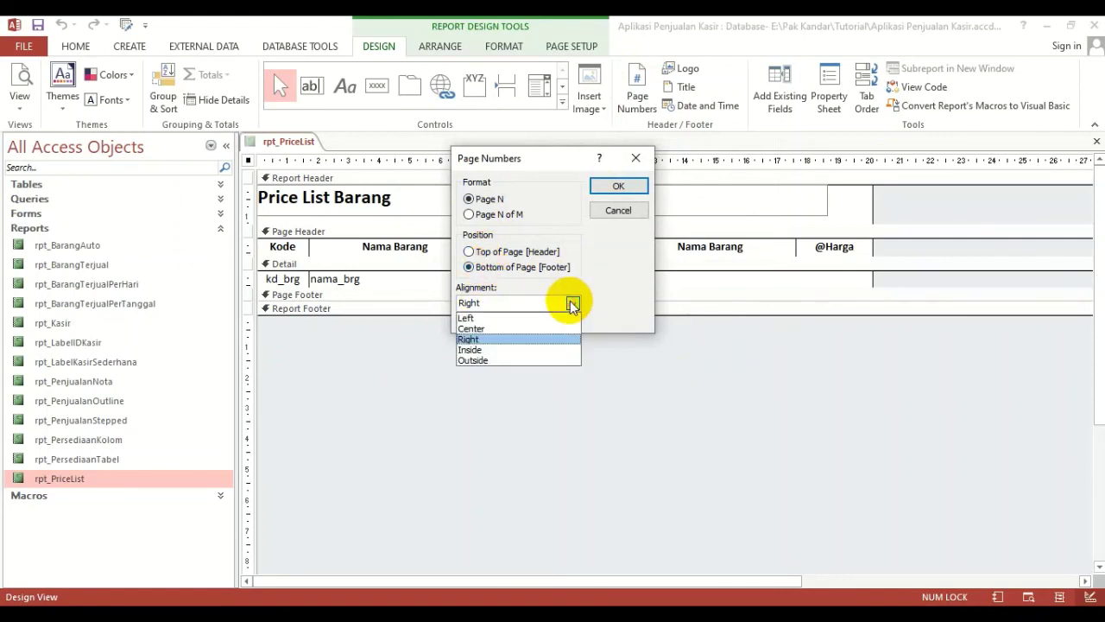
pyautogui.click(474, 339)
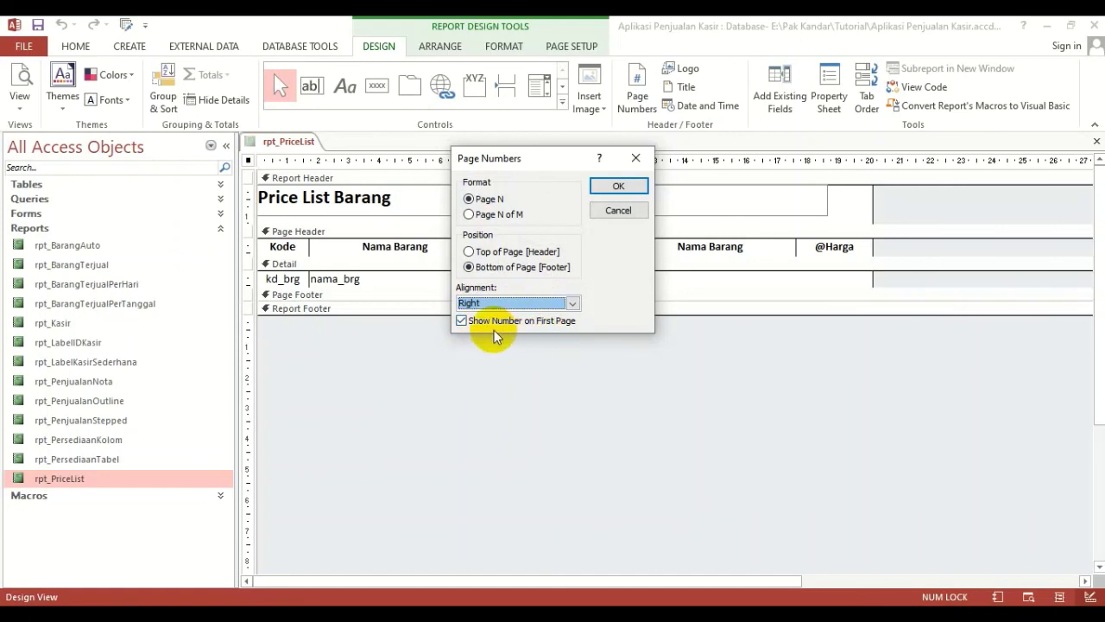
pyautogui.click(619, 188)
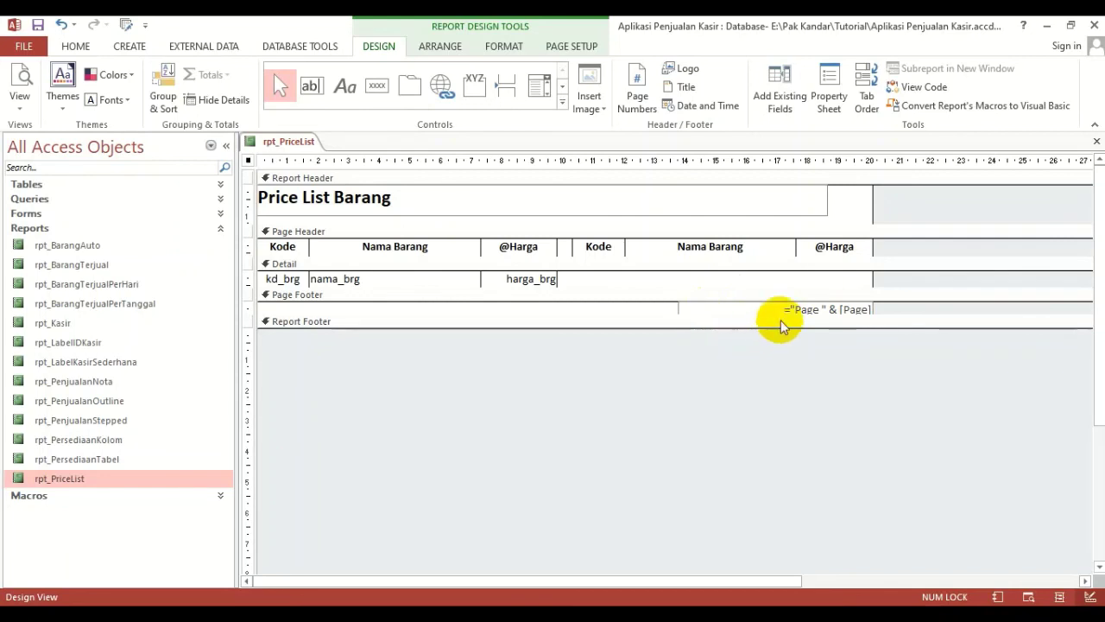
# - Heighten the Page Footer and shorten the page number text box's expression to =[Page]
pyautogui.moveTo(799, 314); pyautogui.dragTo(795, 342)
pyautogui.click(803, 313)
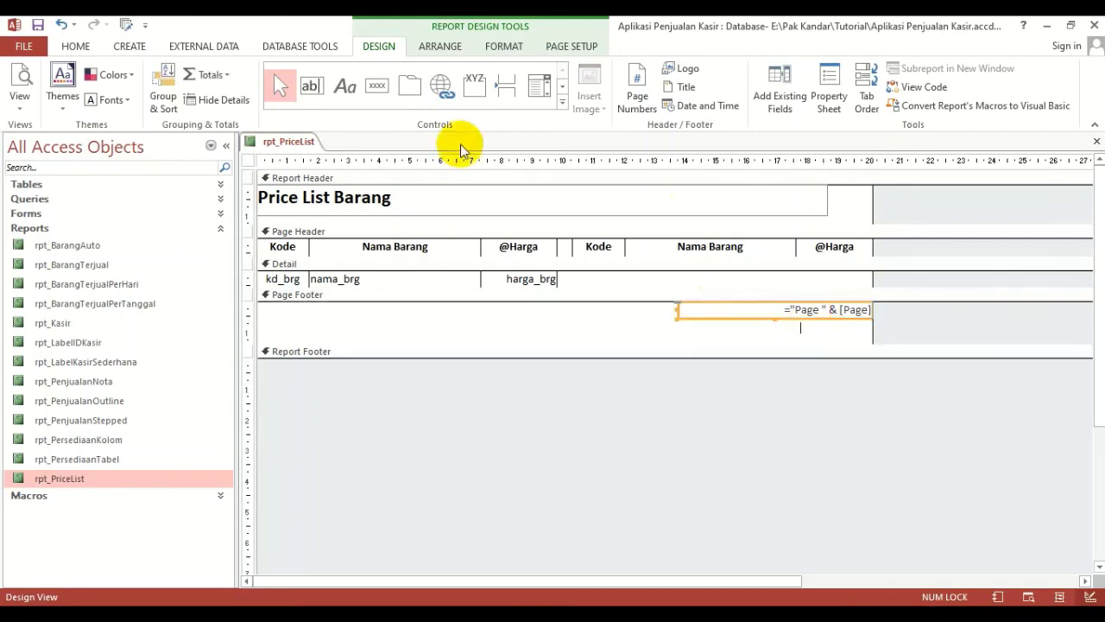
pyautogui.click(77, 45)
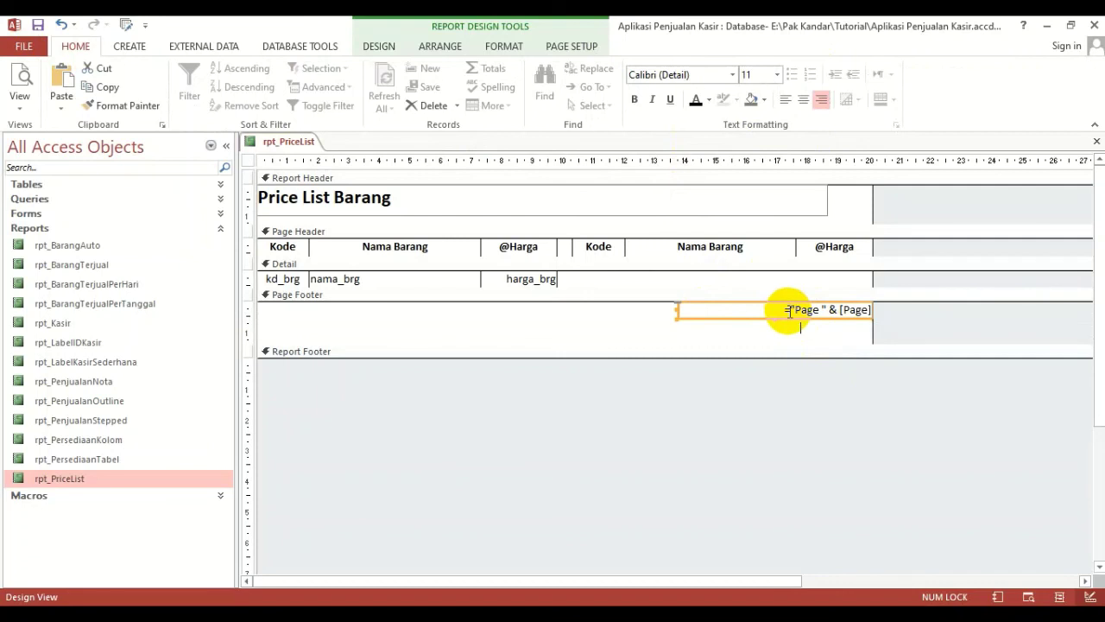
pyautogui.click(814, 276)
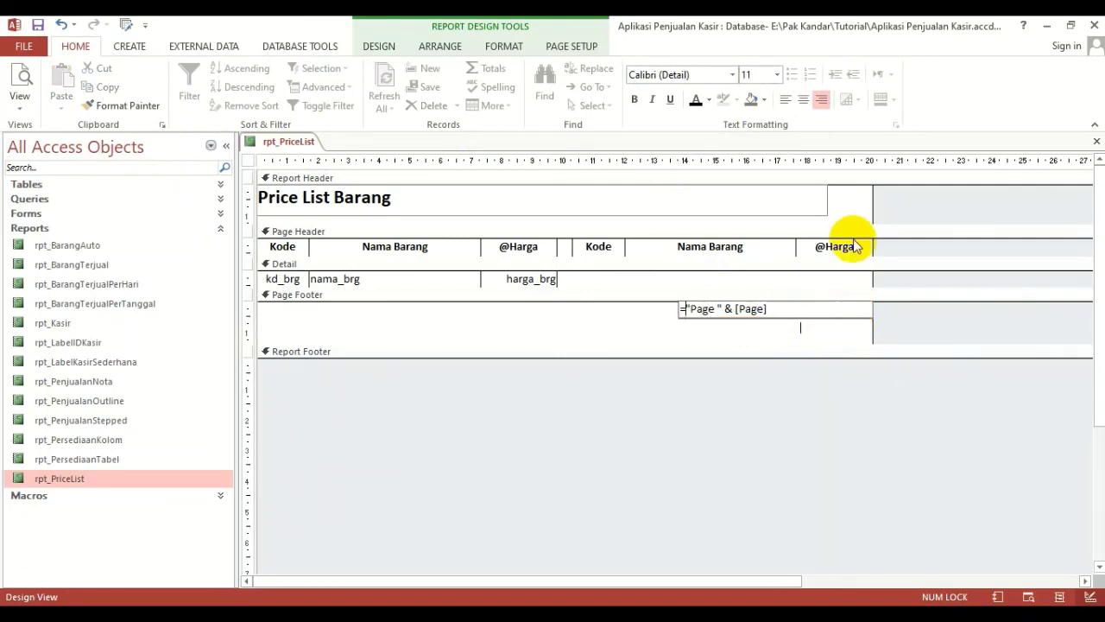
pyautogui.press('Delete')
pyautogui.press('Delete')
pyautogui.press('Delete')
pyautogui.press('Delete')
pyautogui.press('Delete')
pyautogui.press('Delete')
pyautogui.press('Delete')
pyautogui.press('Delete')
pyautogui.press('Delete')
pyautogui.press('Delete')
pyautogui.press('Return')
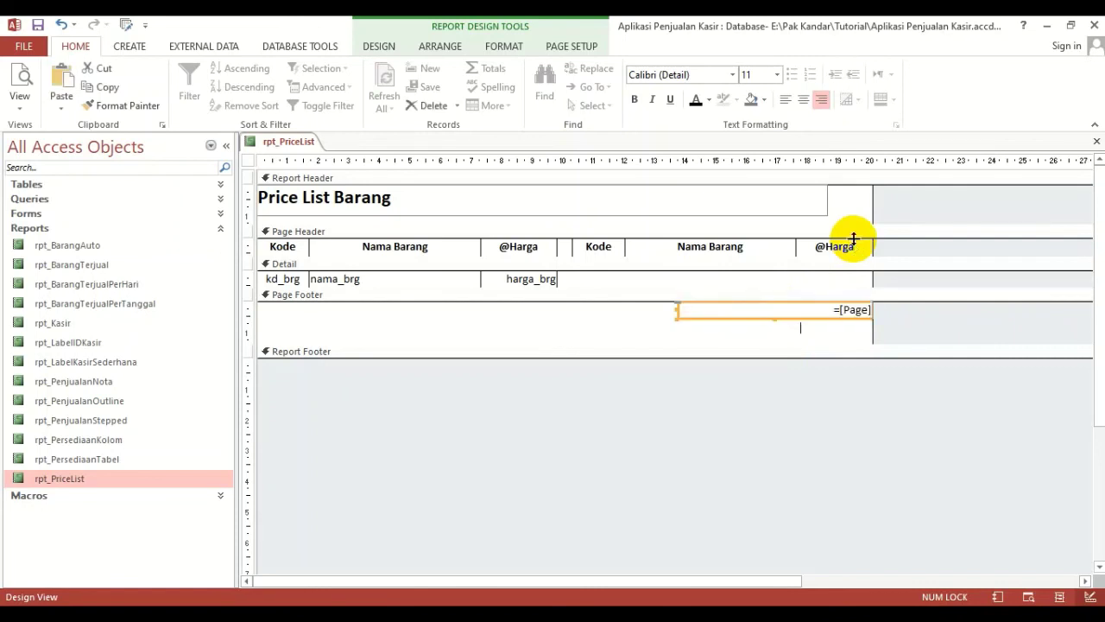
# - Set the font size of the page number text box to 12
pyautogui.click(779, 75)
pyautogui.click(754, 145)
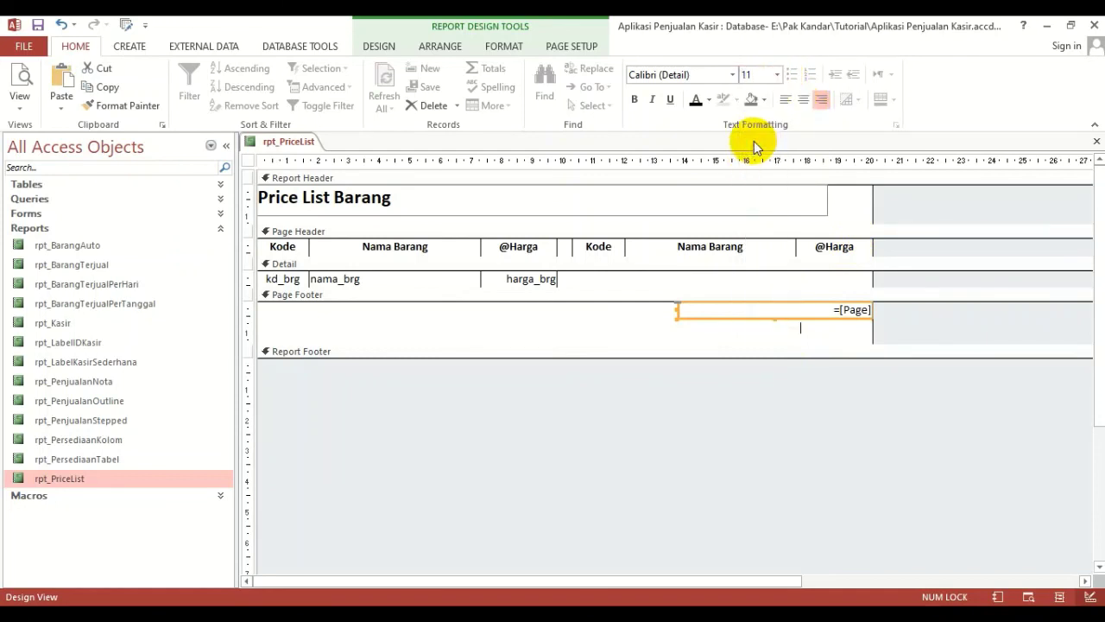
pyautogui.click(734, 325)
pyautogui.click(734, 313)
pyautogui.click(777, 75)
pyautogui.click(748, 185)
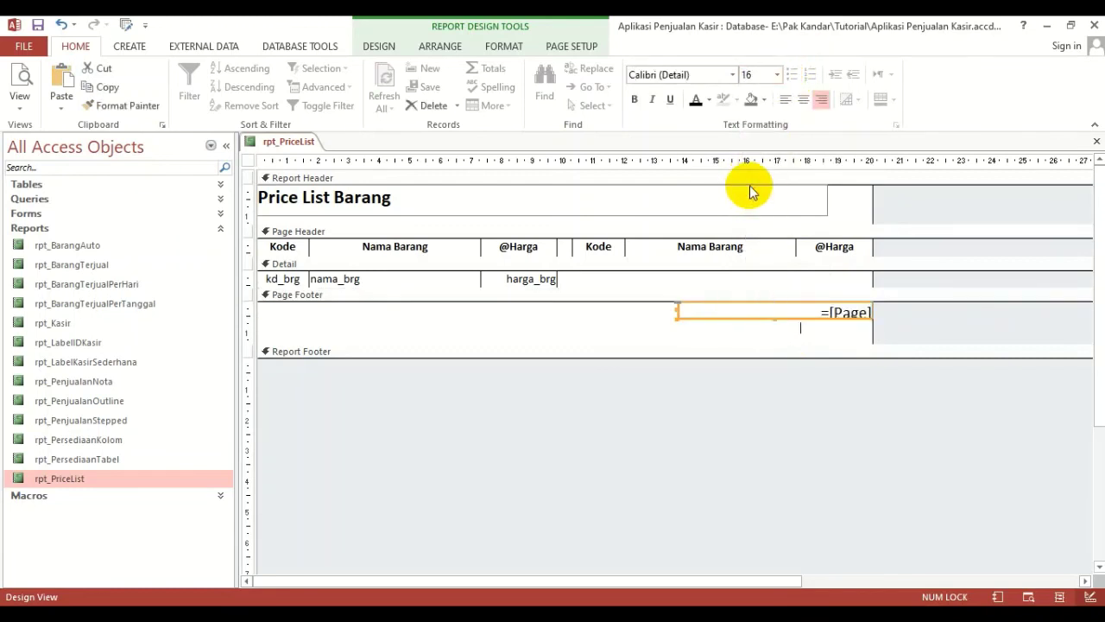
pyautogui.click(777, 75)
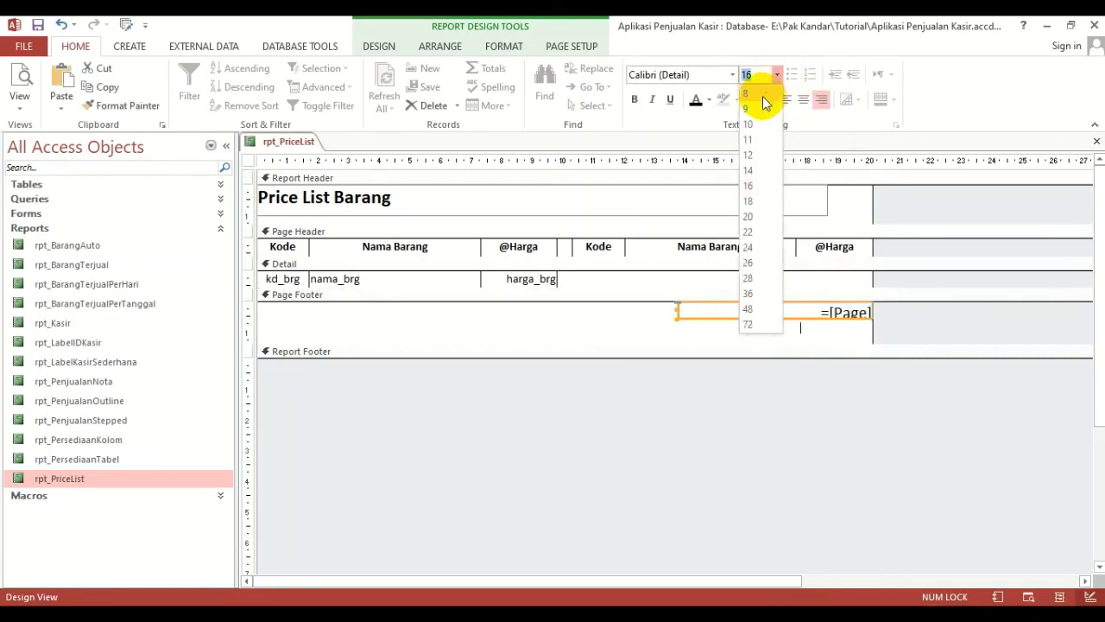
pyautogui.click(748, 155)
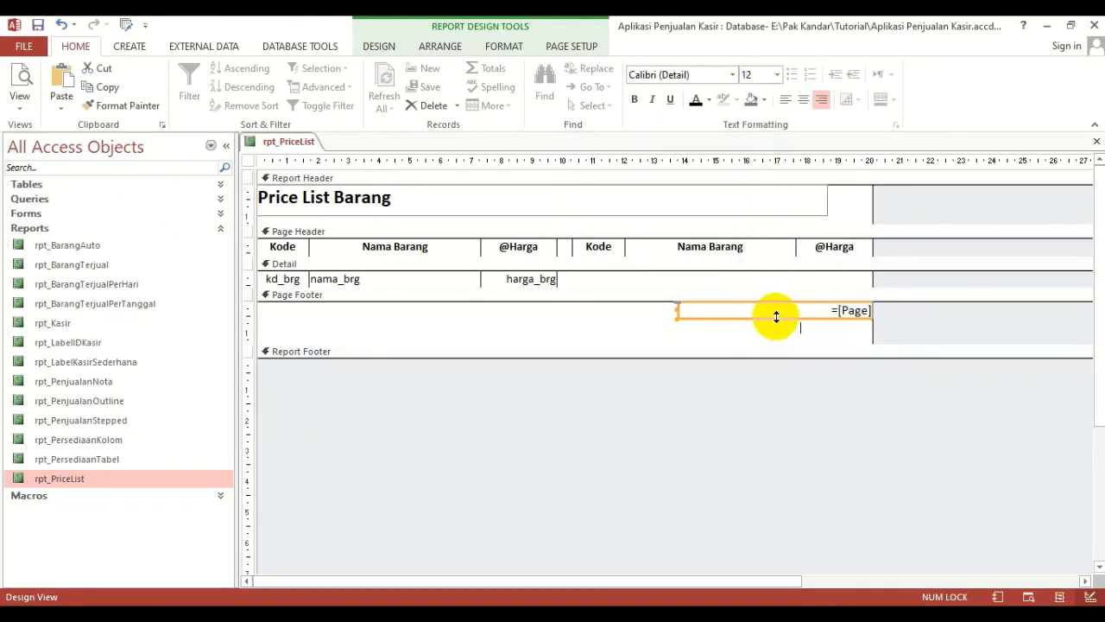
# - Make the page number box slightly taller, narrow it from both sides to about 2.3 cm, and shorten the Page Footer around it
pyautogui.moveTo(775, 317); pyautogui.dragTo(775, 324)
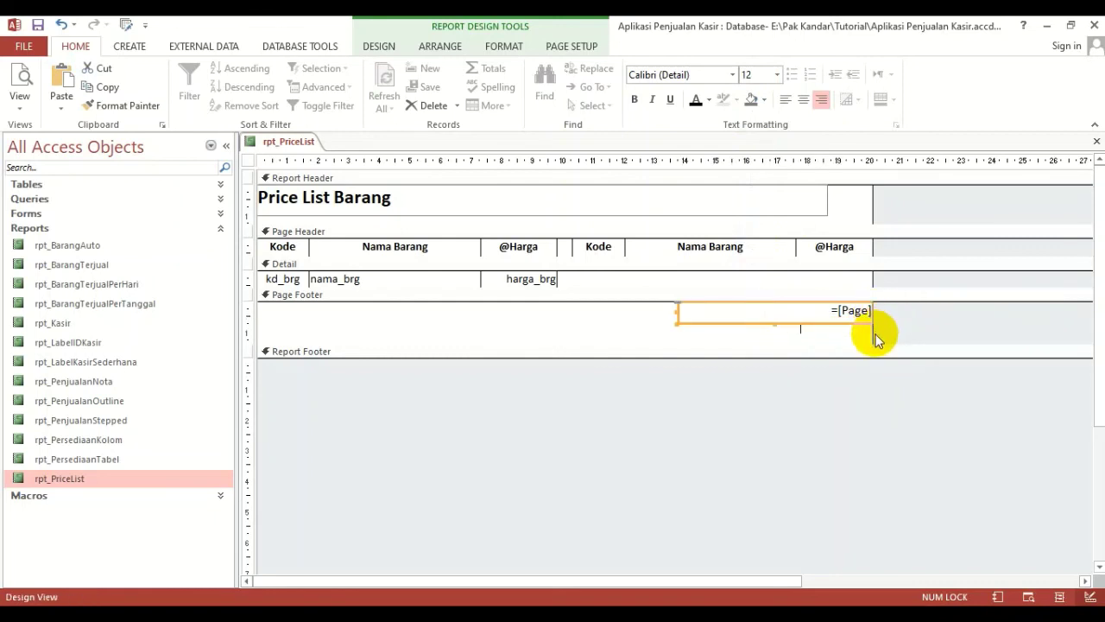
pyautogui.moveTo(873, 333); pyautogui.dragTo(847, 311)
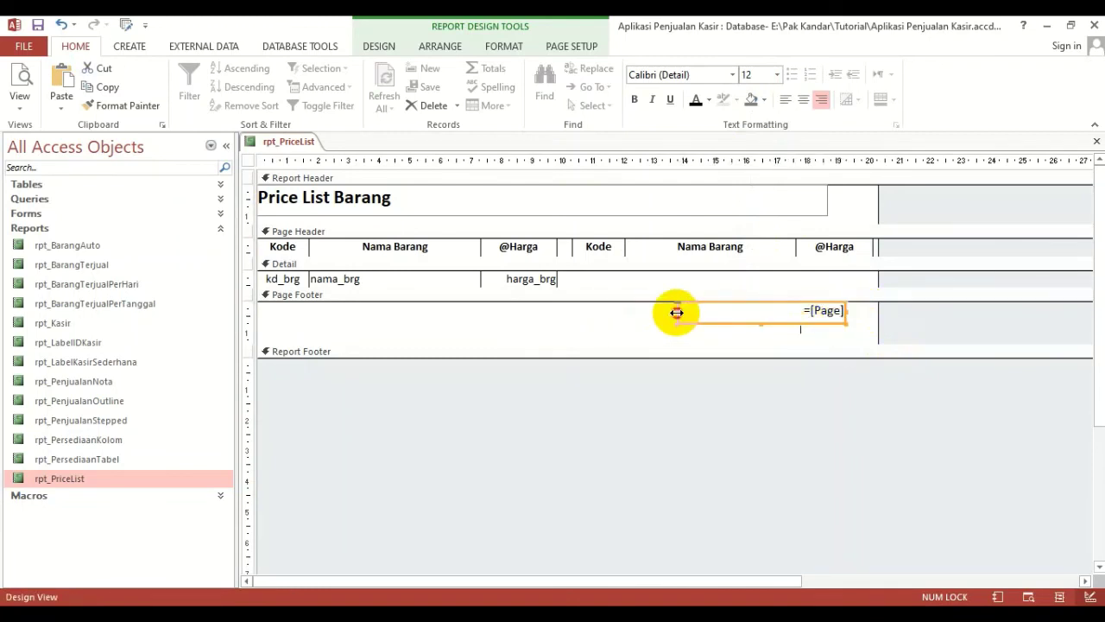
pyautogui.moveTo(677, 315); pyautogui.dragTo(773, 320)
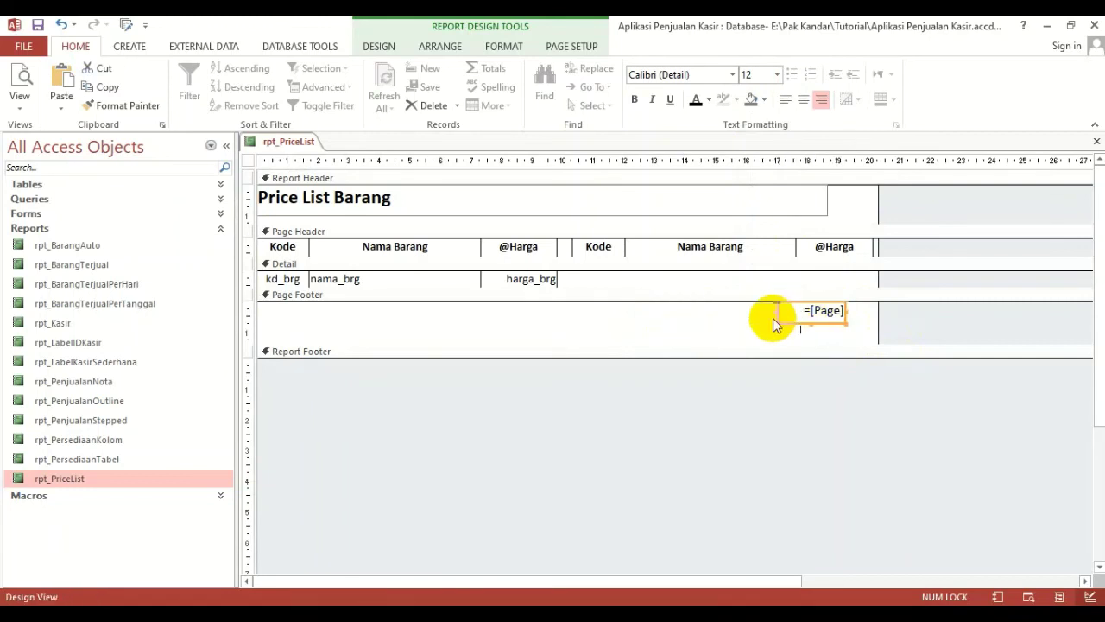
pyautogui.moveTo(846, 318); pyautogui.dragTo(834, 325)
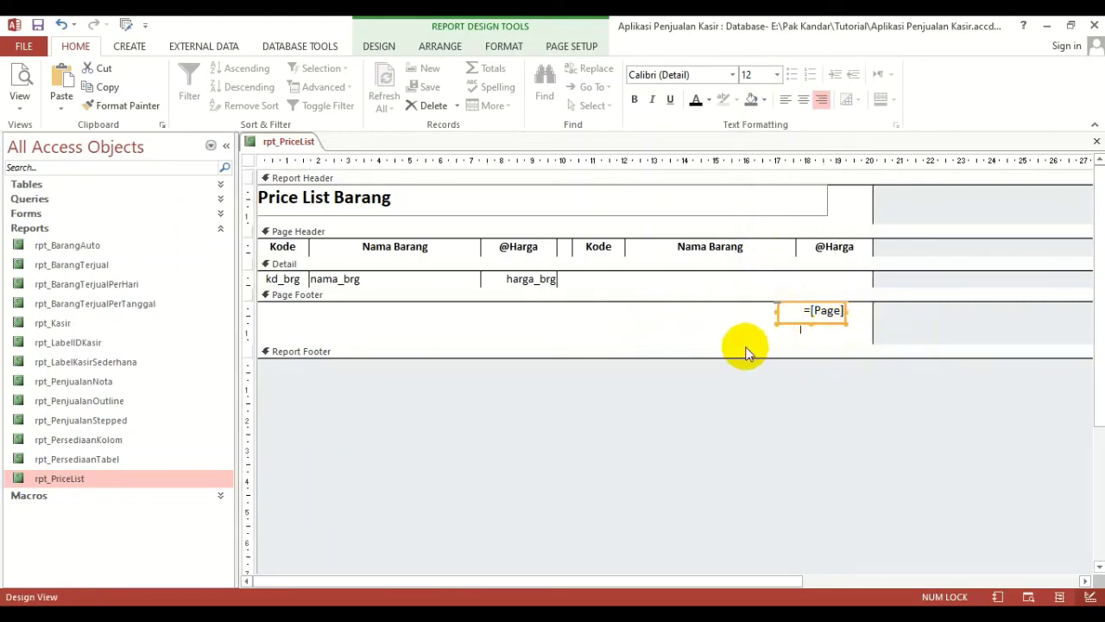
pyautogui.moveTo(745, 344); pyautogui.dragTo(745, 316)
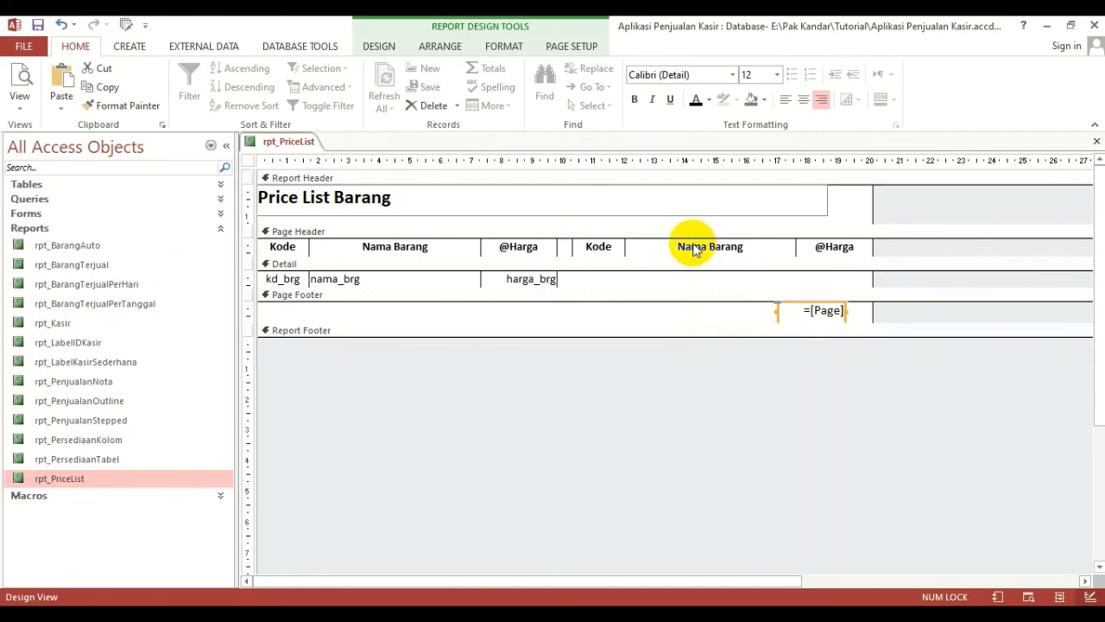
# - Close rpt_PriceList with its changes saved, and preview it maximized to check the page number in the footer
pyautogui.click(1097, 140)
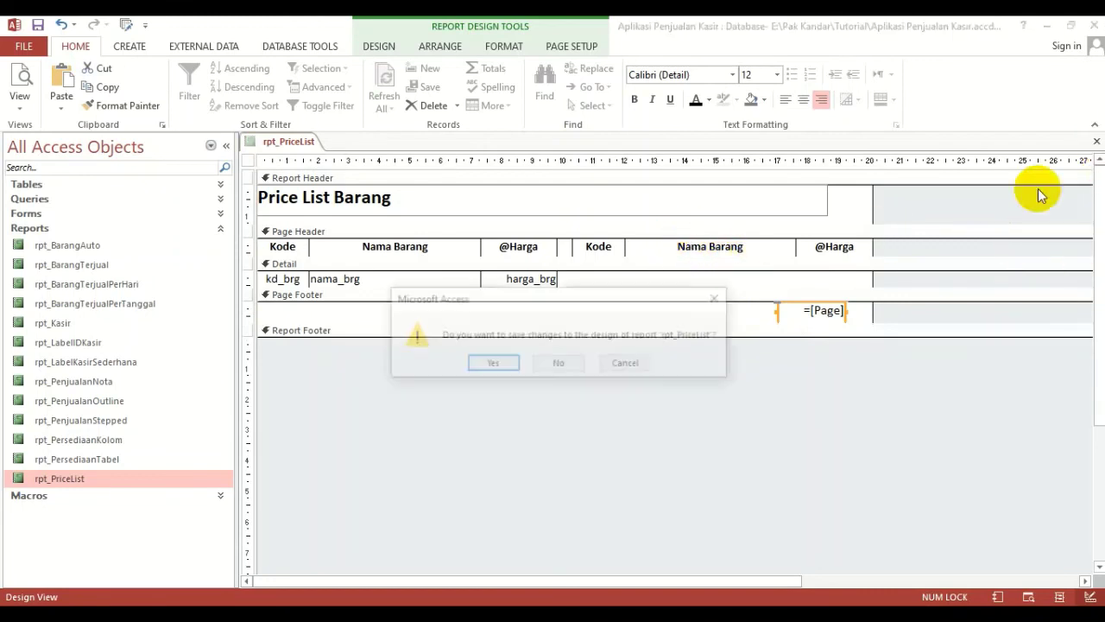
pyautogui.click(489, 364)
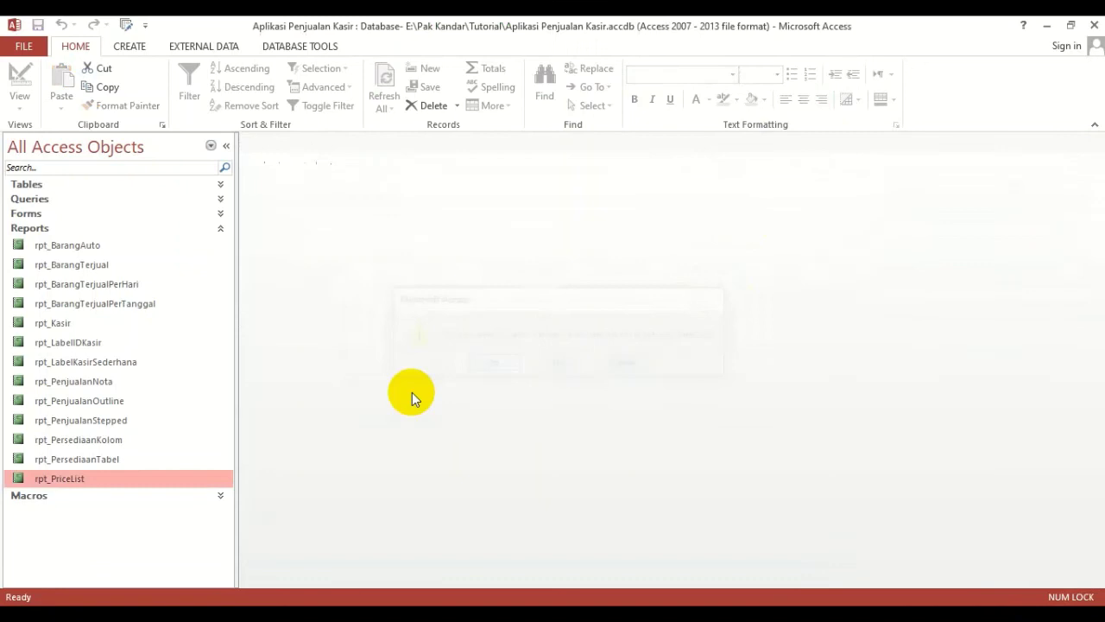
pyautogui.doubleClick(124, 483)
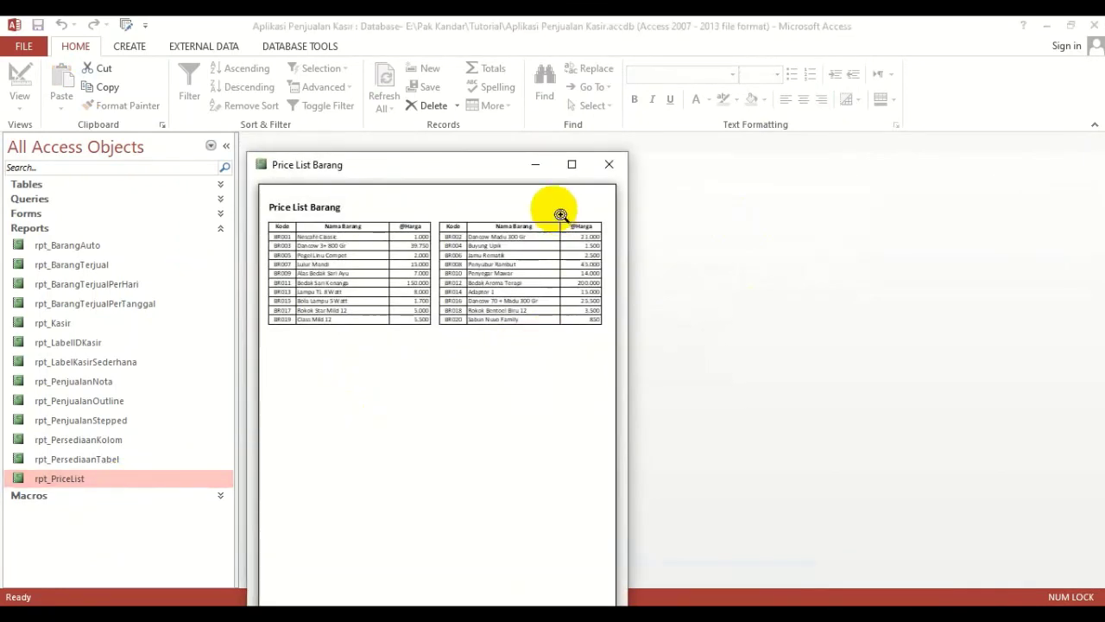
pyautogui.click(572, 164)
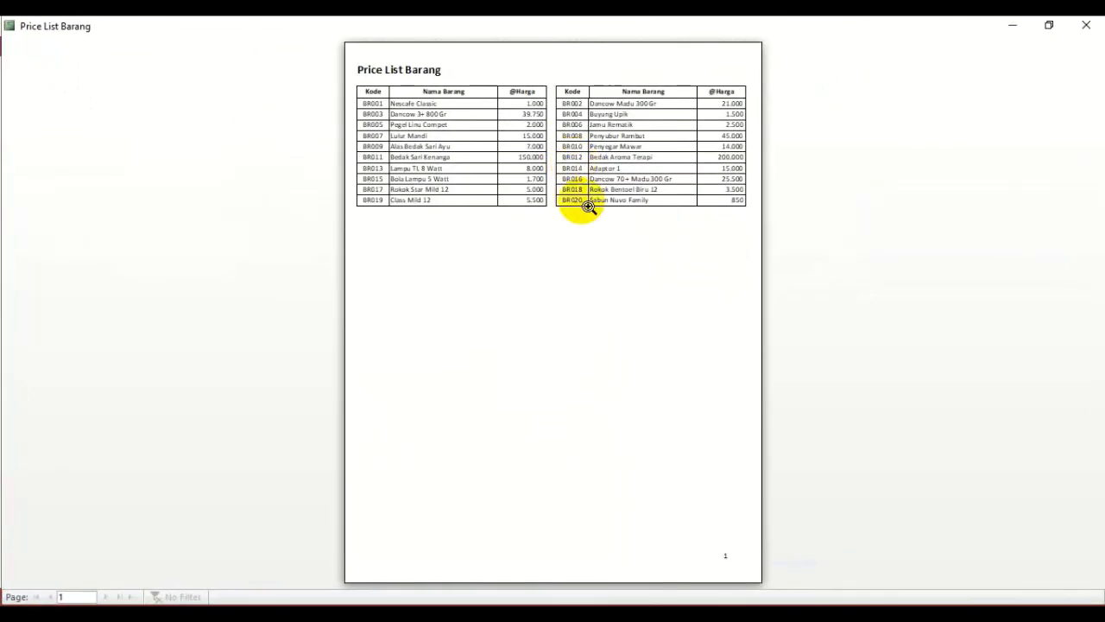